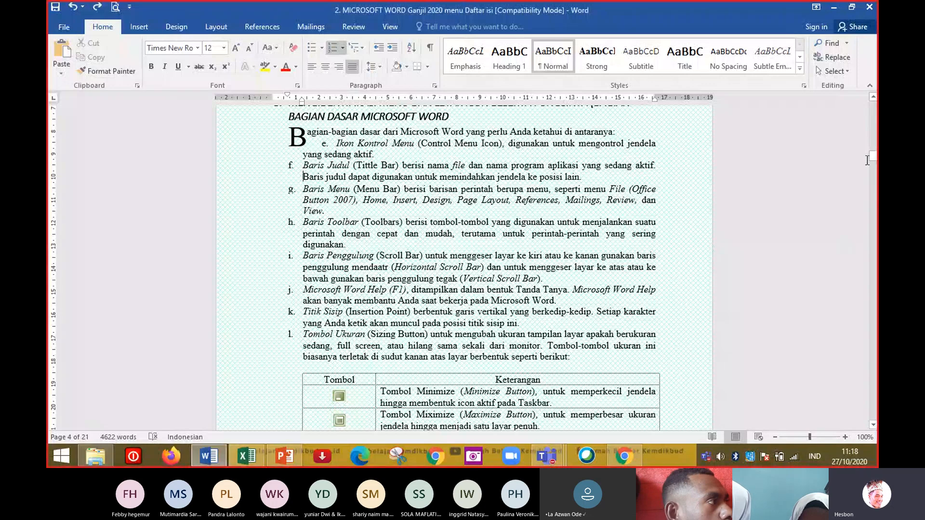
left_click(873, 117)
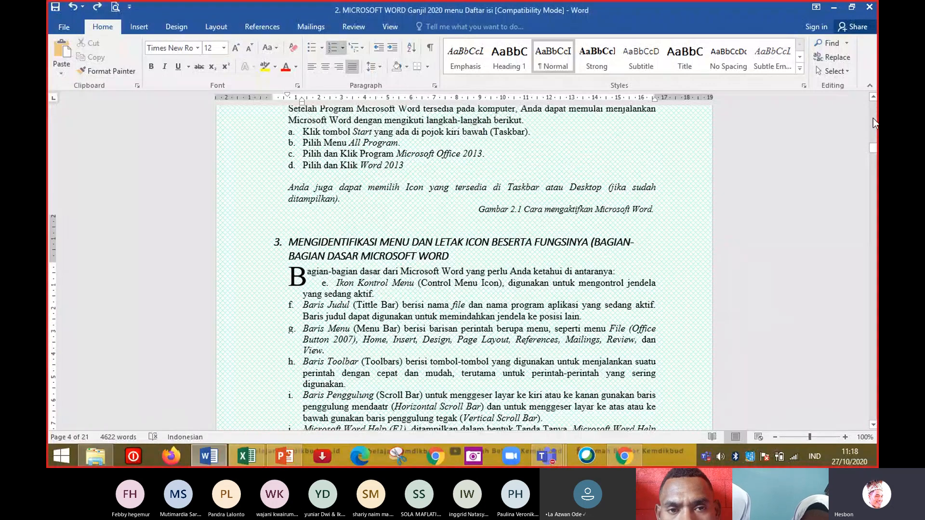
left_click_drag(873, 117, 874, 149)
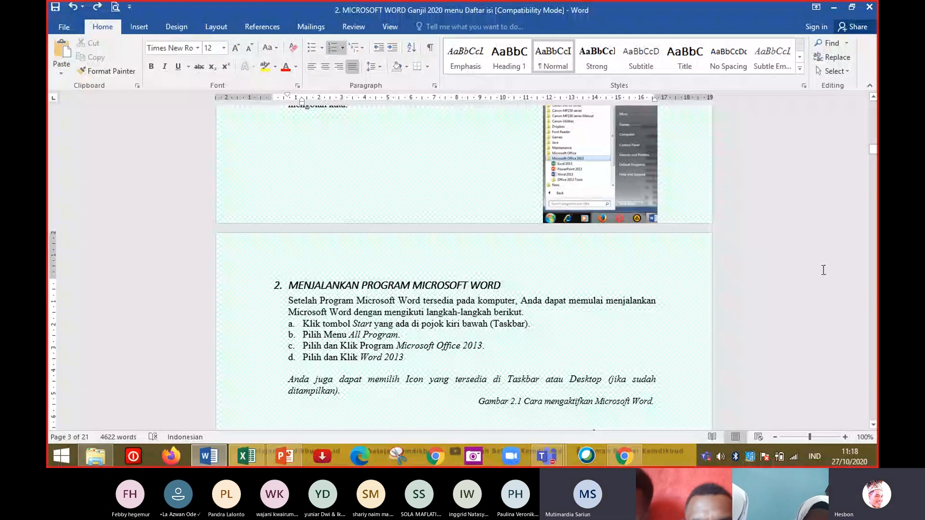
left_click_drag(871, 149, 871, 116)
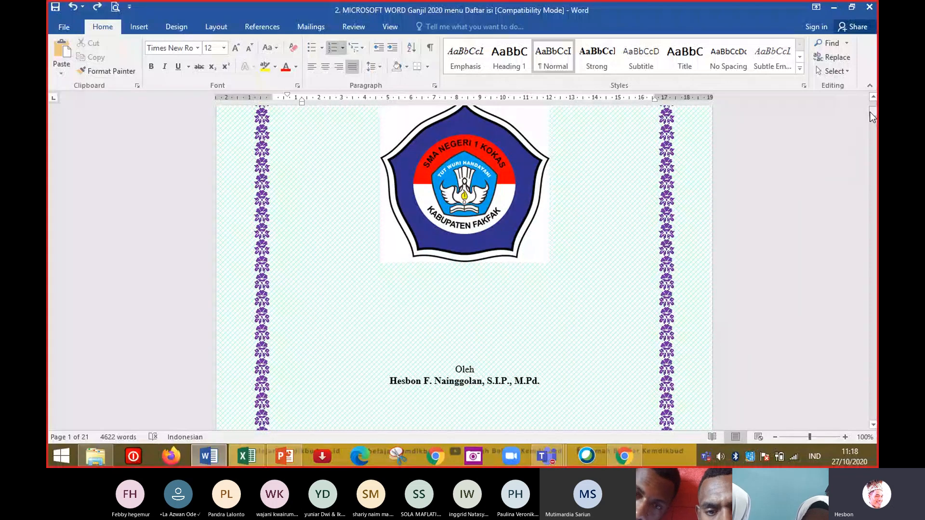
Bring up the Teams meeting window and its content-sharing tray.
left_click(556, 457)
left_click(556, 382)
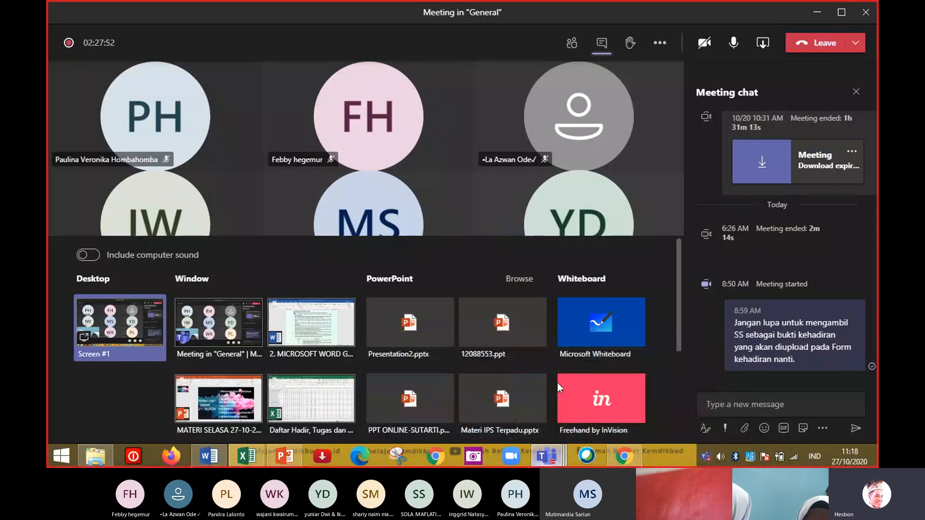
left_click(430, 279)
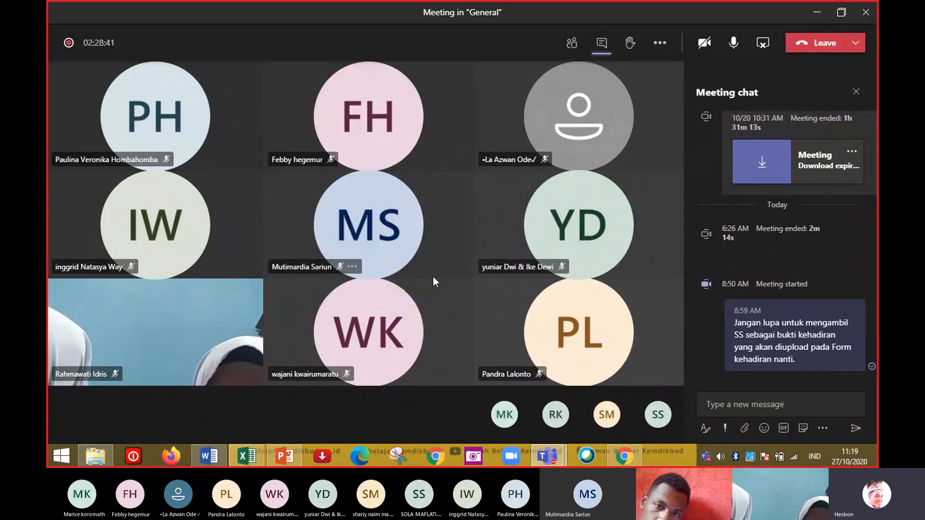
Review the lesson slide in PowerPoint, then browse the Word document from the cover down to the BAB 2 heading.
left_click(285, 454)
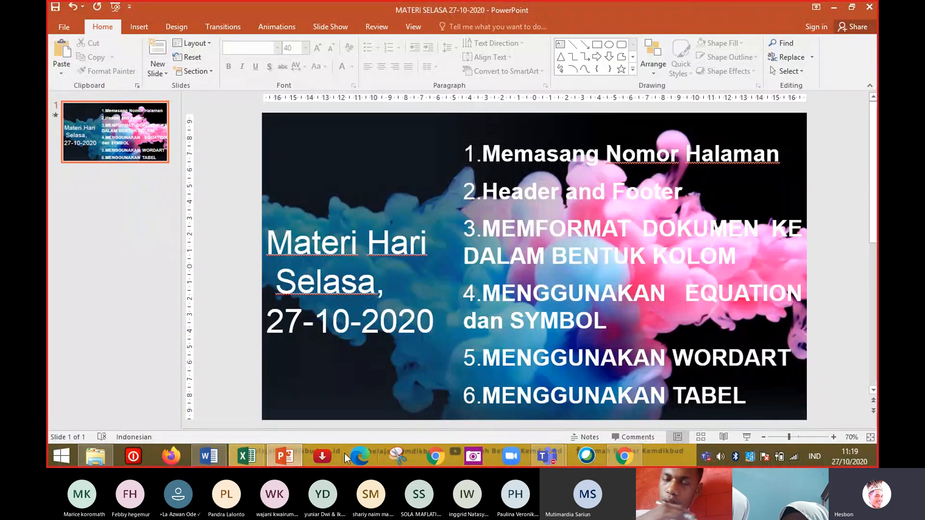
left_click(211, 456)
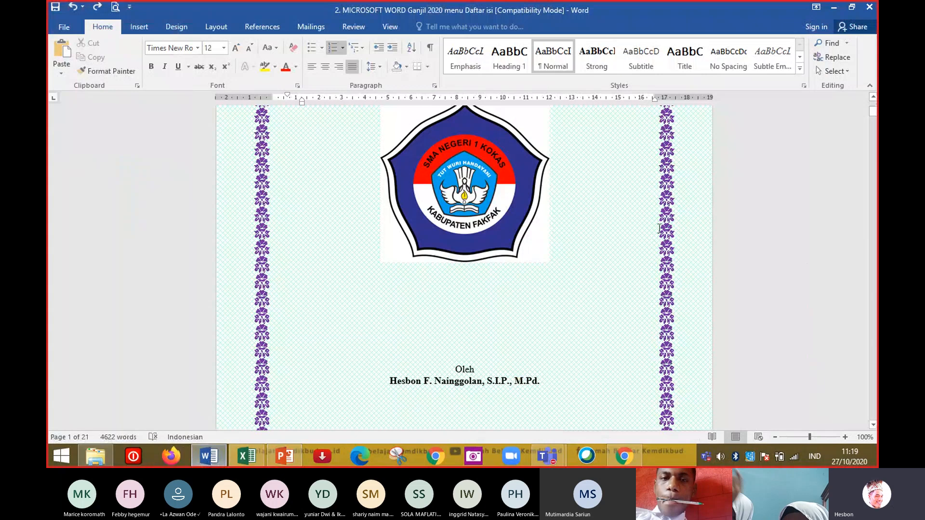
left_click_drag(872, 112, 873, 101)
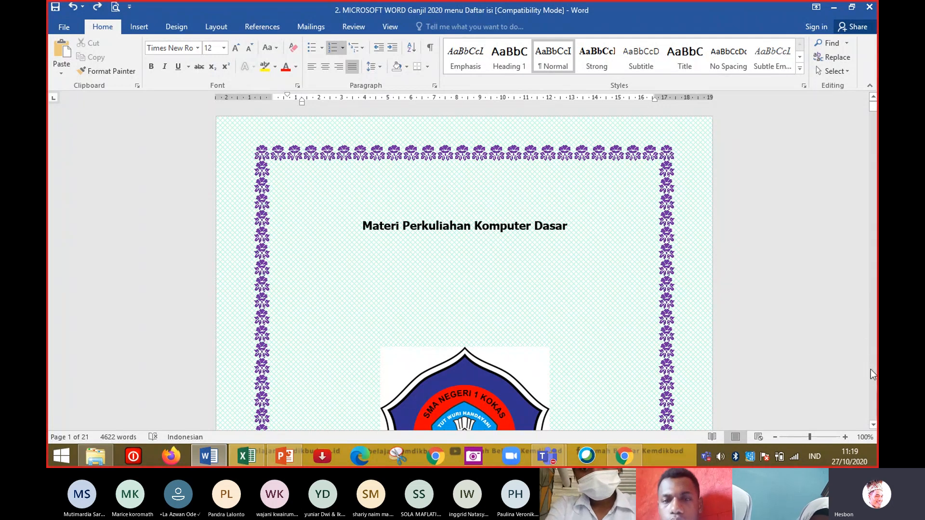
scroll(872, 371, "down", 10)
scroll(875, 378, "down", 7)
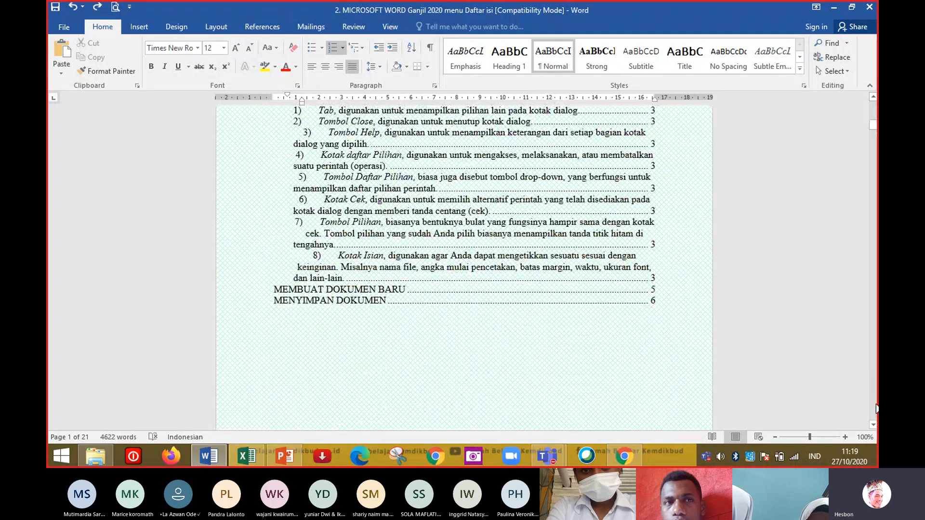
scroll(874, 405, "down", 8)
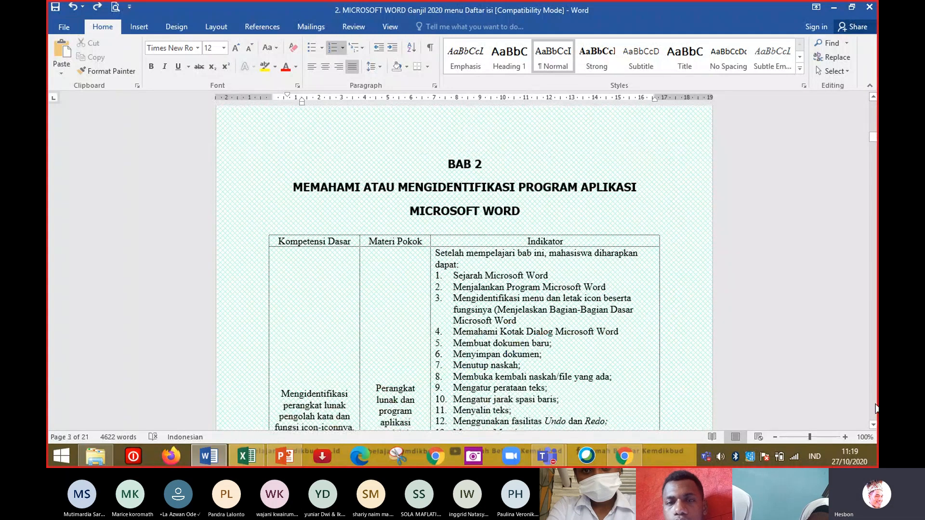
left_click(480, 164)
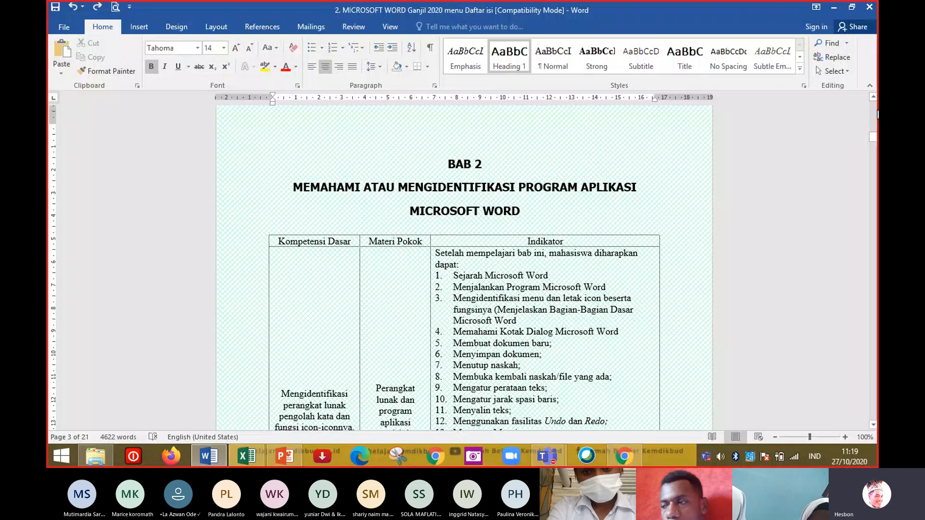
Return to the table of contents on page 2 and select it.
scroll(878, 114, "up", 8)
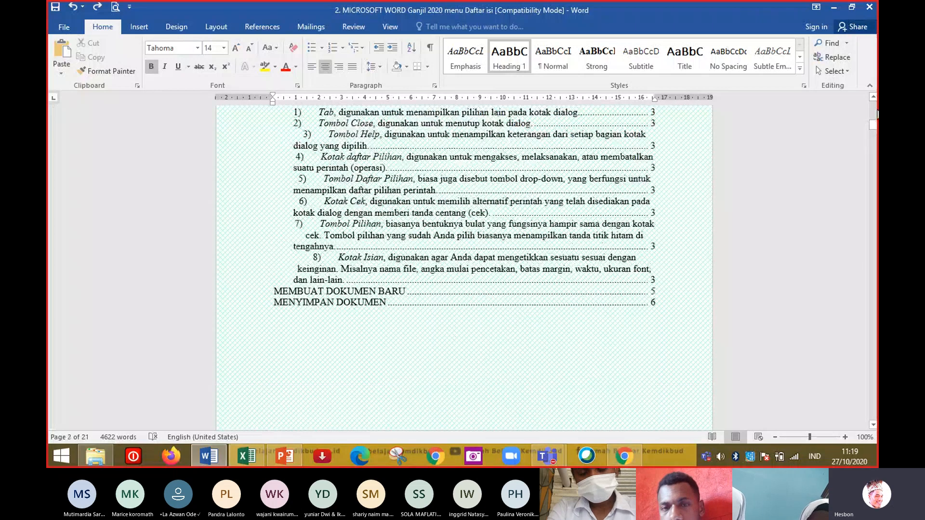
left_click_drag(873, 123, 874, 88)
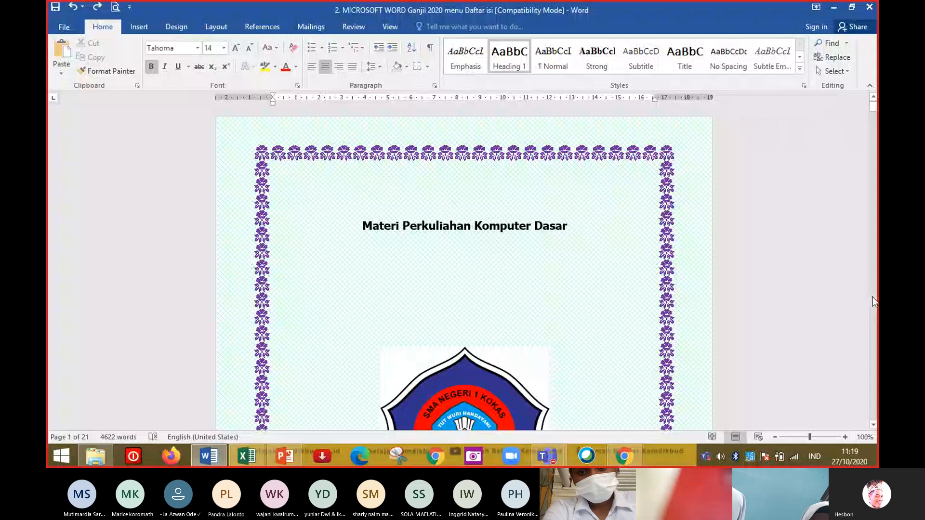
scroll(874, 303, "down", 20)
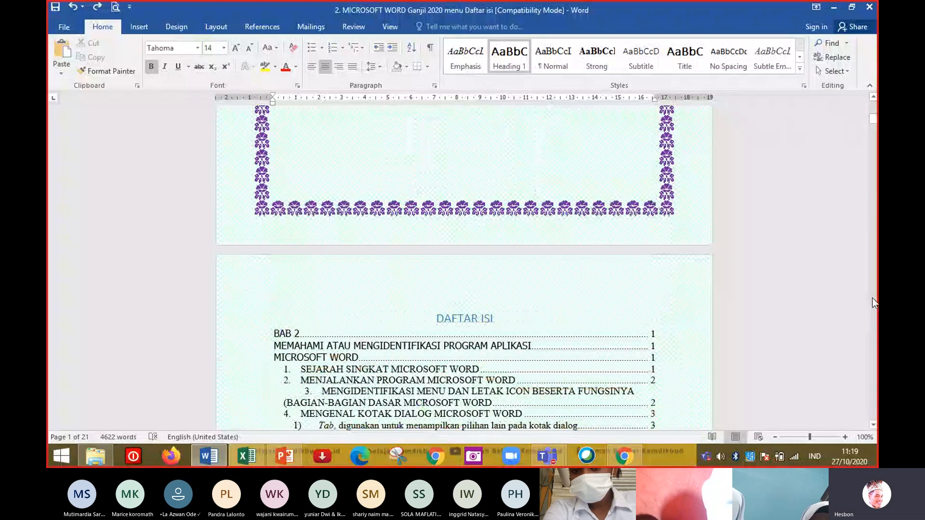
scroll(874, 302, "down", 6)
left_click(571, 256)
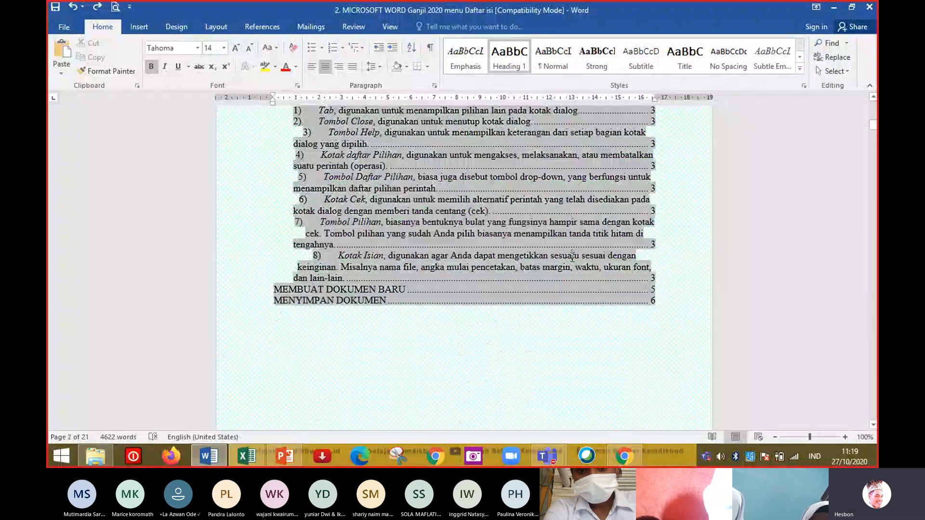
left_click(547, 456)
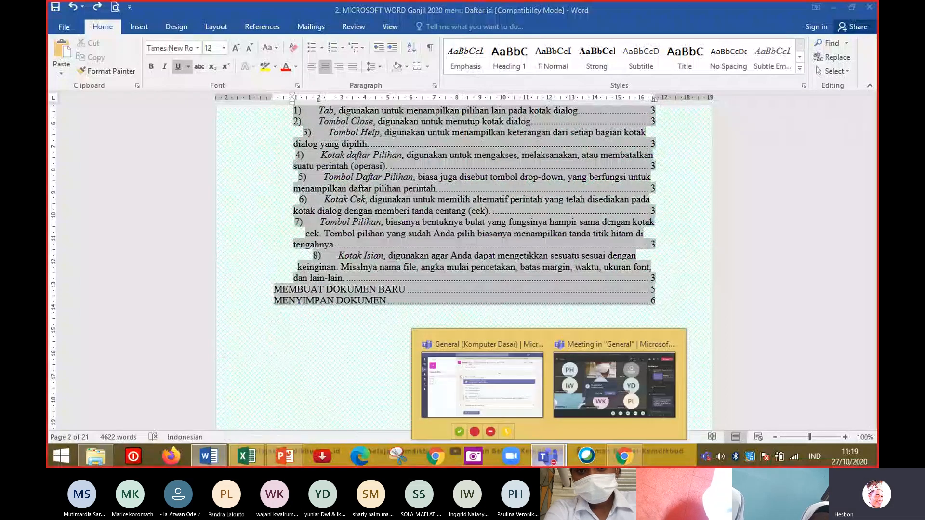
left_click(590, 386)
left_click(436, 277)
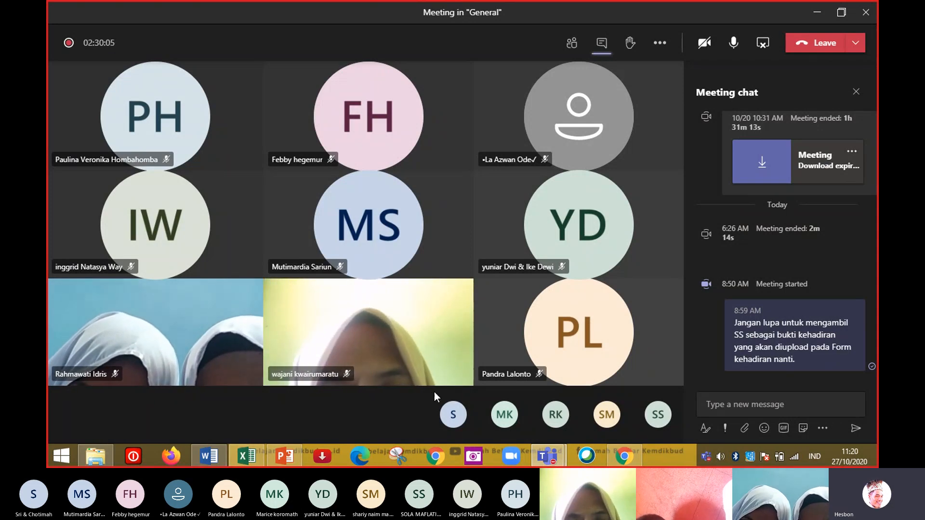
left_click(211, 460)
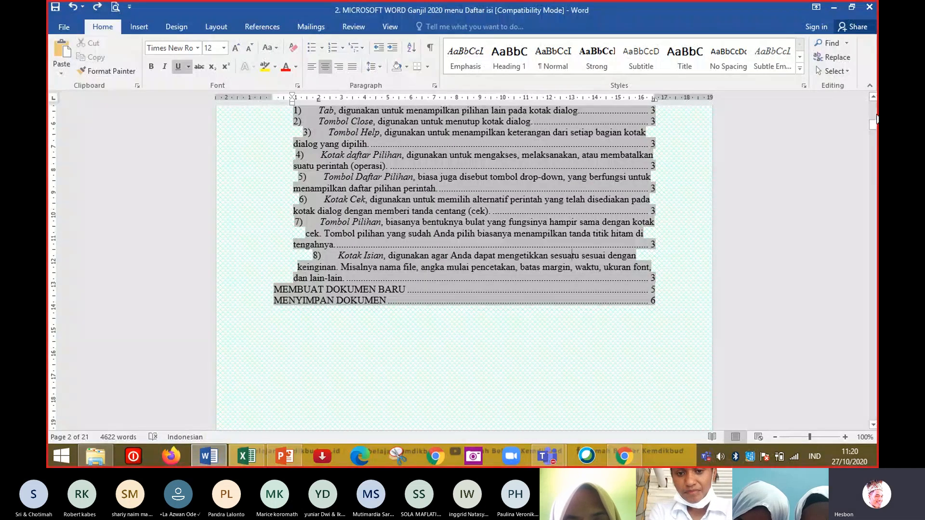
Select the table-of-contents text and set custom margins of 2,6 cm on the left and 2,4 cm on the right.
left_click_drag(876, 120, 876, 100)
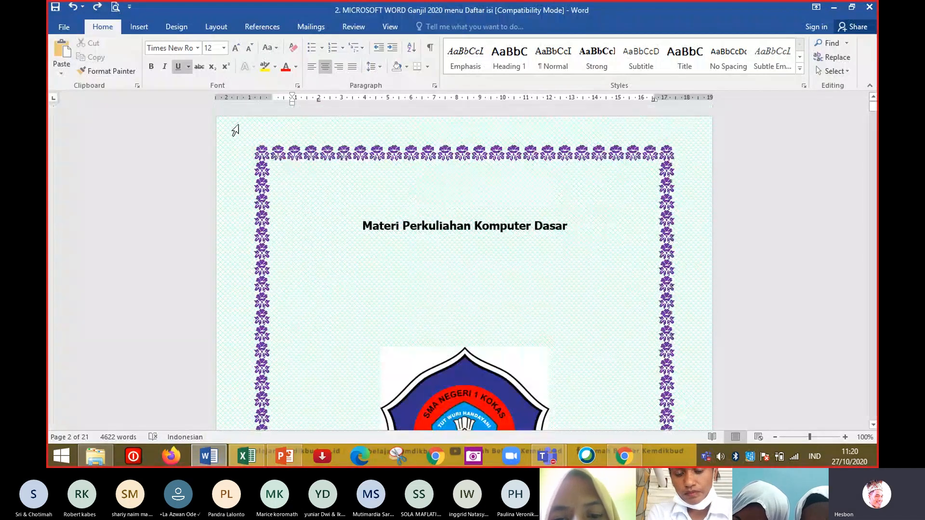
left_click_drag(227, 140, 463, 178)
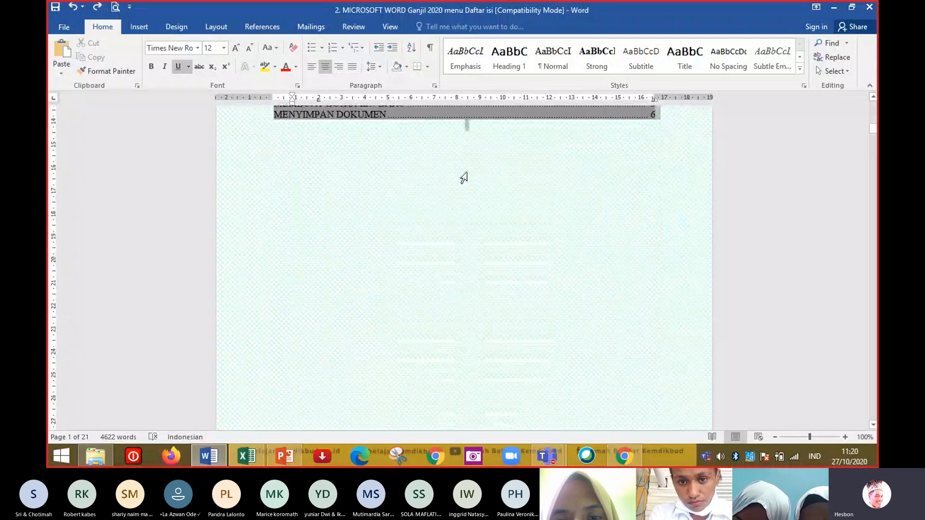
left_click_drag(527, 150, 527, 151)
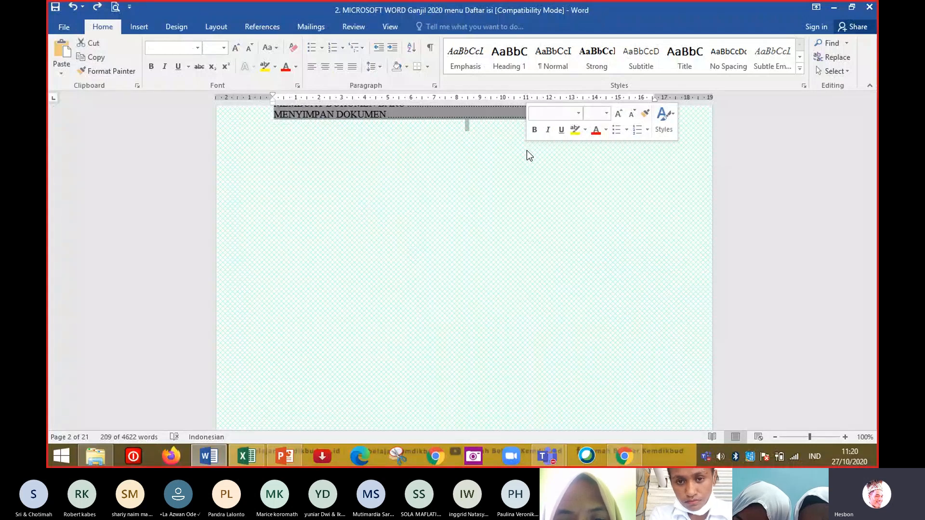
left_click(211, 28)
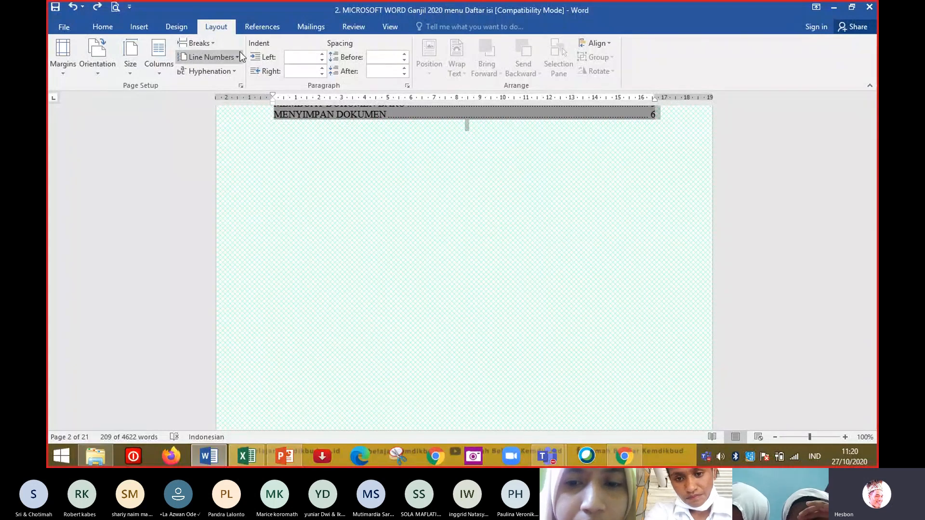
left_click(58, 72)
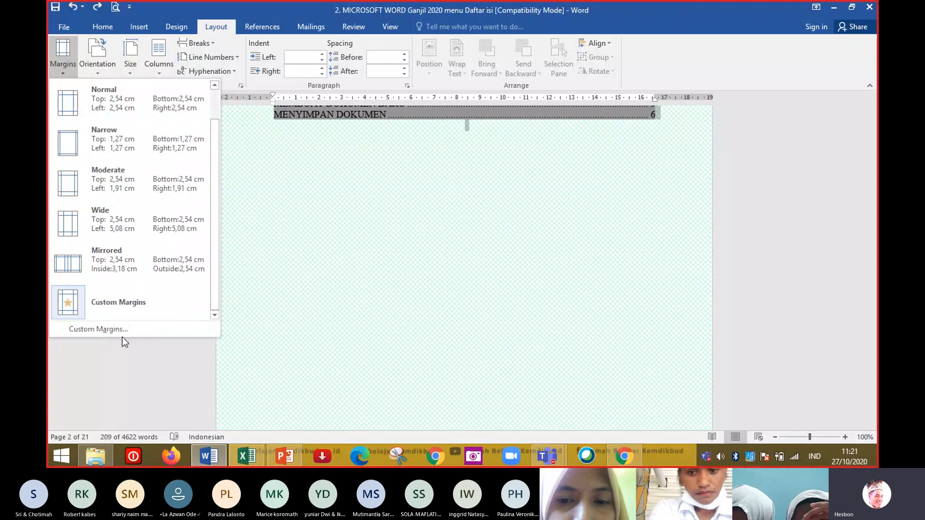
left_click(137, 331)
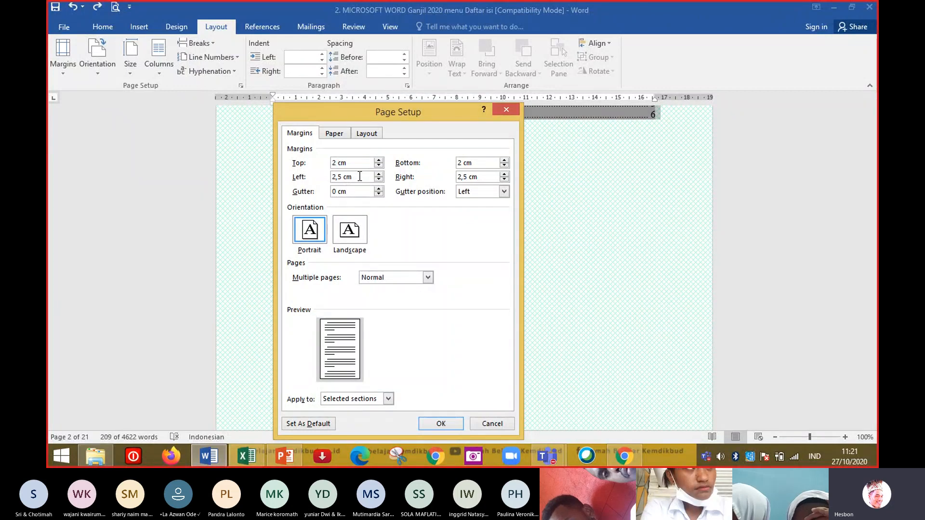
left_click(378, 174)
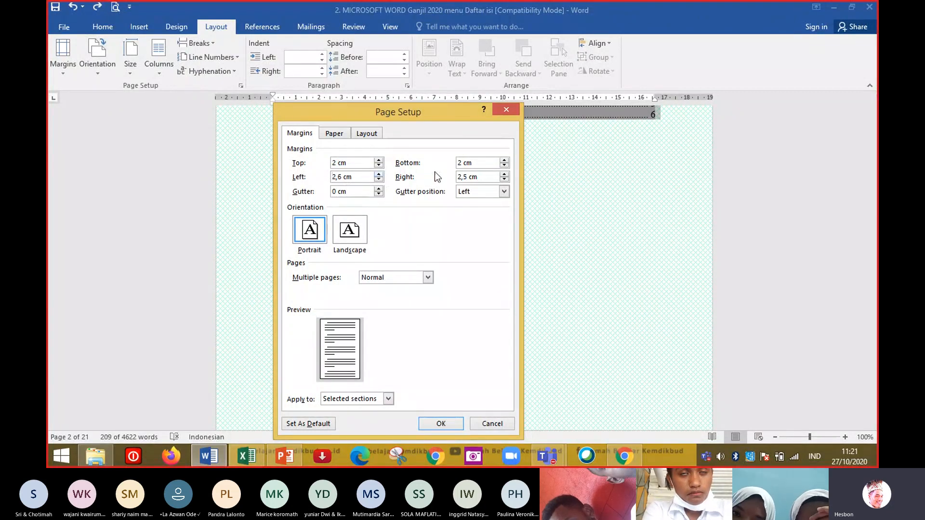
left_click(504, 180)
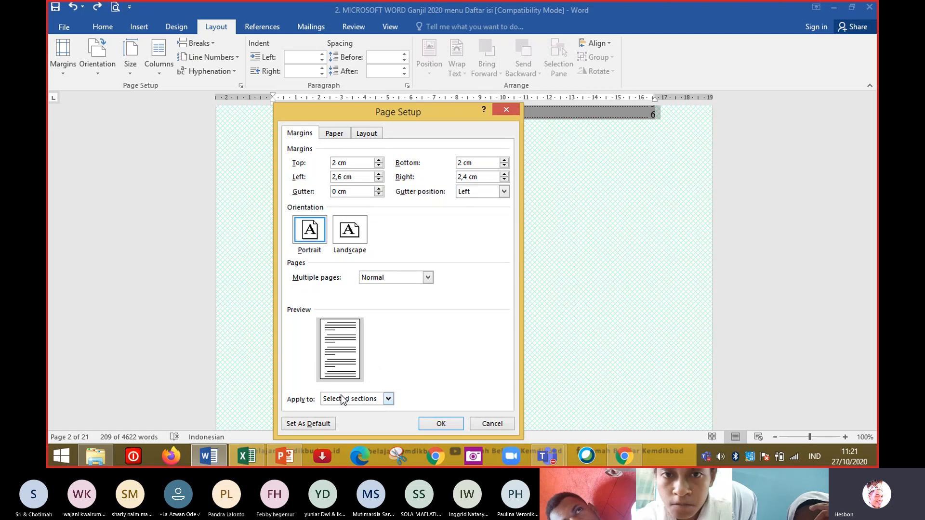
Apply the new margins to the selected text only and confirm the Page Setup.
left_click(379, 402)
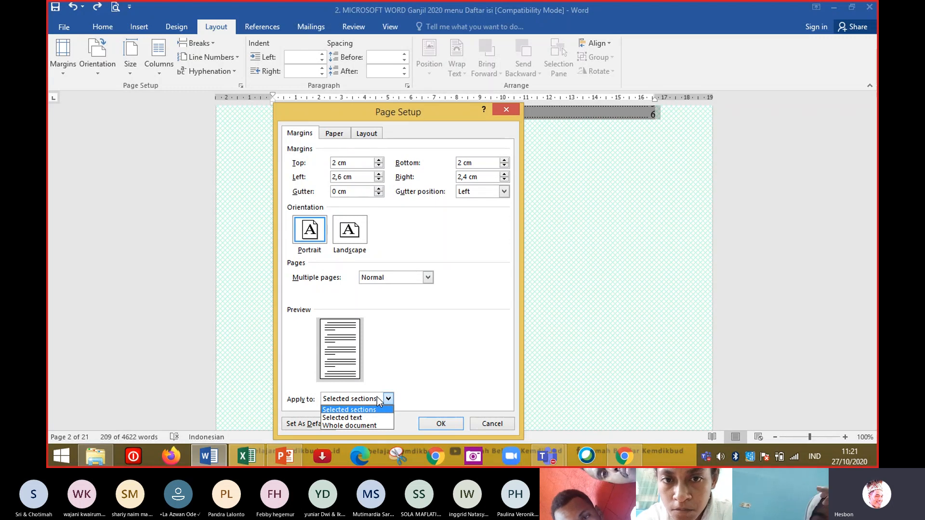
left_click(354, 418)
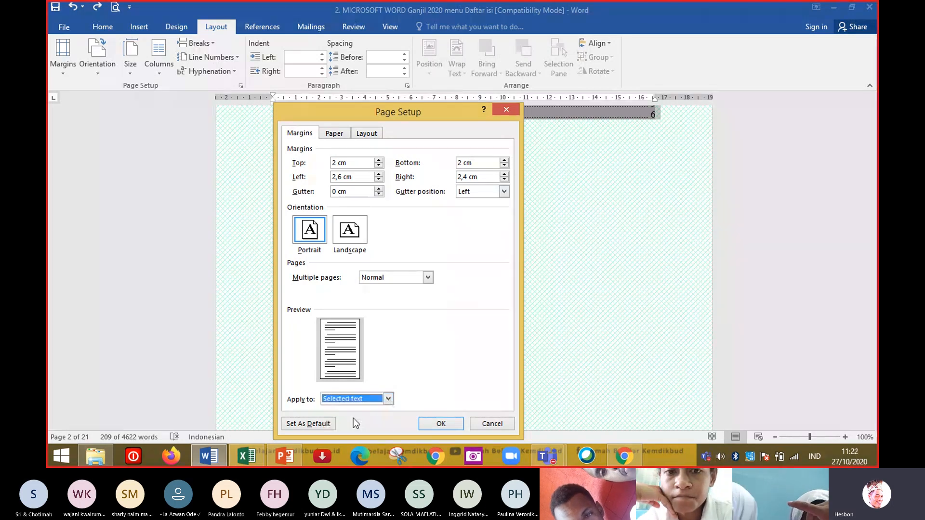
left_click(374, 402)
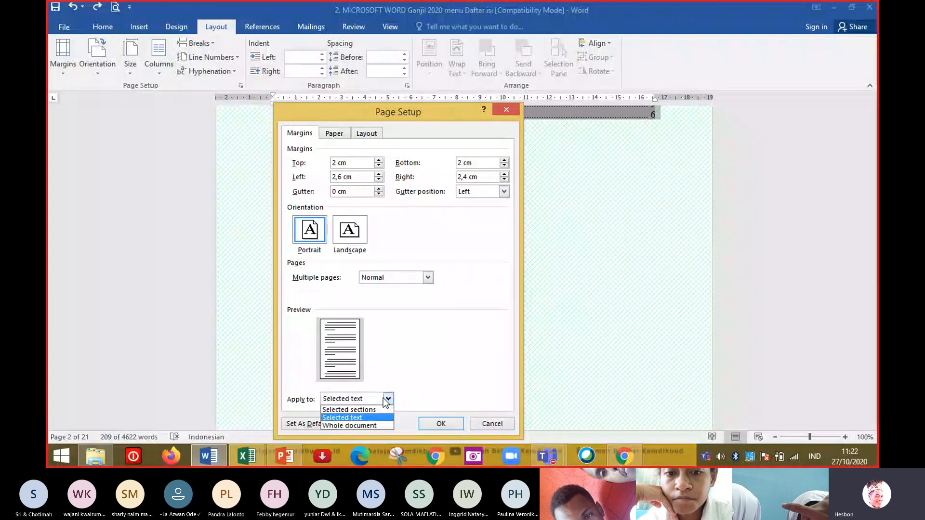
left_click(365, 425)
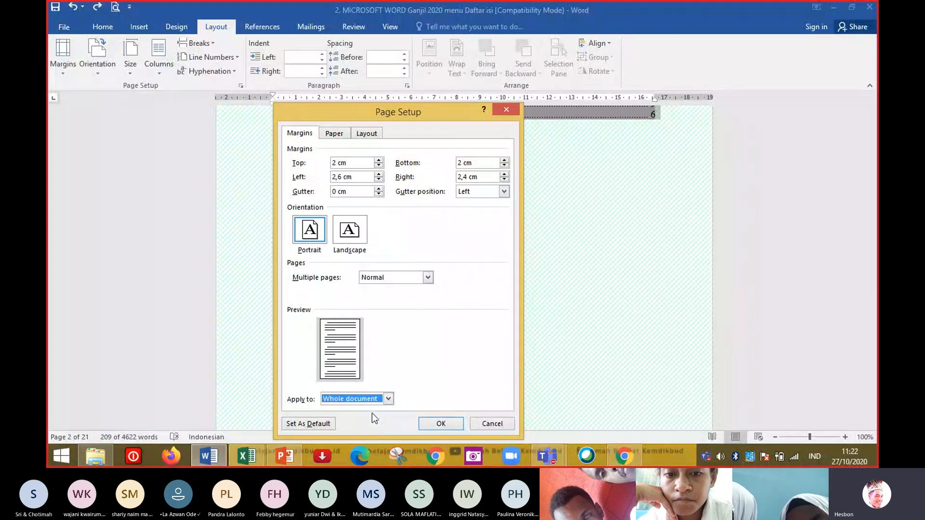
left_click(384, 399)
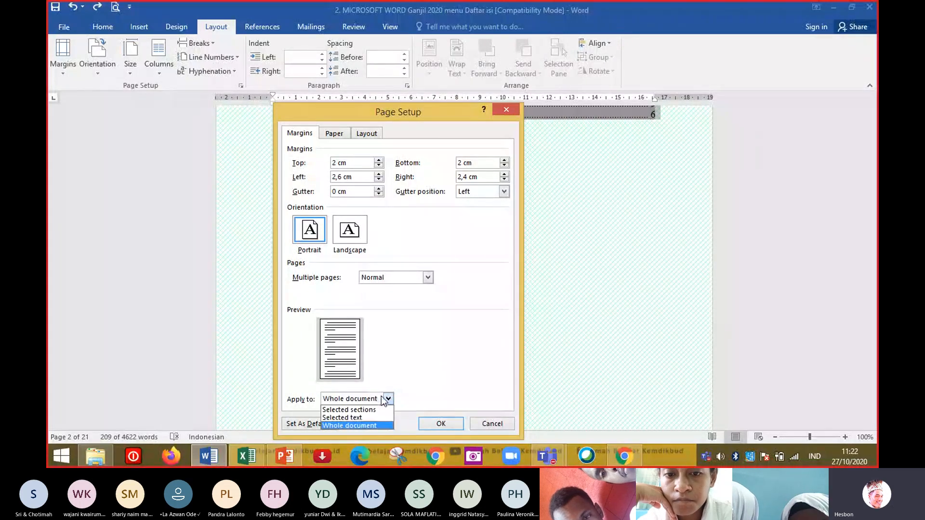
left_click(369, 417)
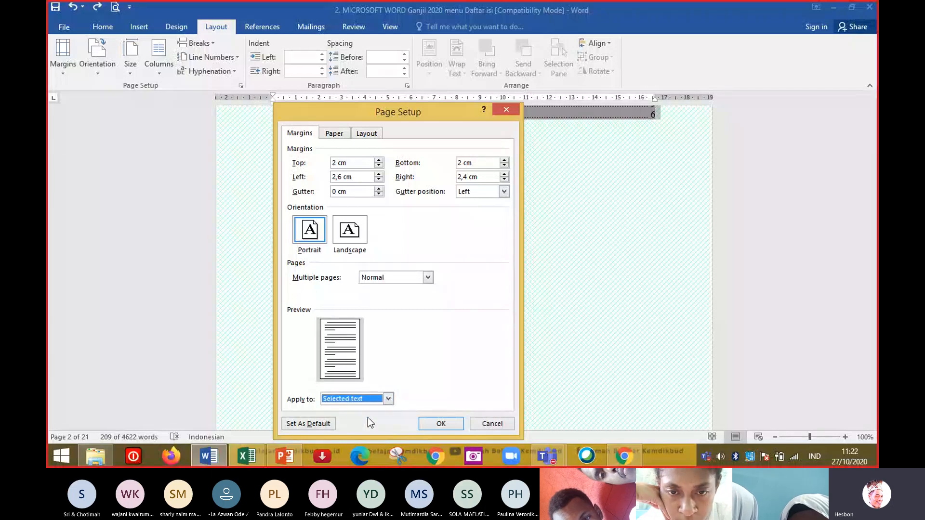
left_click(438, 424)
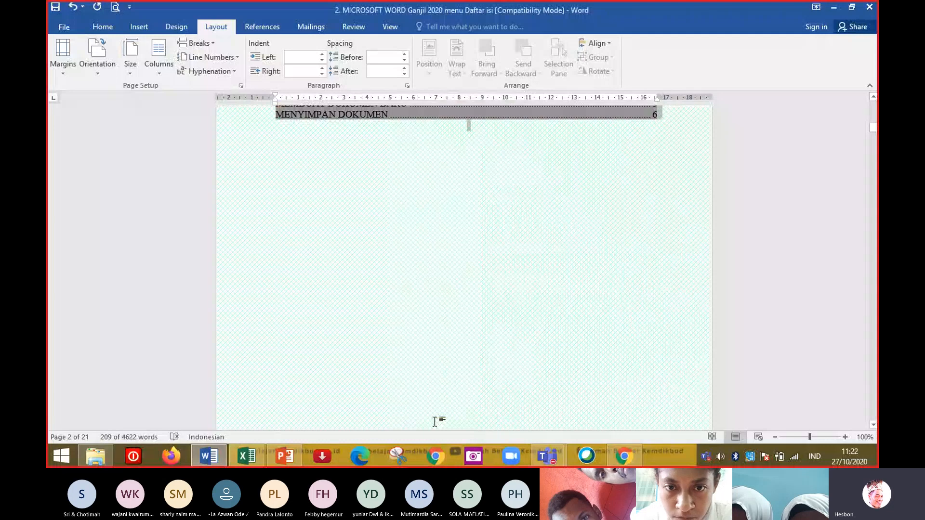
left_click(435, 421)
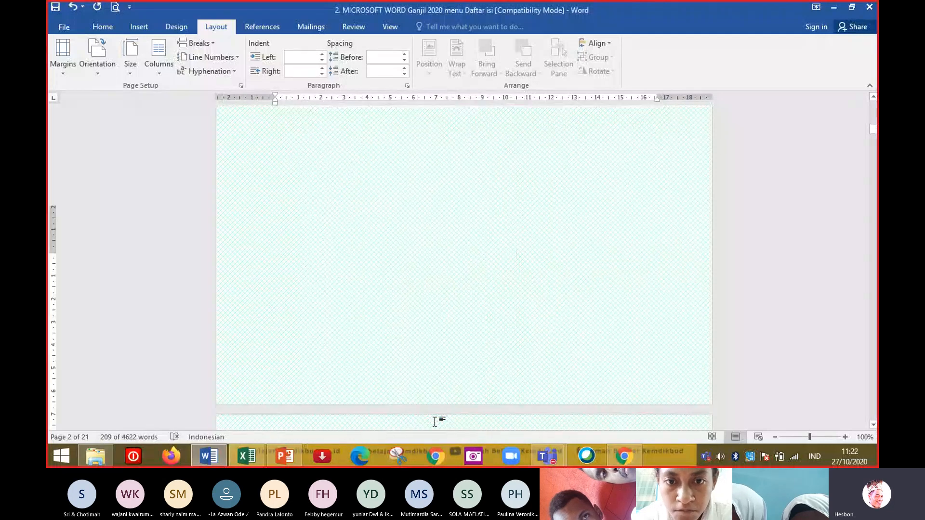
key("Page_Up")
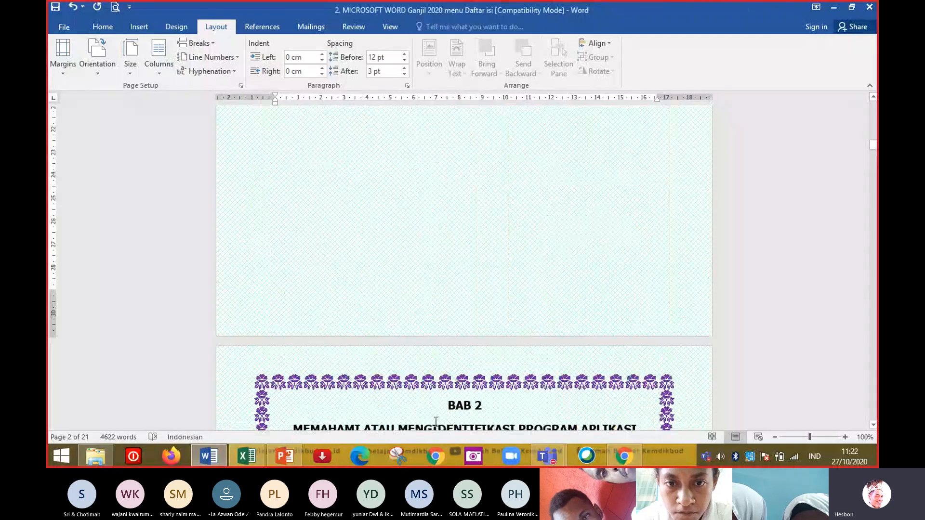
Page through the document between the cover, table of contents and BAB 2 to check the layout.
key("Page_Down")
key("Page_Down")
key("Page_Down")
key("Page_Down")
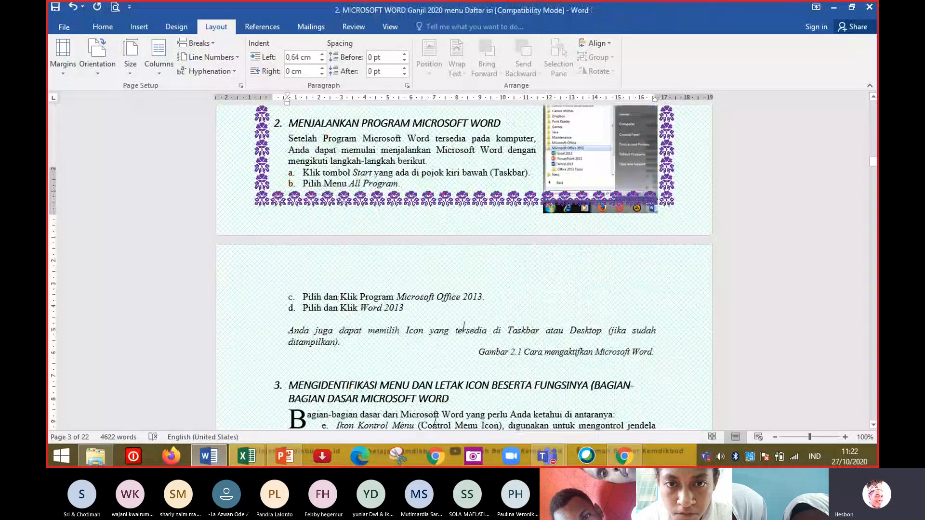
key("Page_Up")
key("Page_Up")
key("Page_Up")
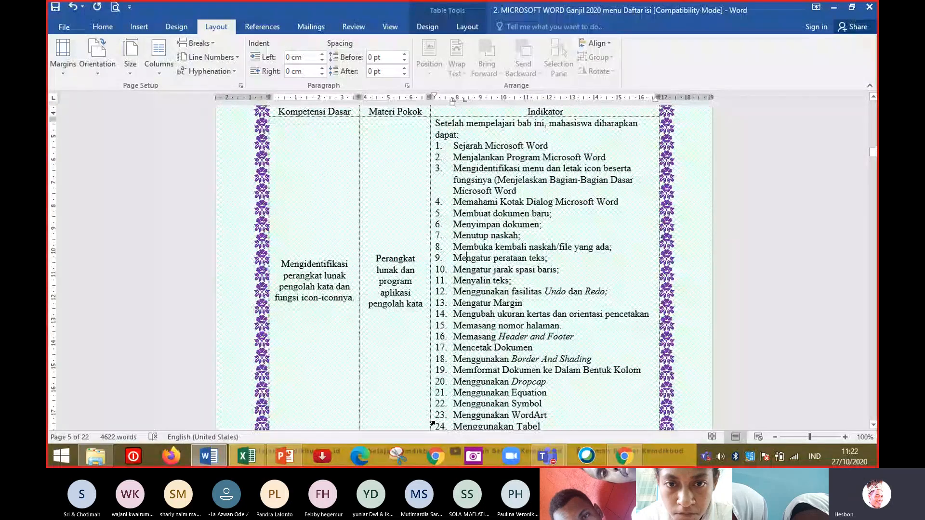
key("Page_Up")
key("Page_Up")
key("Page_Up")
key("Page_Up")
key("Page_Up")
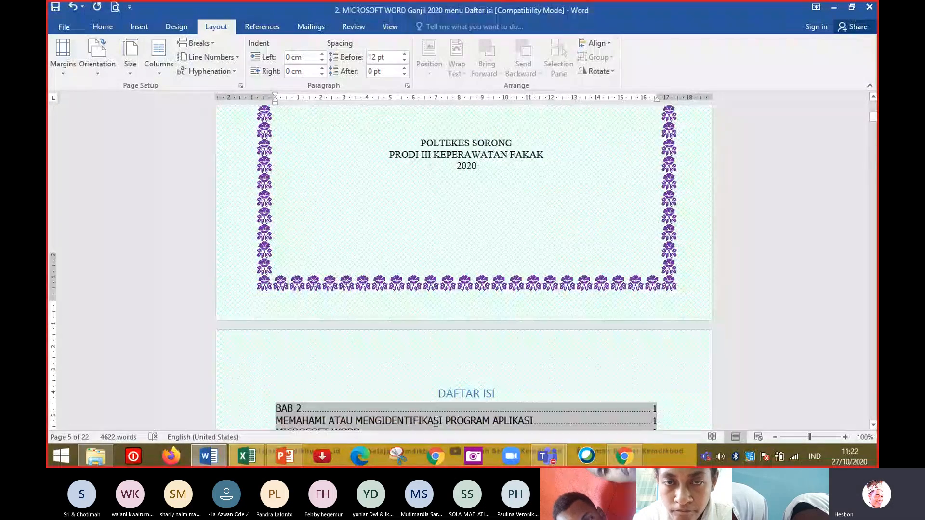
key("Page_Down")
key("Page_Down")
key("Page_Down")
key("Page_Down")
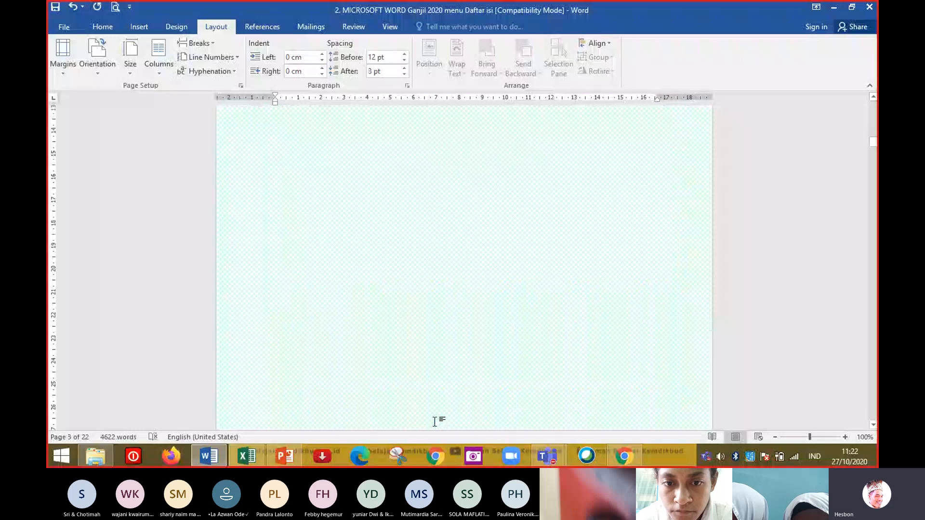
key("Page_Up")
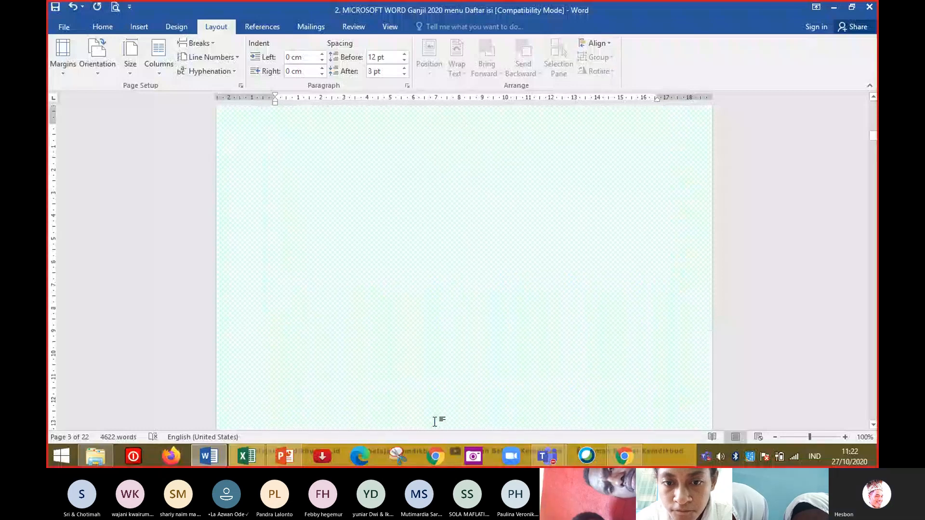
key("Page_Up")
key("Page_Up")
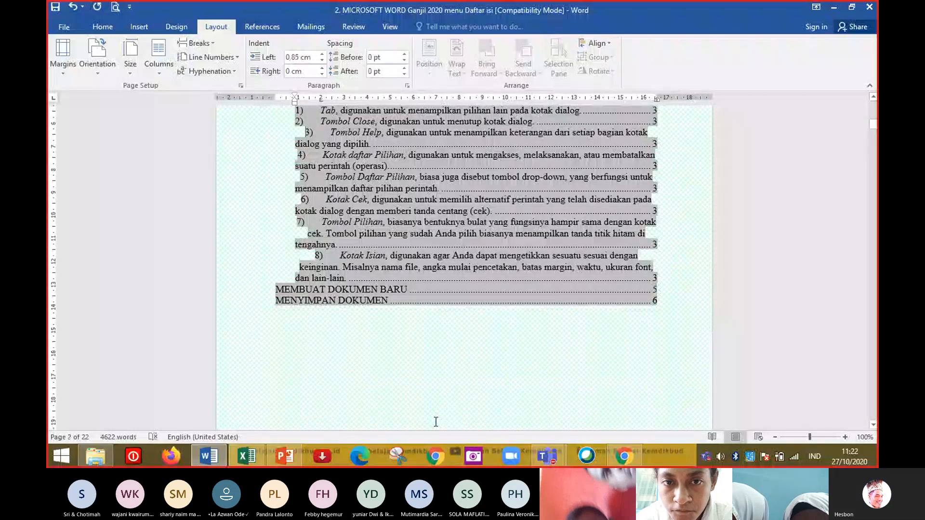
key("Page_Down")
key("Page_Down")
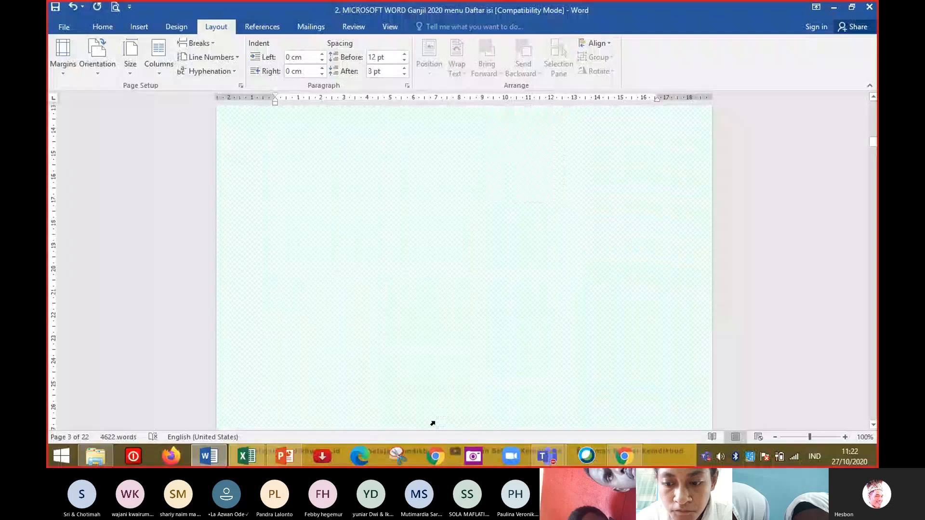
key("Page_Down")
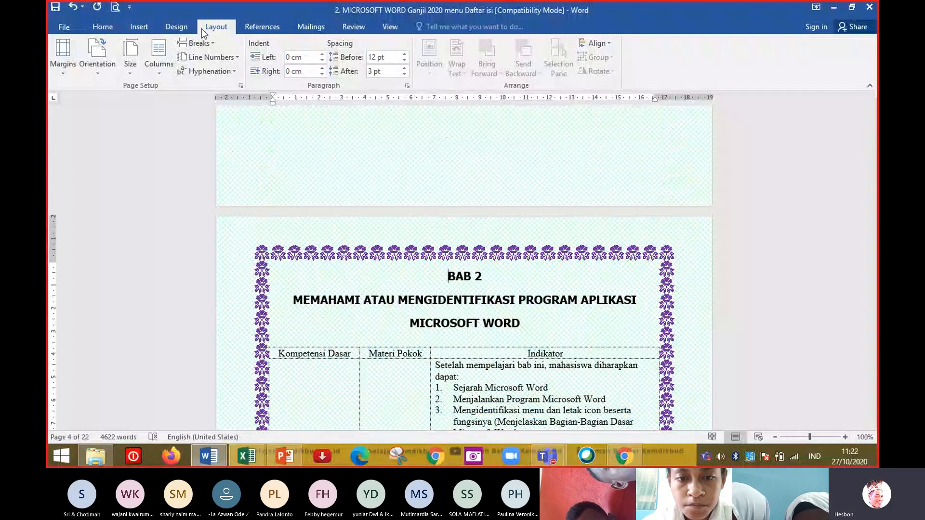
Remove the decorative page border by setting the page border to None for the whole document.
left_click(180, 27)
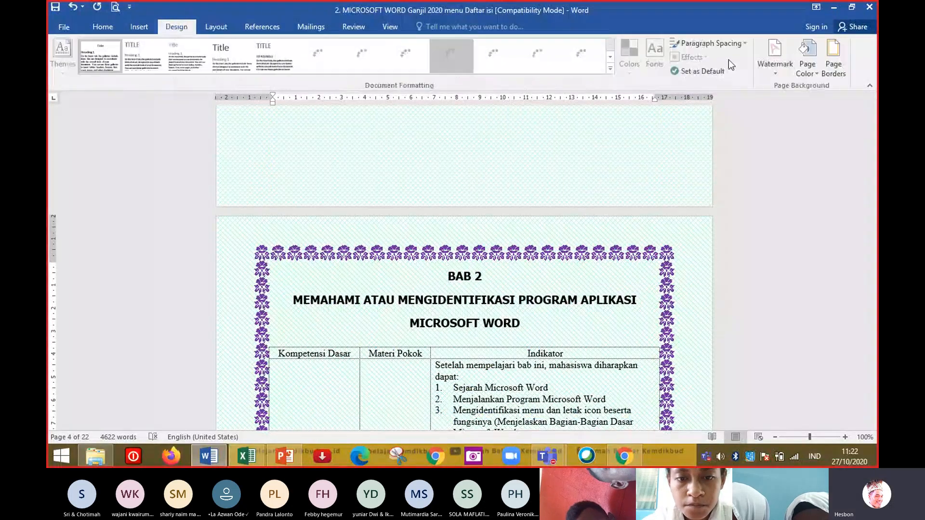
left_click(834, 67)
left_click(605, 287)
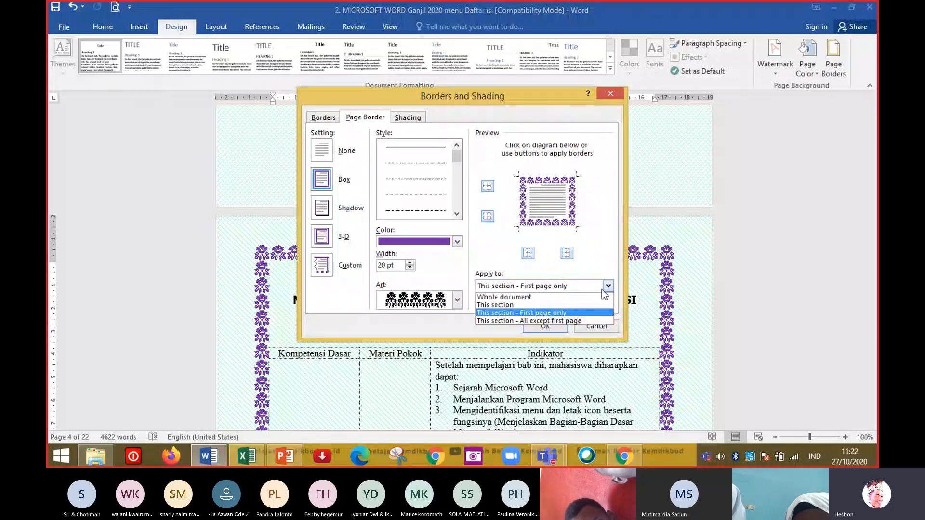
left_click(529, 298)
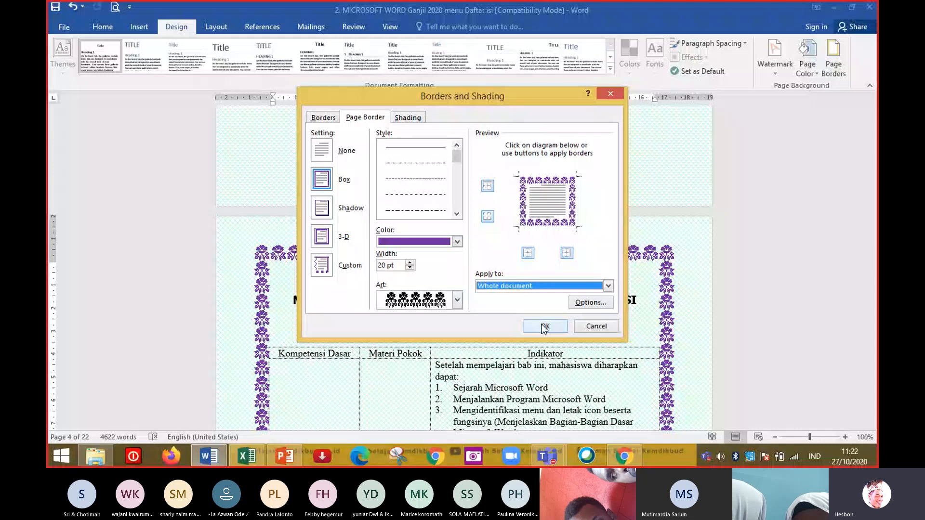
left_click(608, 287)
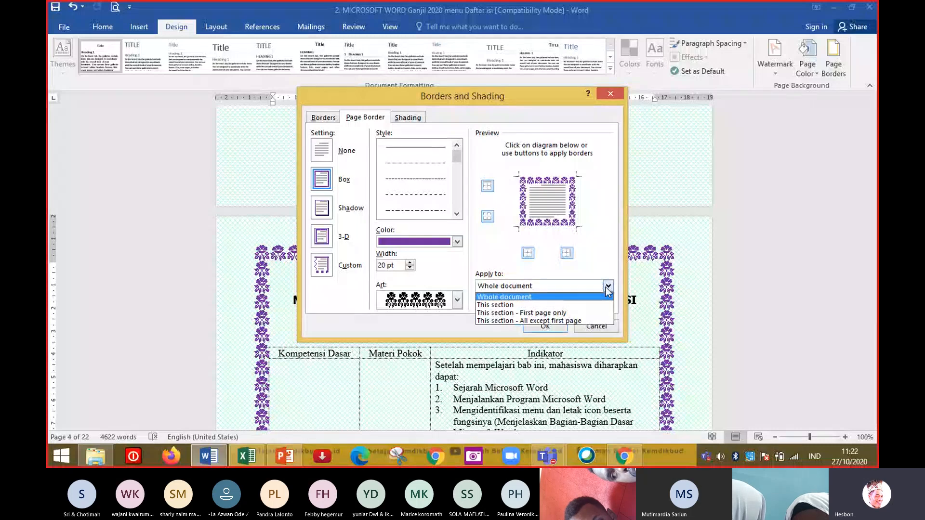
left_click(323, 117)
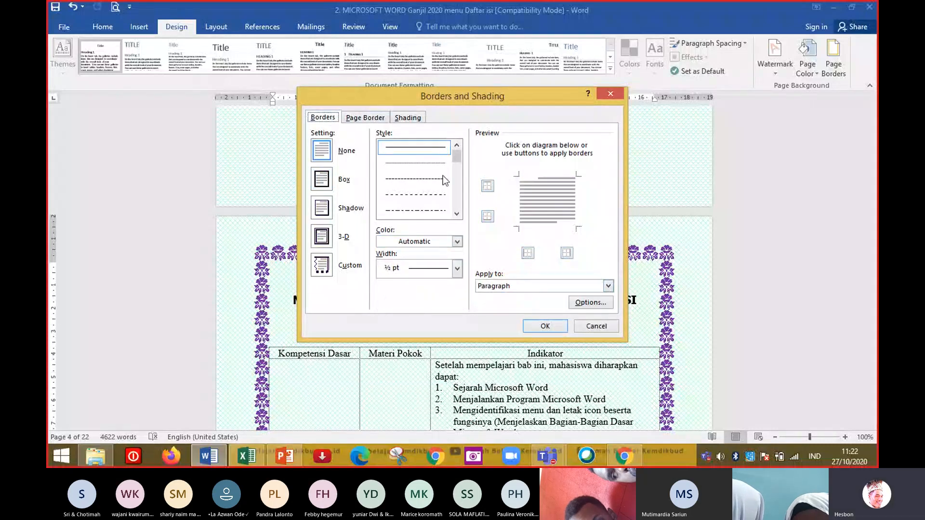
left_click(365, 118)
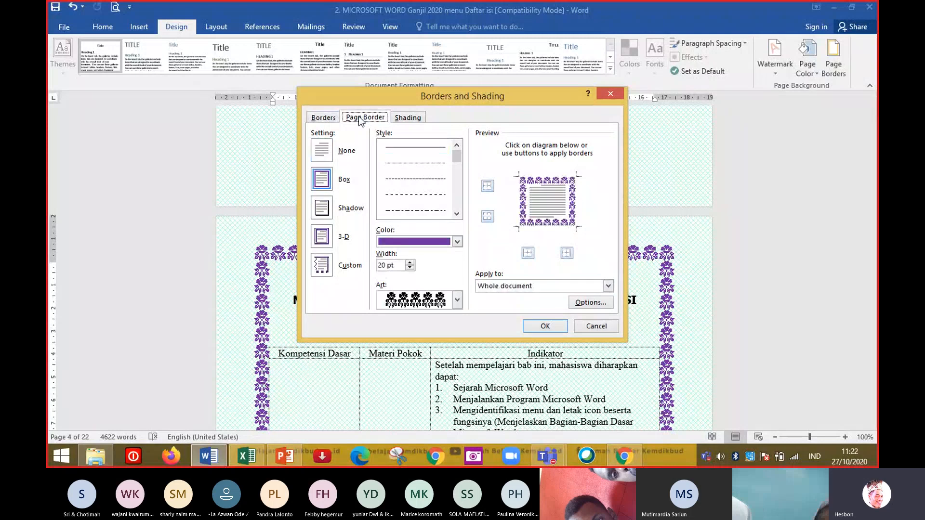
left_click(323, 117)
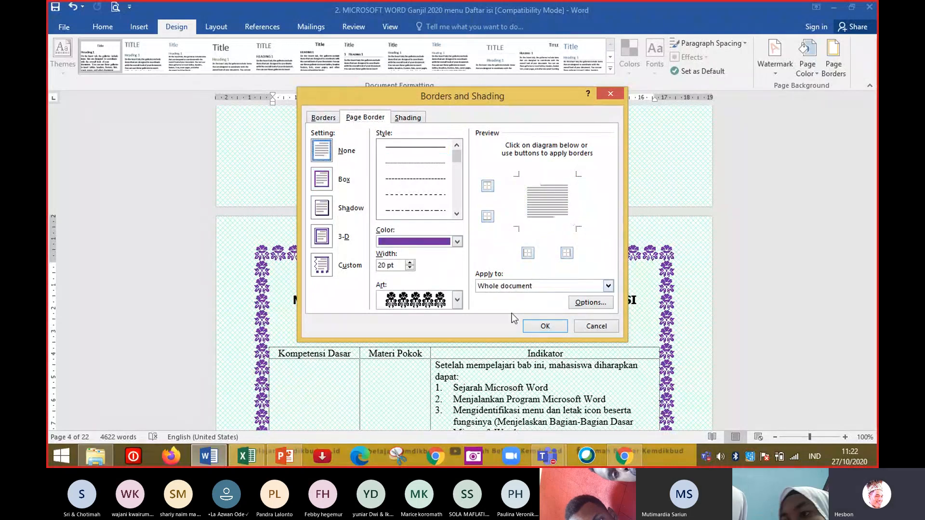
left_click(544, 326)
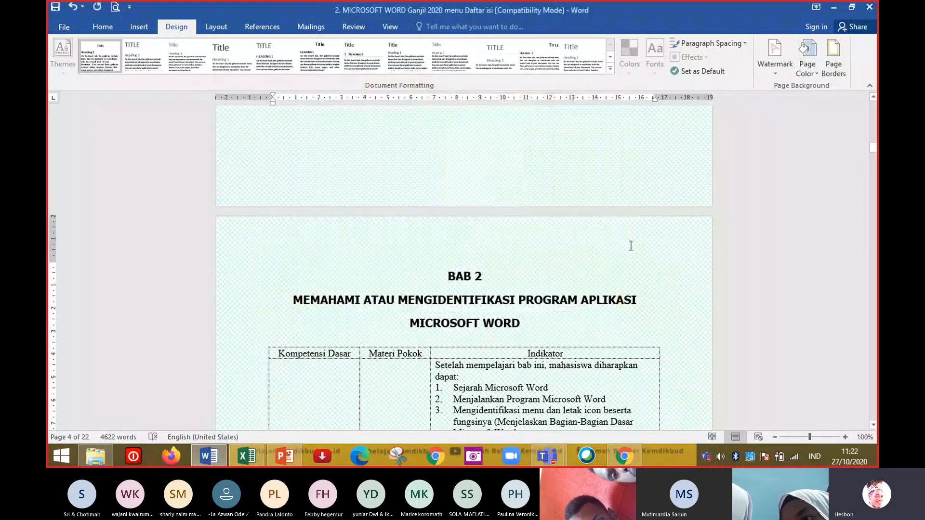
Switch to the Teams meeting and admit the participant waiting in the lobby.
scroll(630, 244, "up", 10)
scroll(631, 246, "up", 15)
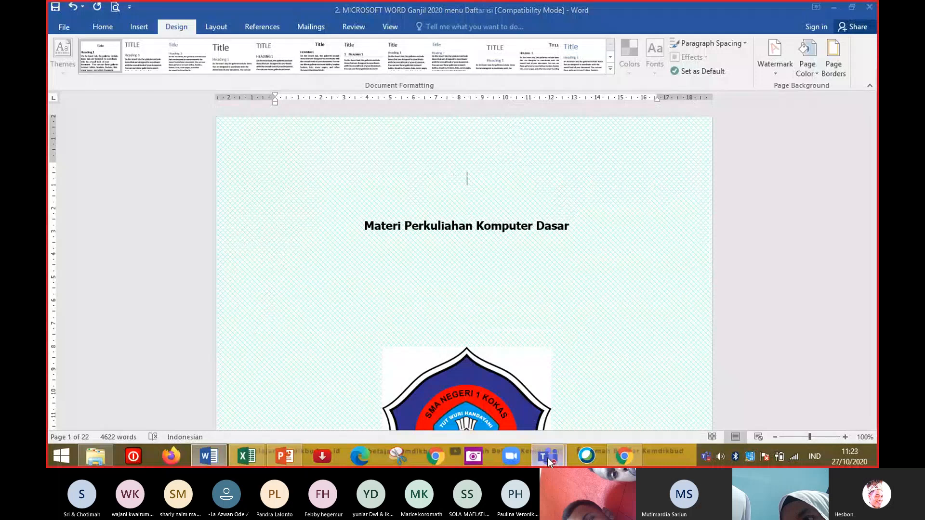
mouse_move(547, 456)
left_click(612, 383)
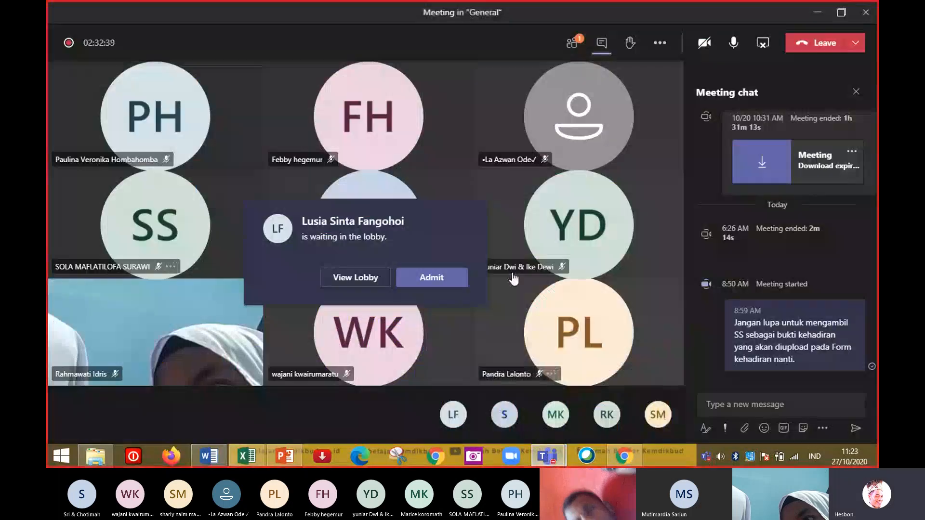
left_click(425, 284)
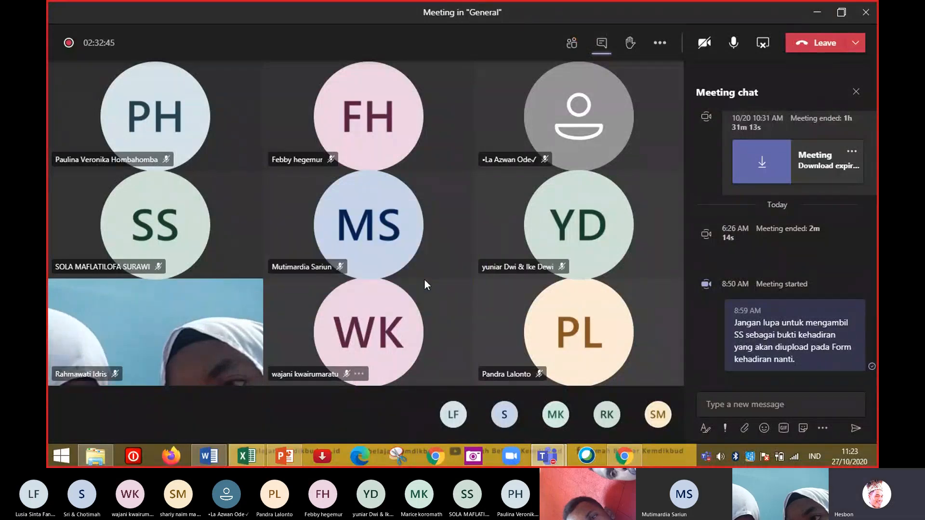
Return to Word, place the cursor at the BAB 2 heading and inspect its custom margins in Page Setup.
left_click(208, 456)
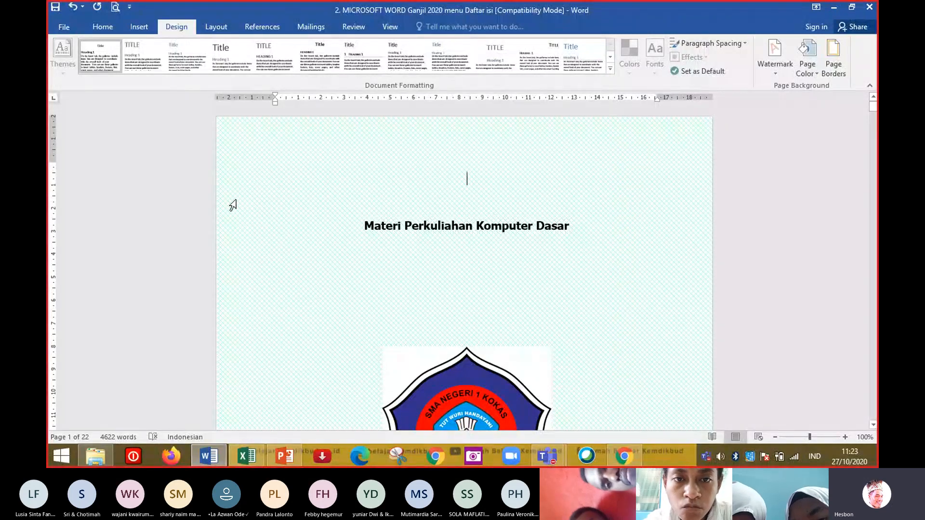
scroll(233, 206, "down", 10)
scroll(232, 205, "down", 12)
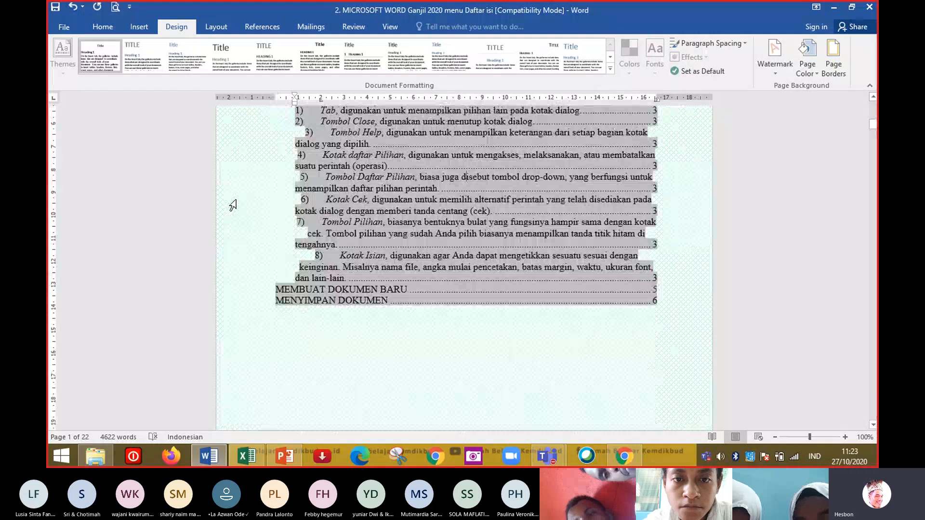
scroll(233, 206, "down", 8)
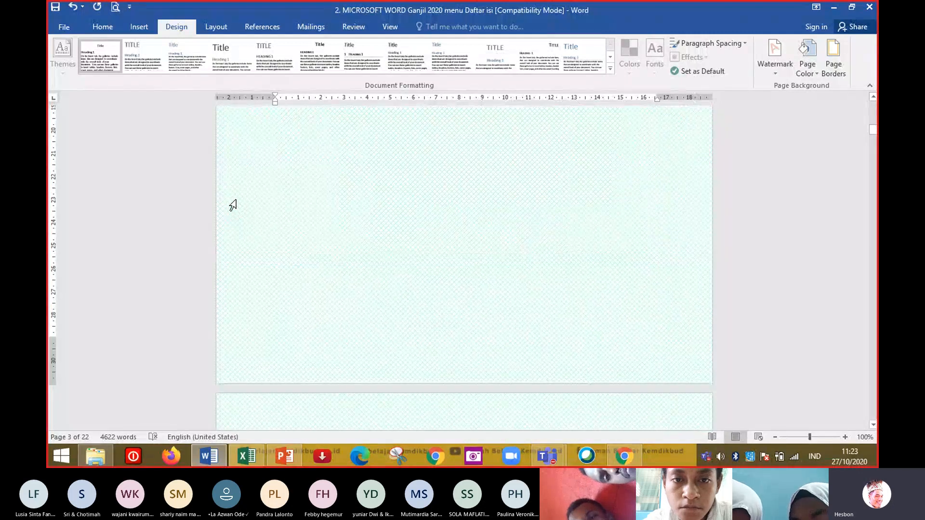
scroll(232, 205, "down", 5)
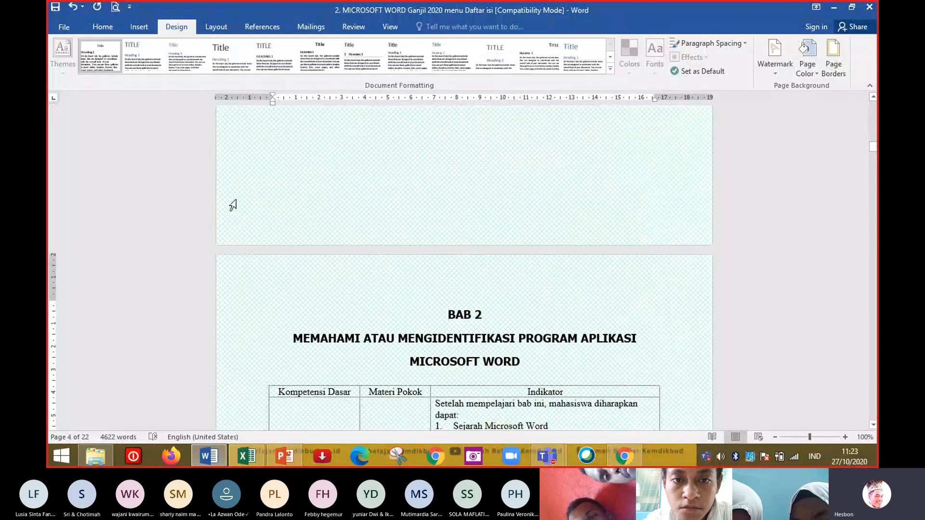
left_click(248, 320)
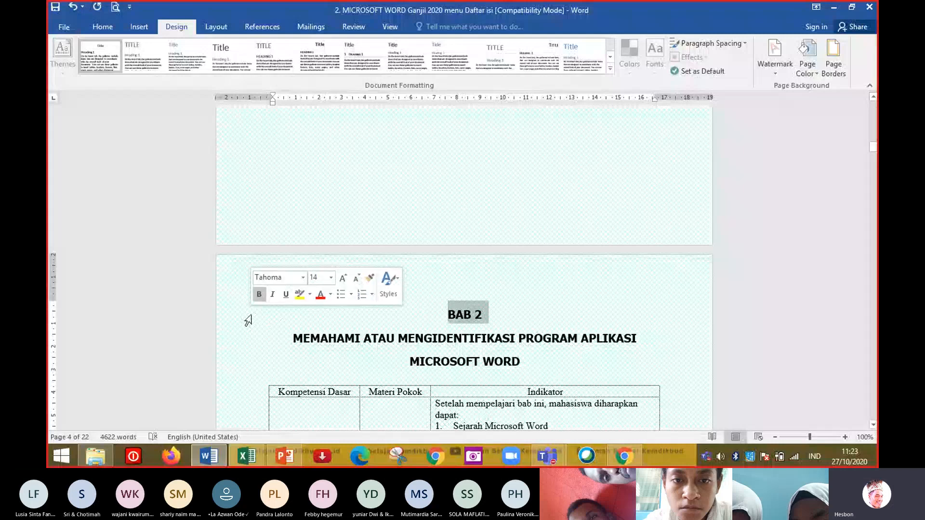
left_click(486, 316)
left_click(216, 27)
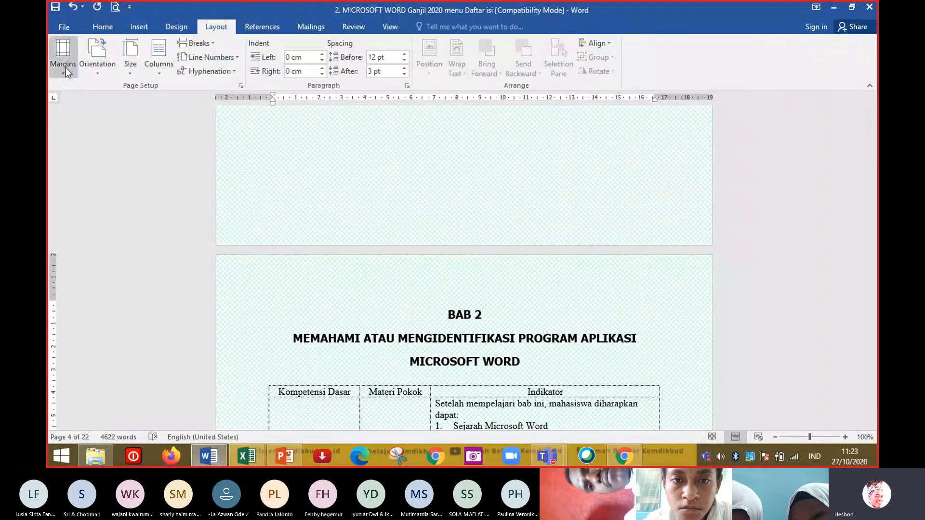
left_click(64, 63)
left_click(95, 326)
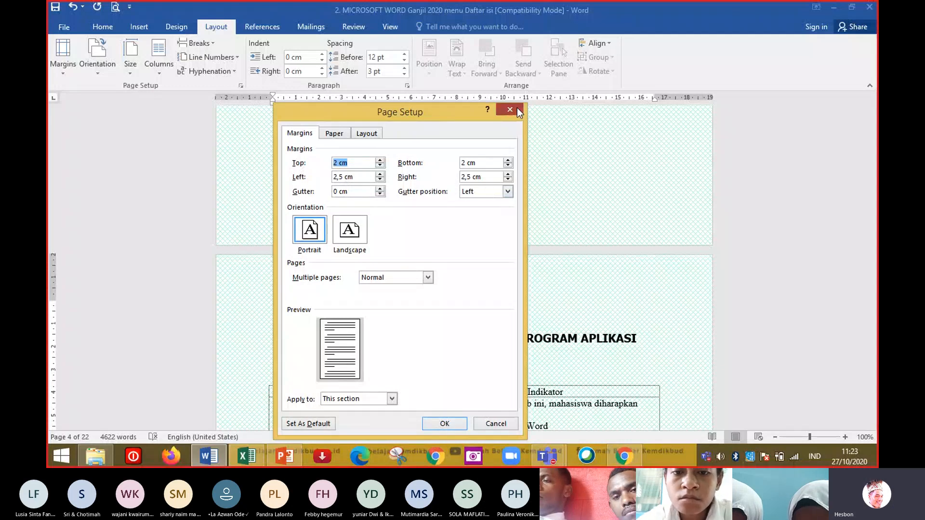
left_click(511, 110)
Jump to the start of the document and inspect the cover page's custom margins, cancelling the dialog.
key("ctrl+Home")
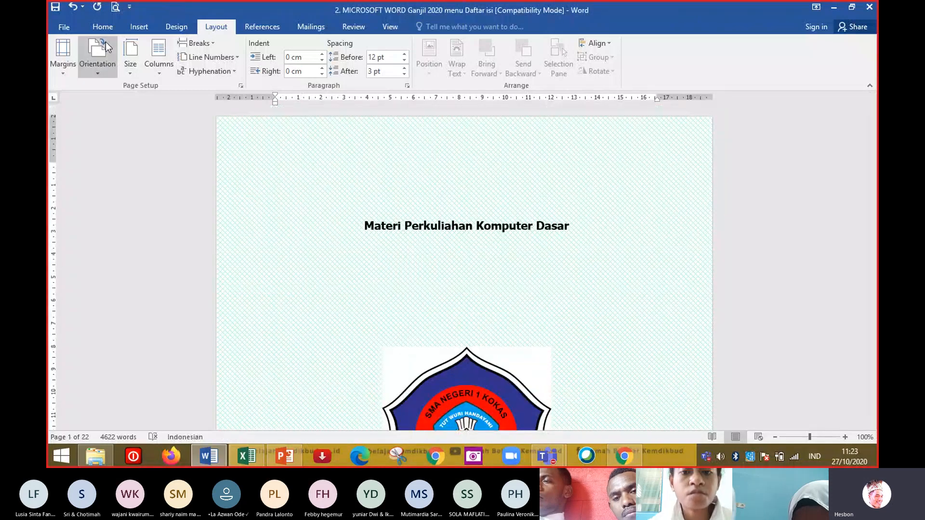
left_click(63, 57)
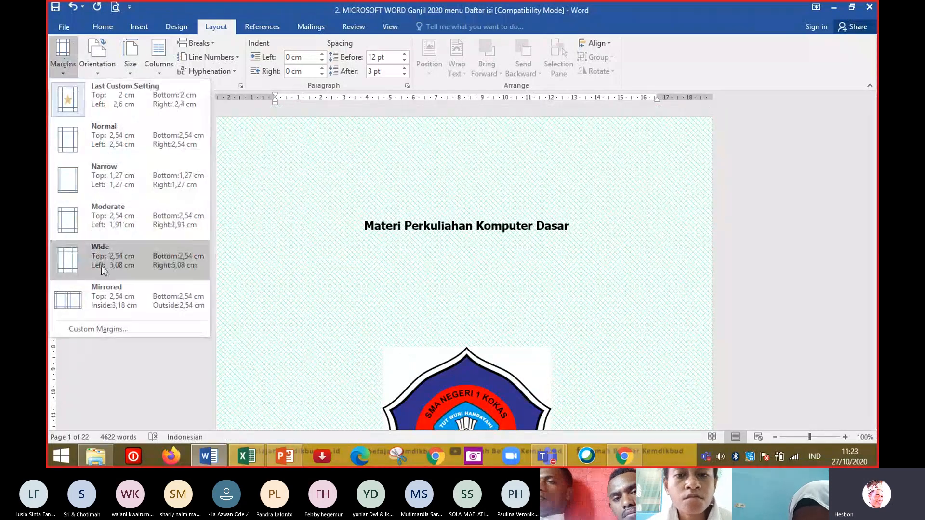
left_click(100, 331)
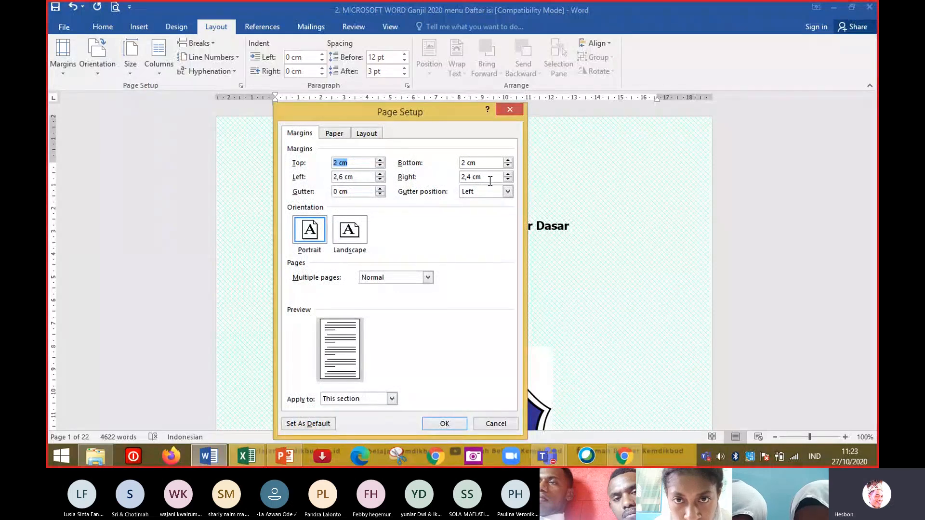
left_click(494, 420)
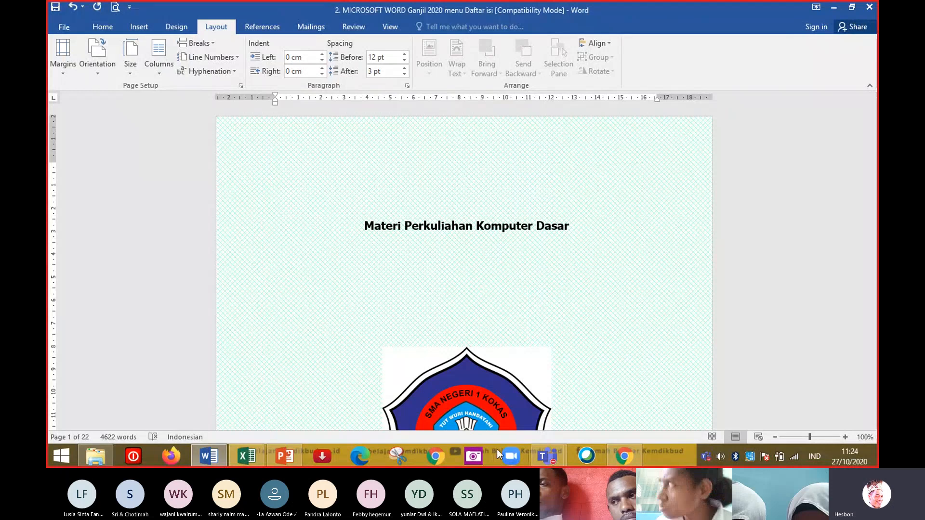
Switch to the Teams meeting and admit the next participant waiting in the lobby.
mouse_move(547, 455)
left_click(621, 390)
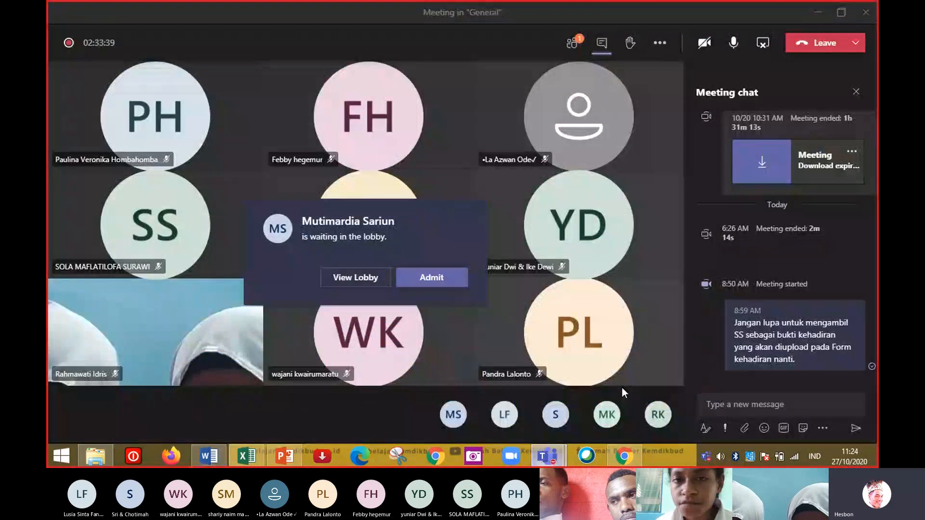
left_click(426, 283)
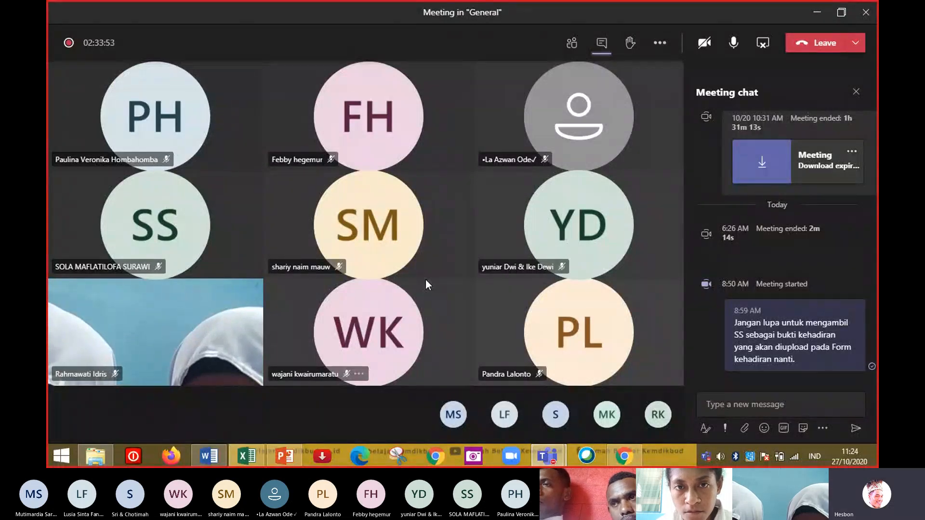
Return to Word and page through the cover page of the document.
left_click(215, 455)
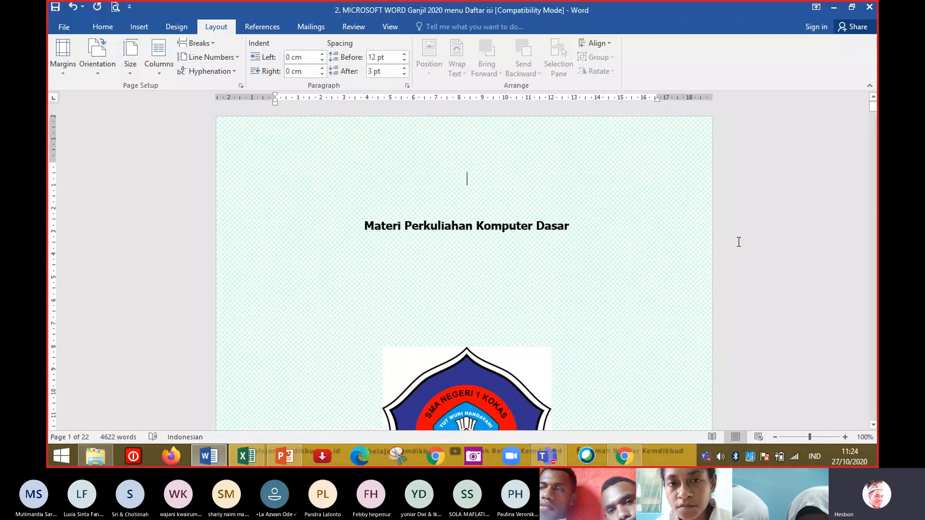
key("Page_Down")
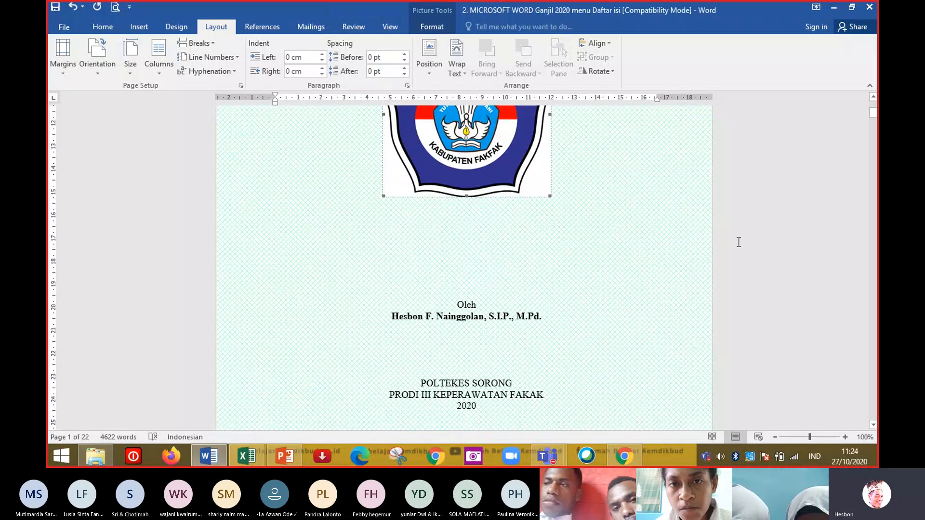
key("Page_Down")
key("Page_Up")
key("Page_Up")
key("Page_Up")
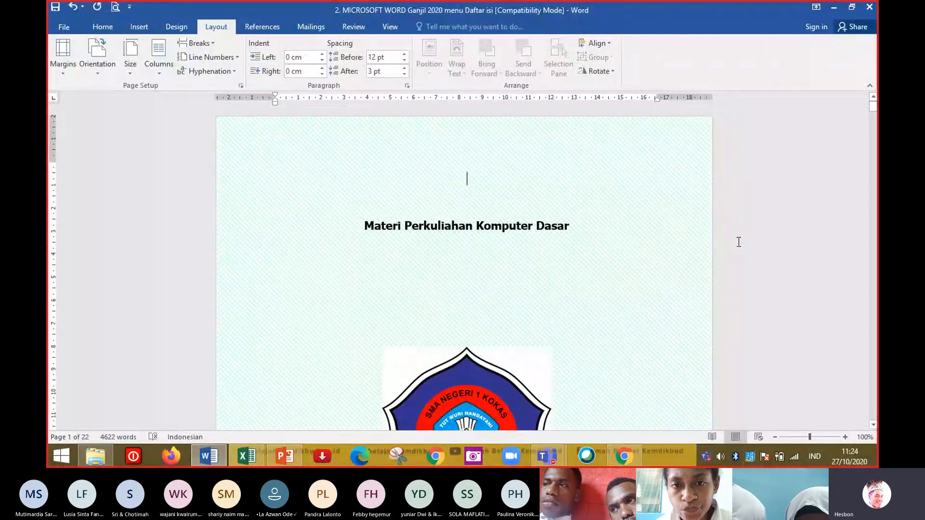
Select the whole document and open the custom margins settings in Page Setup.
key("ctrl+a")
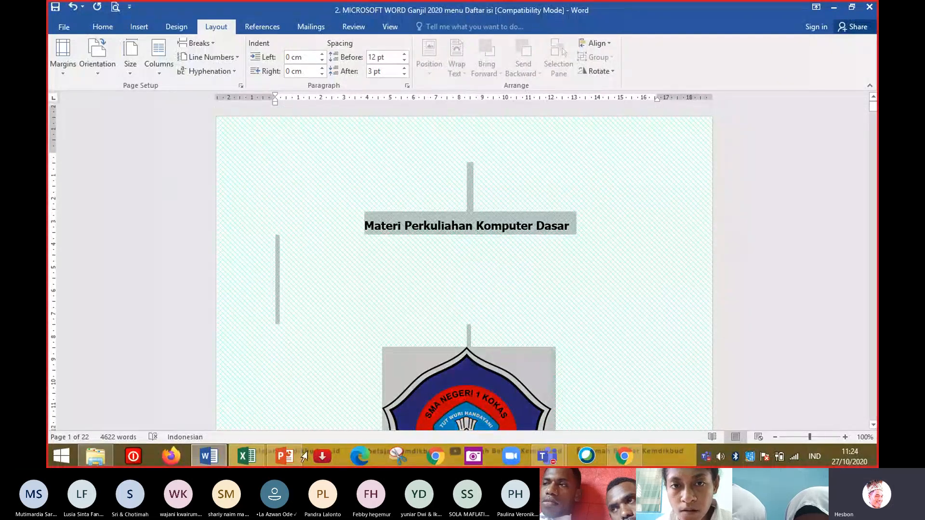
scroll(248, 175, "down", 8)
scroll(554, 165, "down", 10)
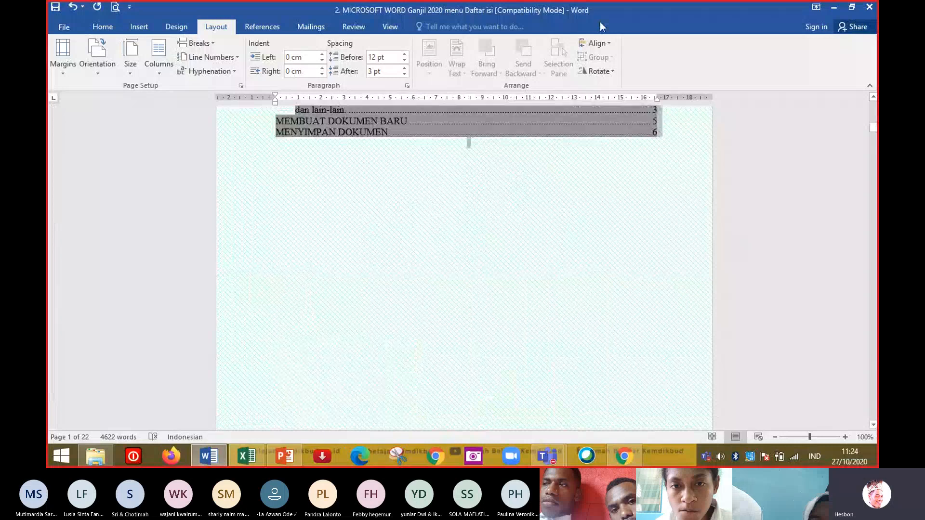
scroll(553, 165, "up", 7)
scroll(591, 330, "down", 5)
left_click_drag(589, 326, 588, 326)
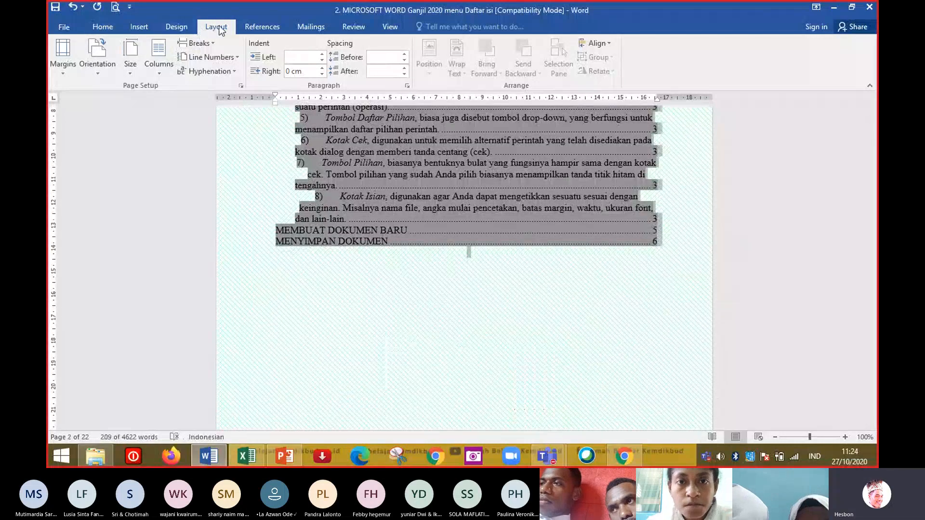
left_click(68, 66)
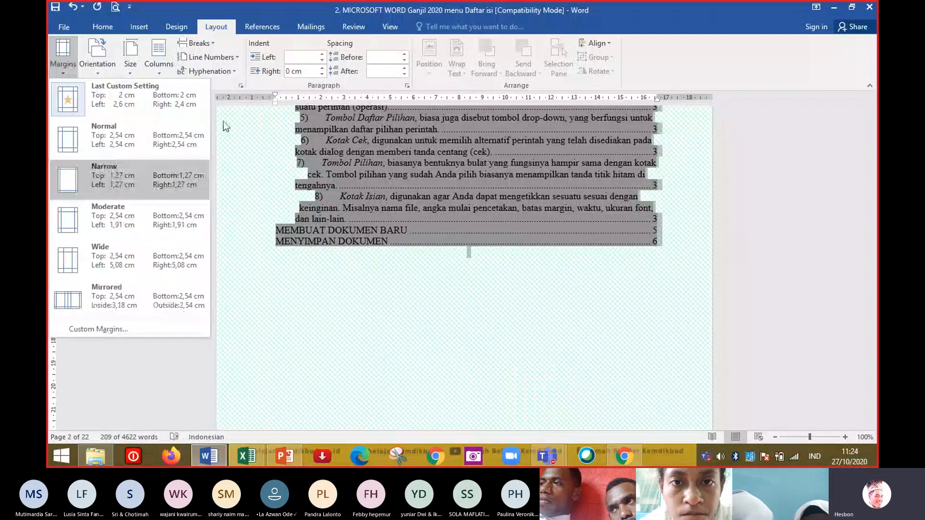
left_click(114, 325)
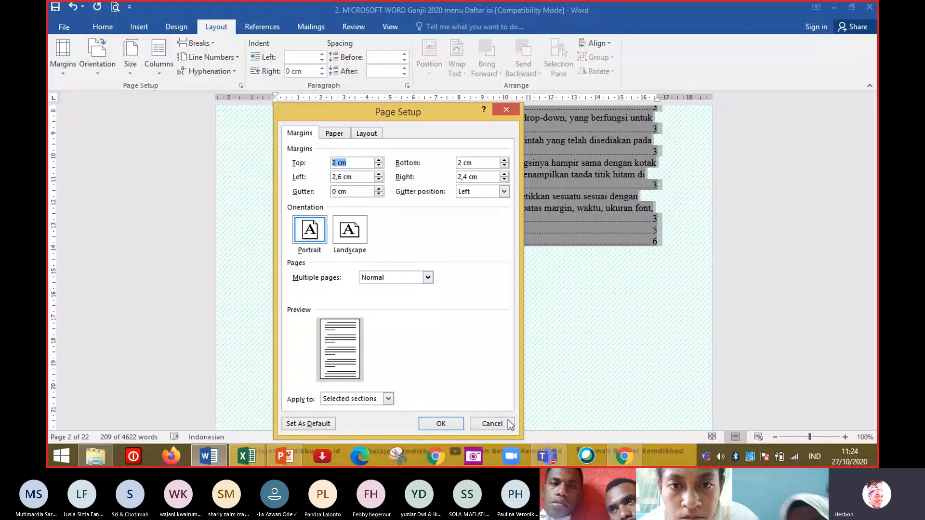
Switch to the Teams meeting and admit the participant waiting in the lobby.
left_click(551, 459)
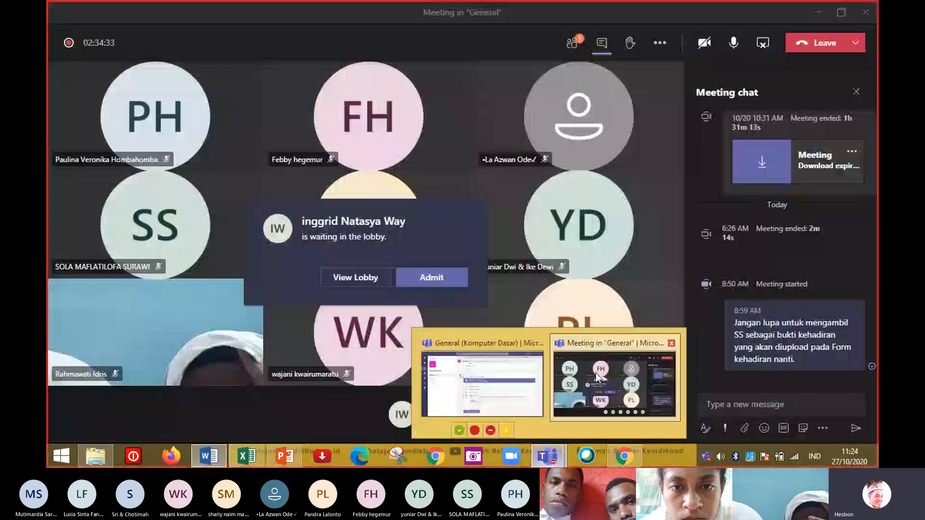
left_click(595, 373)
left_click(437, 282)
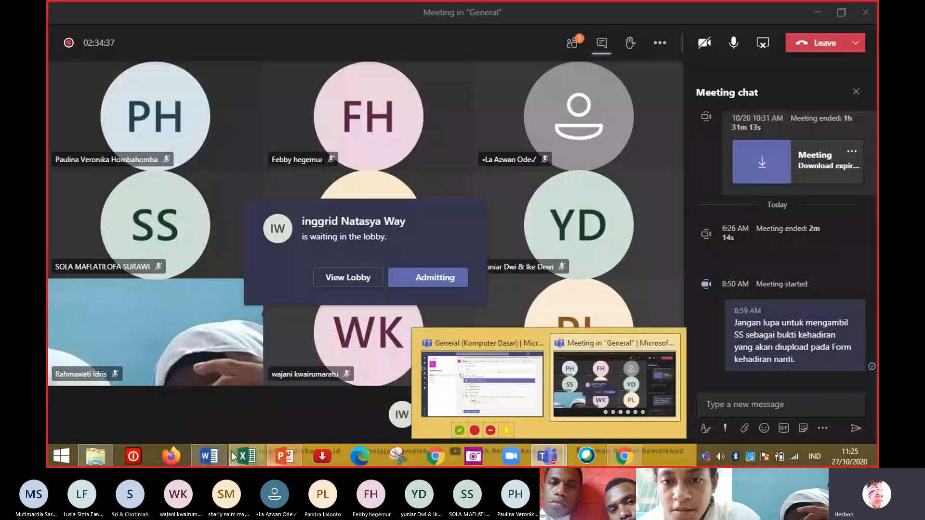
Return to Word and set the bottom margin to 1,9 cm, applying it to the selected text.
left_click(209, 456)
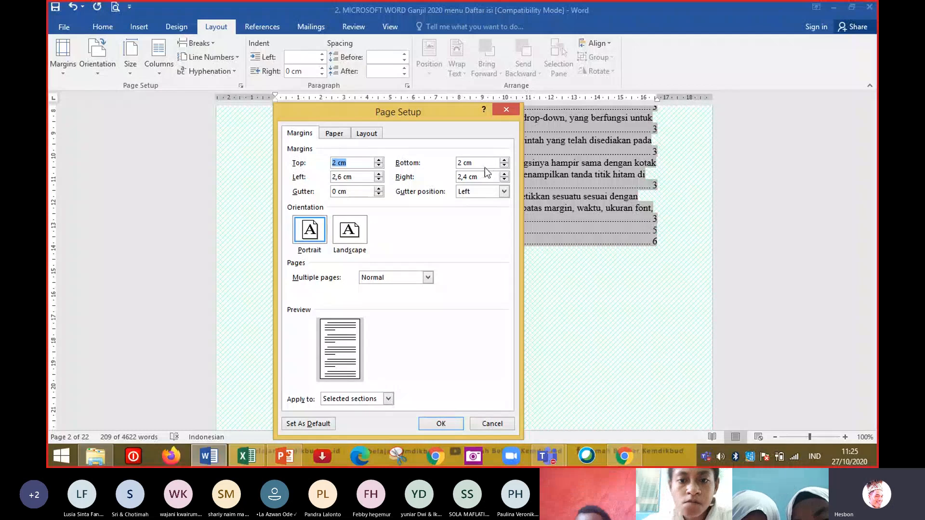
left_click(505, 166)
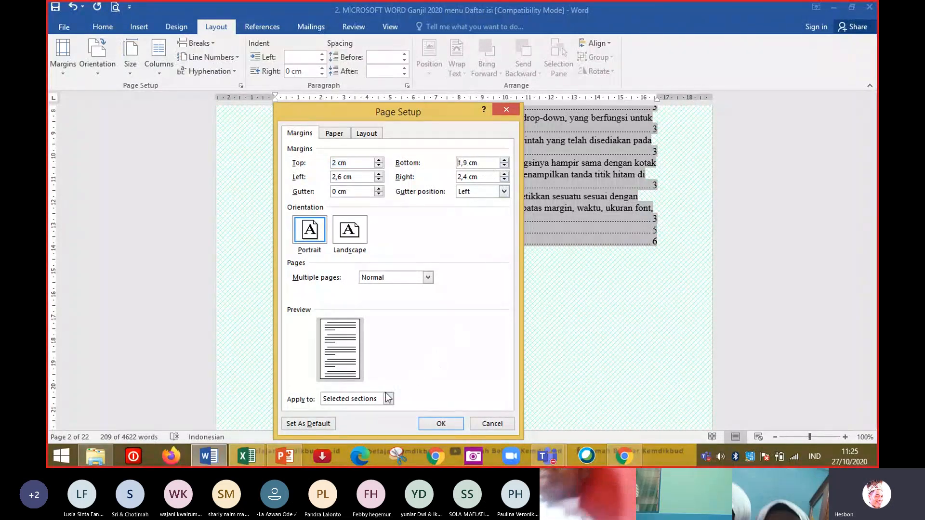
left_click(330, 398)
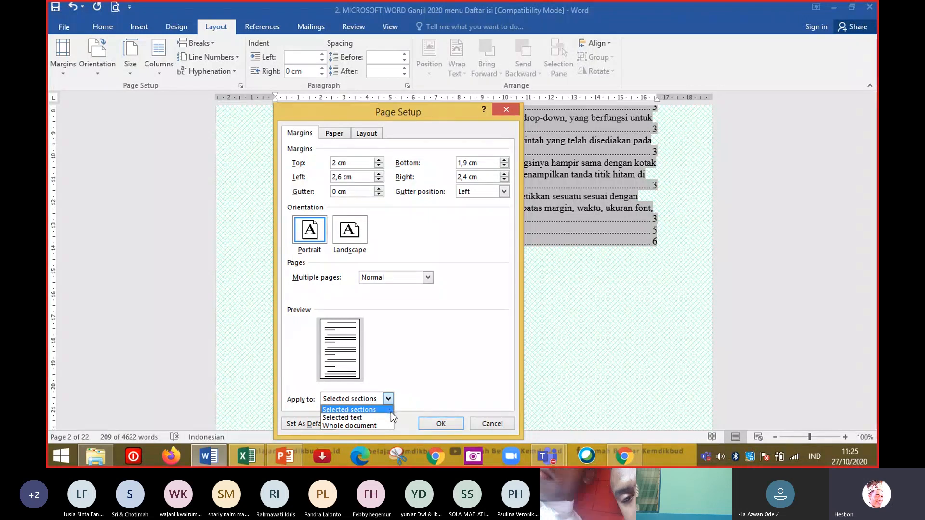
left_click(368, 418)
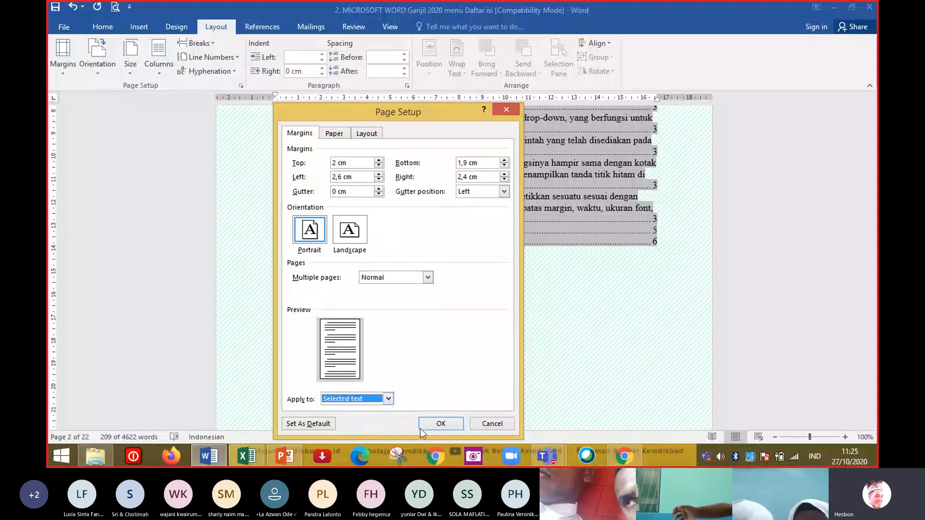
left_click(441, 424)
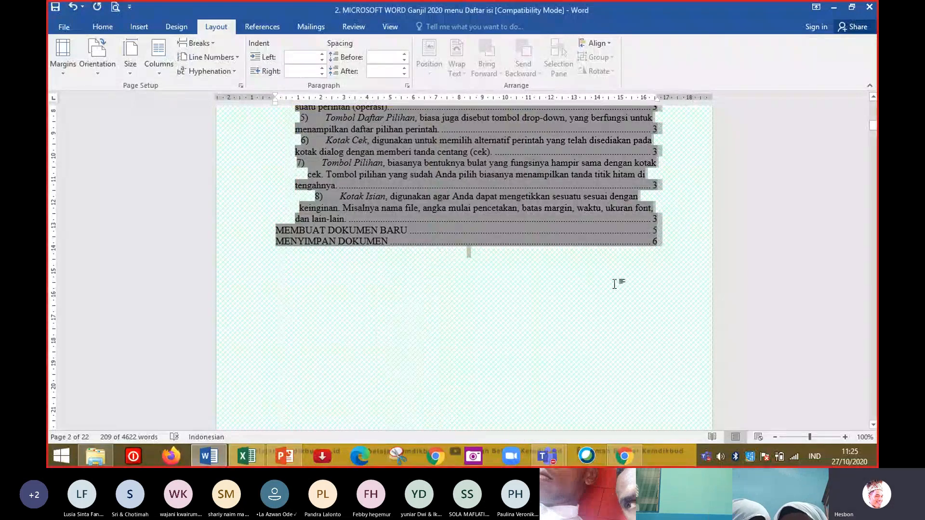
Jump to the start of the document and insert a Plain Number 3 page number at the bottom of the page.
left_click(635, 284)
key("ctrl+Home")
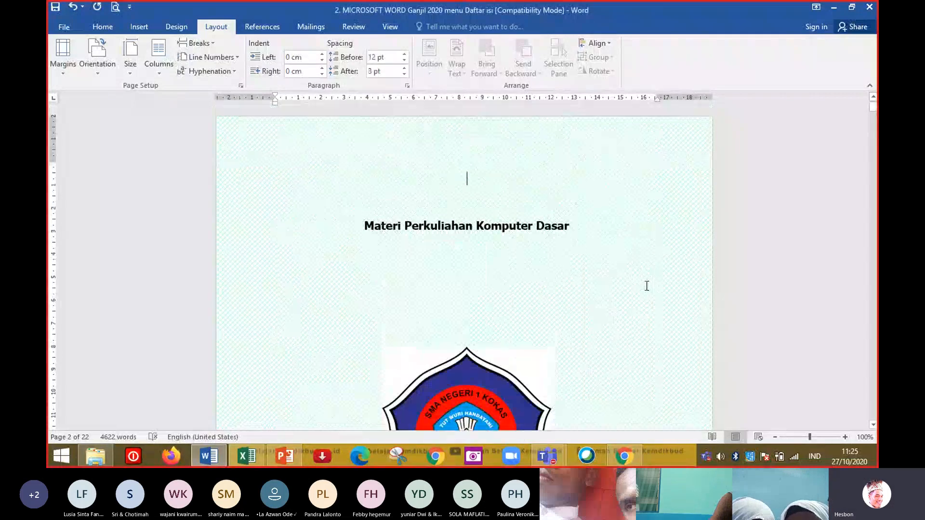
left_click(137, 25)
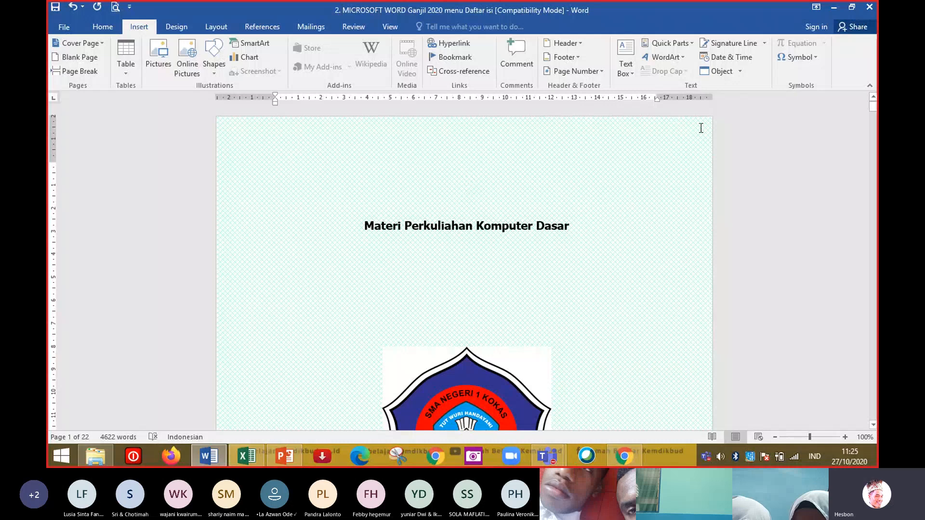
left_click(602, 71)
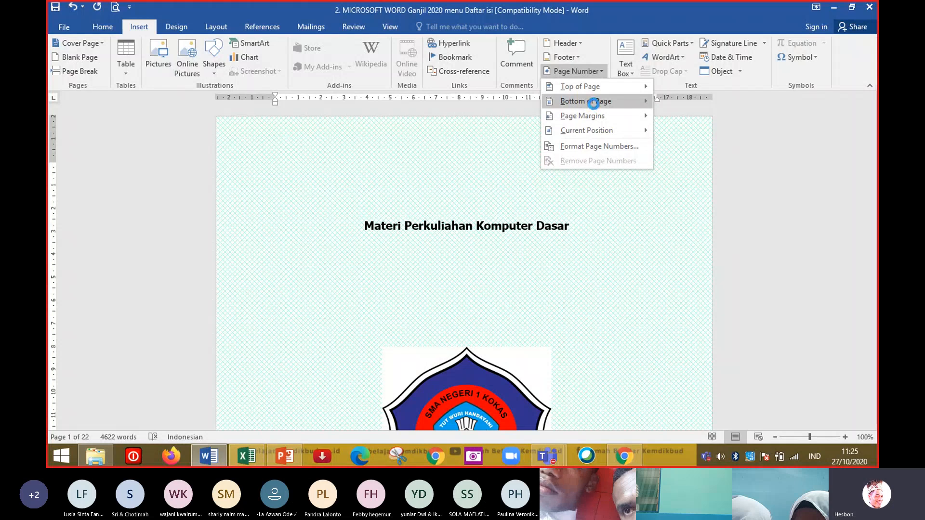
mouse_move(611, 103)
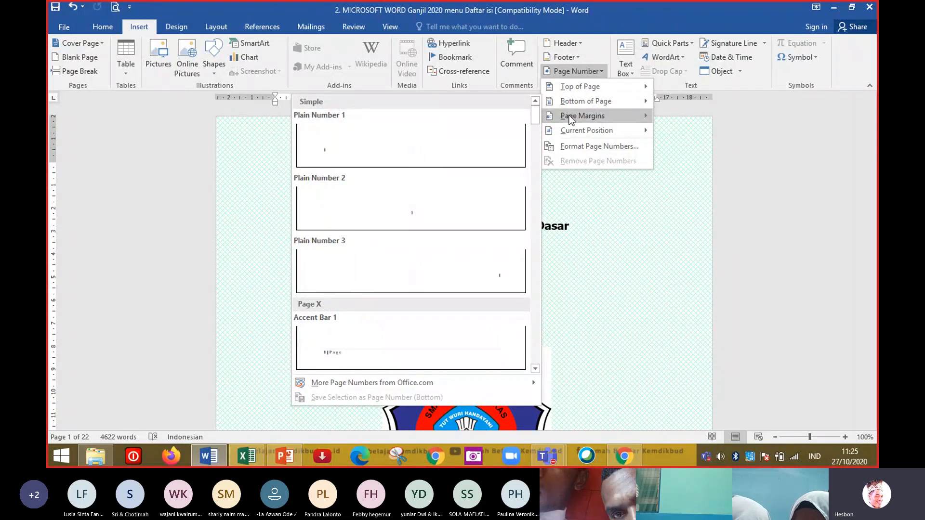
left_click(487, 273)
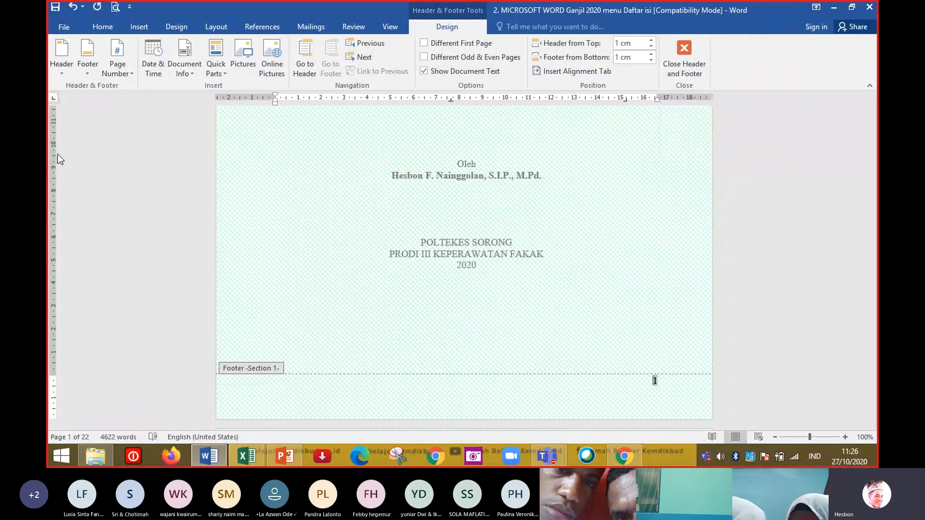
Format the page numbers as i, ii, iii starting at i, and close the header and footer.
left_click(133, 72)
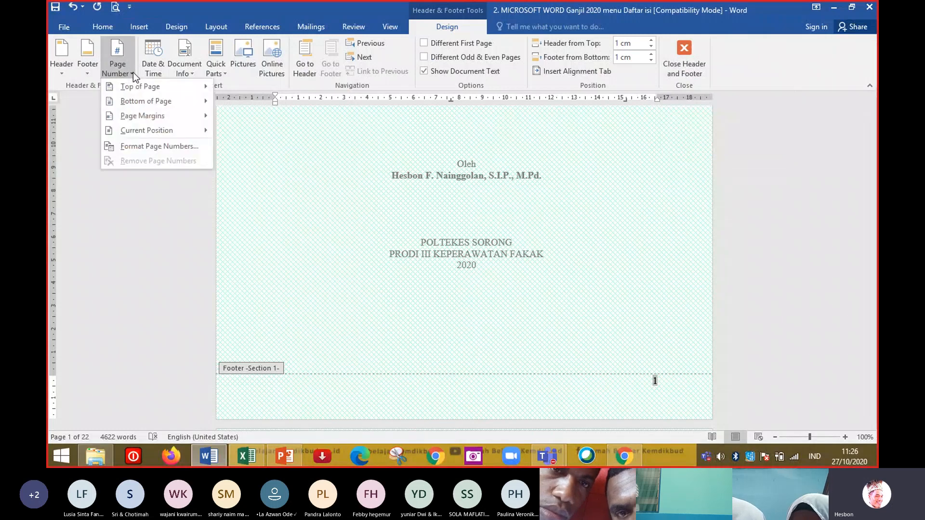
left_click(144, 148)
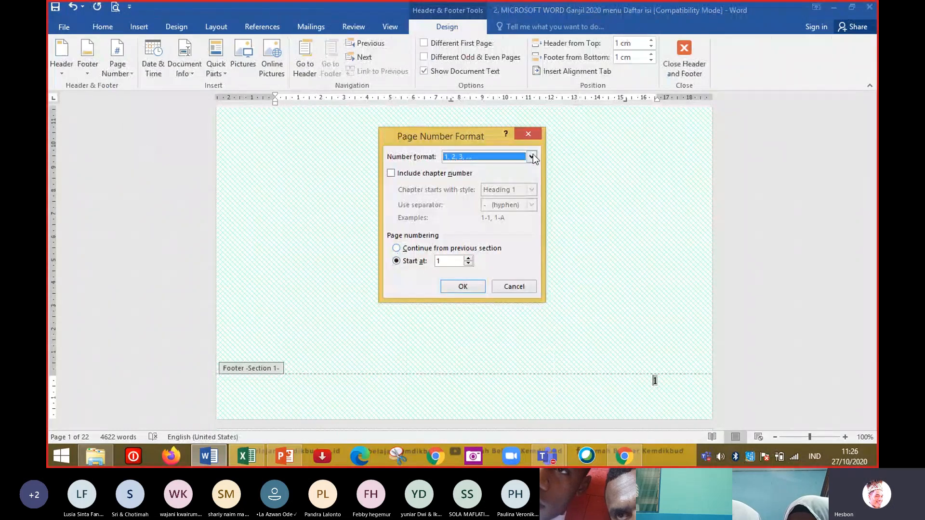
left_click(524, 156)
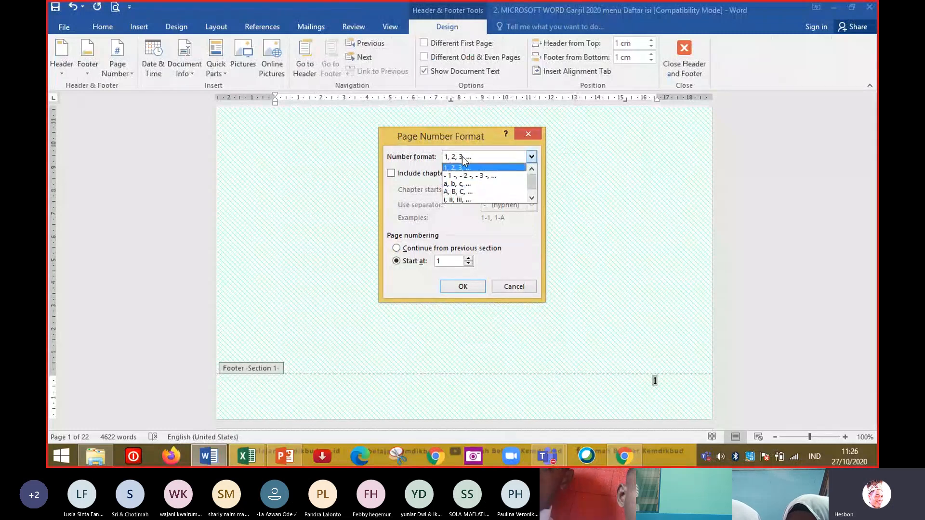
left_click(446, 199)
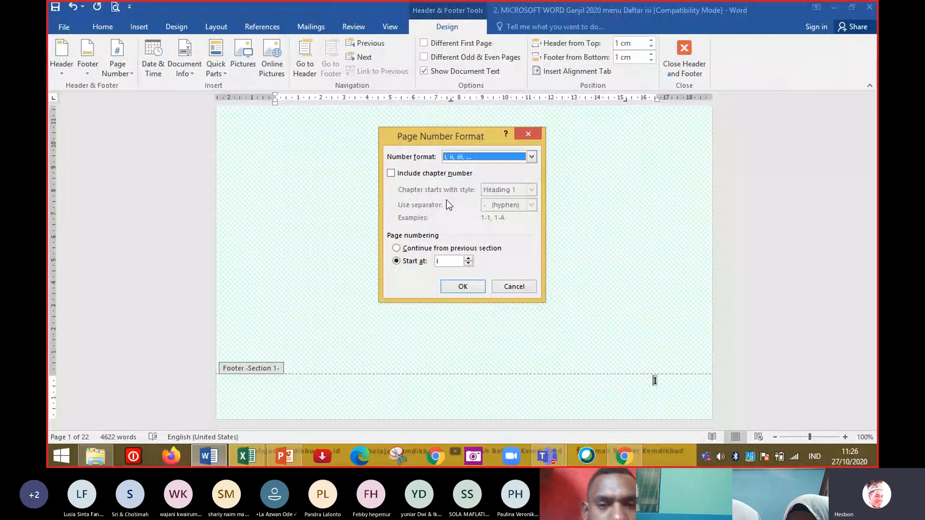
left_click(468, 261)
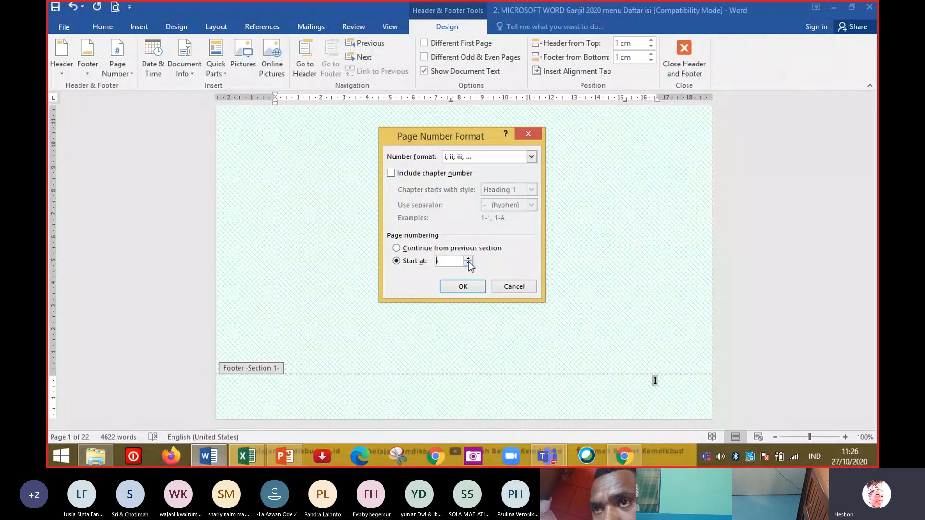
left_click(469, 259)
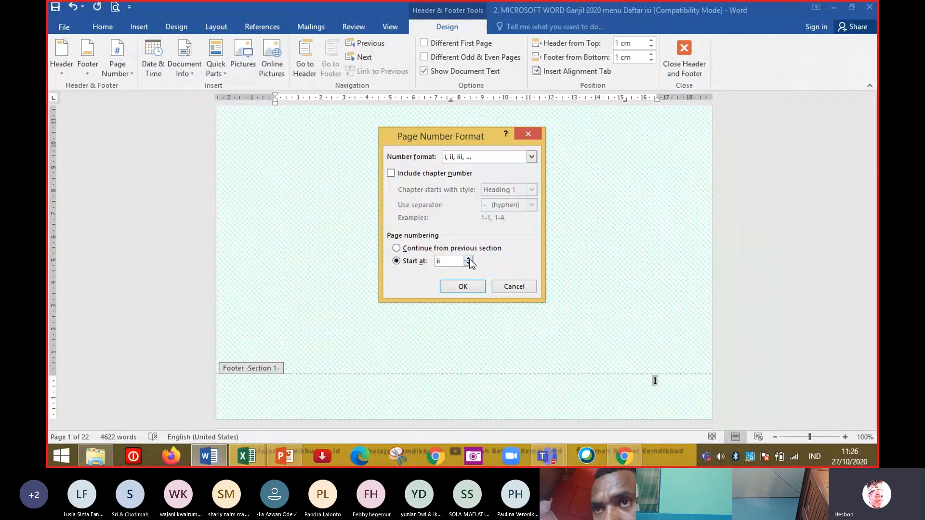
left_click(468, 264)
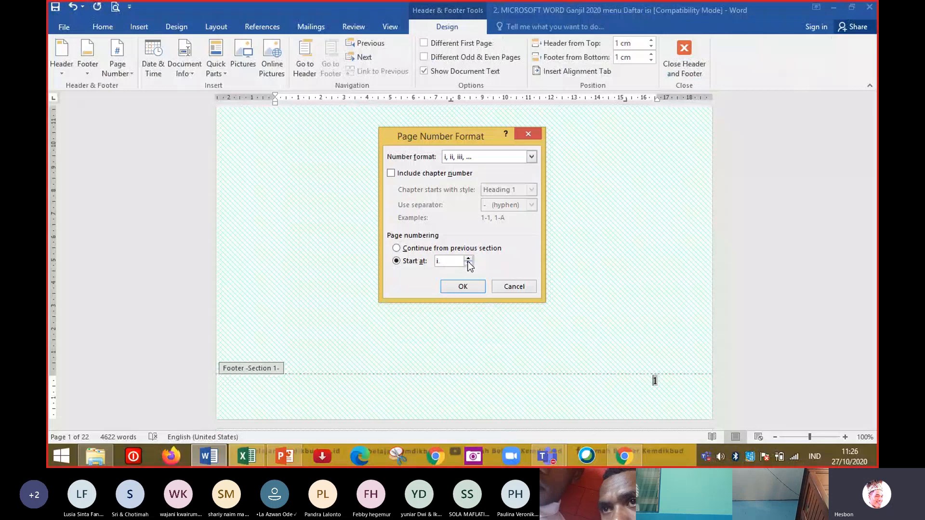
left_click(461, 286)
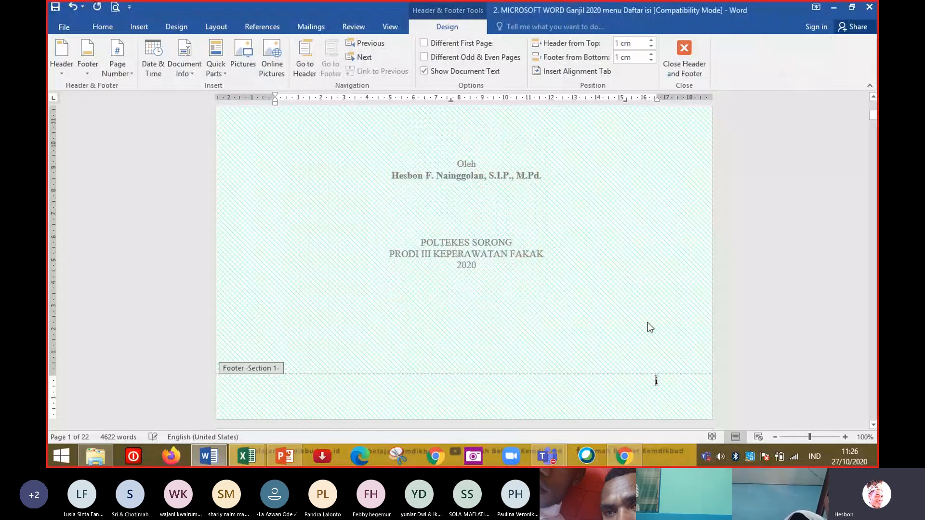
left_click(682, 69)
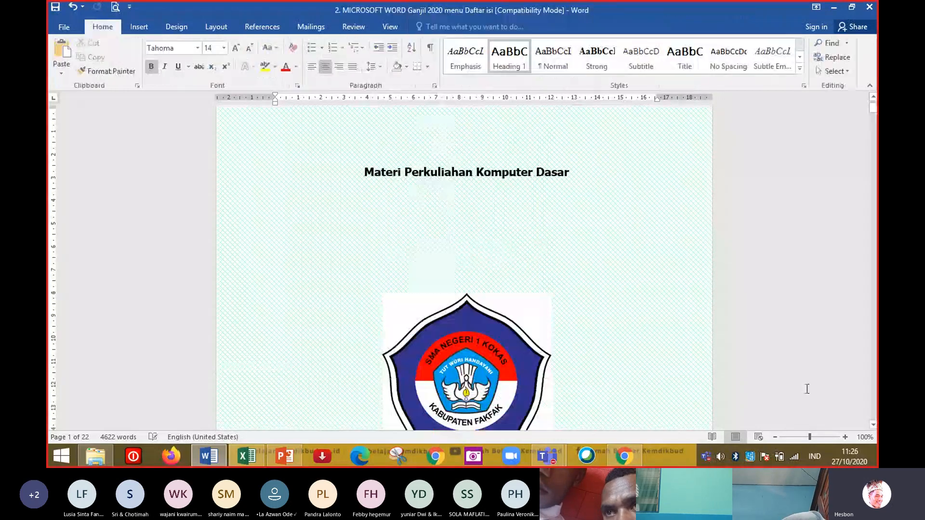
Scroll through the following pages to check the page numbering in the footers.
scroll(876, 382, "down", 15)
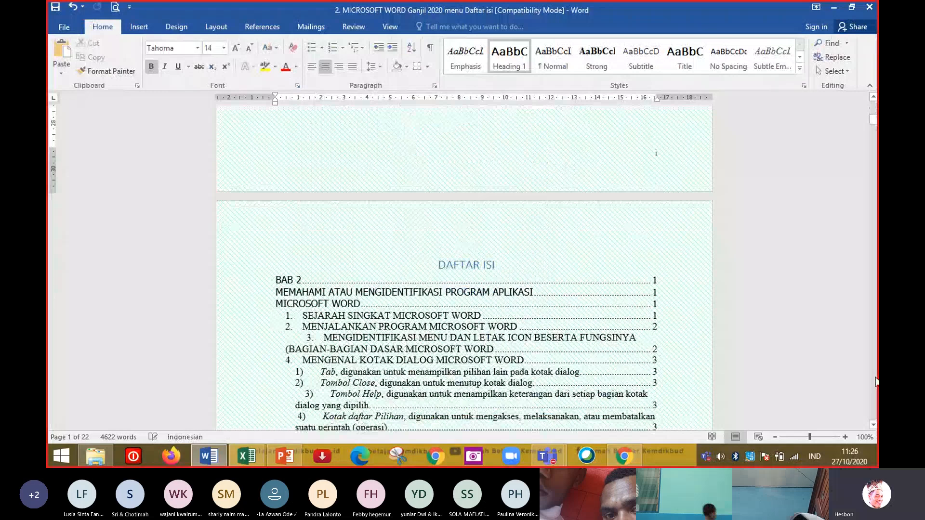
scroll(796, 280, "down", 12)
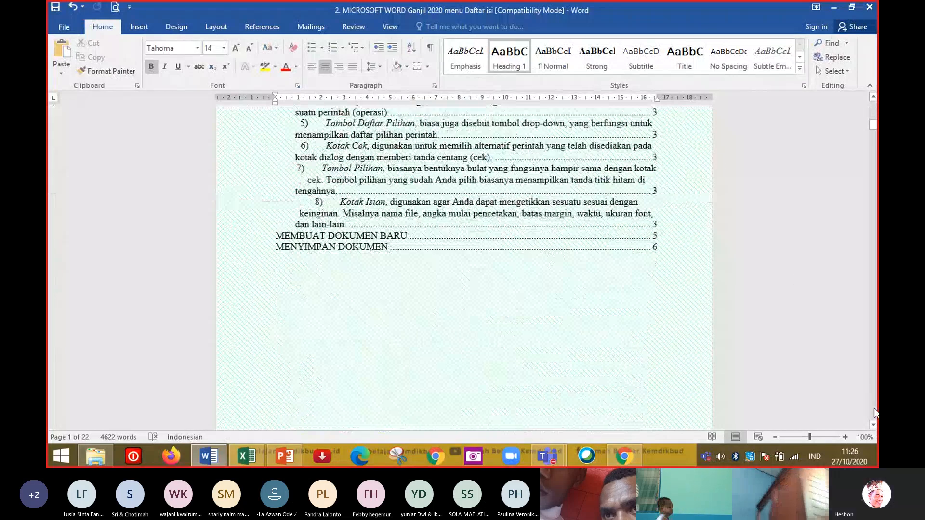
scroll(876, 355, "down", 15)
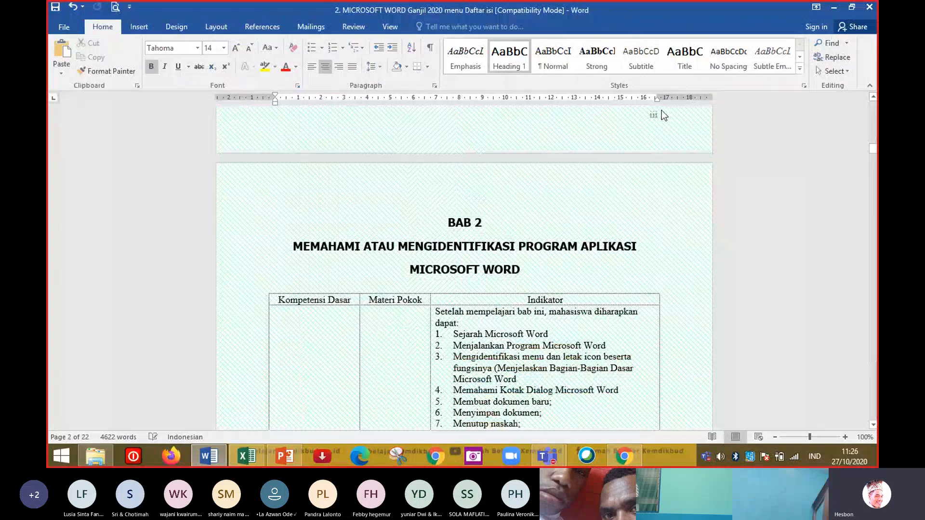
scroll(873, 378, "down", 15)
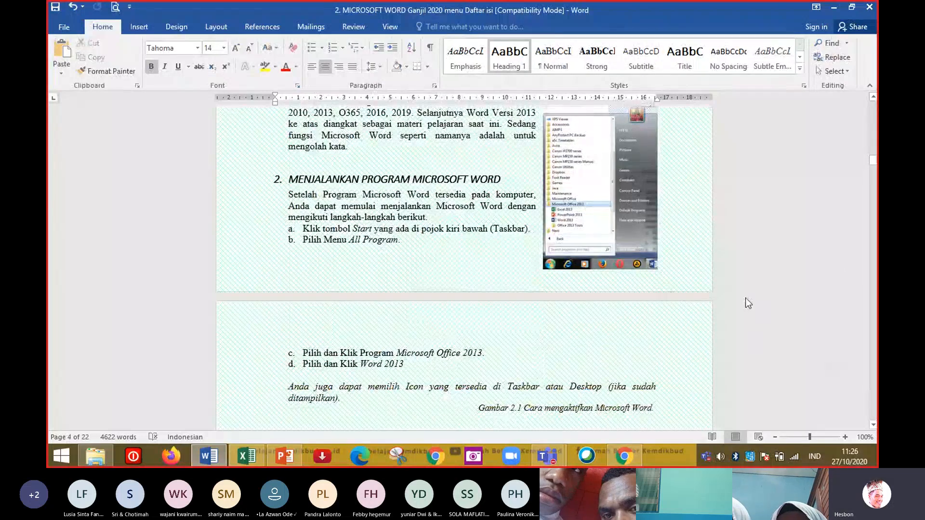
scroll(873, 403, "down", 10)
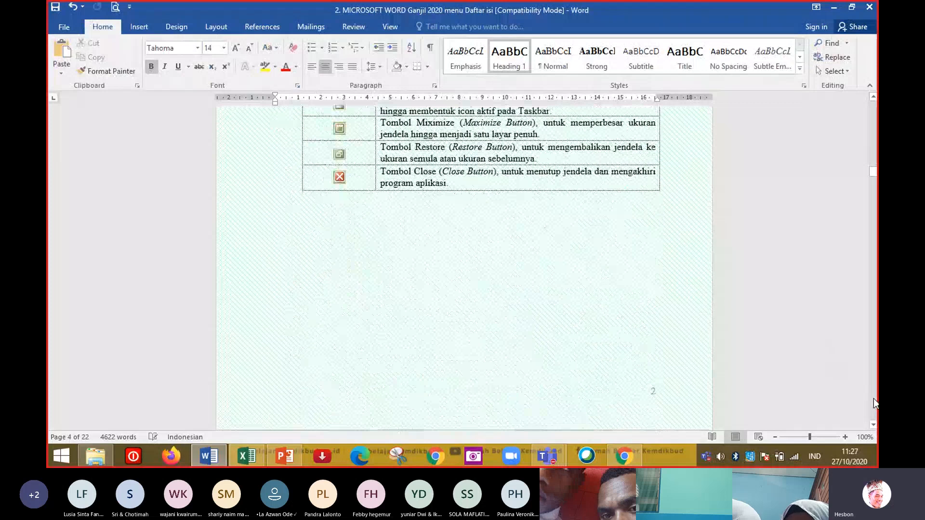
scroll(593, 177, "up", 8)
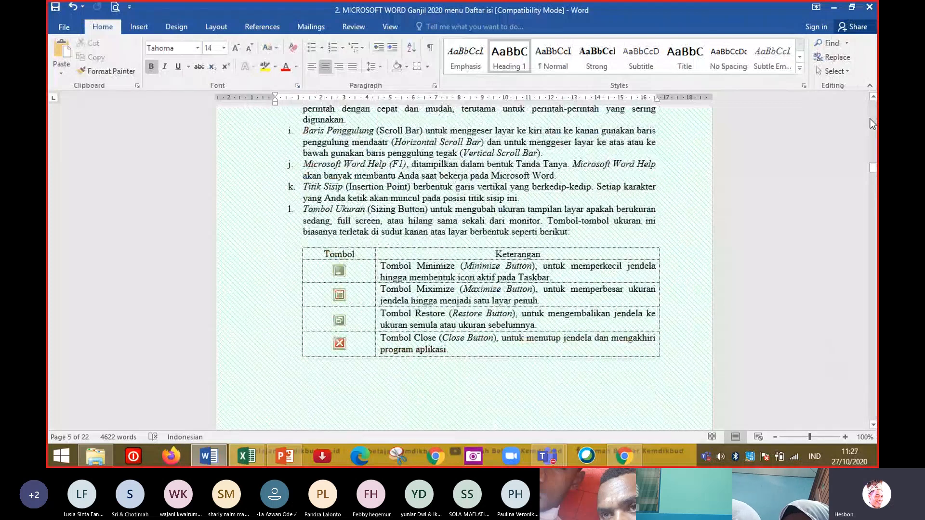
left_click(632, 196)
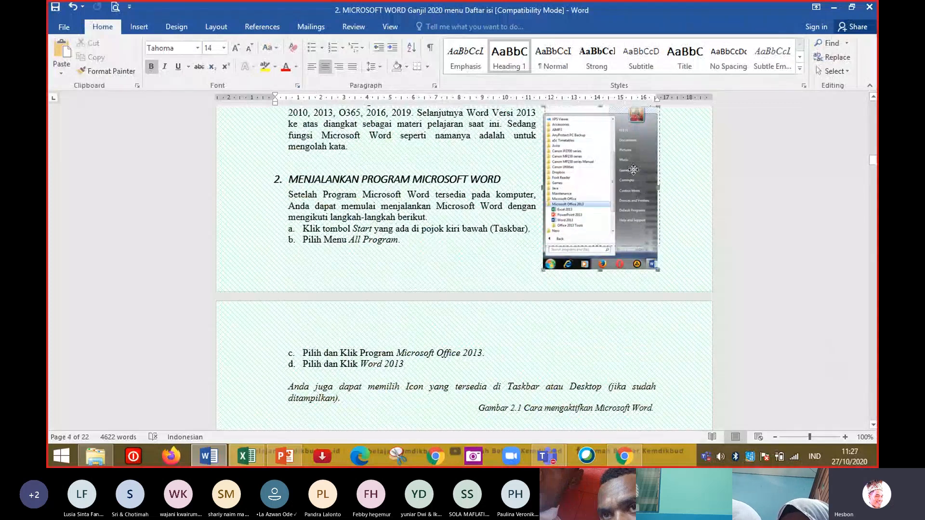
left_click_drag(633, 169, 633, 169)
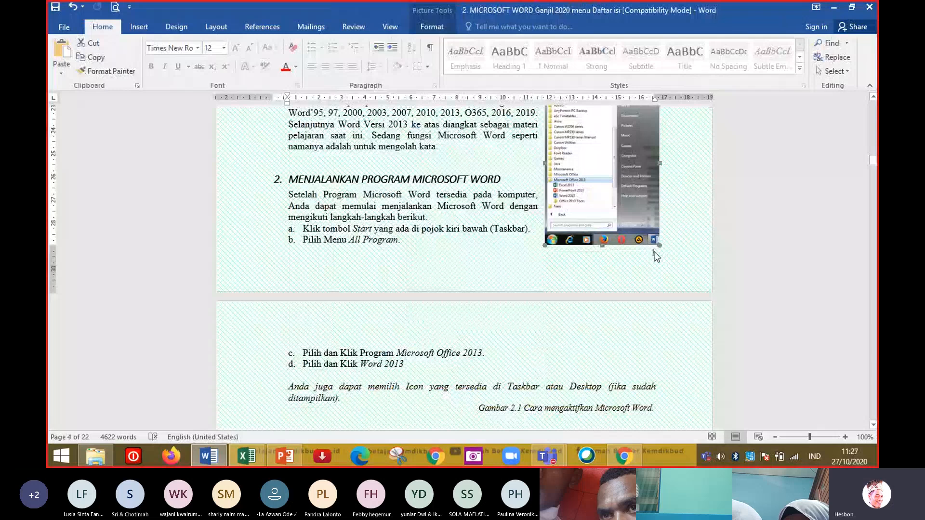
scroll(578, 241, "up", 12)
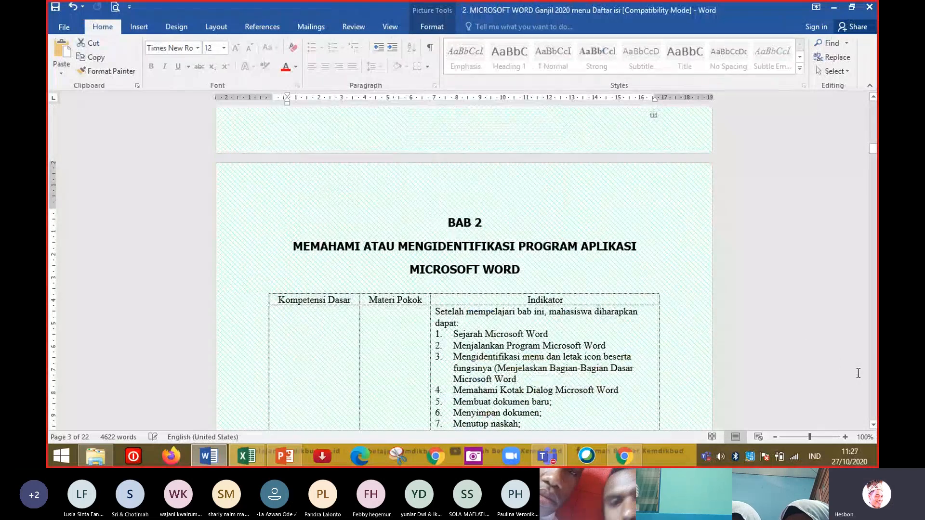
Open the PDF file 2. MICROSOFT WORD Ganjil 2020 from the E-LEARNING 2020 folder.
left_click(872, 406)
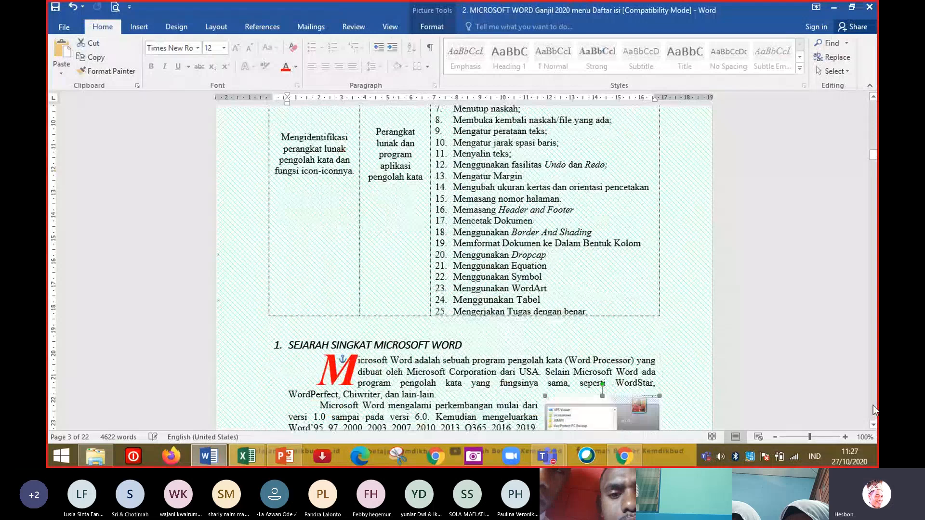
left_click(104, 462)
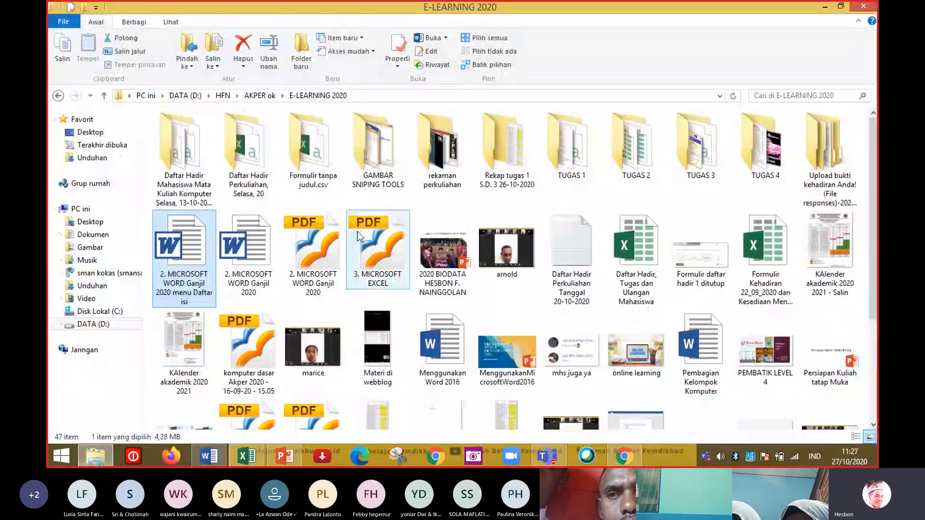
left_click(300, 246)
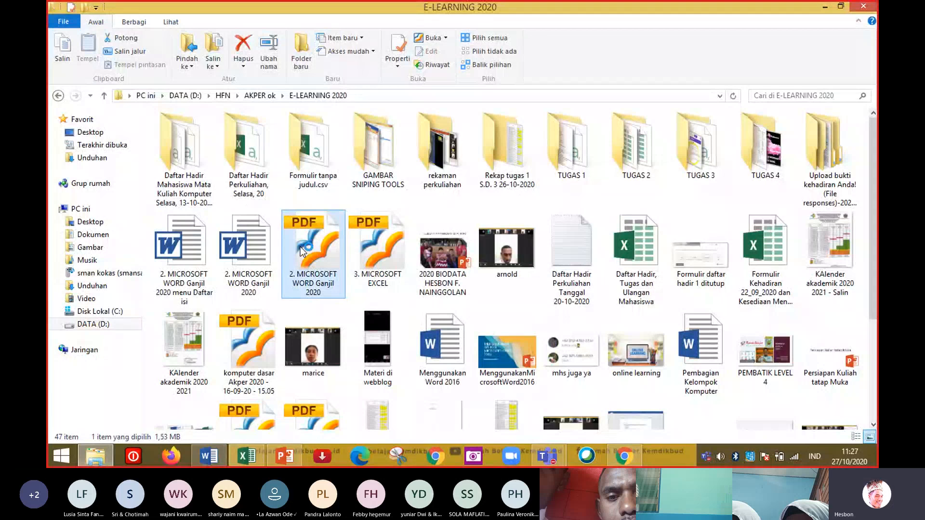
double_click(300, 247)
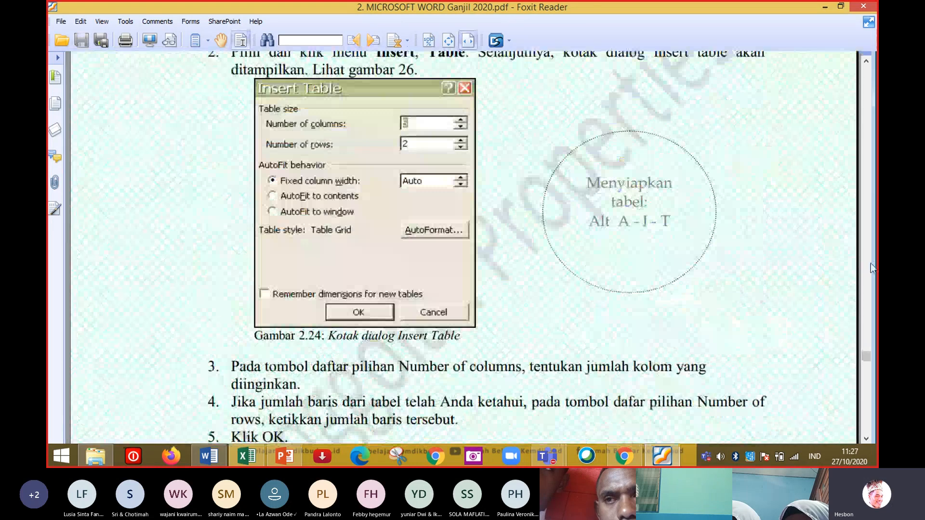
Scroll through the PDF to examine how its pages, headers and page numbers are laid out.
scroll(871, 266, "down", 10)
scroll(871, 263, "down", 15)
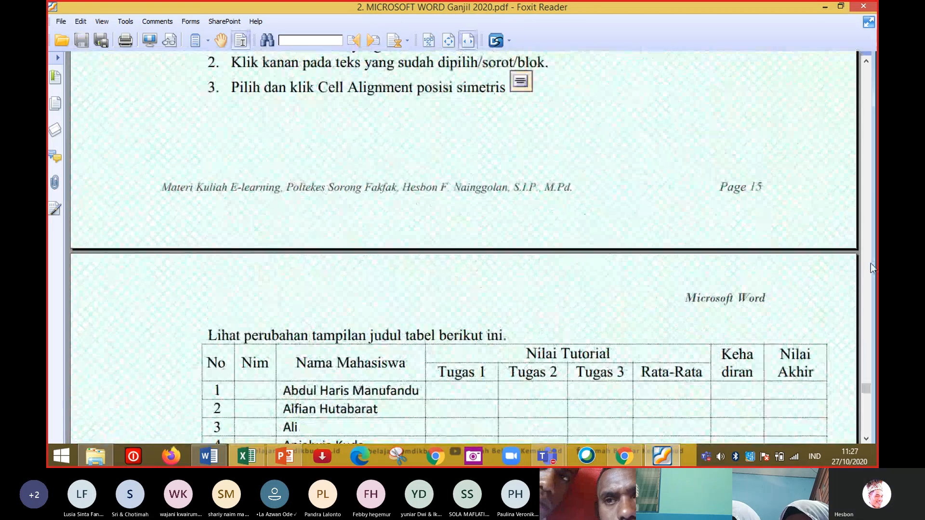
scroll(871, 263, "down", 10)
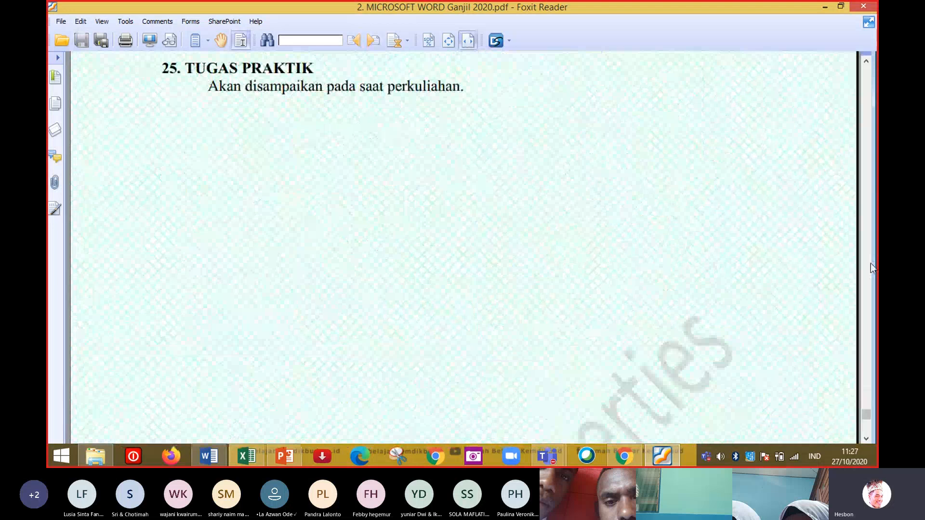
scroll(871, 263, "up", 20)
scroll(871, 263, "up", 20)
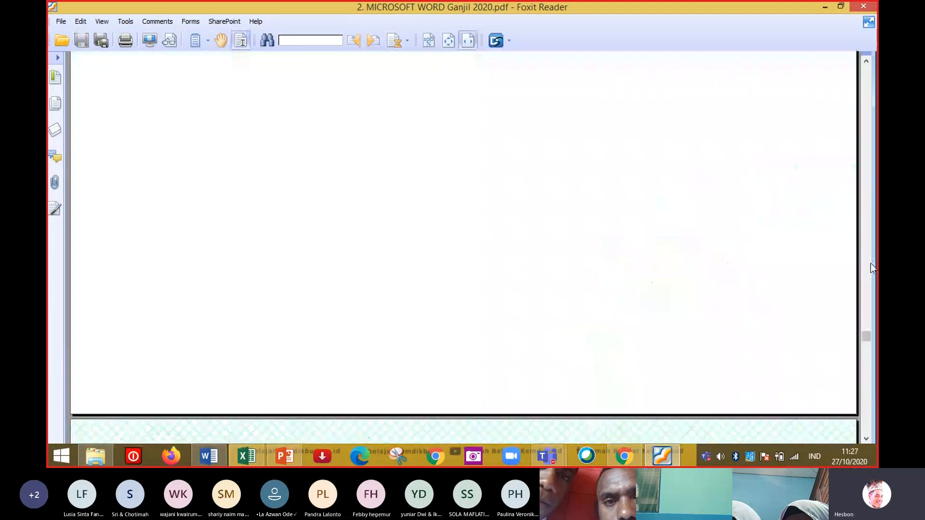
scroll(871, 263, "up", 20)
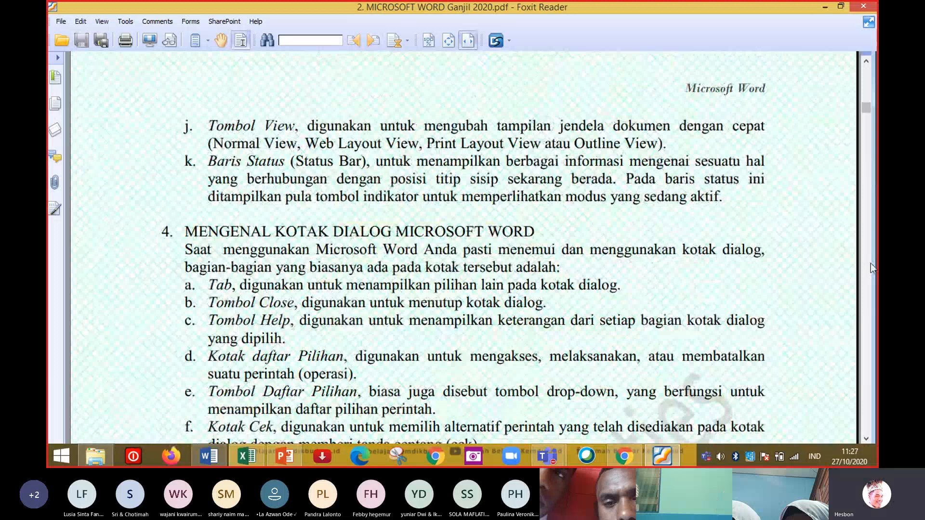
left_click_drag(866, 107, 863, 62)
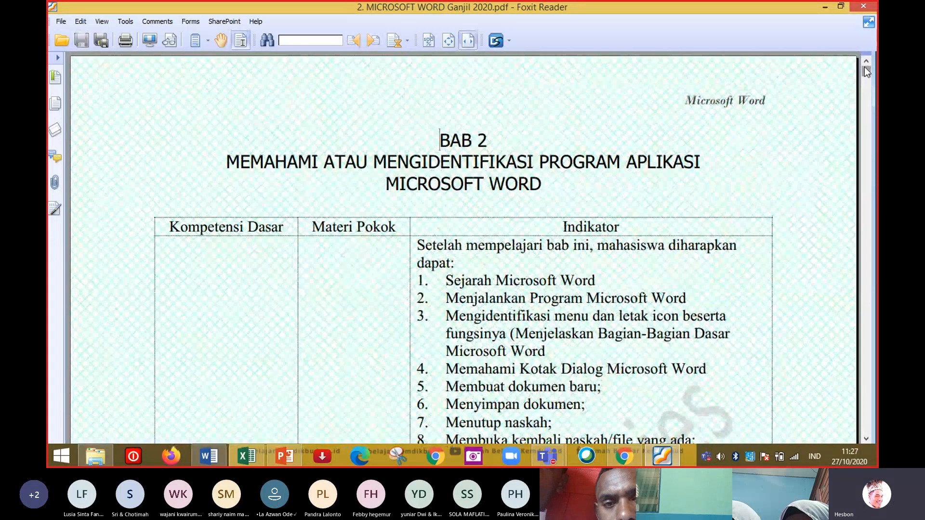
scroll(864, 71, "down", 10)
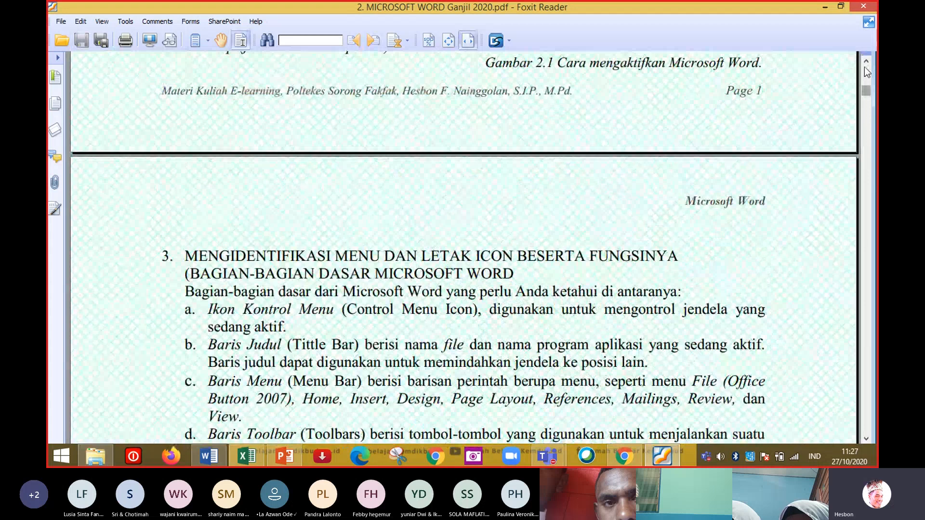
Return to Word and move the Start menu picture slightly to the right.
key("alt+Tab")
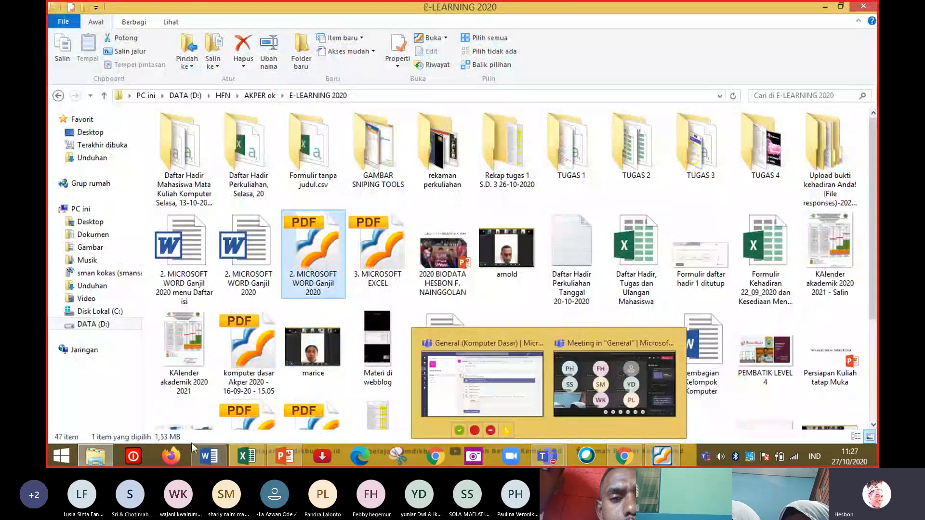
left_click(212, 464)
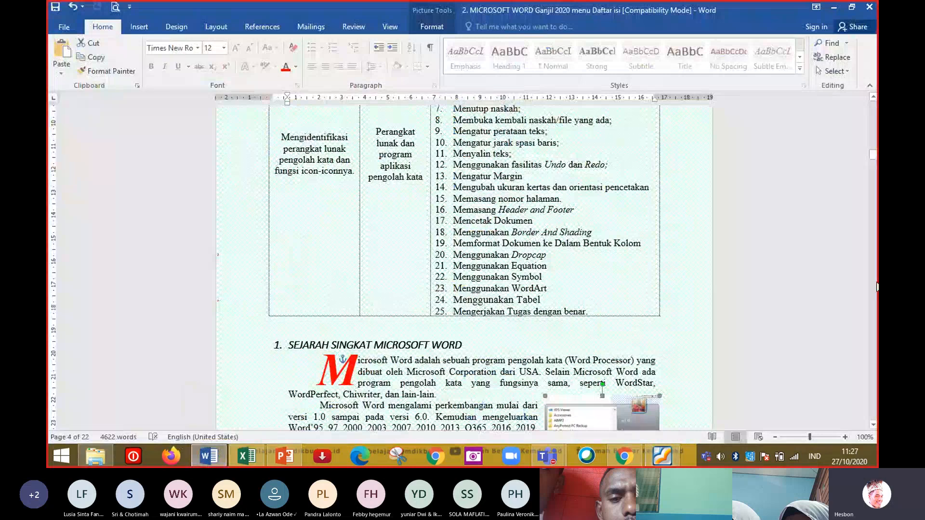
left_click(874, 377)
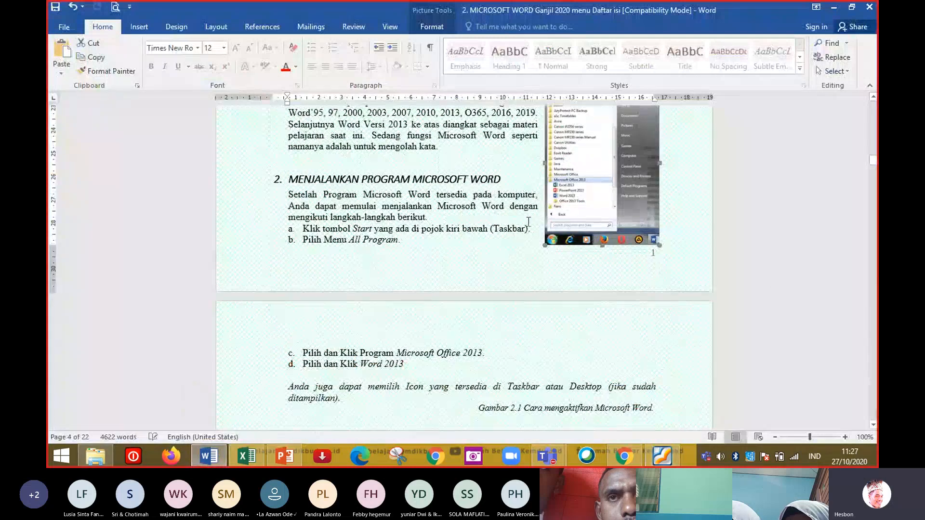
left_click_drag(627, 220, 645, 216)
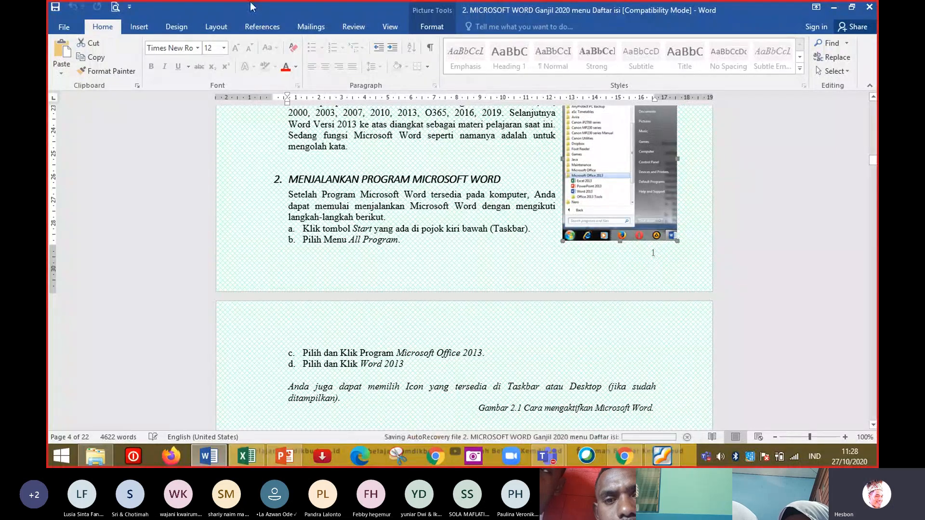
Format the page numbers of this section to start at 3.
left_click(139, 26)
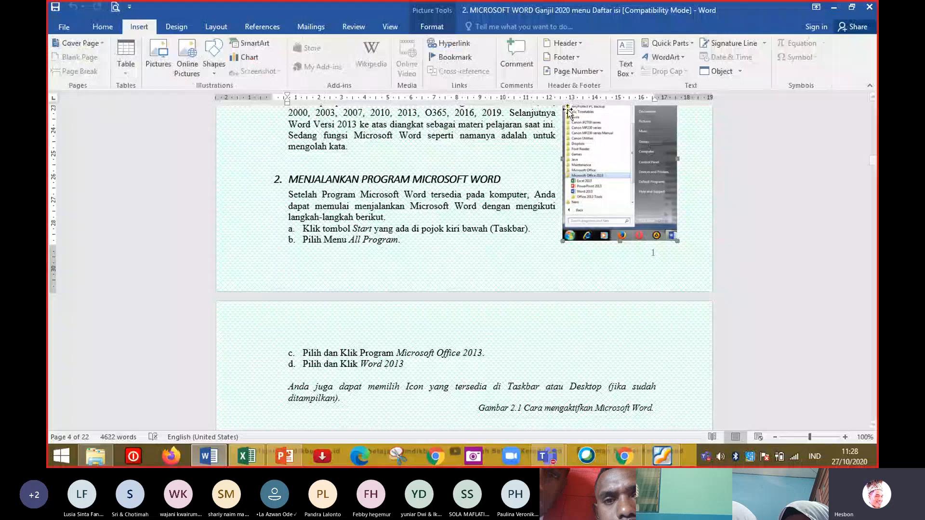
left_click(602, 71)
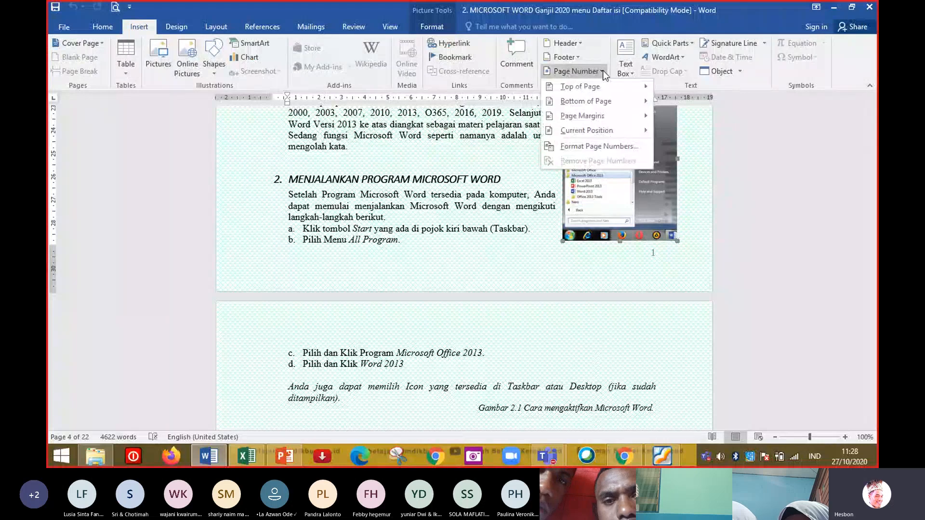
left_click(595, 147)
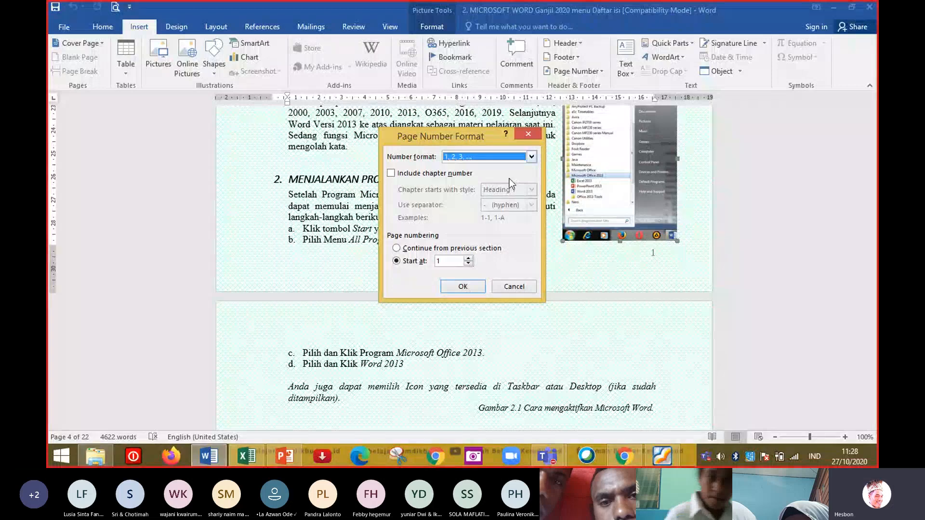
left_click(442, 263)
key("BackSpace")
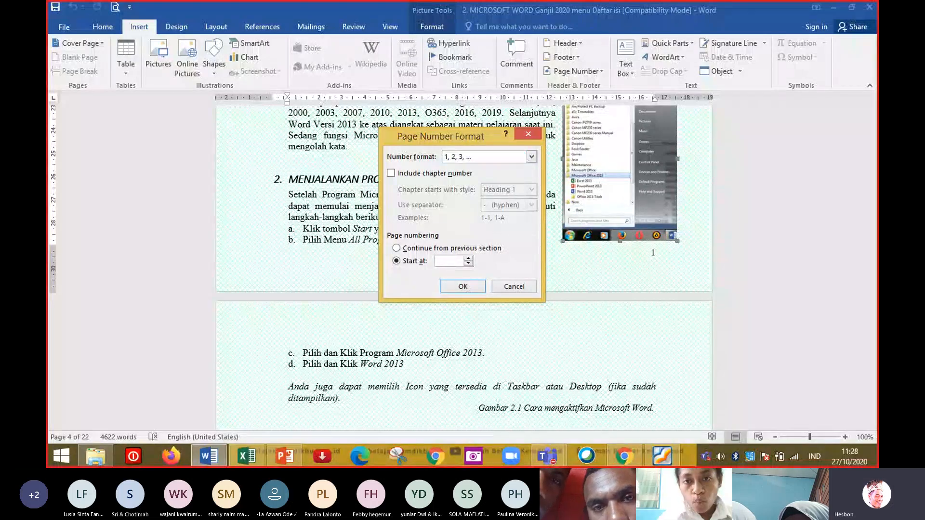
type("3")
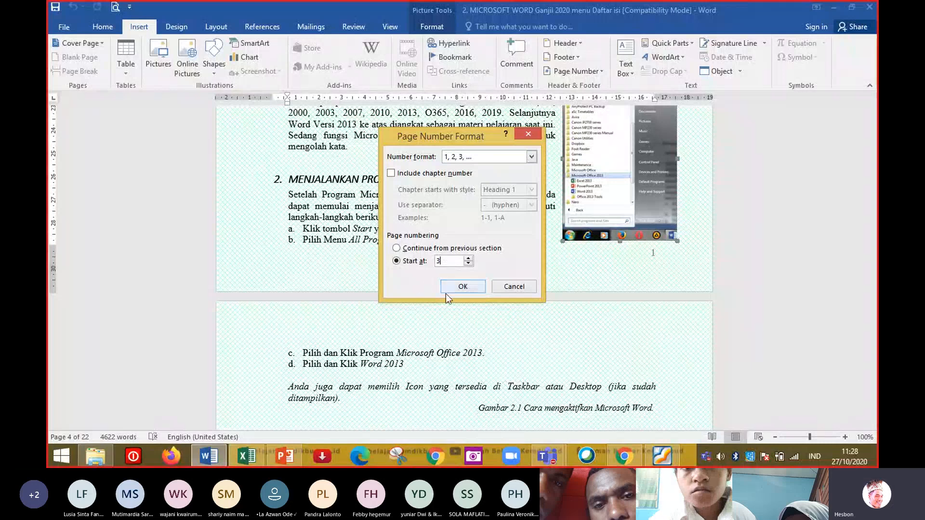
left_click(459, 287)
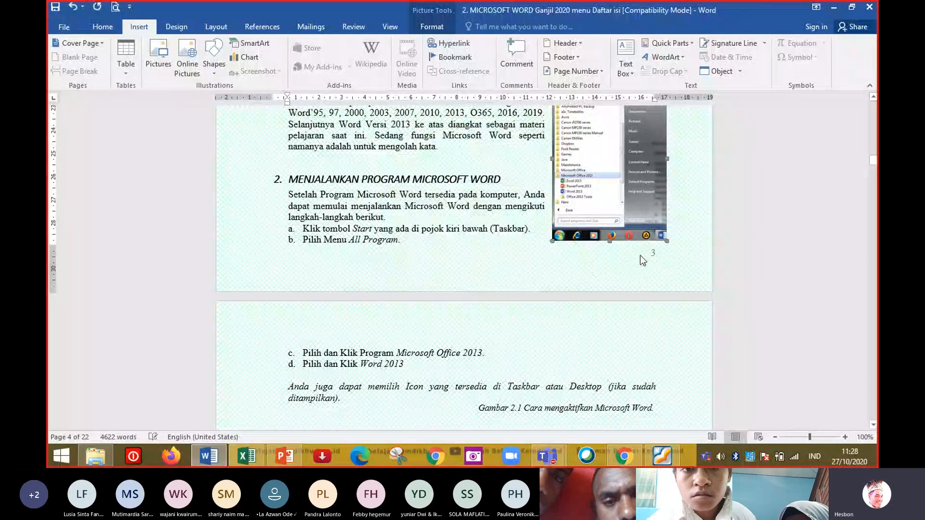
Scroll through the document pages to check the page numbers in the footers.
left_click(874, 118)
left_click(874, 118)
left_click(874, 118)
left_click(874, 118)
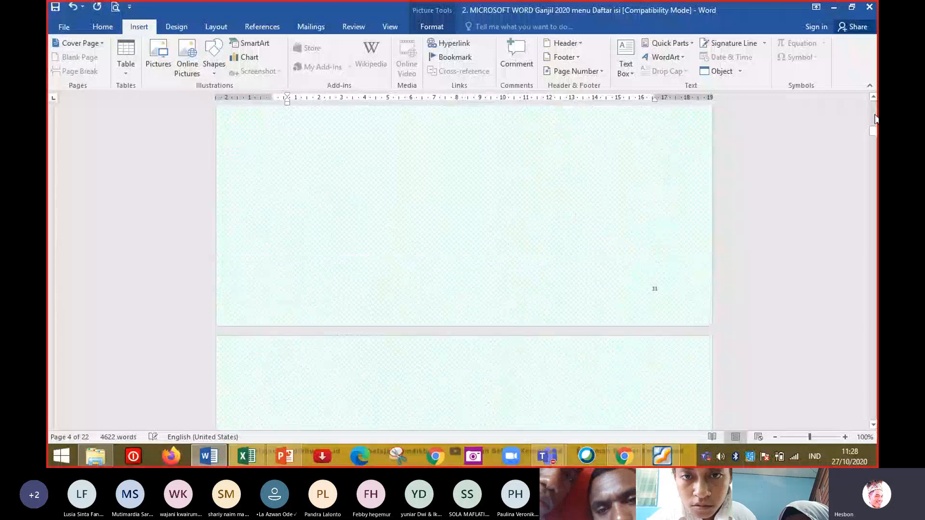
left_click(874, 118)
left_click(874, 118)
left_click(875, 118)
left_click(874, 118)
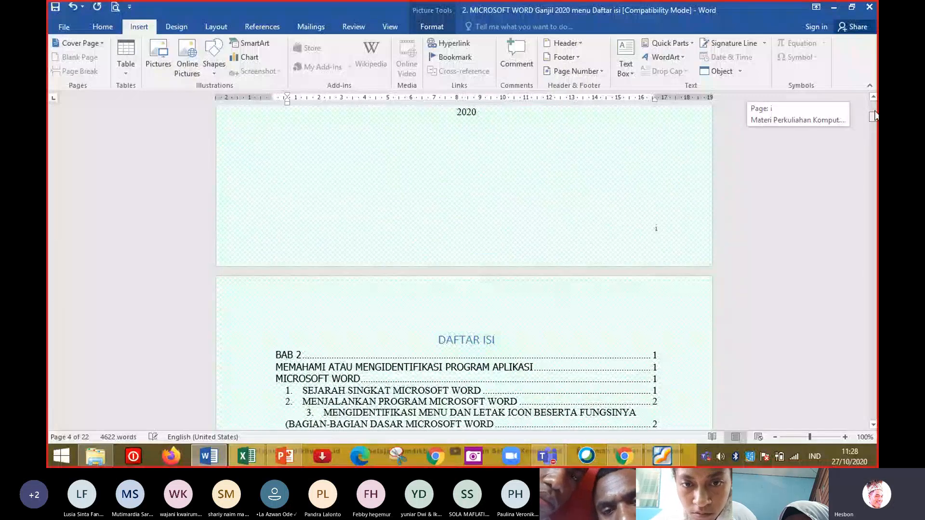
left_click(874, 260)
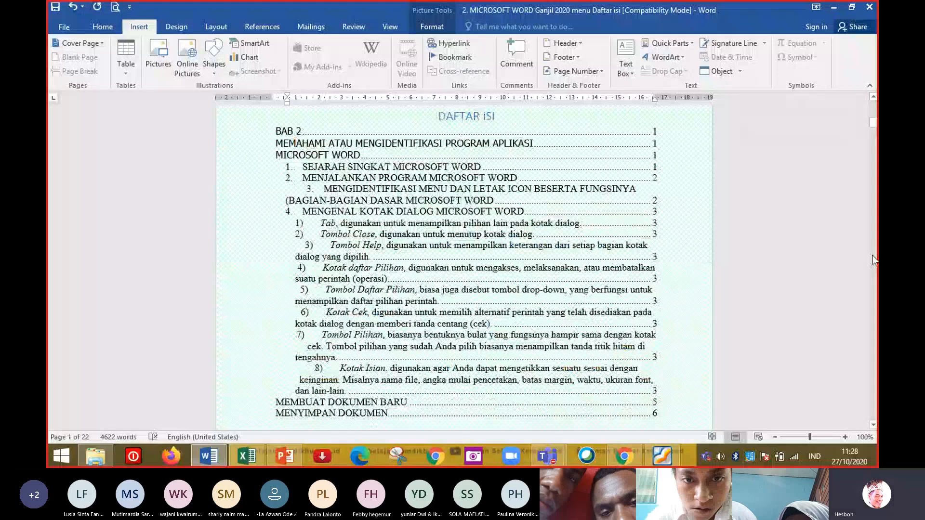
left_click(874, 260)
Switch to the Teams meeting and admit the participant waiting in the lobby.
mouse_move(544, 456)
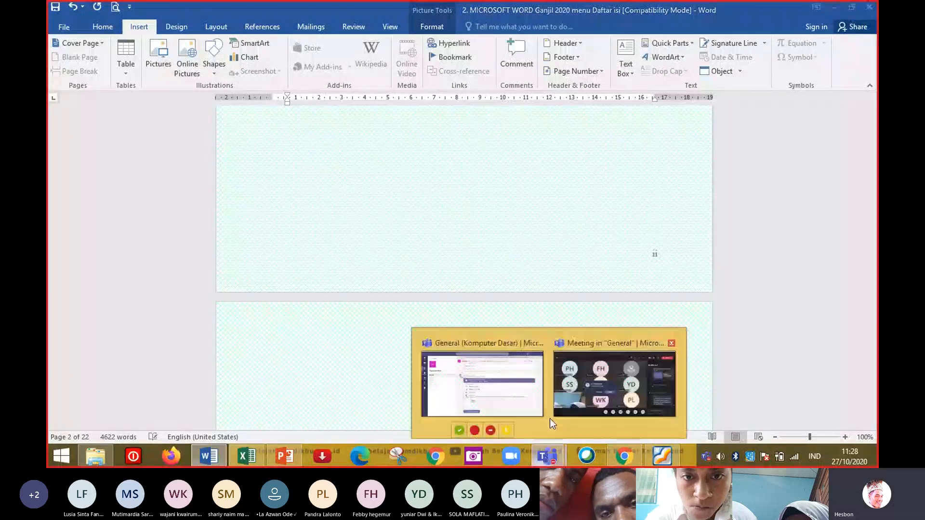
left_click(611, 364)
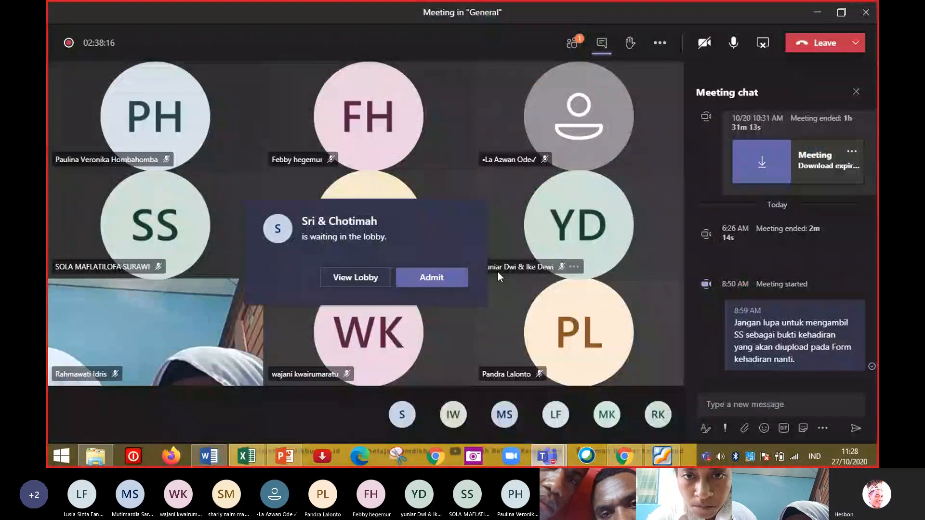
left_click(419, 279)
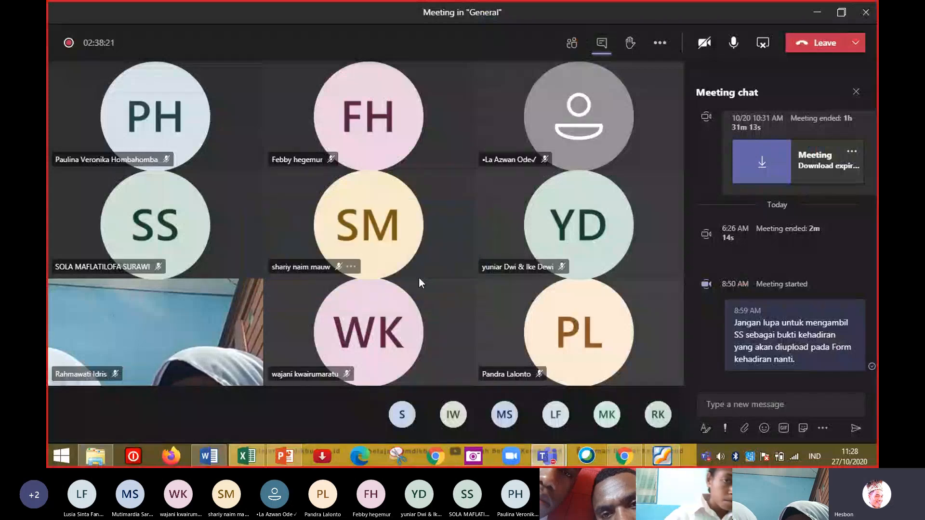
Return to Word and set this section's page numbering to start at 1.
key("alt+Tab")
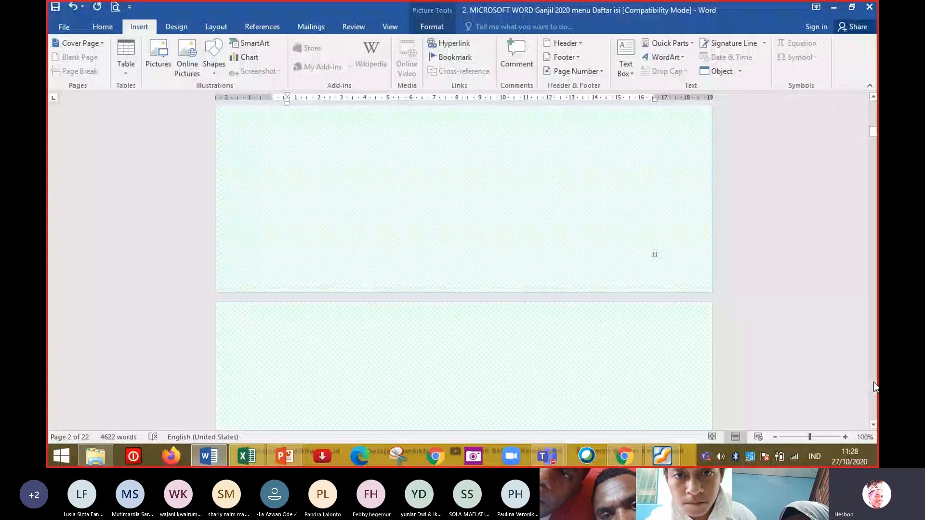
scroll(874, 382, "down", 6)
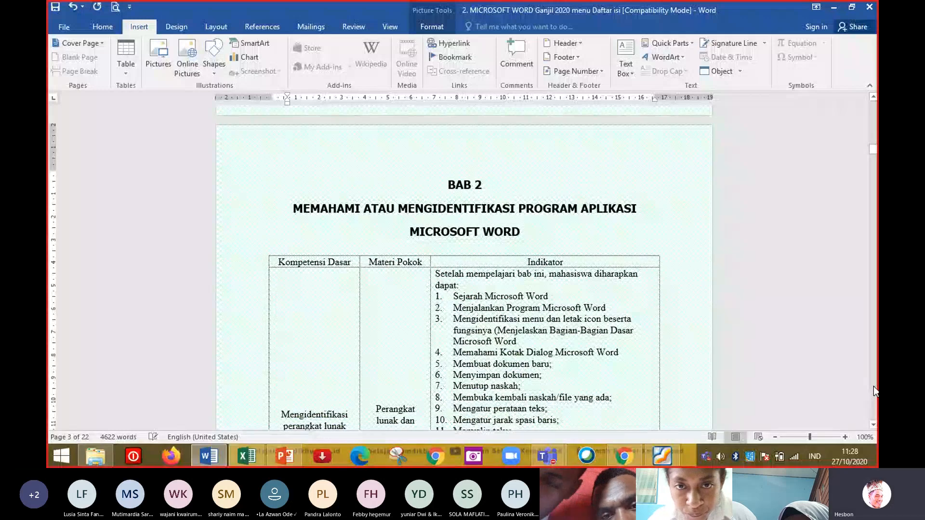
scroll(653, 219, "down", 10)
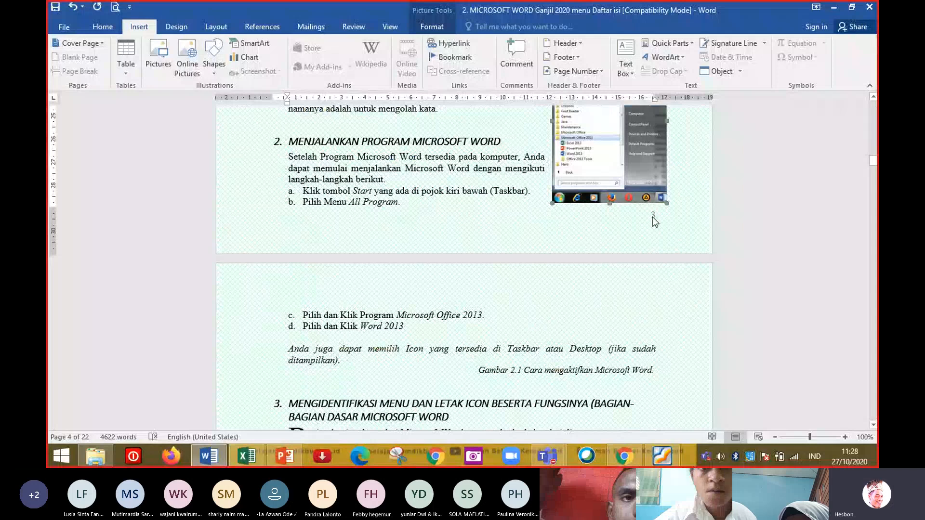
left_click(548, 72)
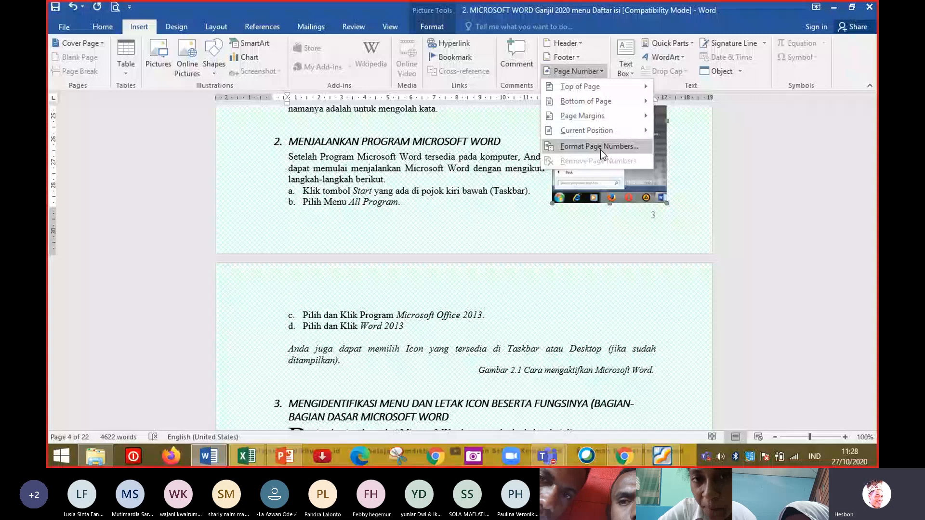
left_click(600, 146)
left_click(468, 263)
left_click(468, 264)
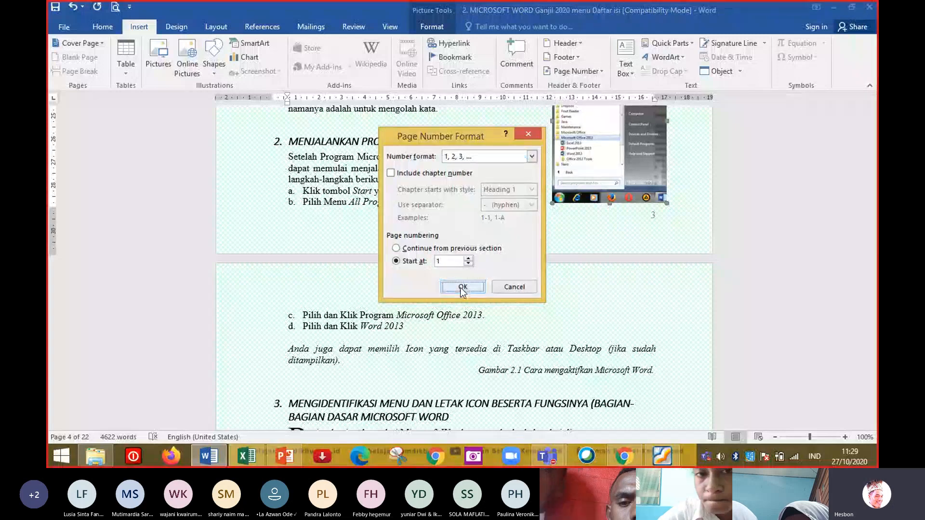
left_click(462, 286)
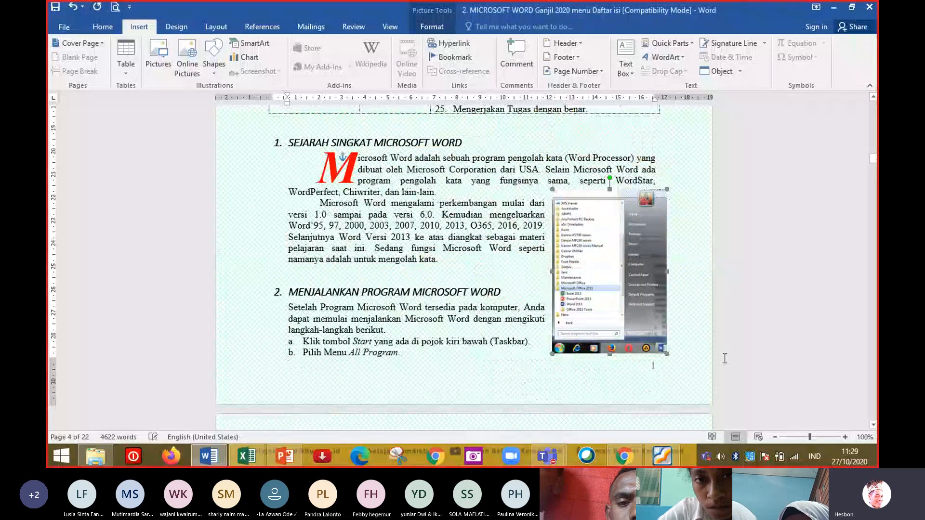
Scroll down through the following pages to check the page numbering in the footers.
left_click(873, 340)
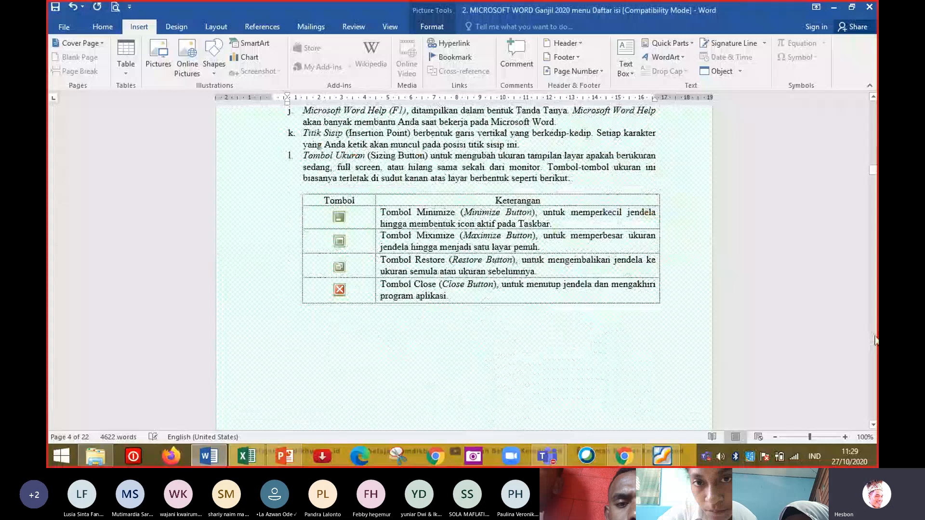
left_click(873, 340)
left_click(874, 389)
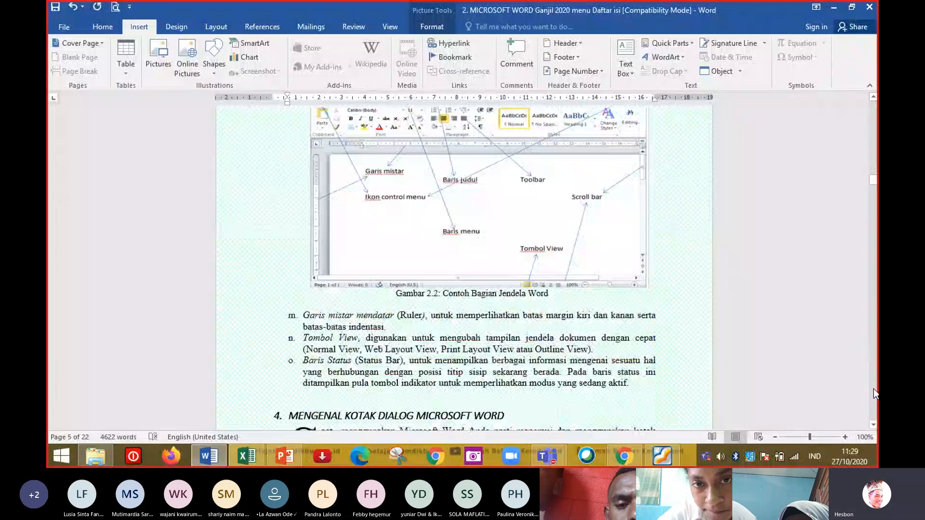
left_click(874, 389)
left_click(874, 389)
left_click(873, 389)
scroll(875, 300, "down", 2)
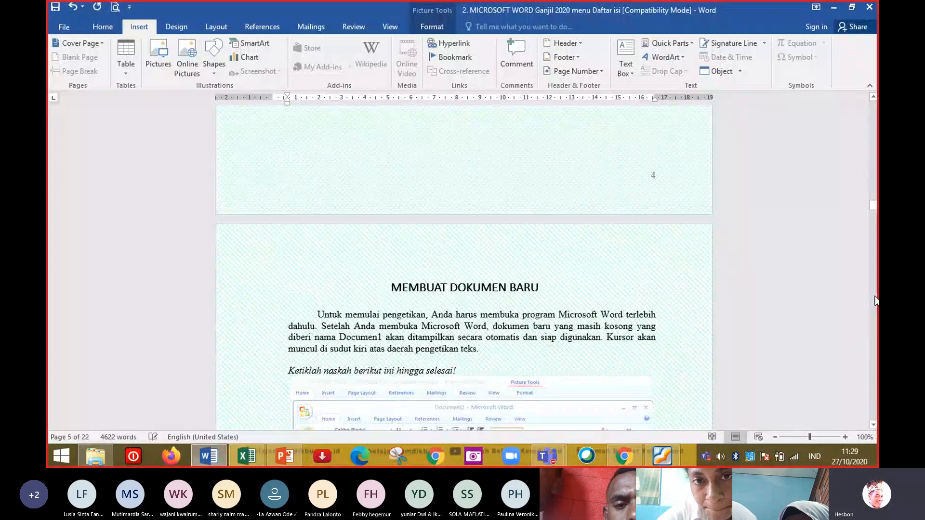
Scroll back up through the document from the cover to the first chapter pages to check the footer page numbers.
left_click_drag(873, 205, 873, 101)
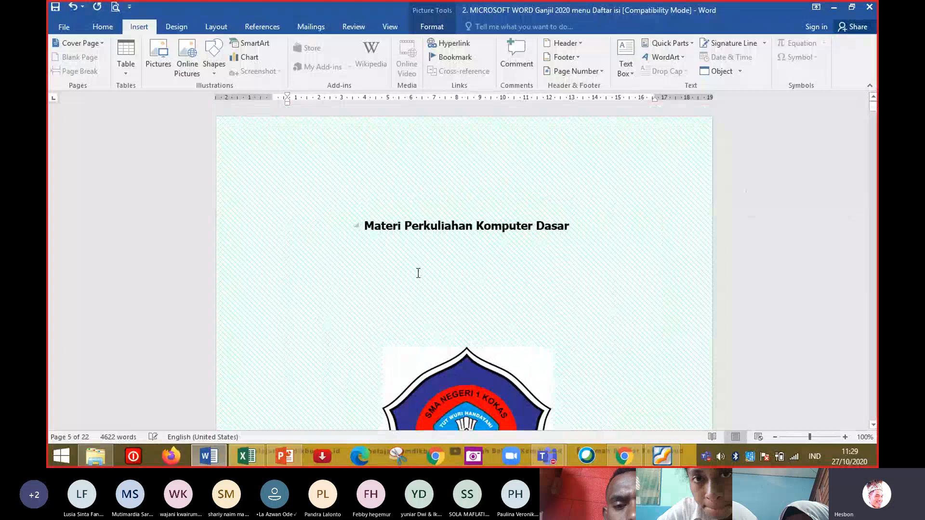
left_click(872, 190)
left_click(872, 191)
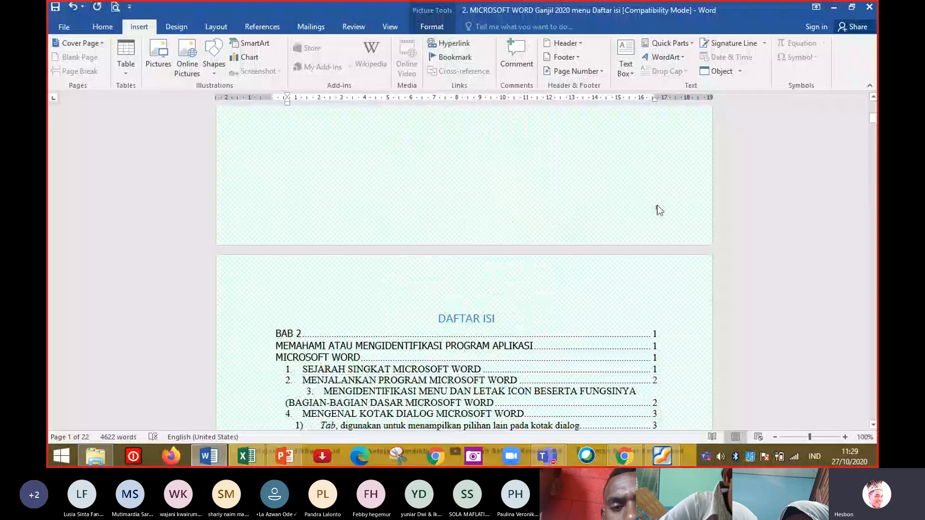
left_click(871, 366)
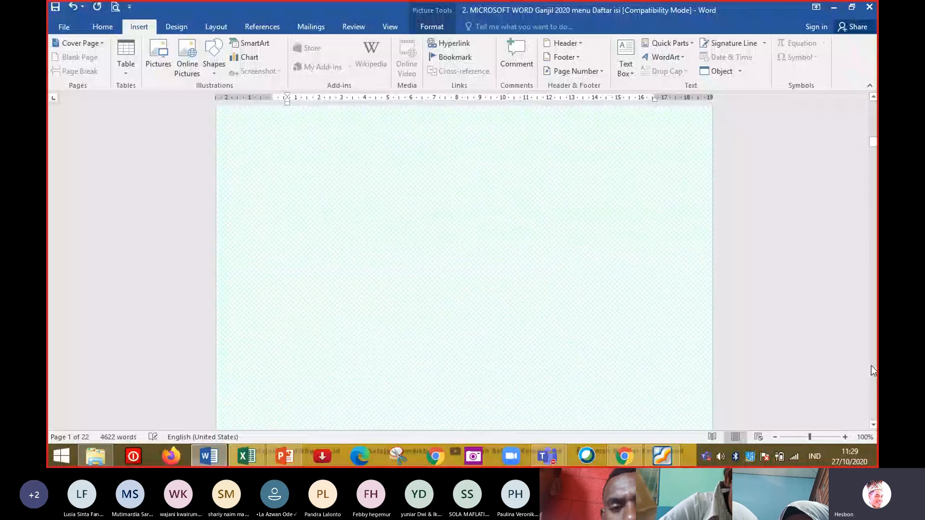
left_click(871, 365)
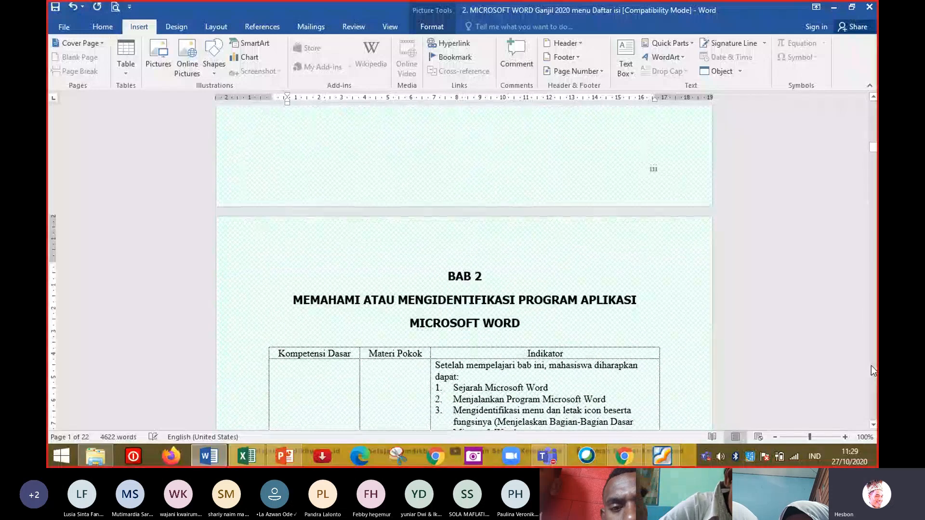
left_click(873, 110)
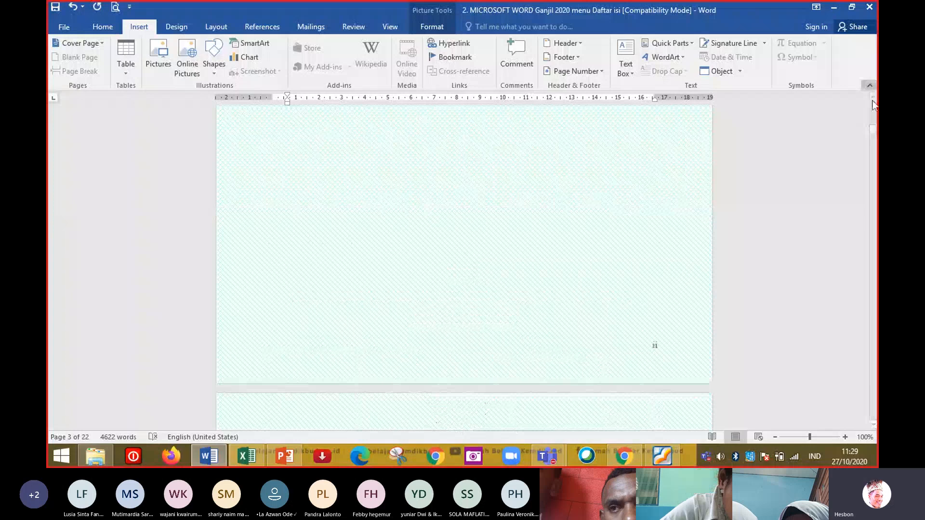
left_click(874, 110)
left_click(874, 110)
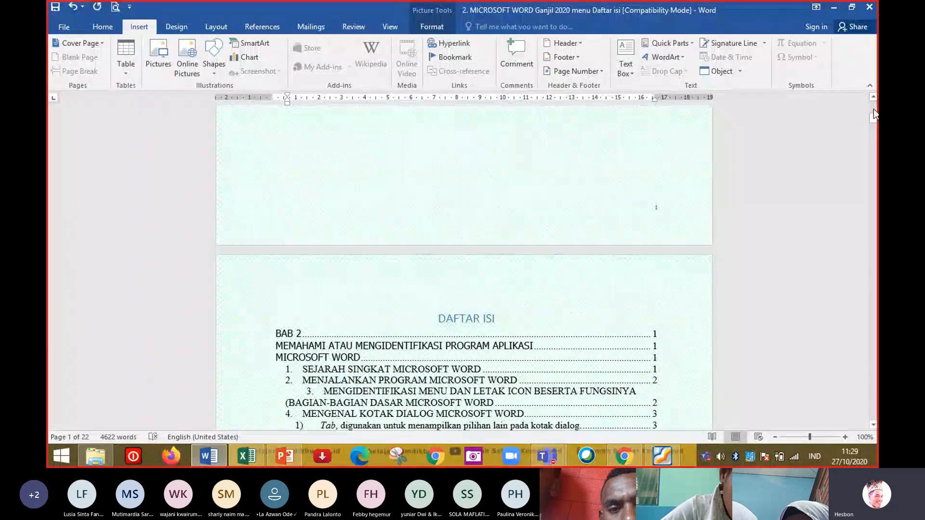
left_click(876, 336)
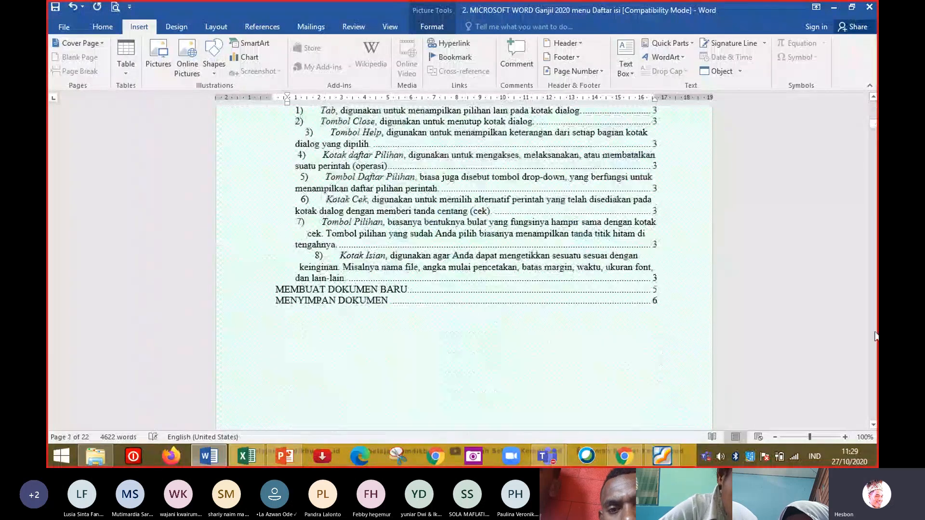
left_click(875, 336)
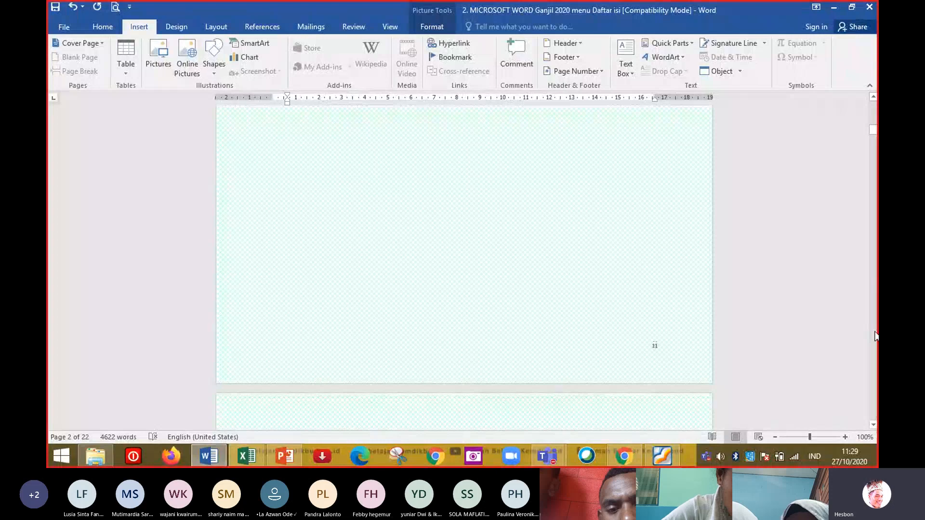
scroll(875, 335, "down", 8)
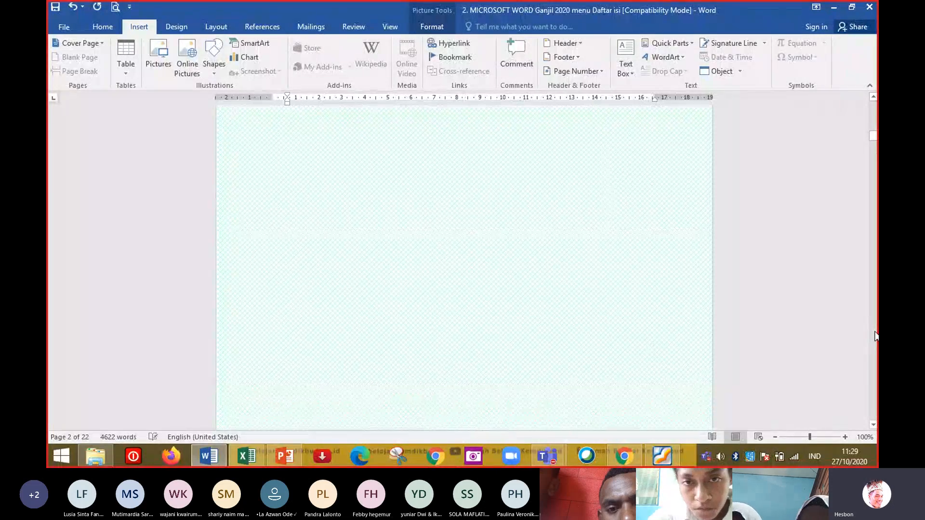
scroll(876, 335, "down", 5)
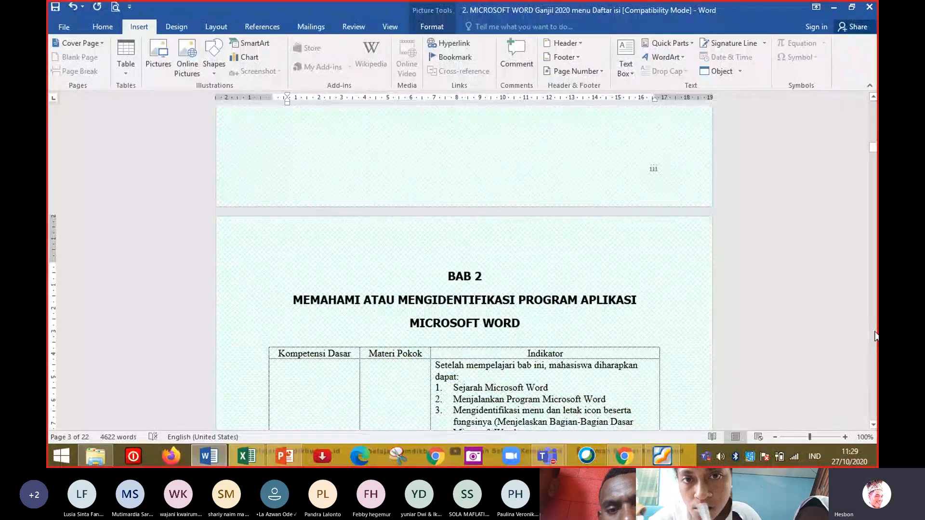
Switch to the Teams meeting and open the participants list to review who is attending.
left_click(554, 460)
left_click(615, 359)
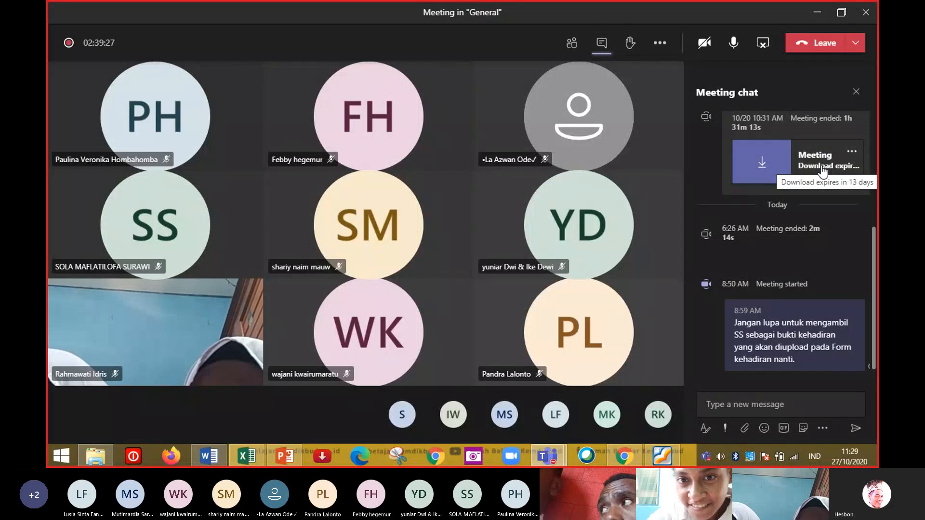
left_click(576, 48)
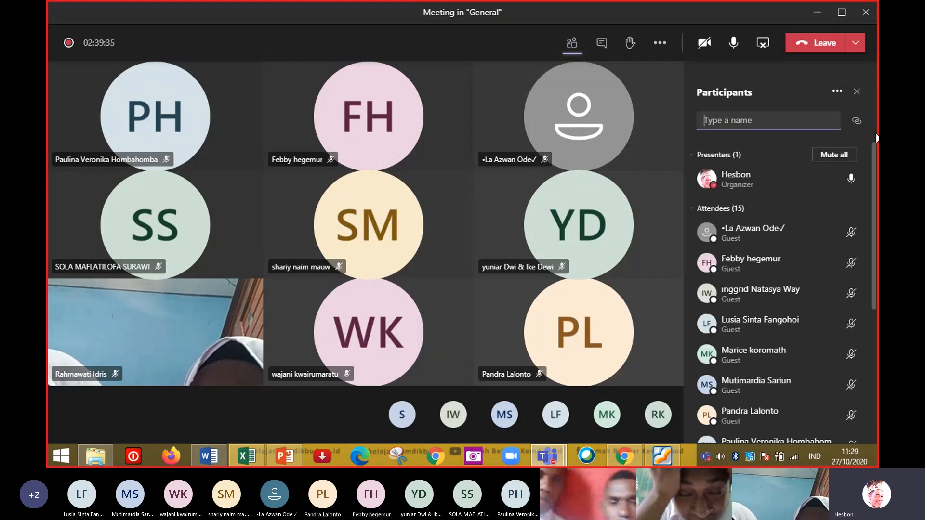
scroll(871, 313, "down", 5)
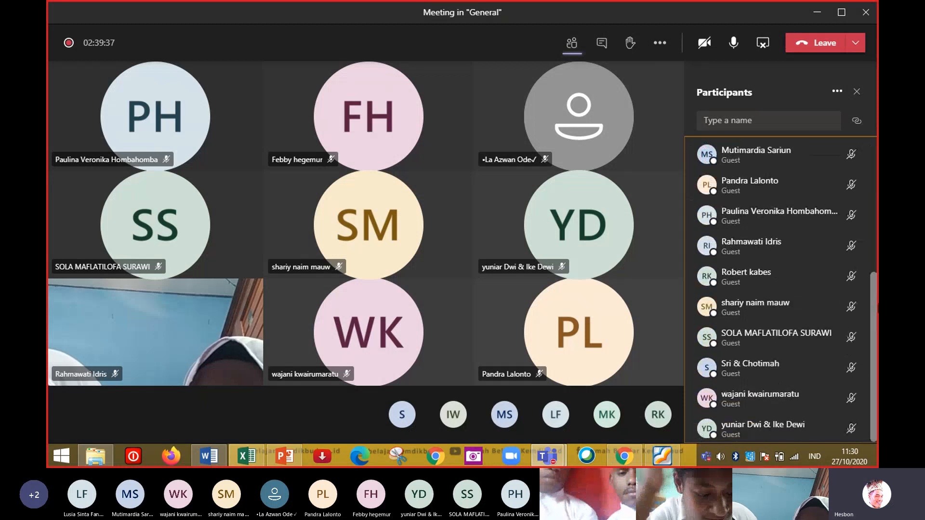
Switch to the PowerPoint slide and select the text box listing the day's lesson topics.
left_click(299, 453)
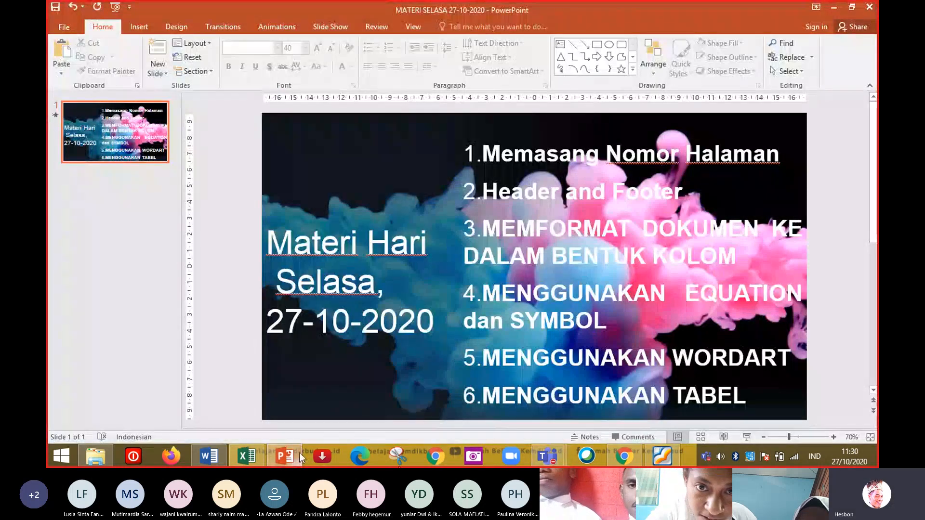
mouse_move(536, 168)
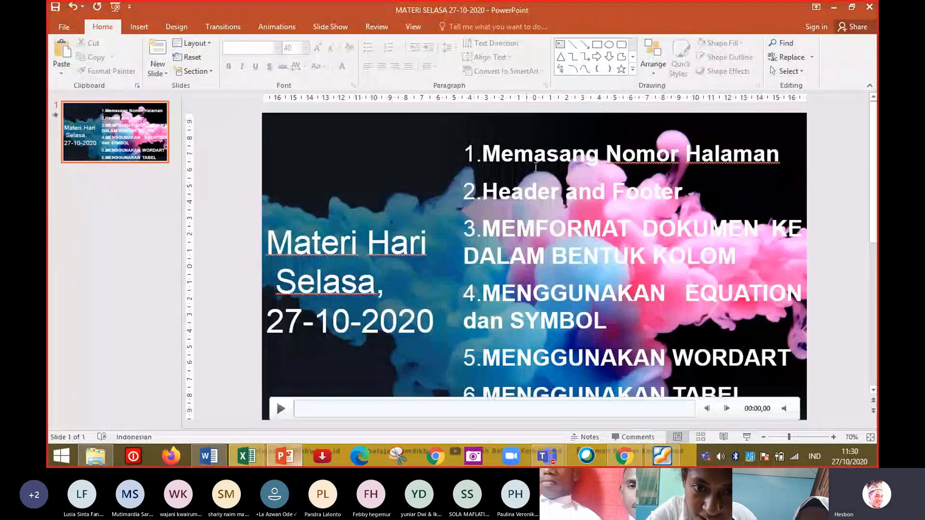
left_click(619, 189)
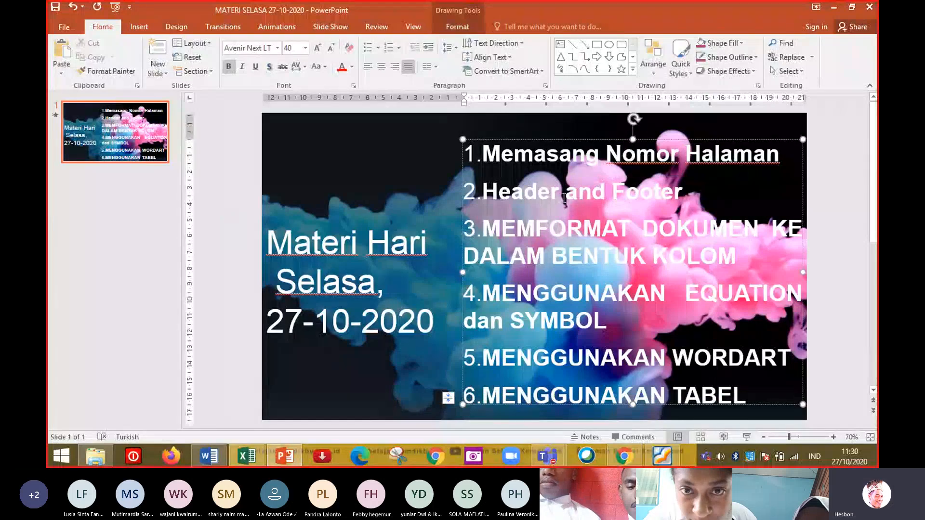
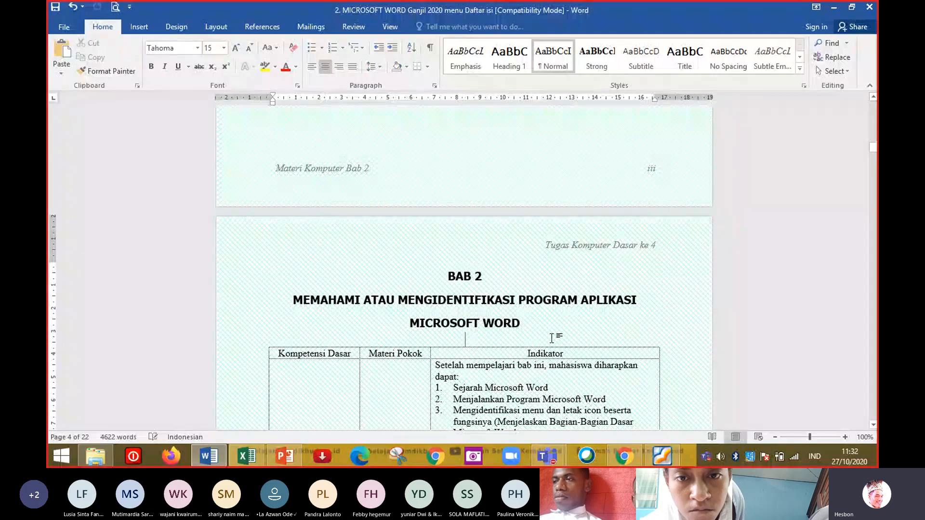
Scroll down through the chapter pages to check the footer page numbers.
scroll(872, 343, "down", 15)
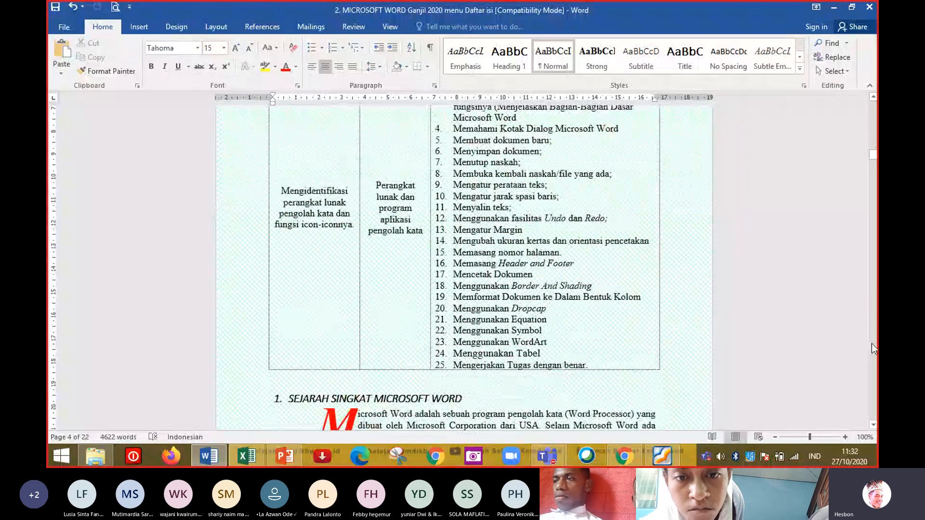
scroll(872, 343, "down", 6)
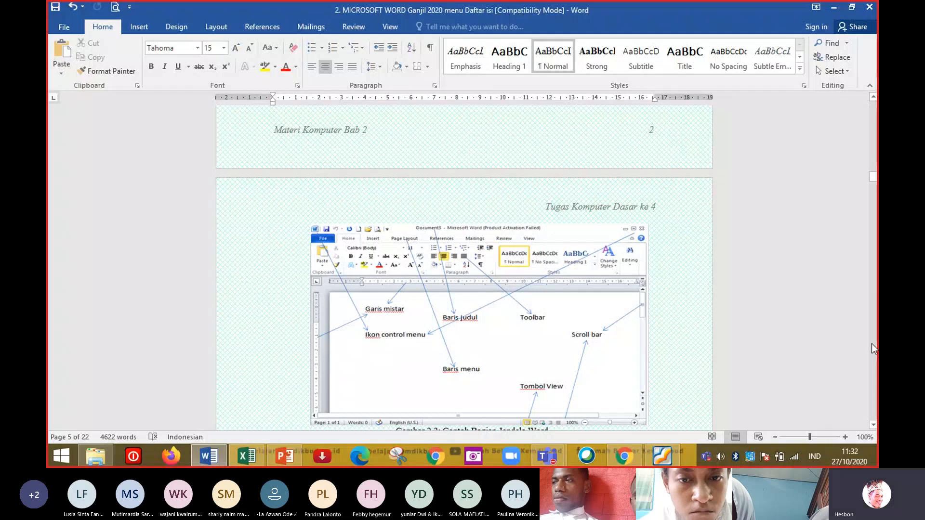
left_click(872, 343)
left_click(872, 343)
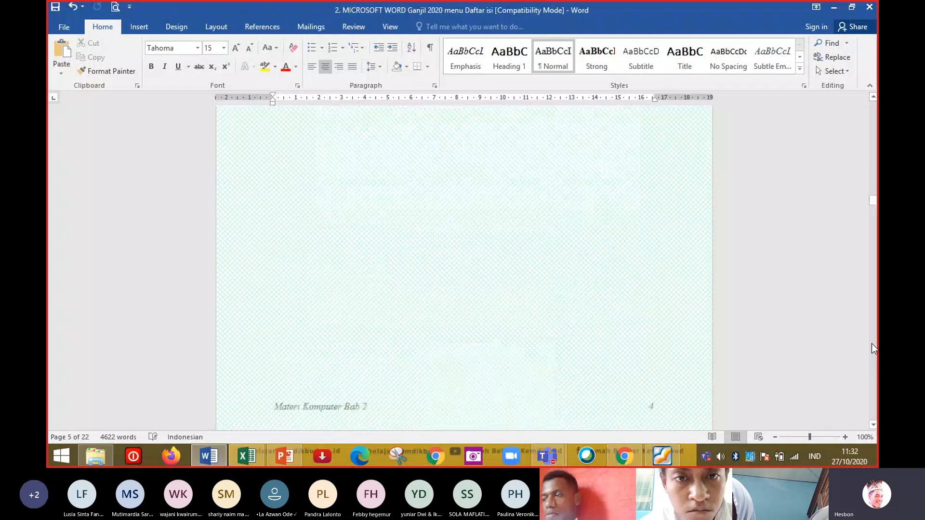
left_click(871, 343)
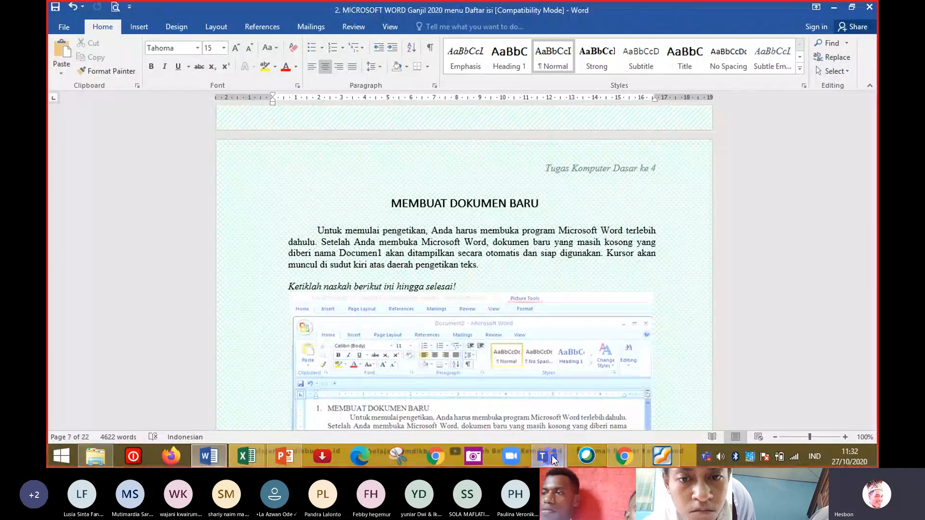
Show the PowerPoint slide of the day's topics, then return to the Word document.
left_click(286, 460)
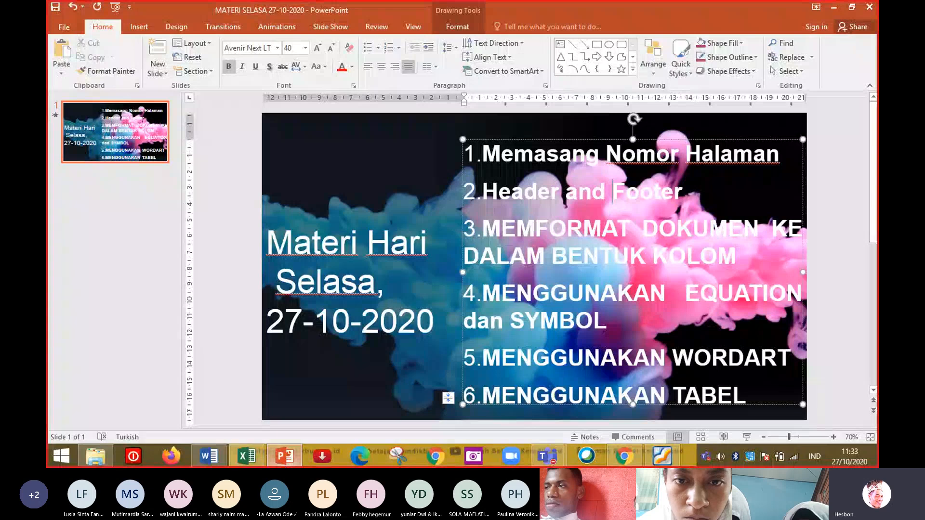
mouse_move(284, 455)
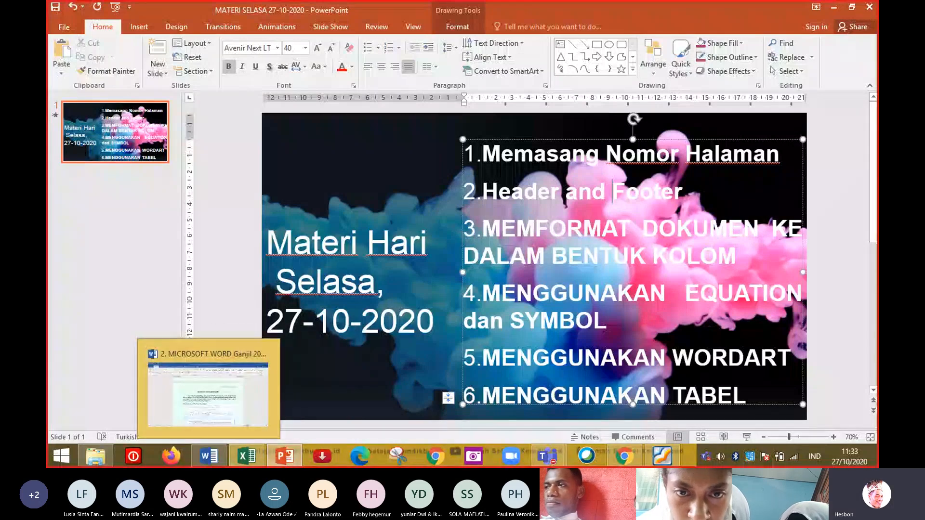
left_click(206, 457)
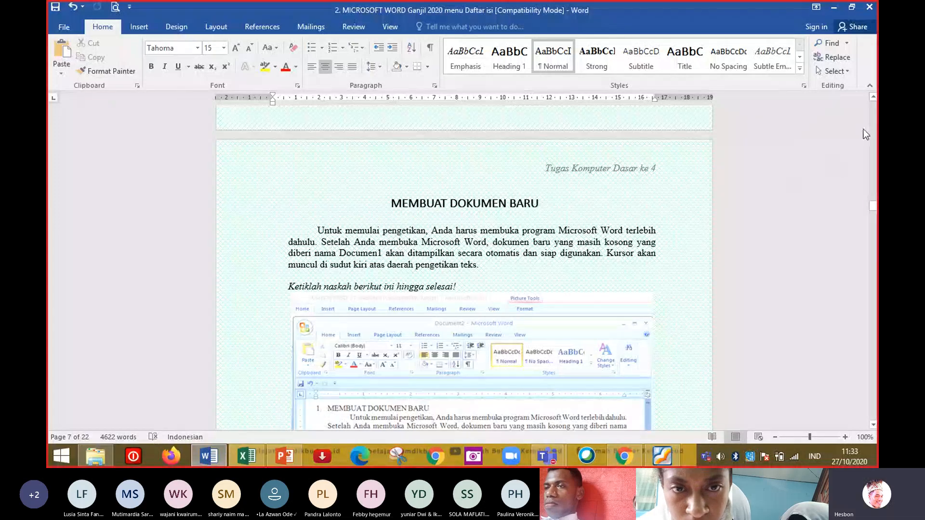
left_click(873, 121)
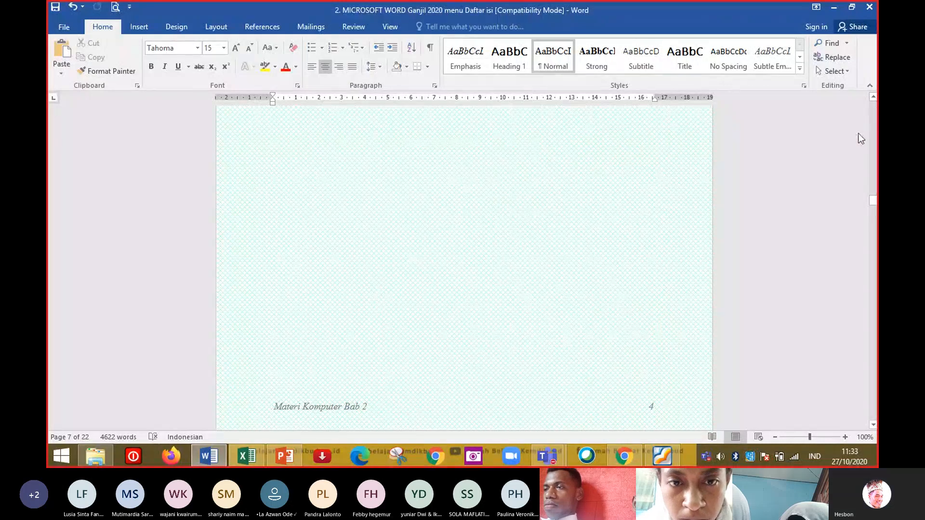
Switch to the Teams meeting, close the participants pane and admit the guest waiting in the lobby.
left_click(552, 457)
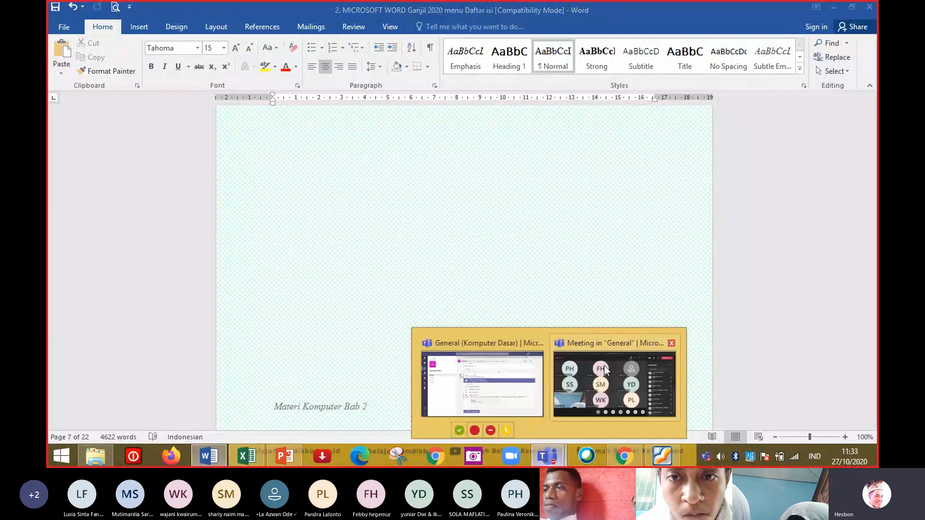
left_click(604, 365)
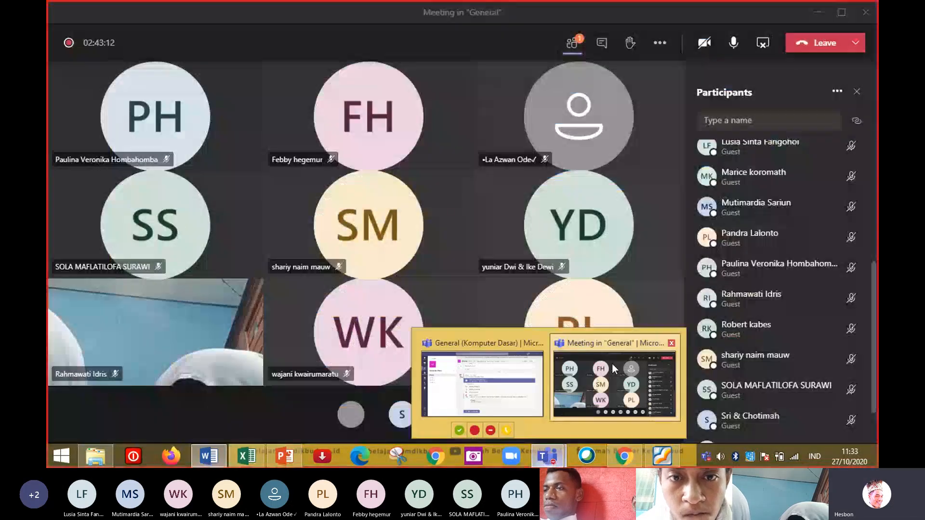
left_click(569, 46)
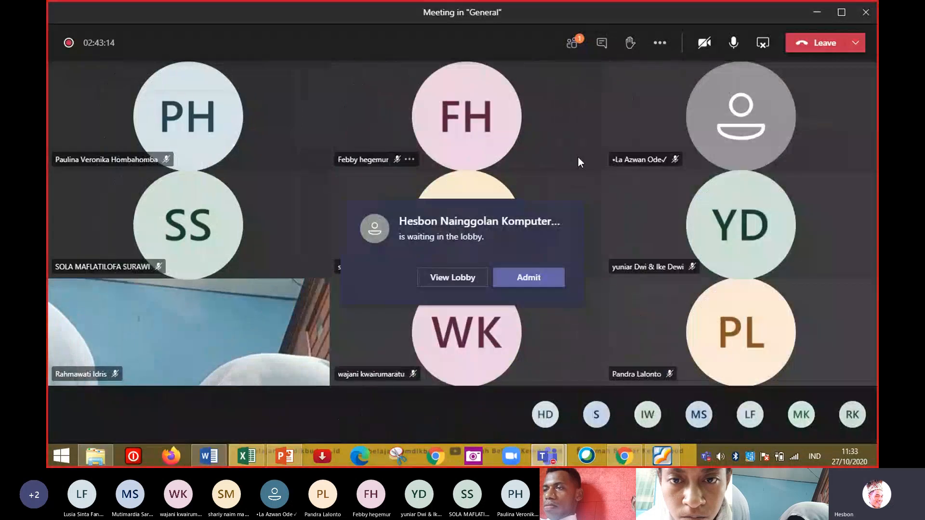
left_click(530, 278)
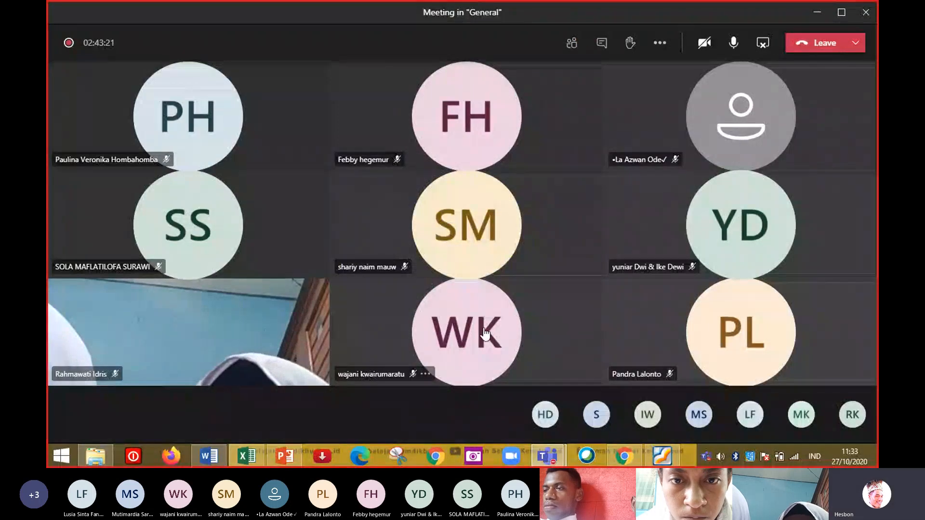
mouse_move(485, 333)
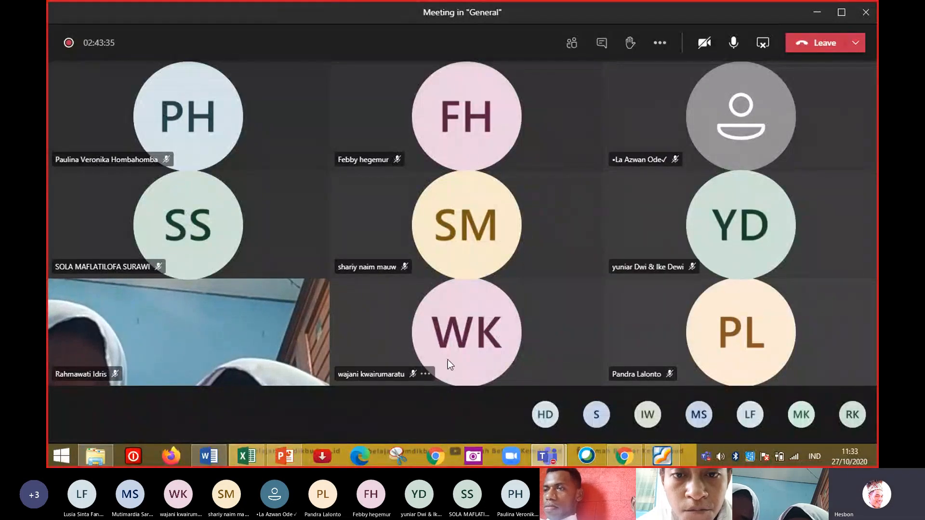
Return to the Word document and scroll back up through the preceding pages.
left_click(208, 455)
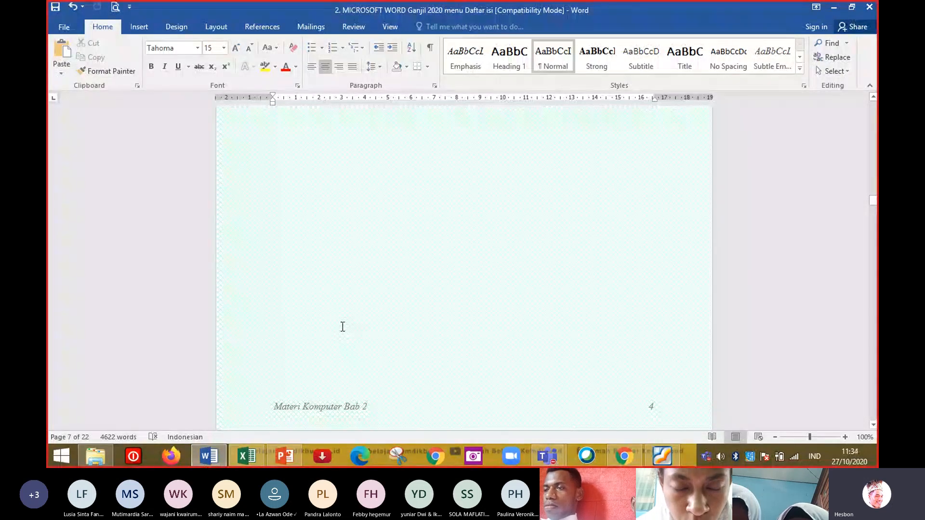
left_click(471, 237)
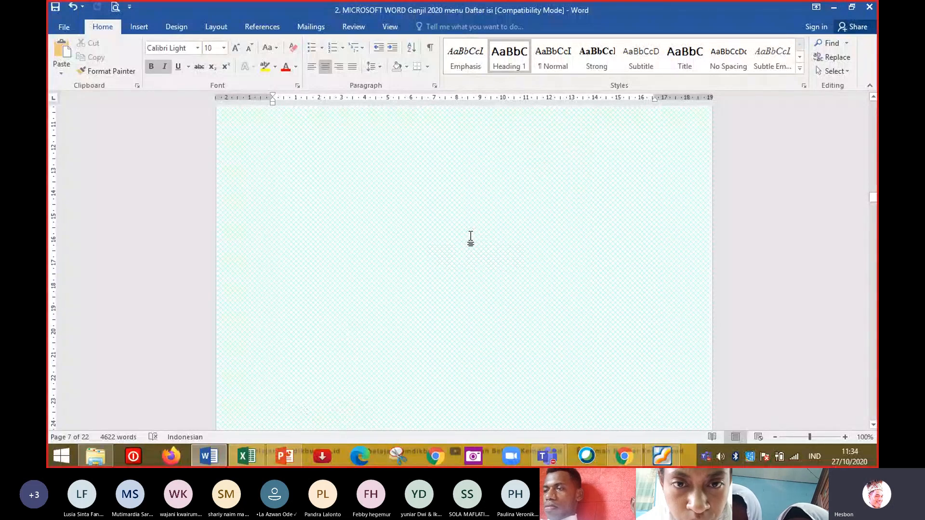
left_click(874, 127)
left_click(874, 127)
left_click(874, 127)
left_click(875, 127)
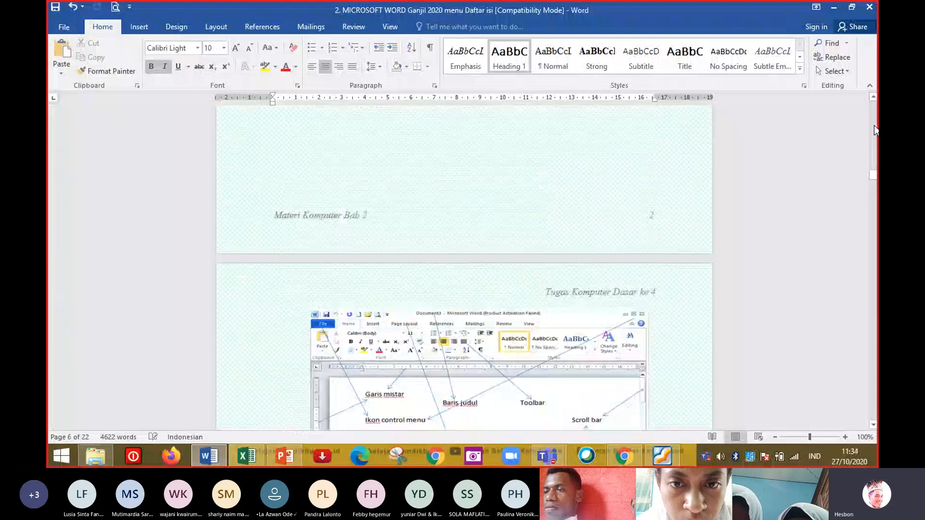
scroll(874, 129, "up", 5)
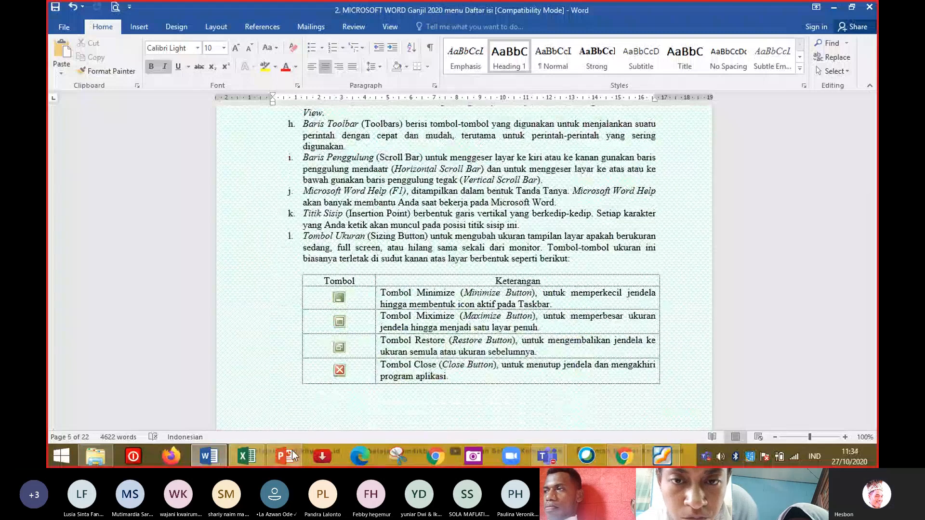
Glance at the PowerPoint topics slide, then scroll the Word document back to section 3 on menus and icons.
left_click(292, 450)
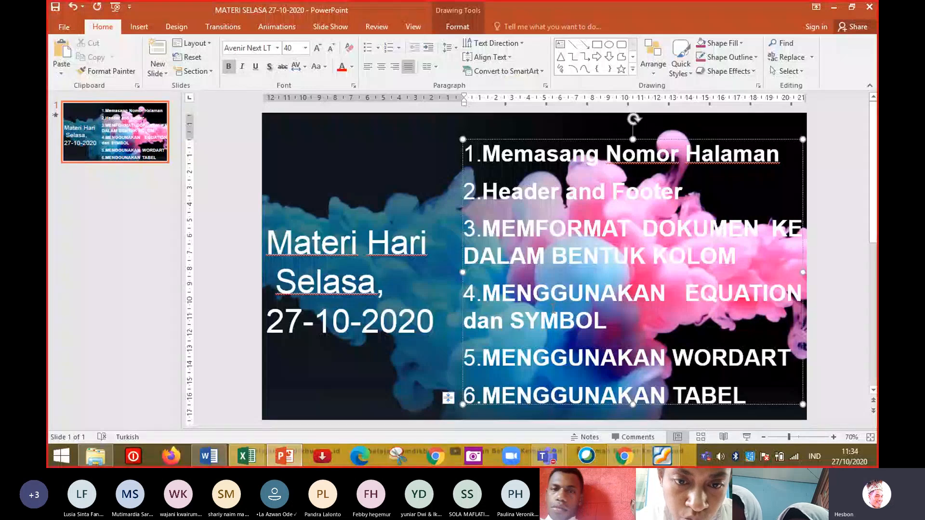
left_click(210, 456)
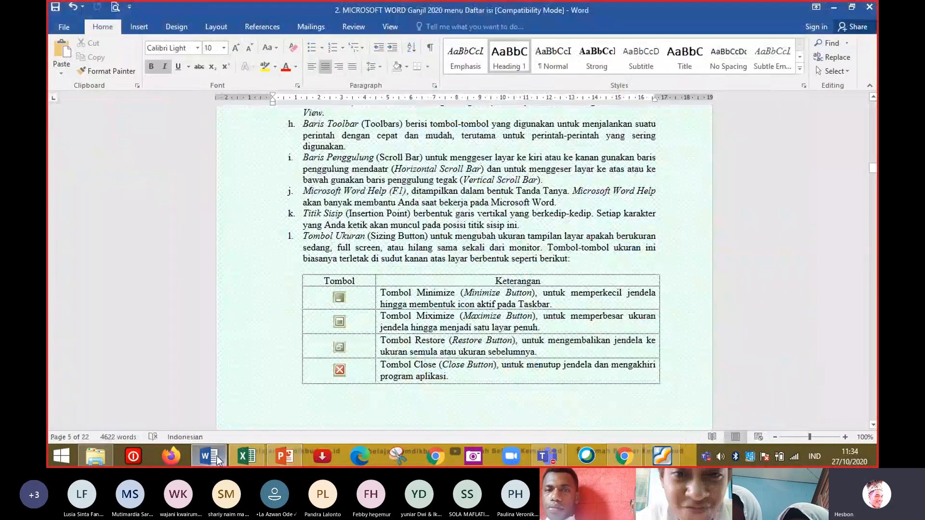
scroll(877, 125, "up", 7)
scroll(874, 130, "up", 10)
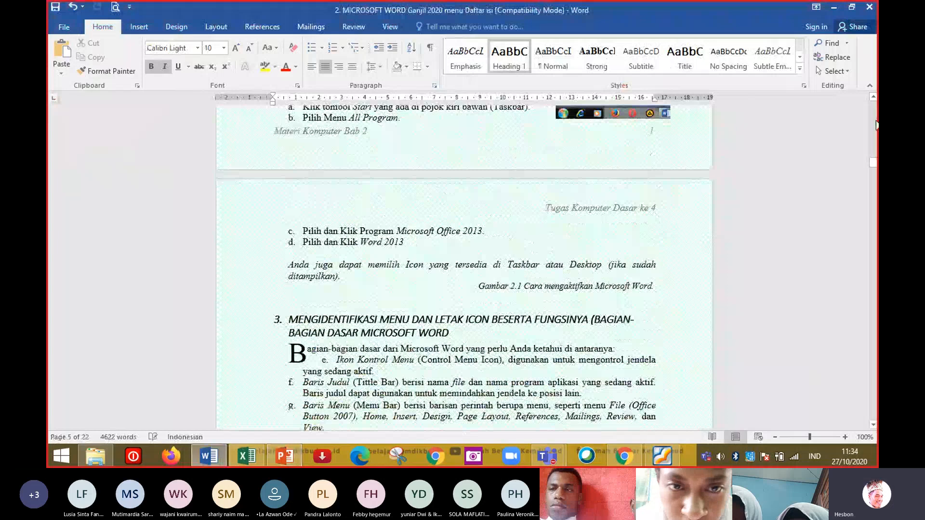
left_click_drag(873, 137, 874, 156)
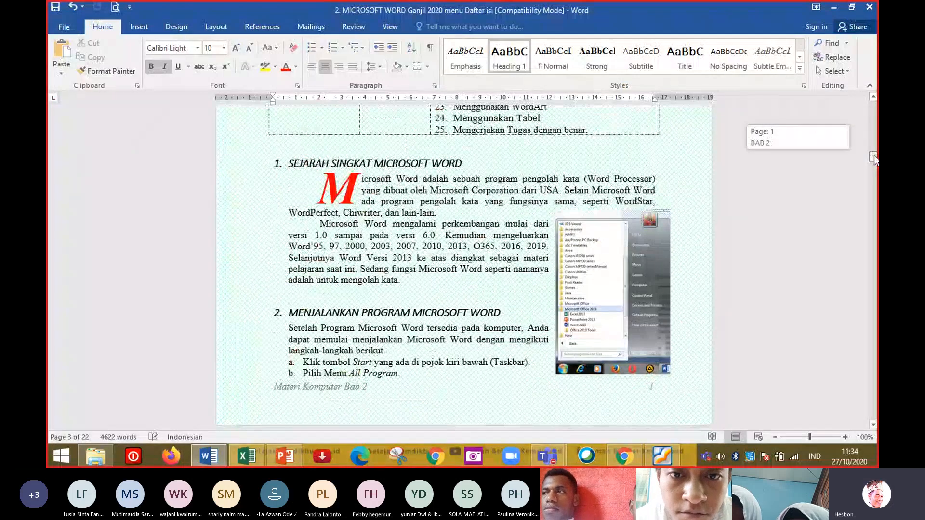
left_click_drag(874, 155, 873, 164)
left_click(490, 176)
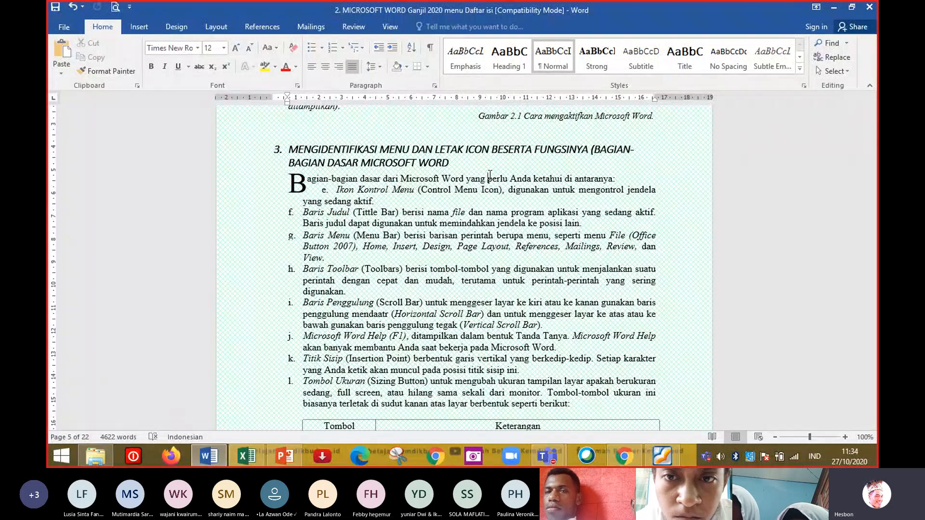
left_click(345, 164)
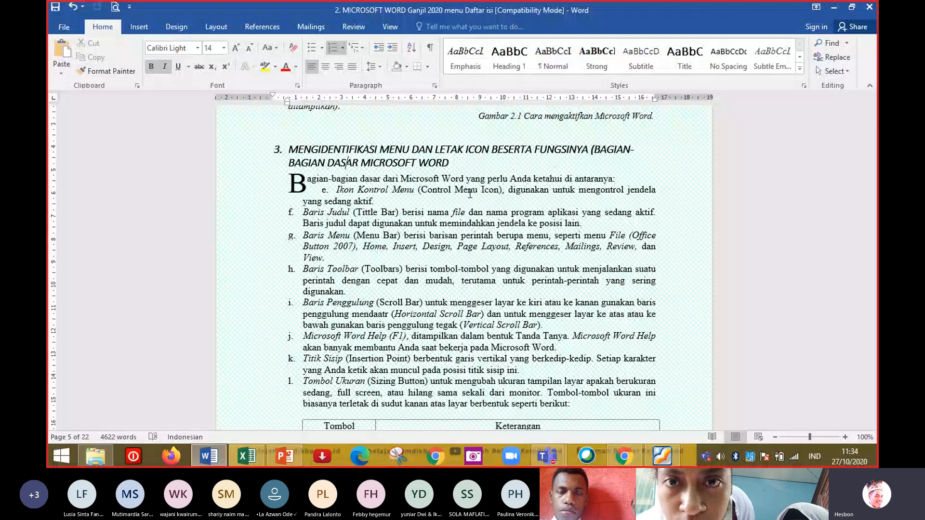
left_click(470, 193)
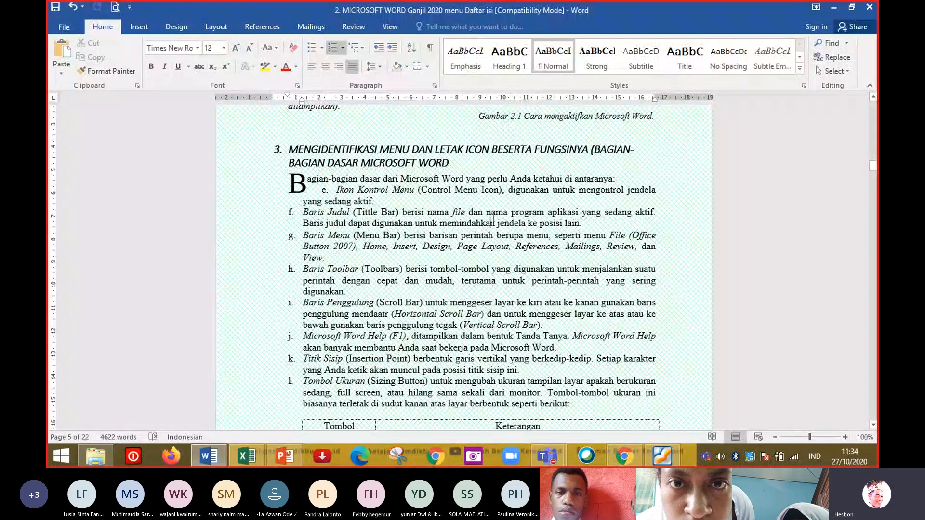
Select the list of Word window parts in section 3 and format it into two columns.
left_click_drag(273, 182, 602, 342)
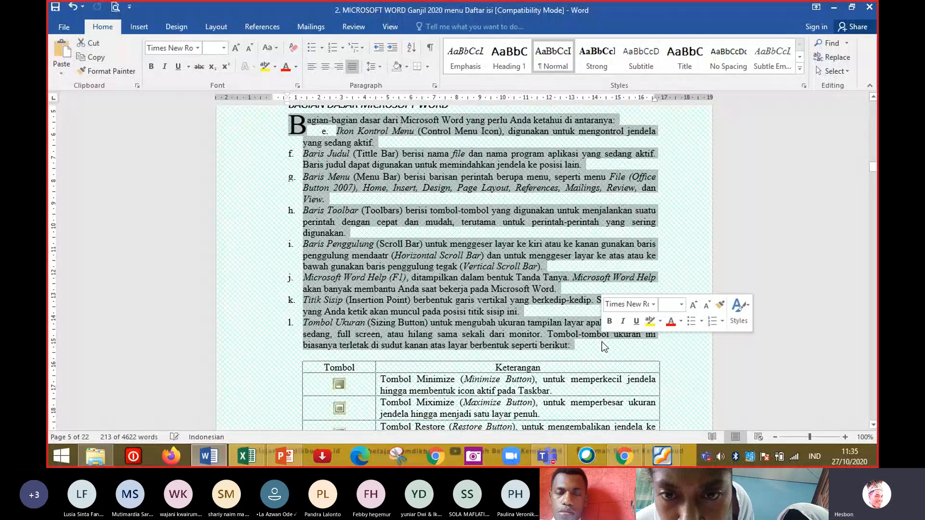
left_click(220, 28)
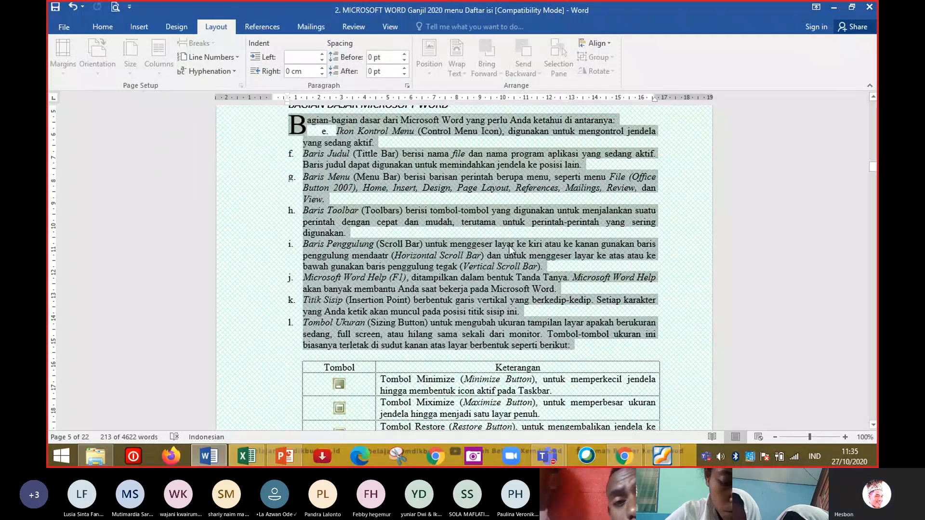
left_click(320, 138)
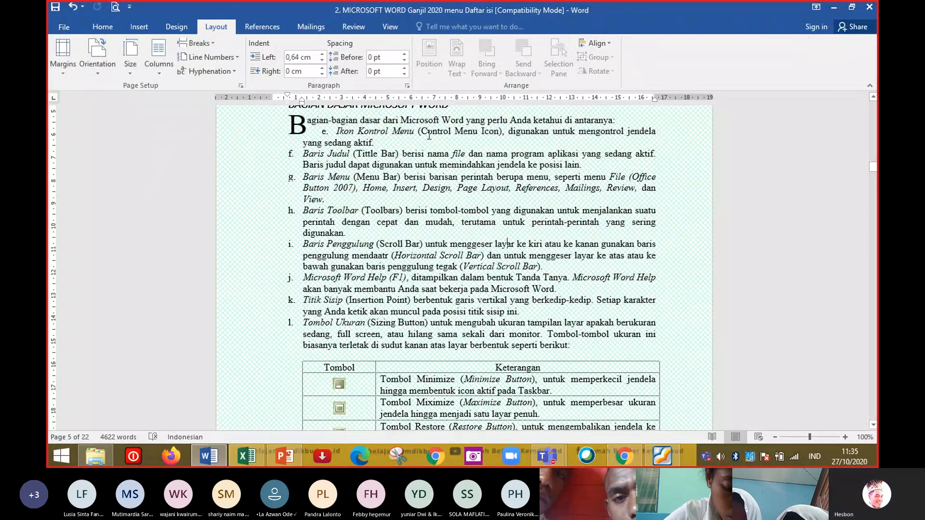
left_click_drag(249, 113, 288, 347)
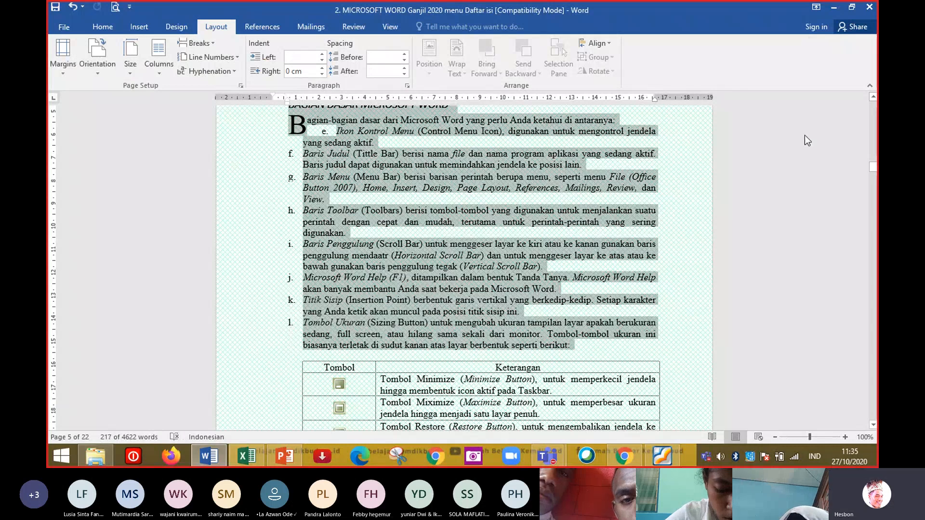
left_click(873, 98)
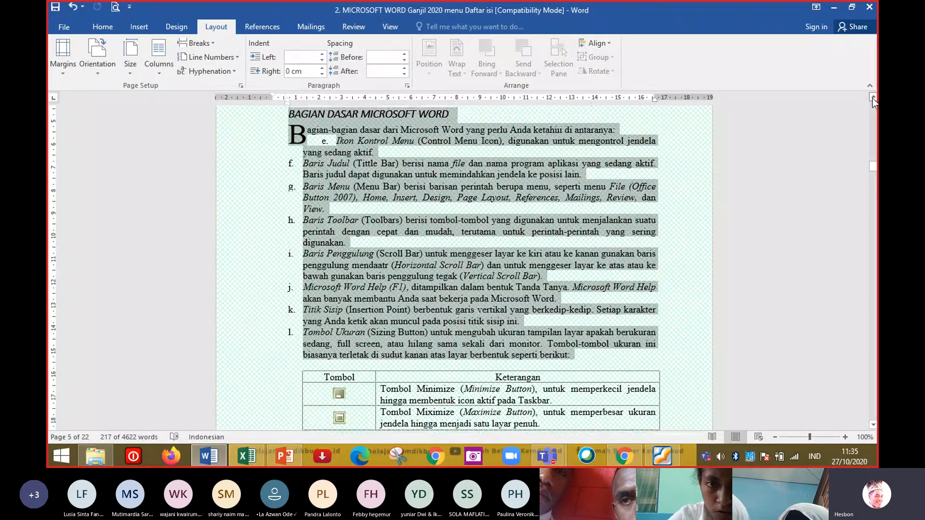
left_click(872, 98)
left_click(475, 139)
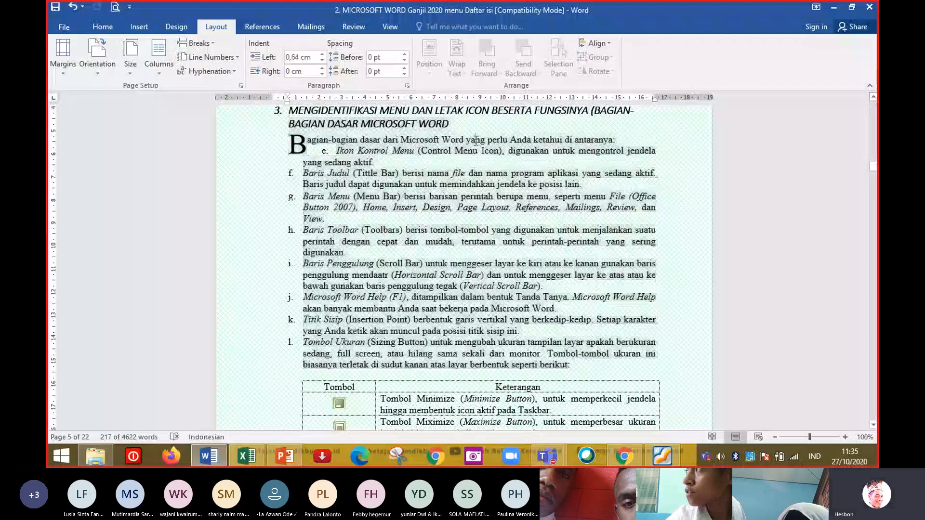
left_click_drag(260, 142, 295, 370)
left_click(160, 64)
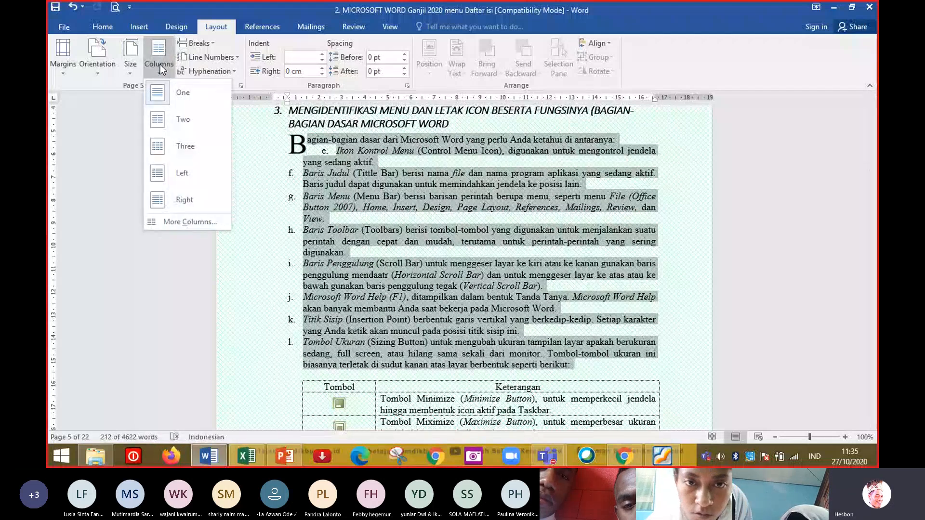
left_click(187, 122)
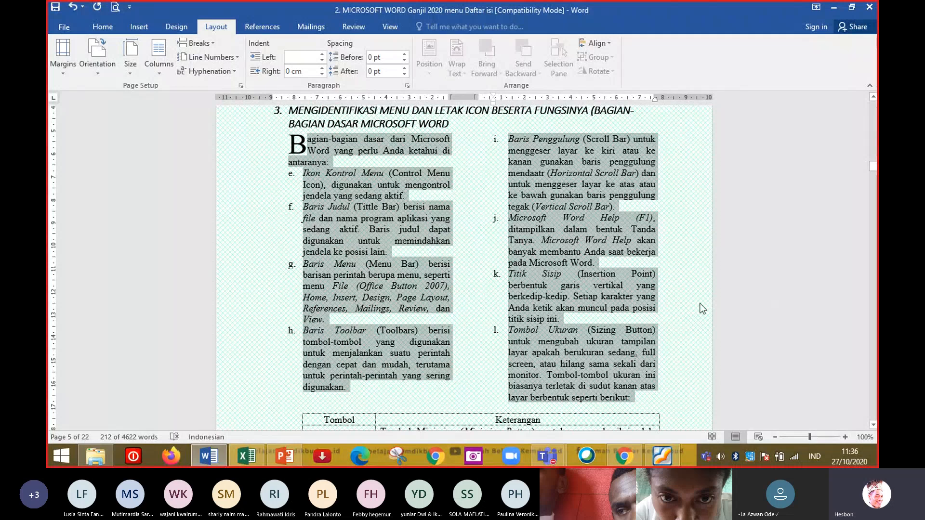
Format list items m to o below Figure 2.2 into three columns, then switch back to the Teams meeting.
left_click(683, 304)
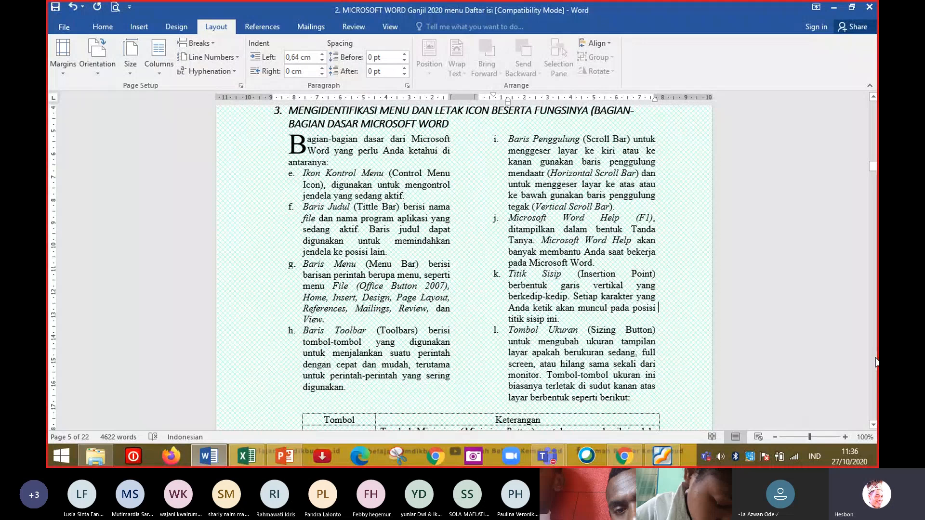
scroll(876, 363, "down", 10)
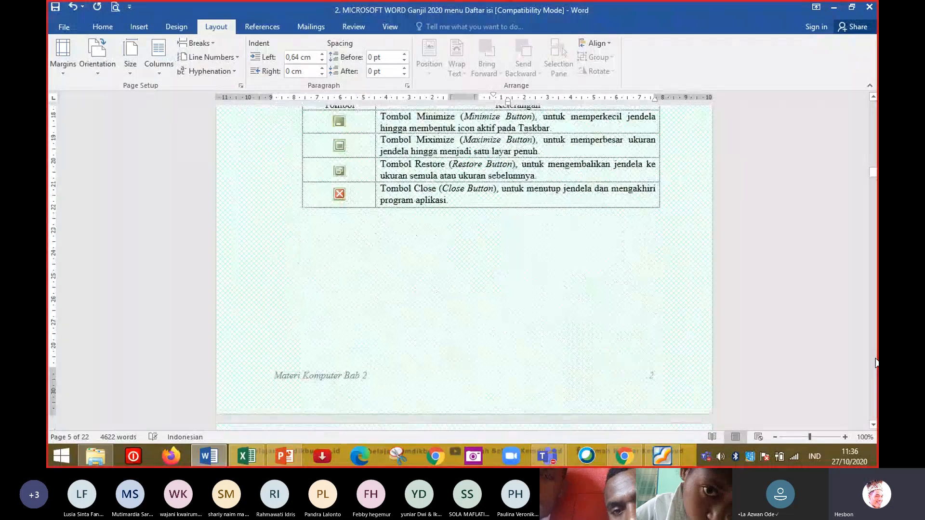
scroll(876, 362, "down", 15)
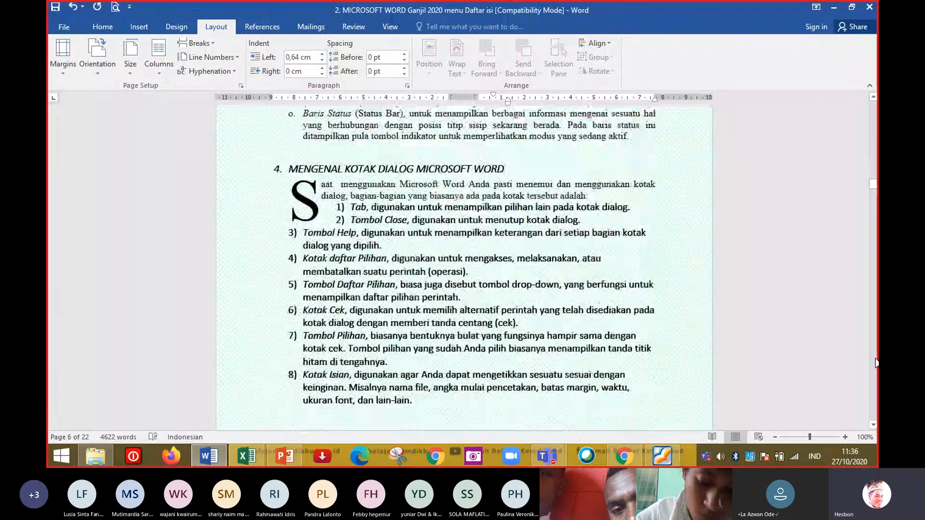
left_click(873, 134)
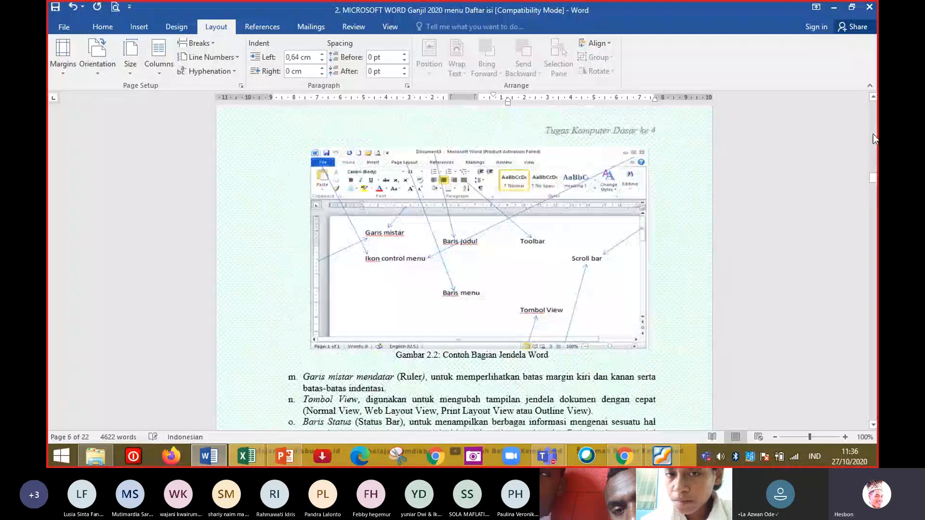
left_click_drag(262, 388, 635, 289)
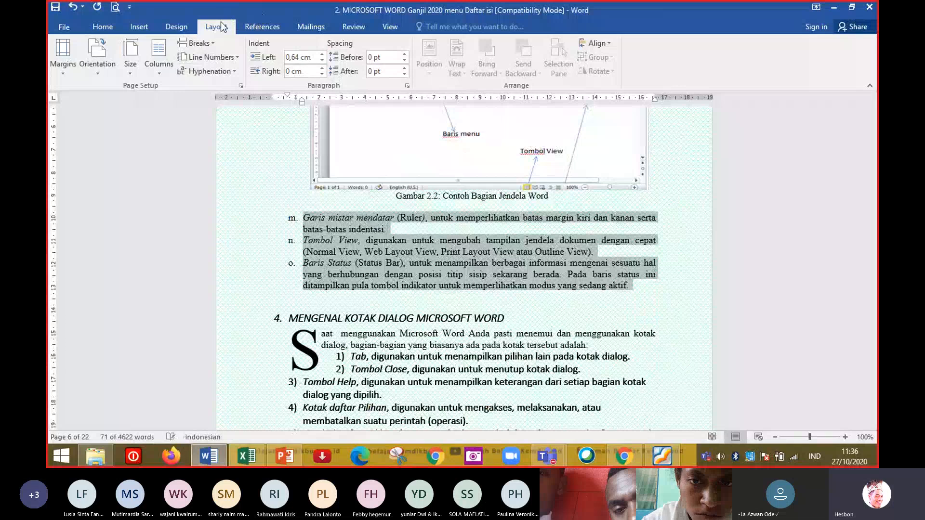
left_click(163, 65)
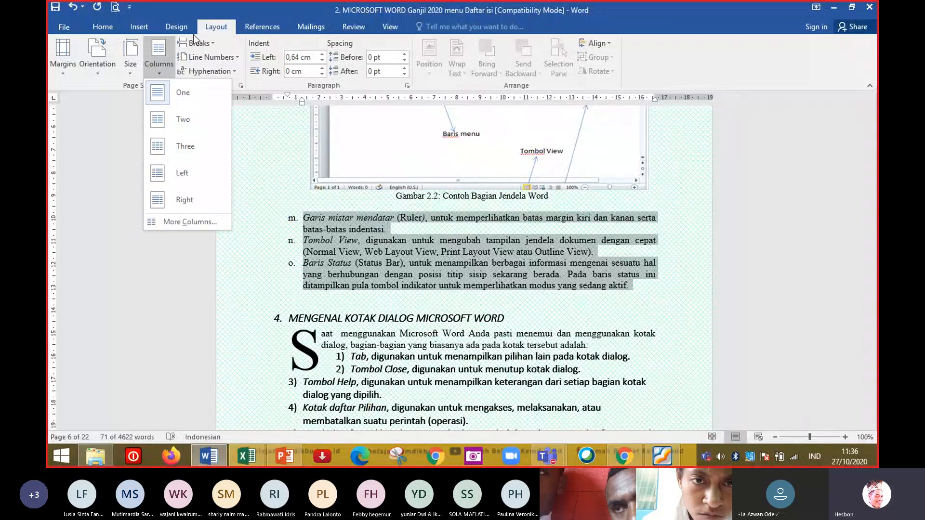
left_click(182, 142)
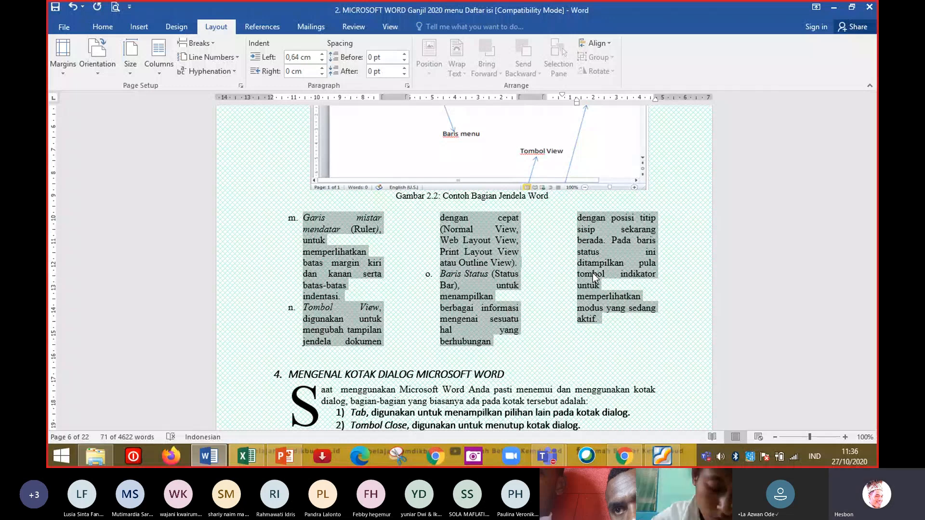
key("alt+Tab")
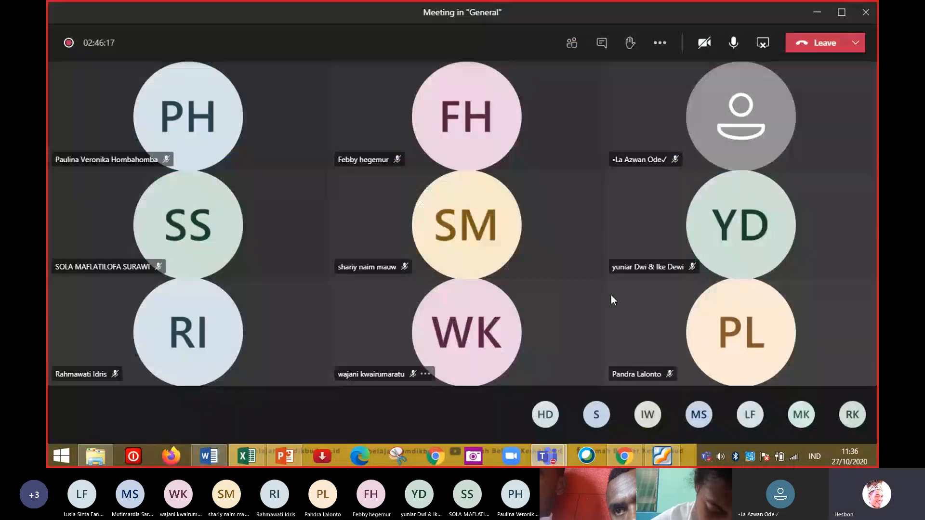
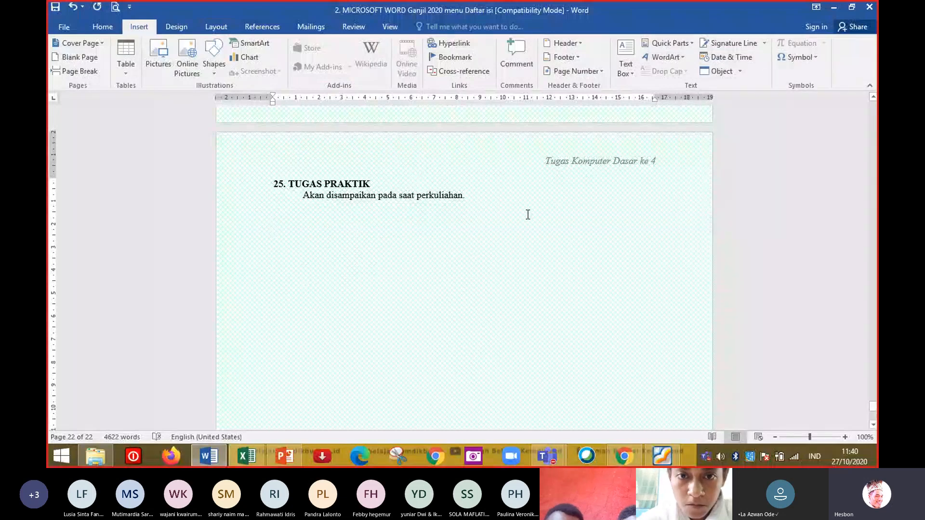
Create a new blank document.
left_click(422, 196)
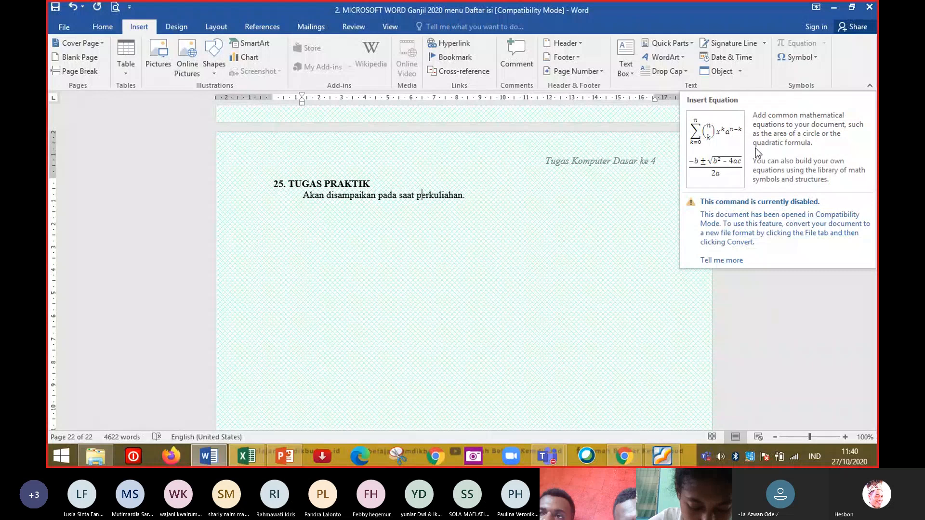
left_click(539, 167)
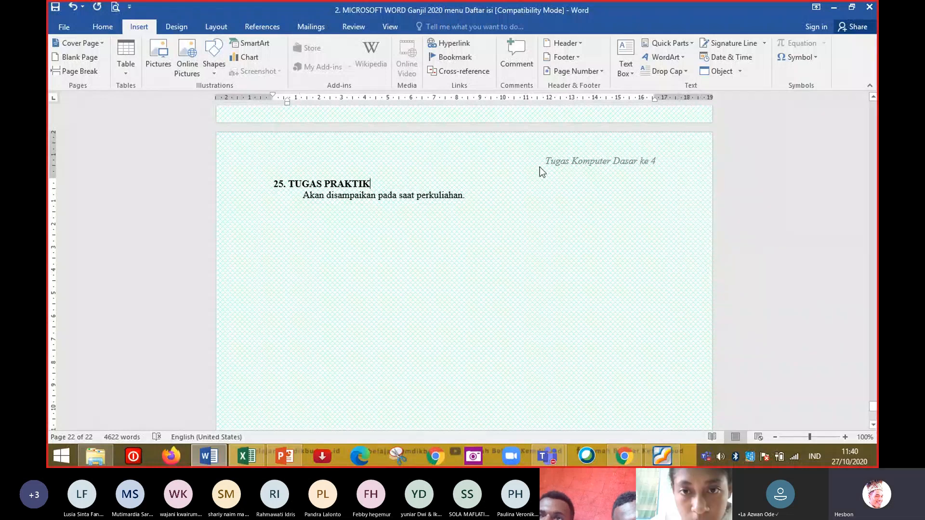
key("ctrl+n")
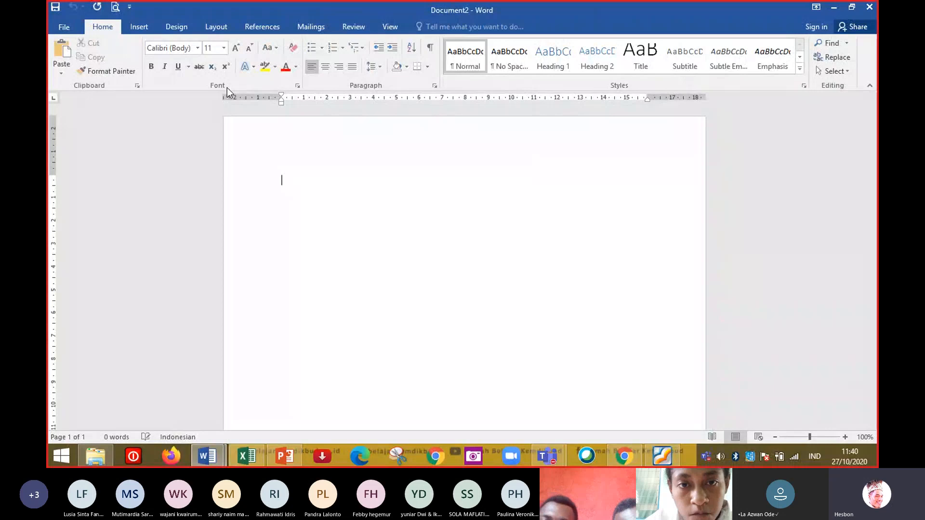
Insert a new equation containing a square root, then select all and delete it.
left_click(147, 23)
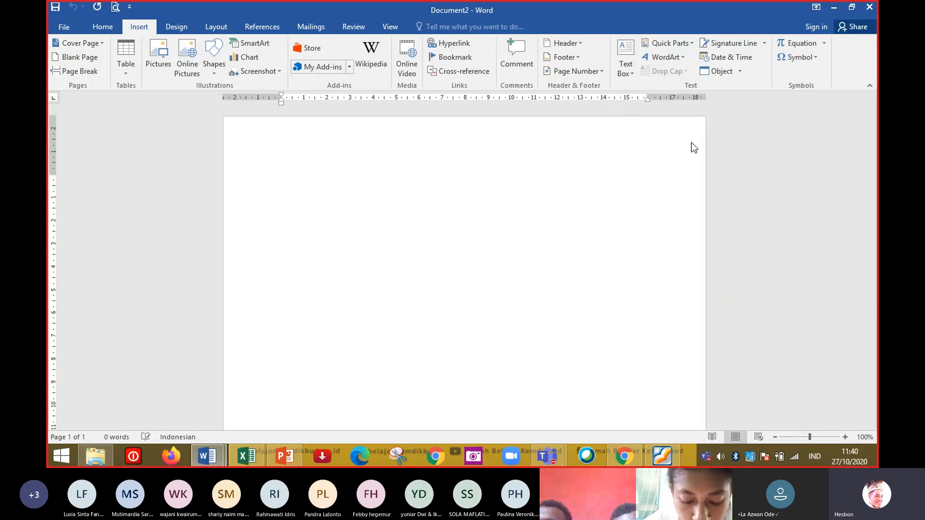
left_click(825, 45)
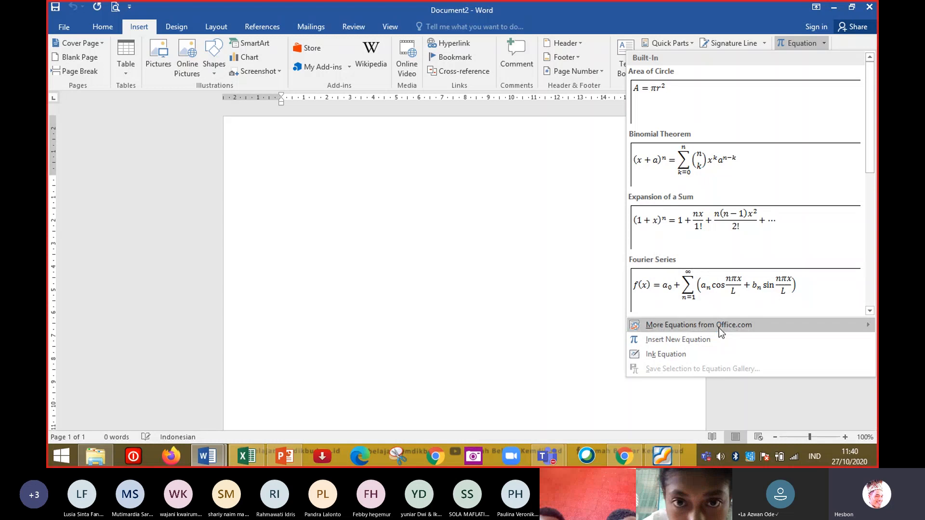
mouse_move(719, 327)
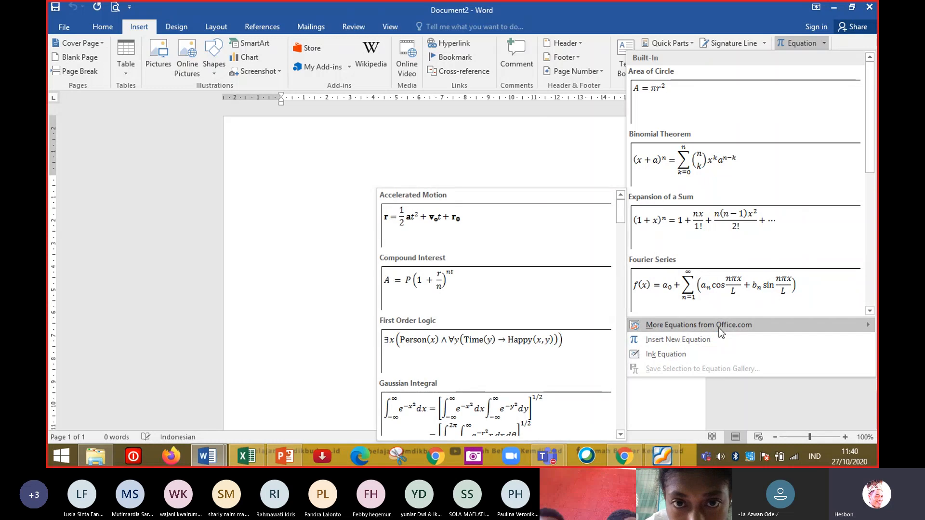
left_click(689, 338)
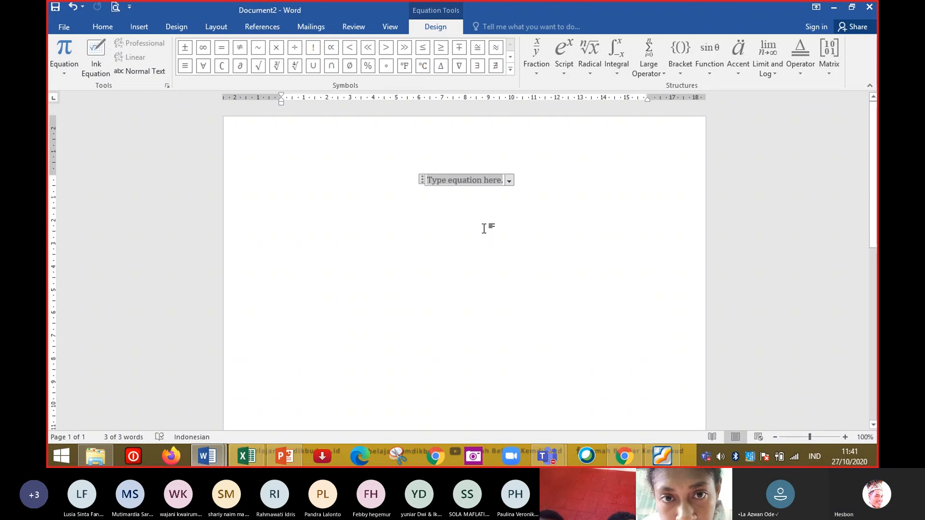
left_click(590, 73)
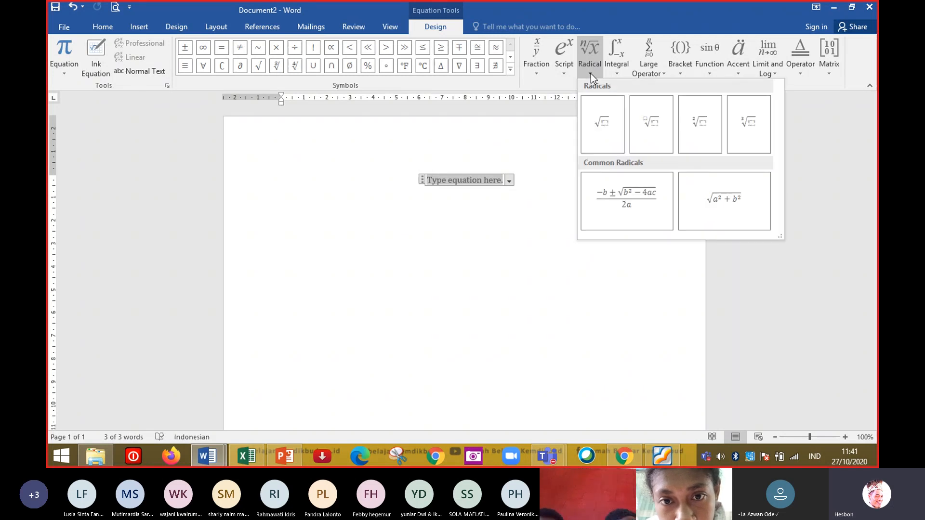
left_click(601, 129)
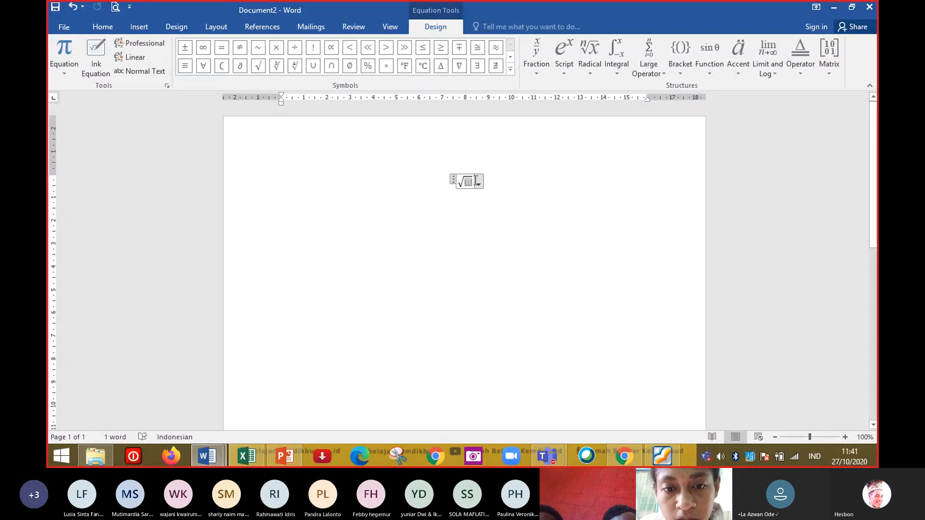
left_click(508, 187)
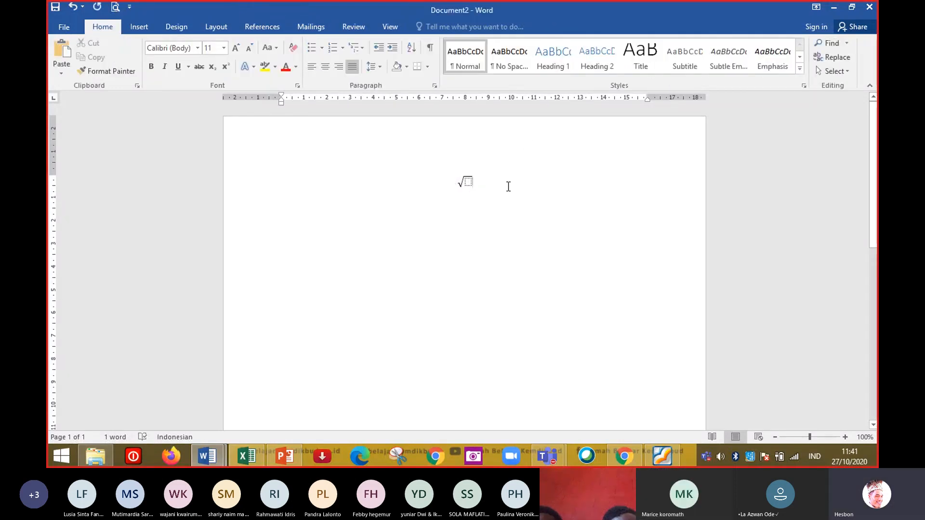
key("ctrl+a")
key("BackSpace")
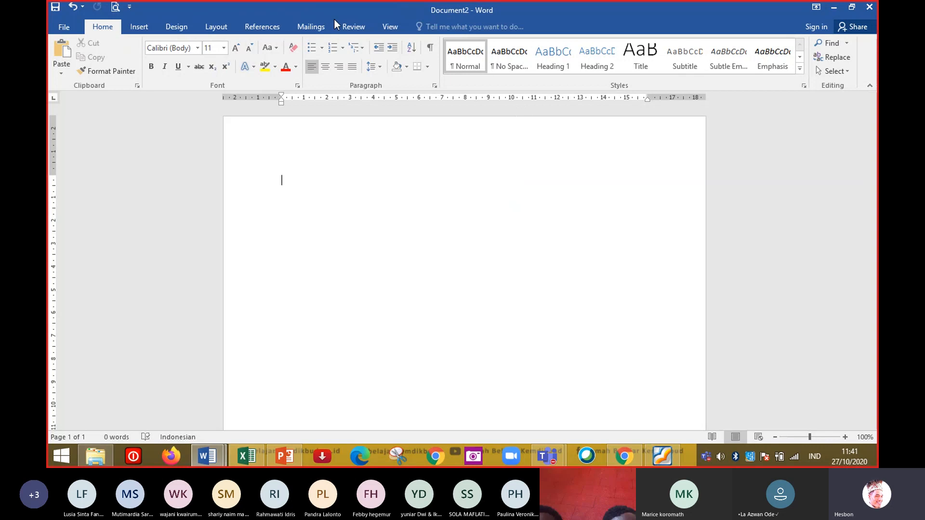
Insert a new equation holding a radical with a degree.
left_click(139, 28)
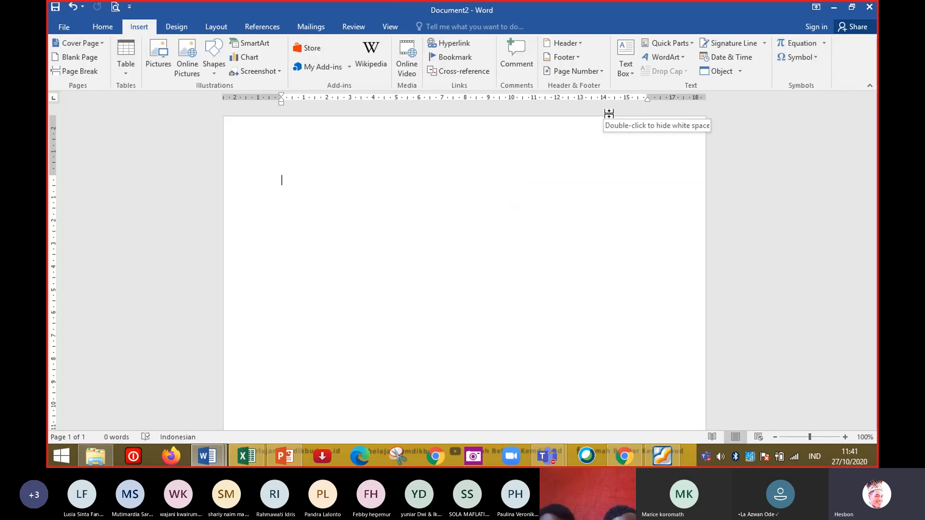
left_click(823, 44)
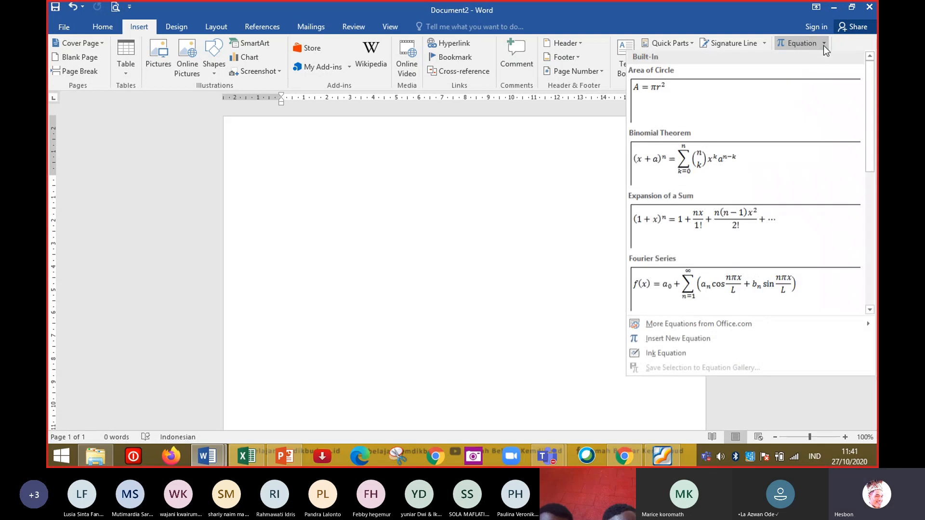
left_click(699, 341)
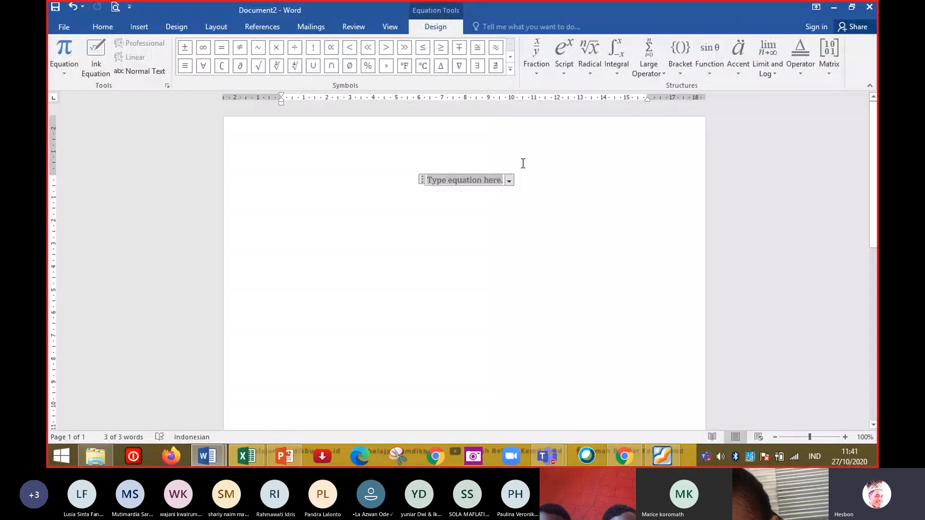
left_click(541, 69)
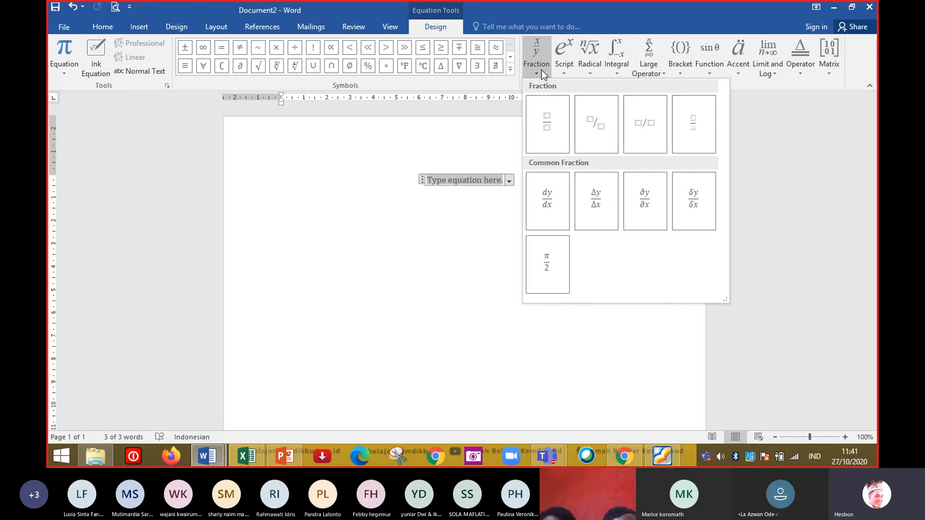
left_click(590, 65)
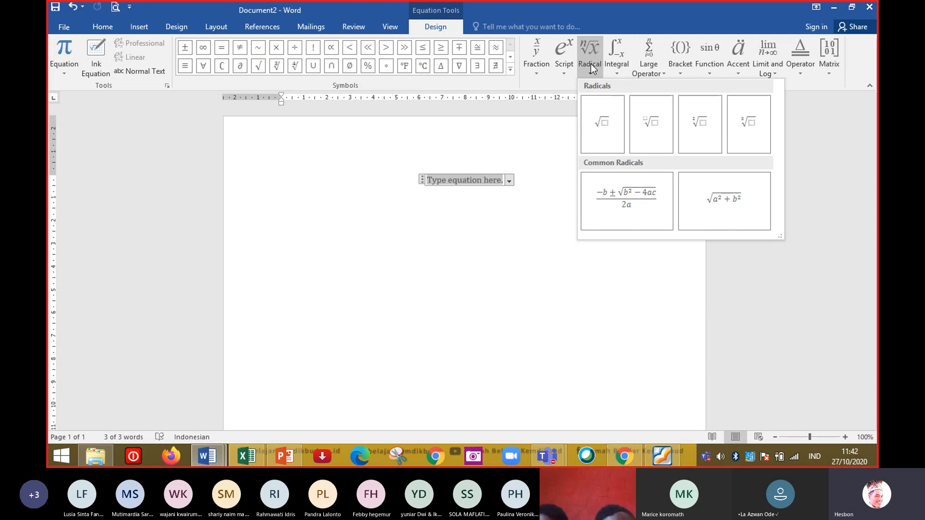
left_click(695, 128)
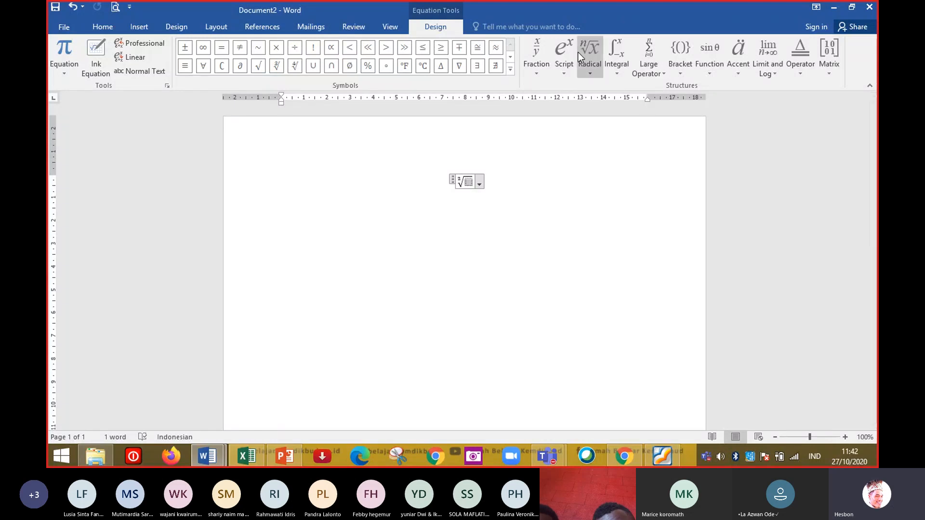
Place the quadratic formula inside the radical and leave the equation.
left_click(591, 74)
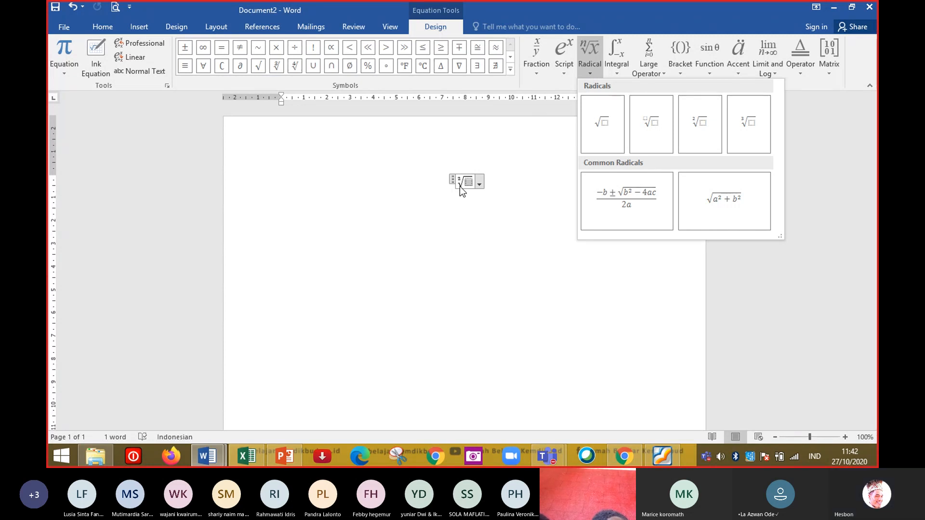
left_click(638, 201)
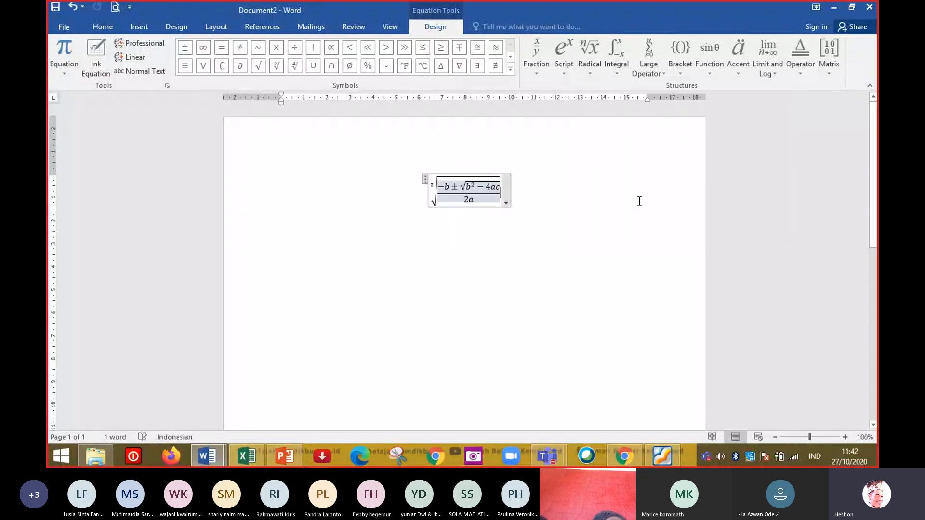
left_click(450, 185)
left_click(608, 196)
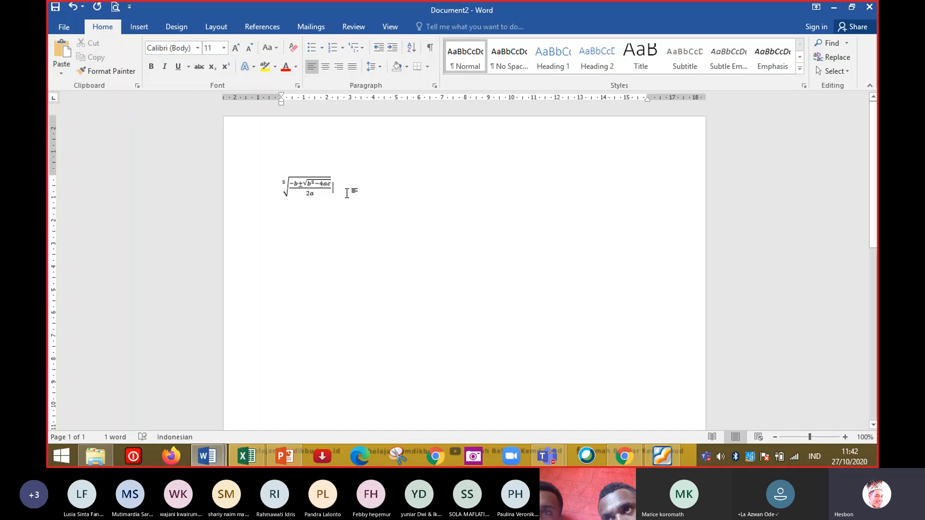
key("ctrl+z")
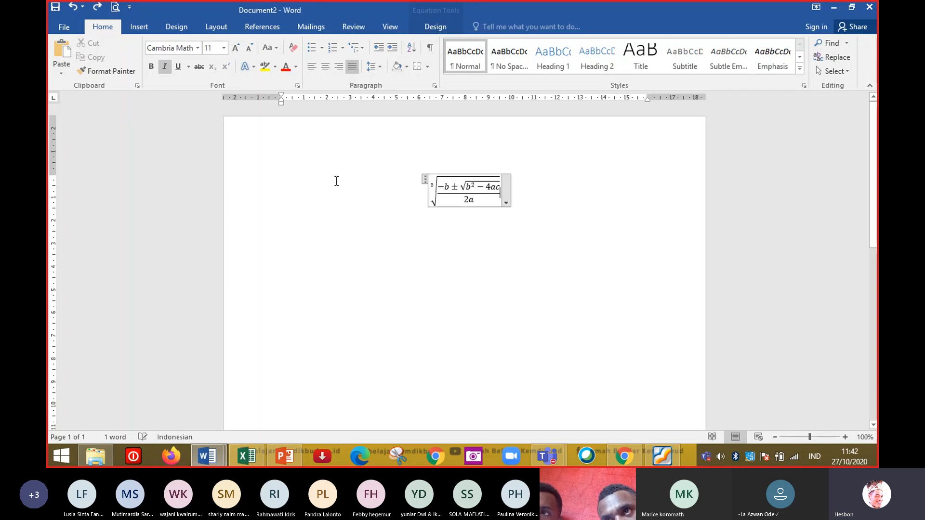
left_click(518, 200)
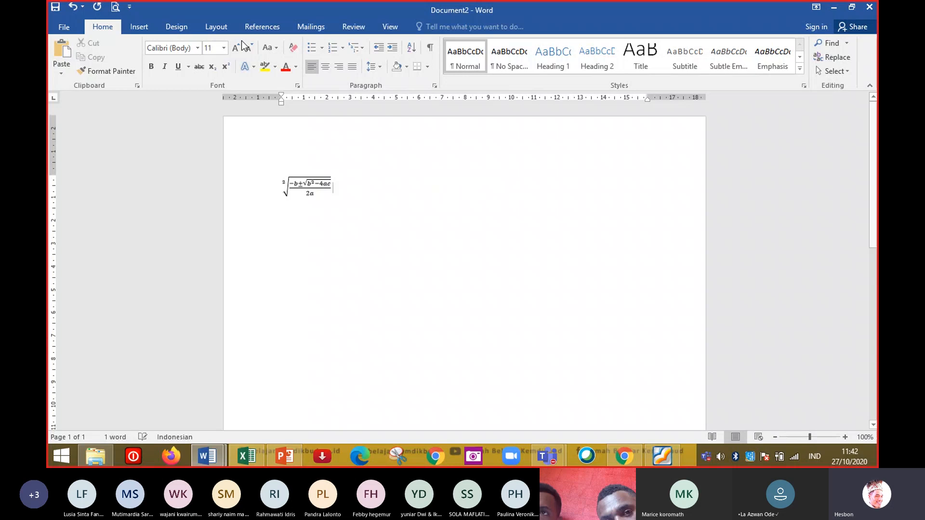
Insert another new equation starting with the stacked fraction 2/2 followed by x.
left_click(148, 26)
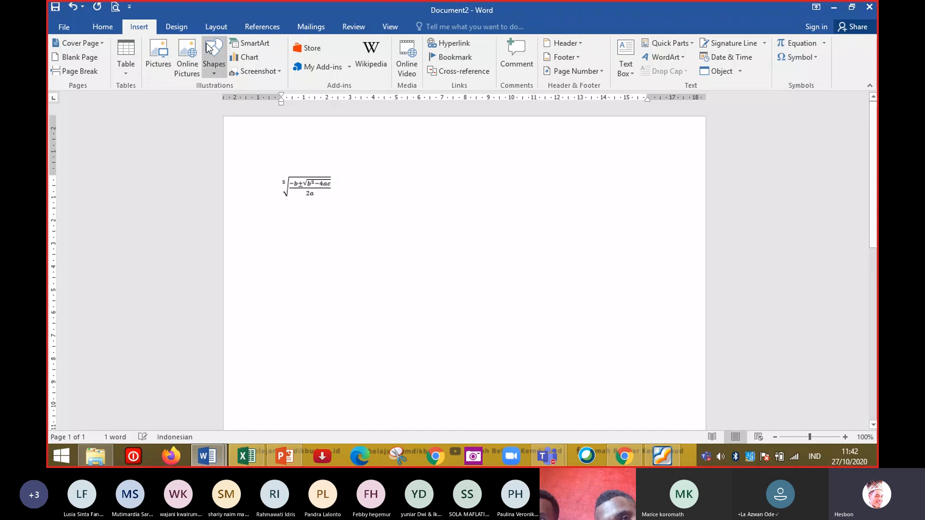
left_click(824, 44)
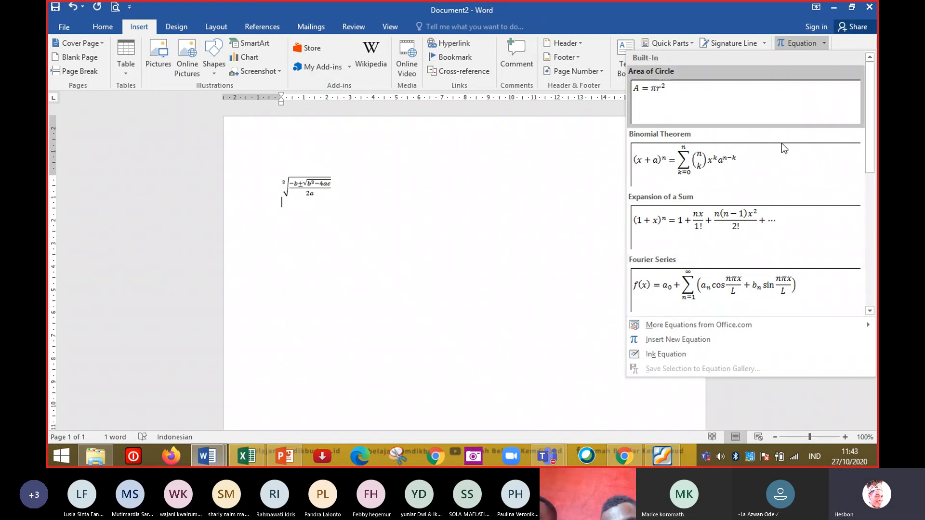
left_click(707, 340)
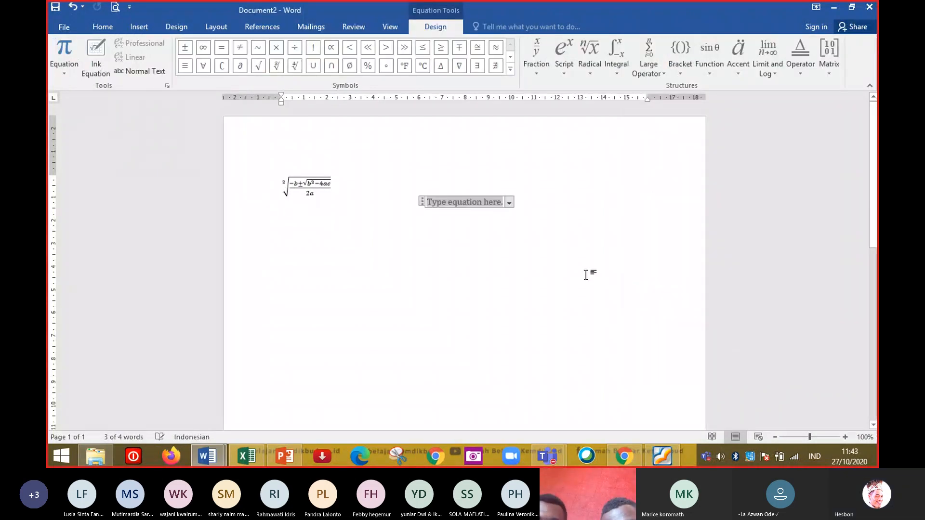
left_click(535, 75)
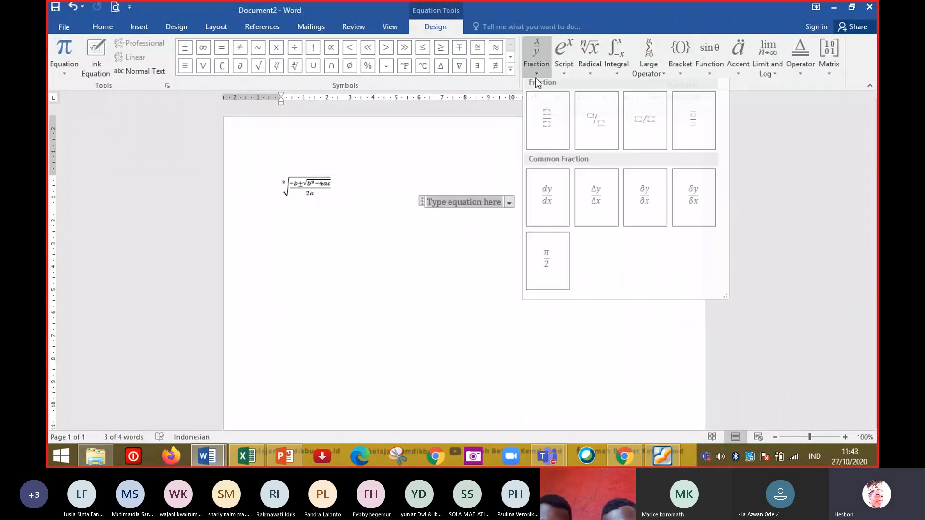
left_click(540, 117)
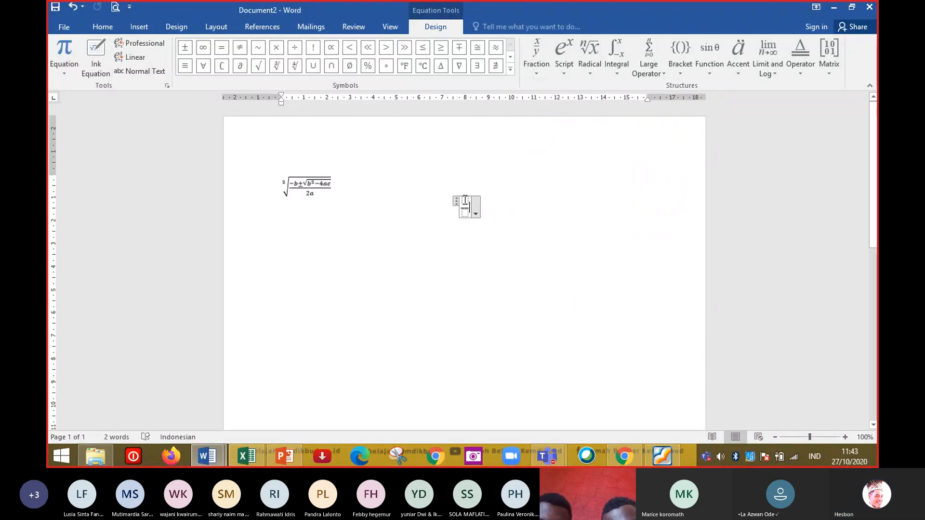
type("2")
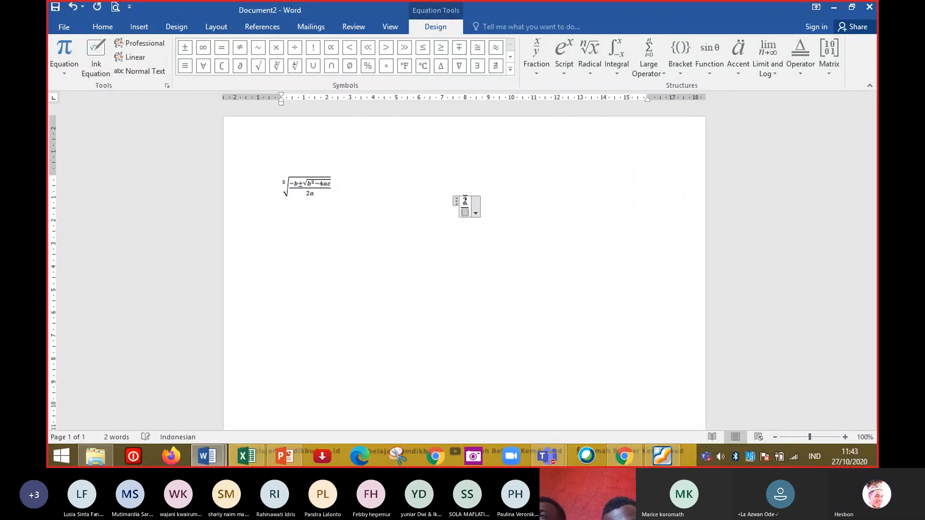
key("Down")
type("2")
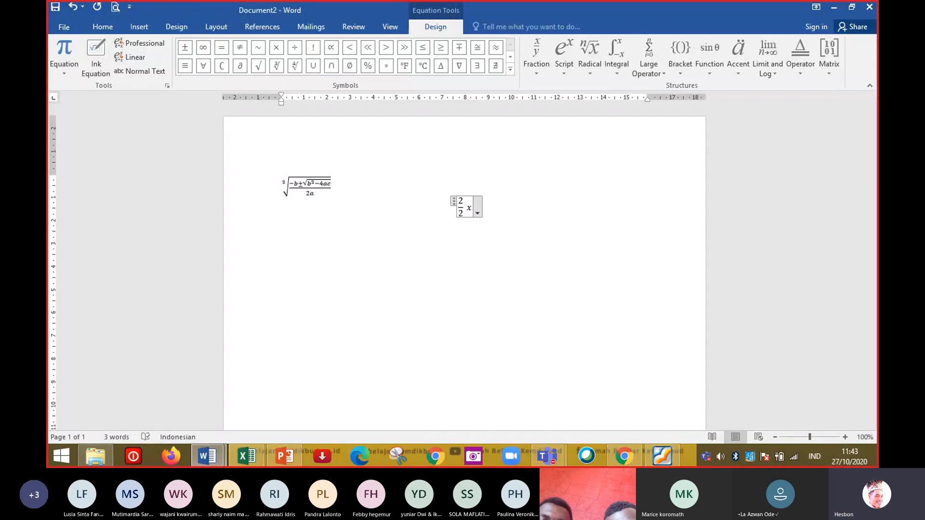
type("x")
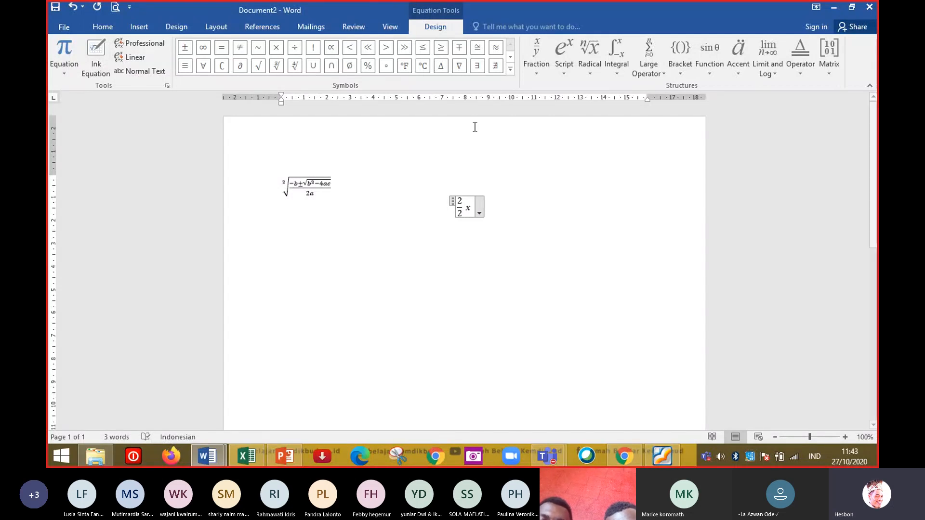
Add a stacked fraction 3/2 after the x in the equation.
left_click(533, 63)
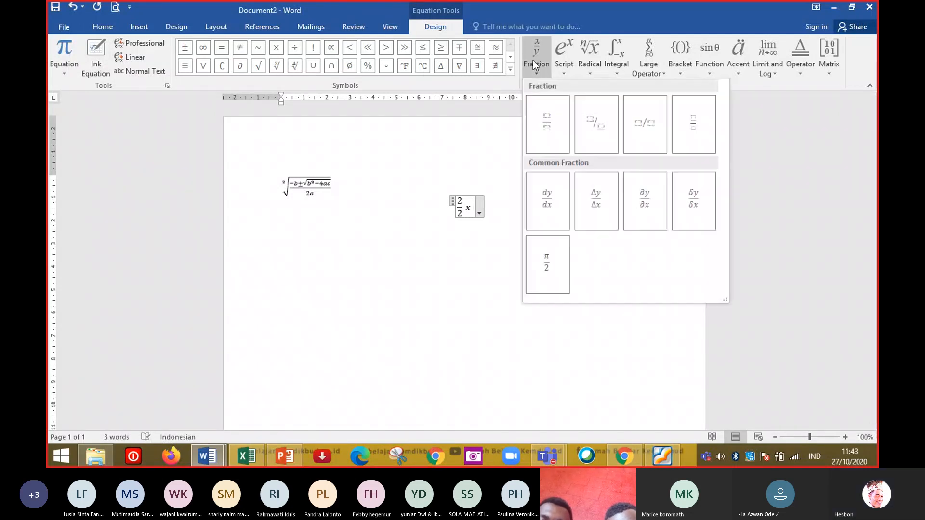
left_click(559, 128)
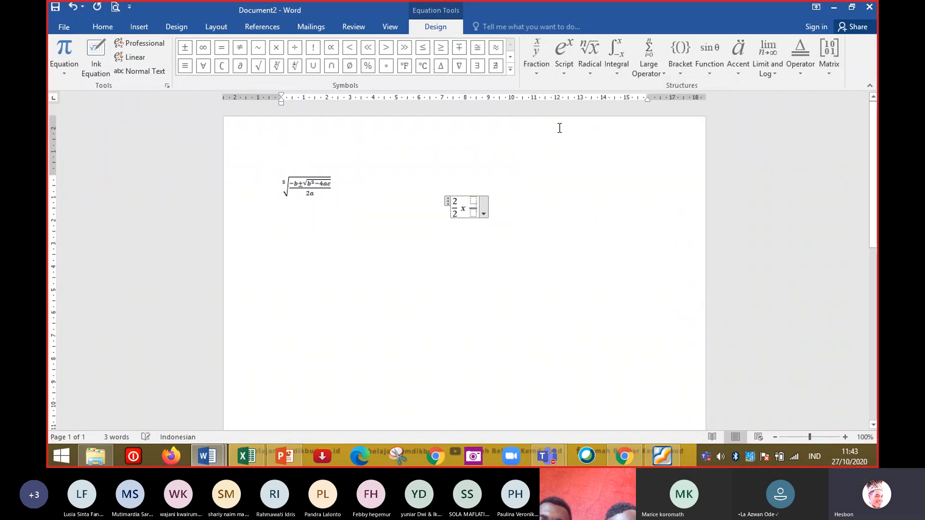
left_click(473, 199)
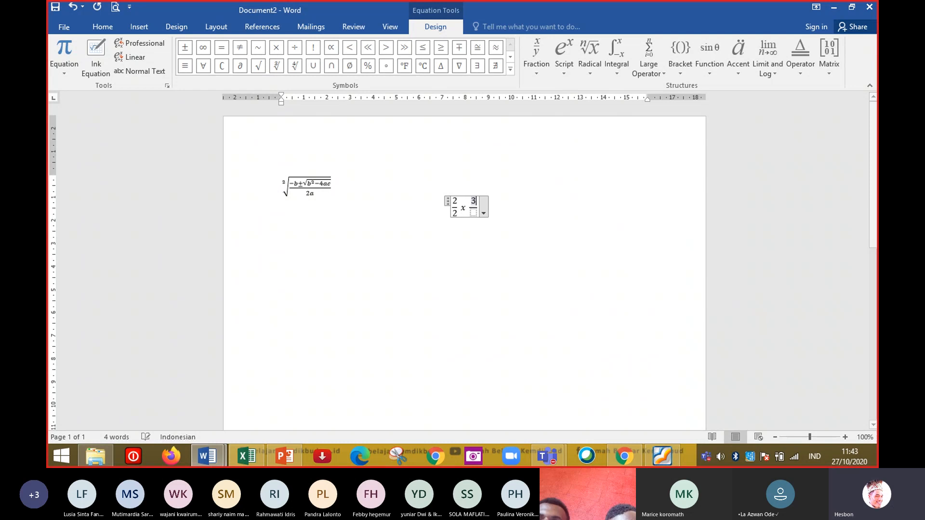
type("3")
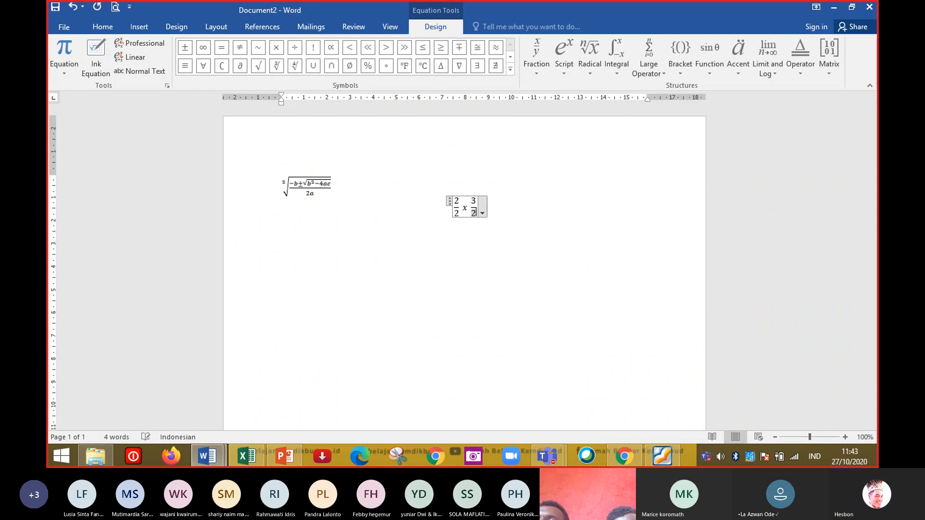
key("Down")
type("2")
Append an equals sign and a dotted answer blank, then leave the equation and start a new line.
key("Right")
type("=")
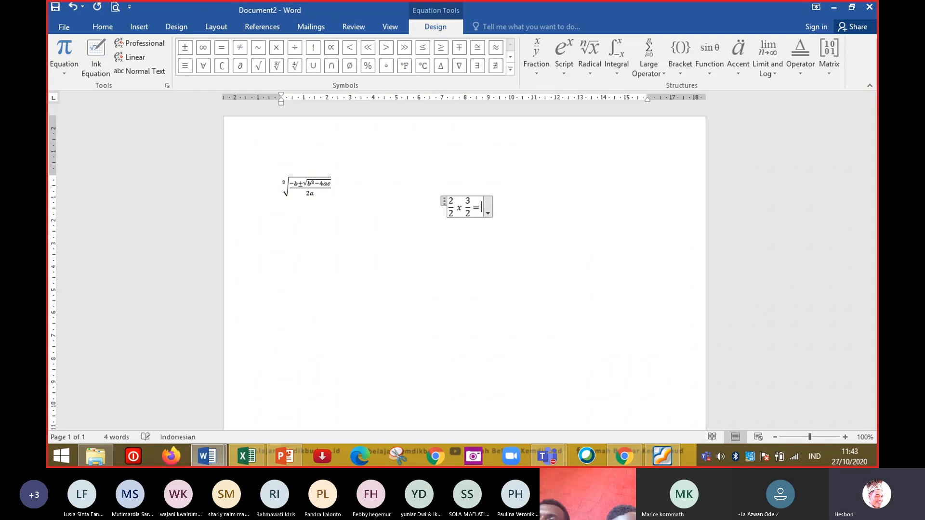
type("..........")
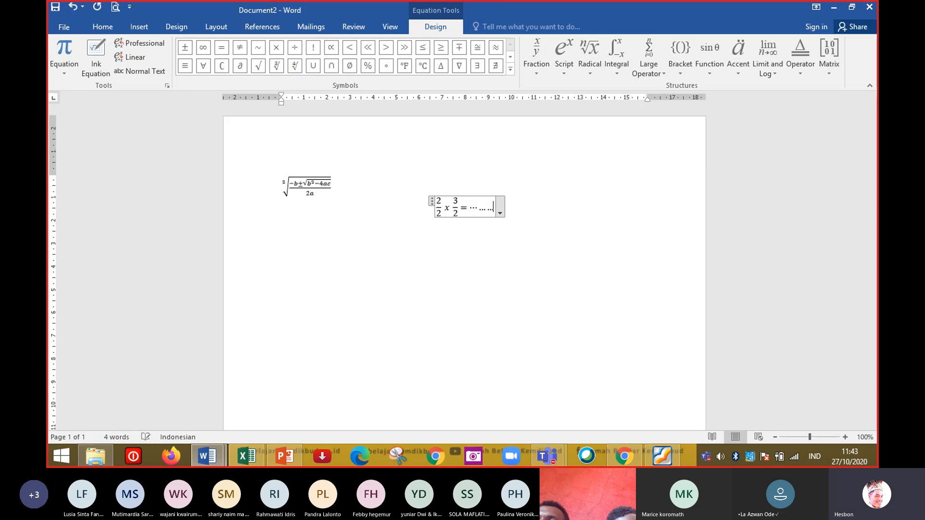
left_click(607, 245)
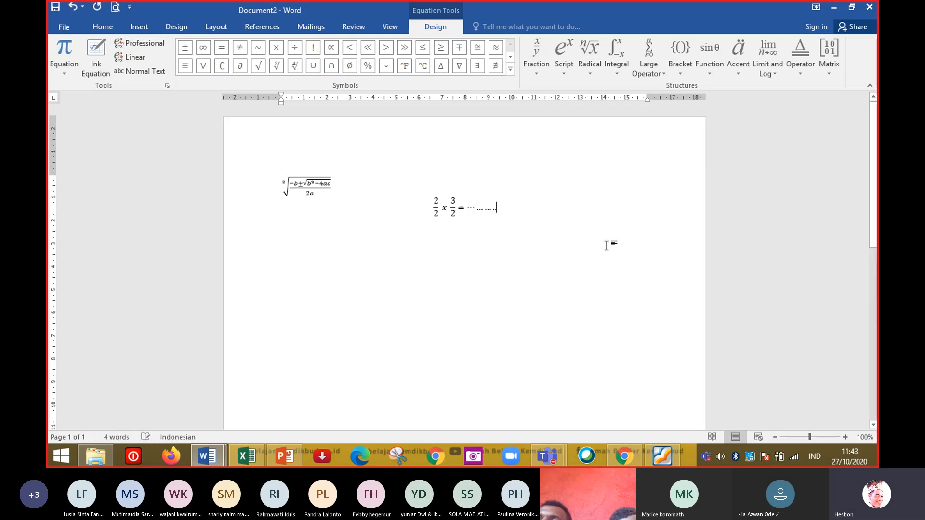
key("Return")
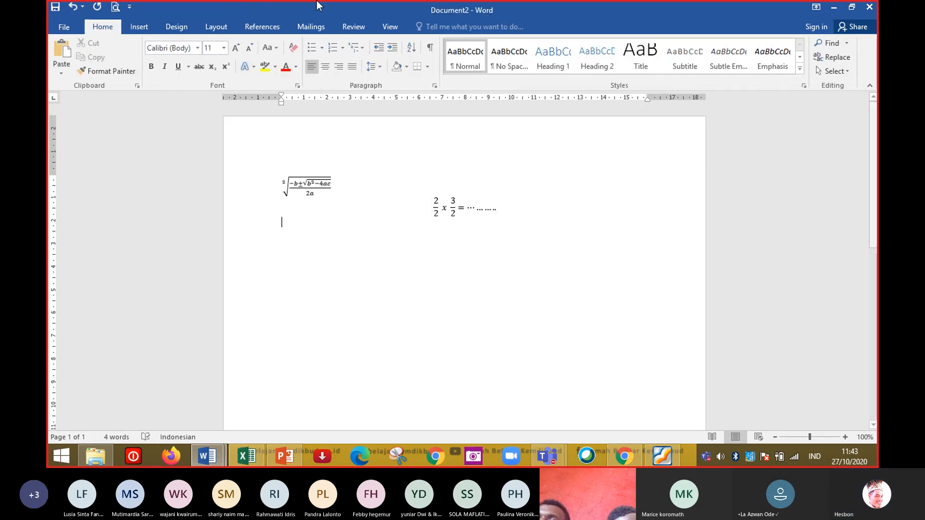
Insert the built-in Expansion of a Sum equation and add new lines below it.
left_click(138, 29)
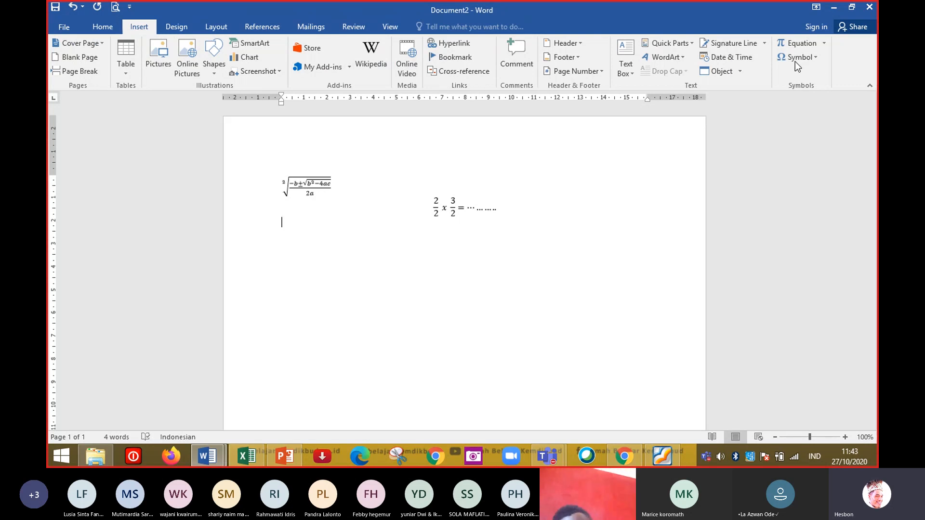
left_click(825, 43)
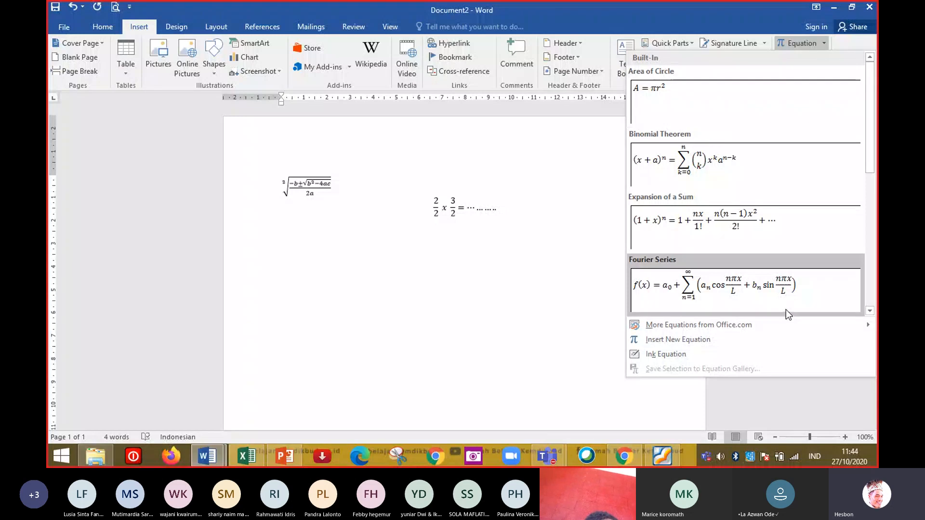
left_click(742, 240)
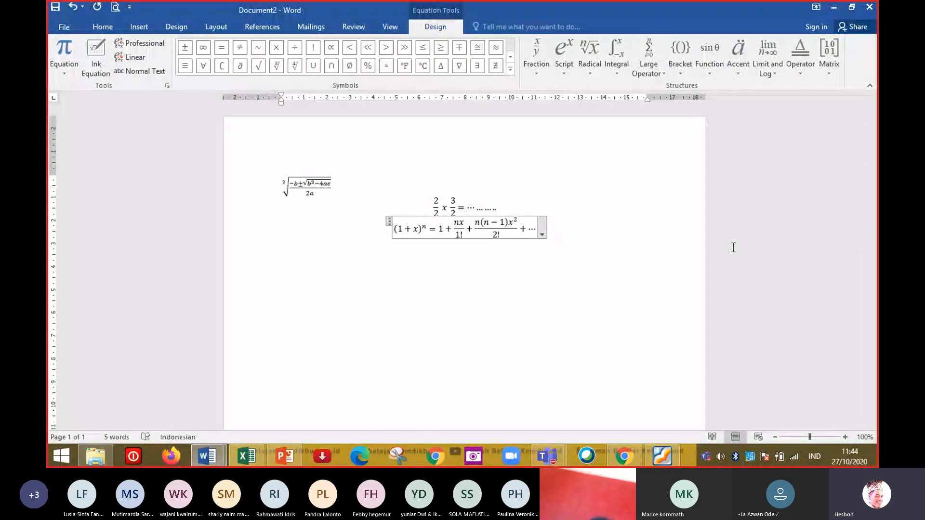
left_click(611, 270)
key("Return")
key("Return")
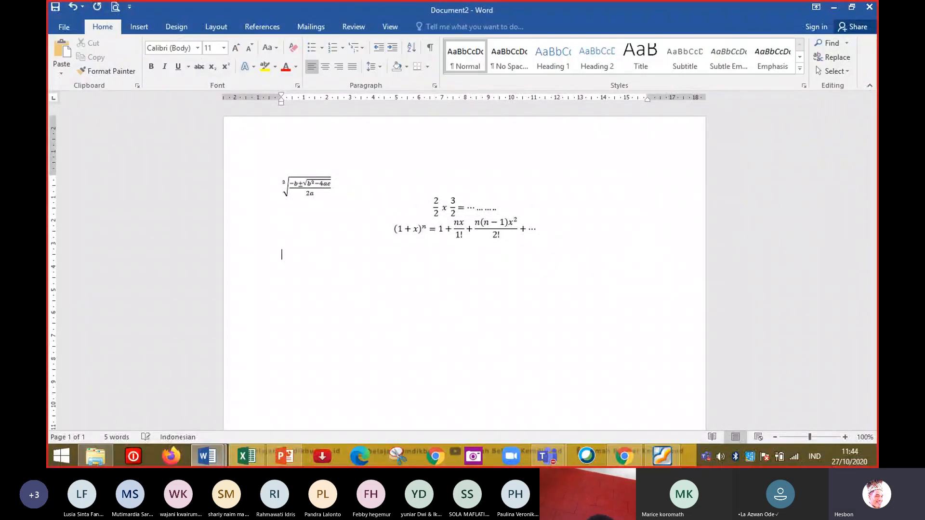
Insert a square root symbol and a copyright symbol from the quick symbol list, then start a new line.
left_click(138, 27)
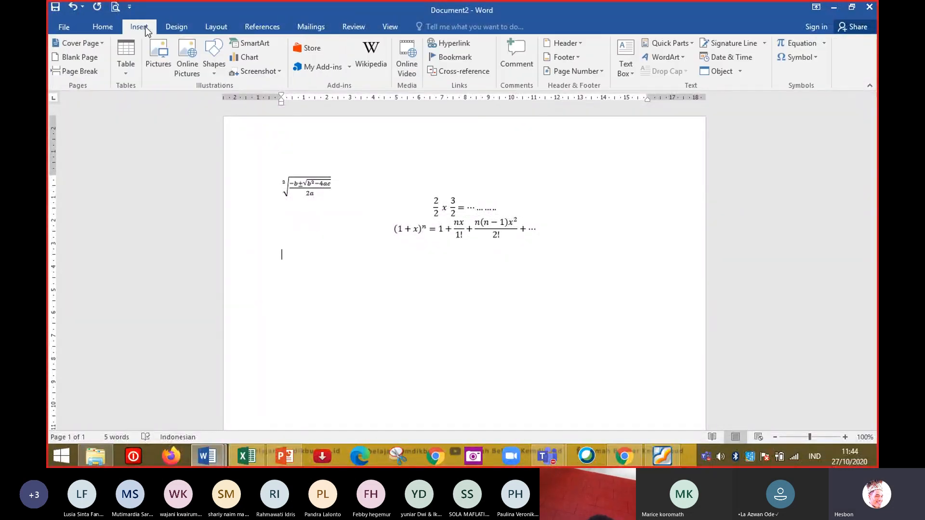
left_click(816, 58)
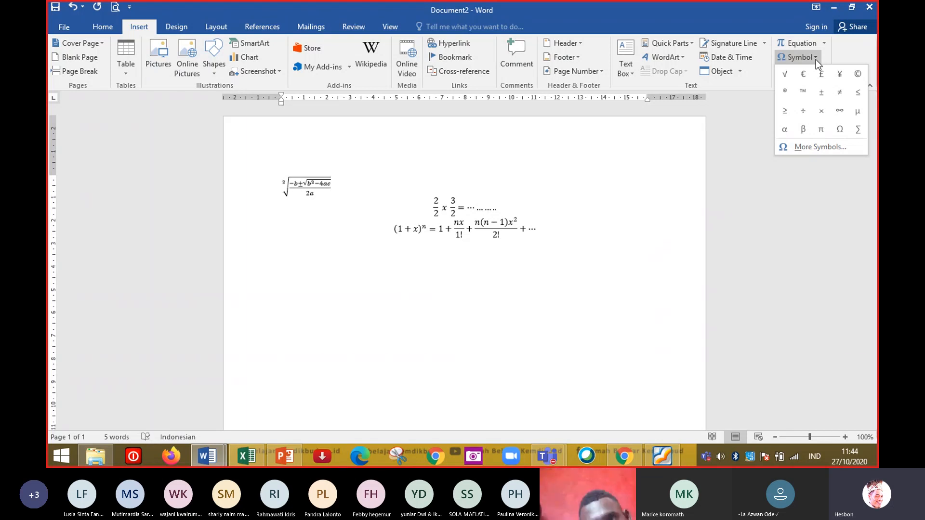
left_click(784, 76)
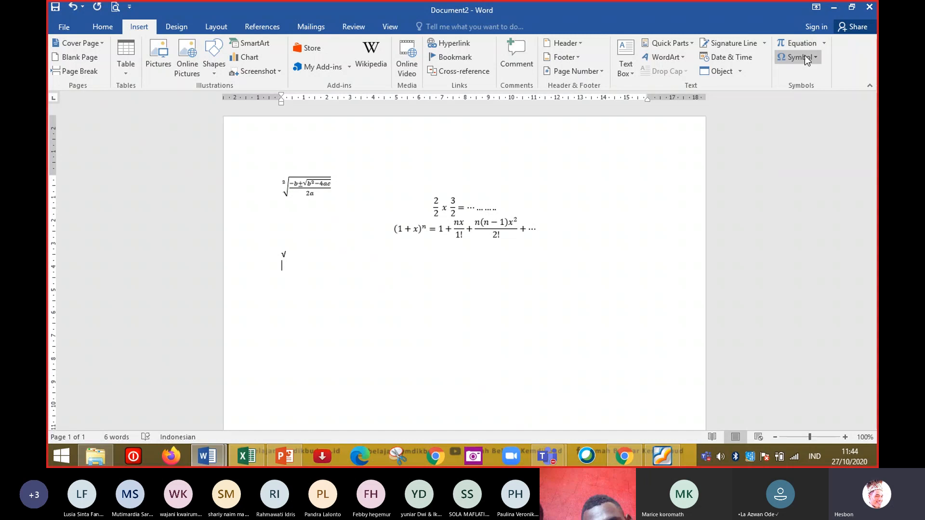
left_click(818, 55)
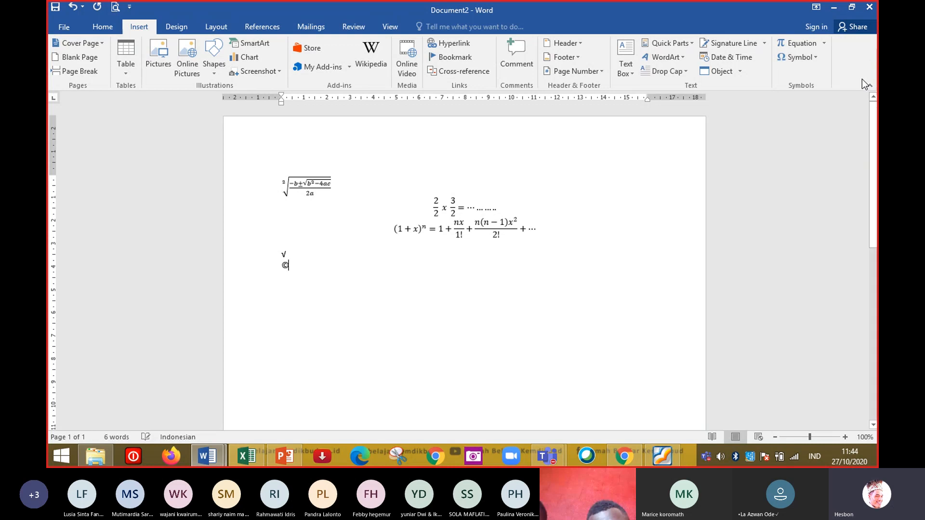
left_click(862, 79)
key("Return")
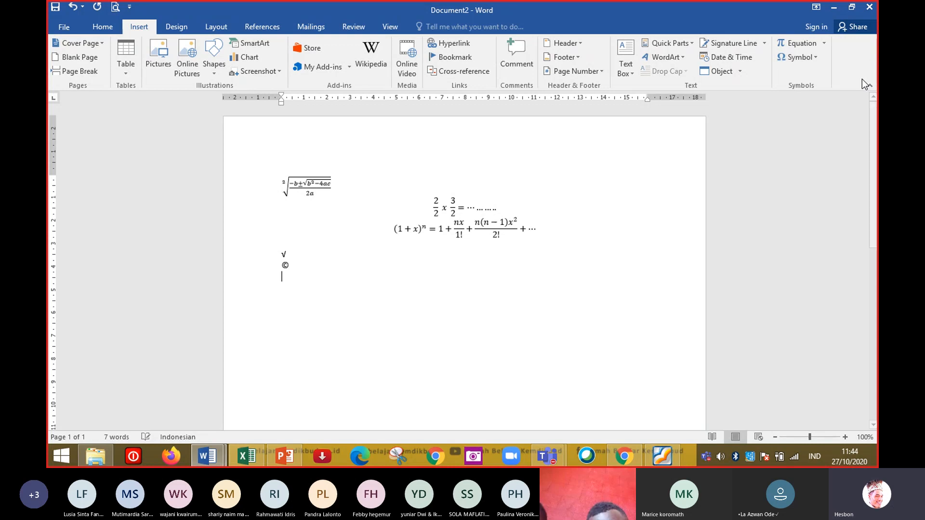
Open the full Symbol dialog and browse through its character subsets.
left_click(814, 56)
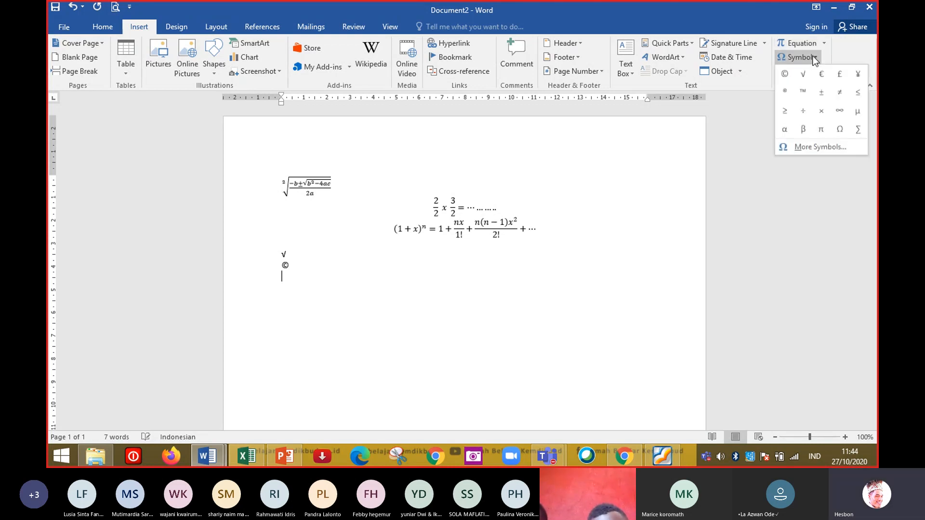
left_click(811, 146)
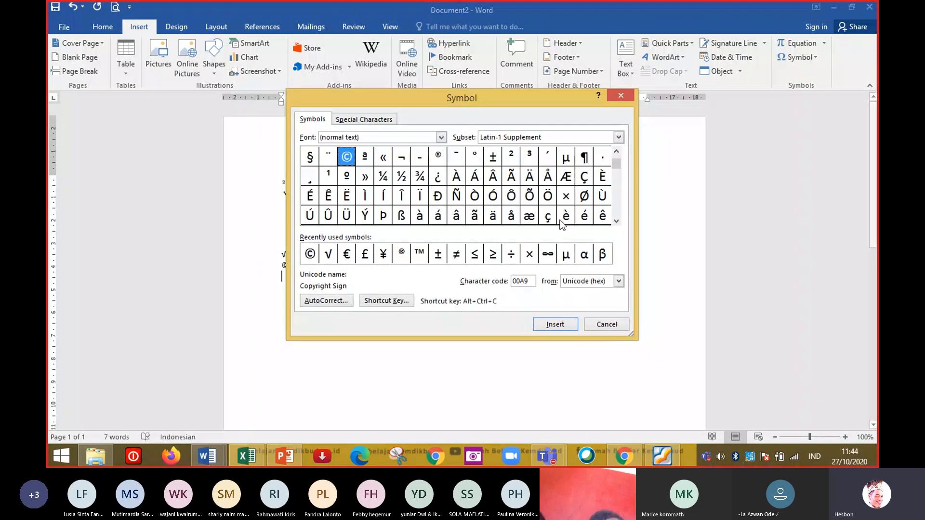
scroll(617, 187, "down", 3)
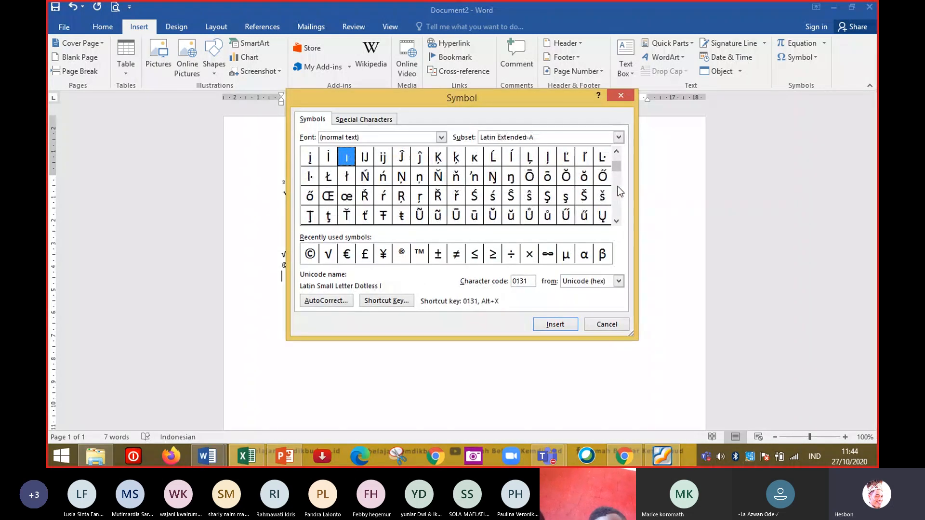
scroll(618, 187, "down", 3)
scroll(617, 186, "down", 2)
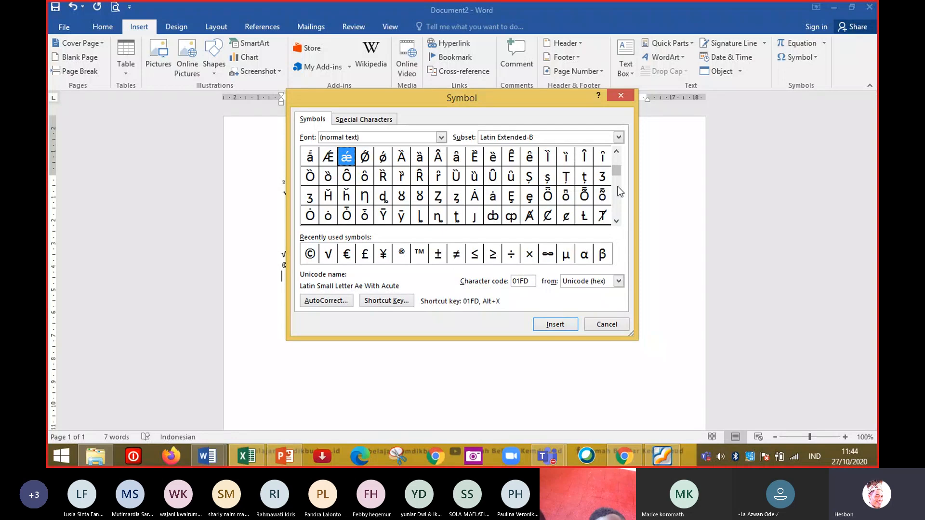
scroll(617, 187, "down", 3)
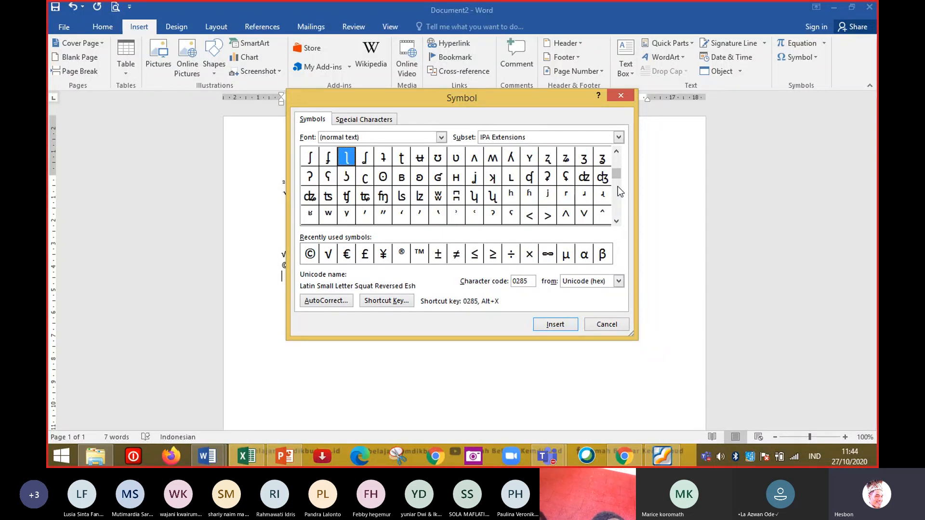
scroll(617, 209, "down", 6)
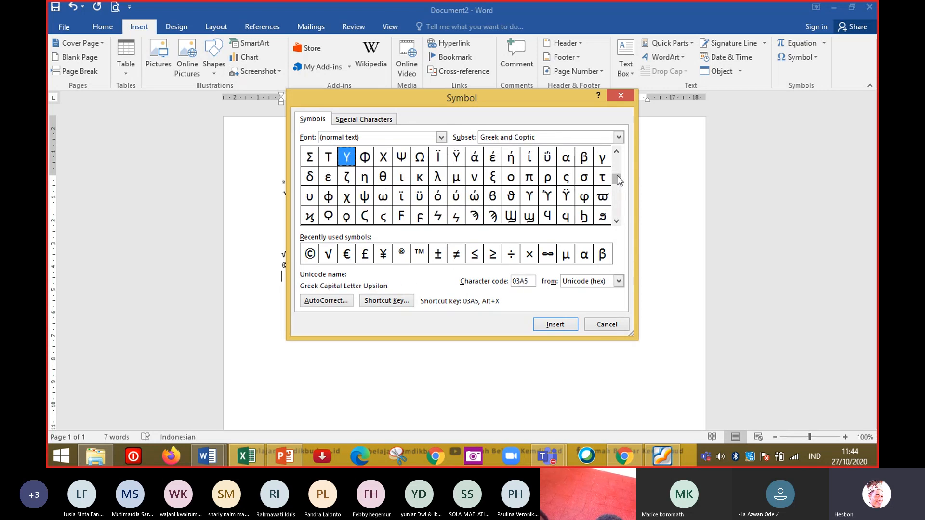
left_click_drag(616, 181, 617, 211)
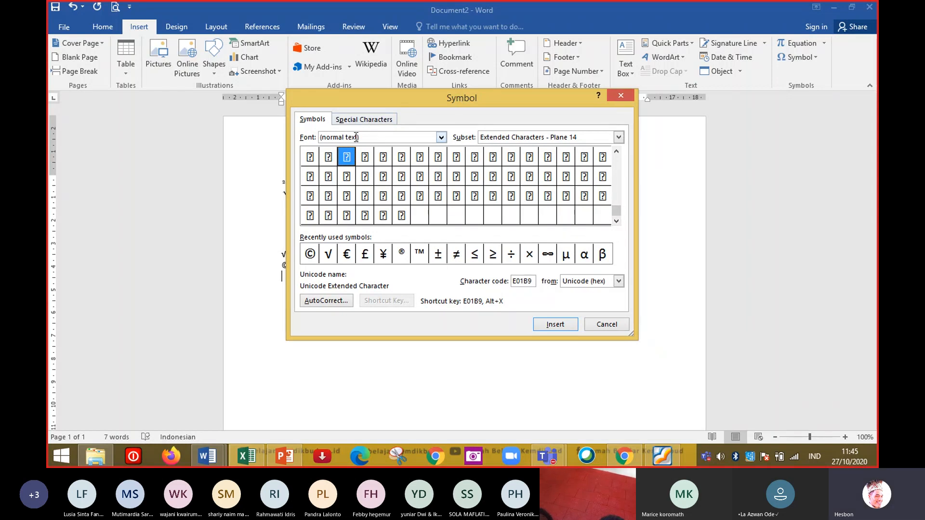
Switch the symbol font to Arial Black and browse its characters.
left_click(441, 138)
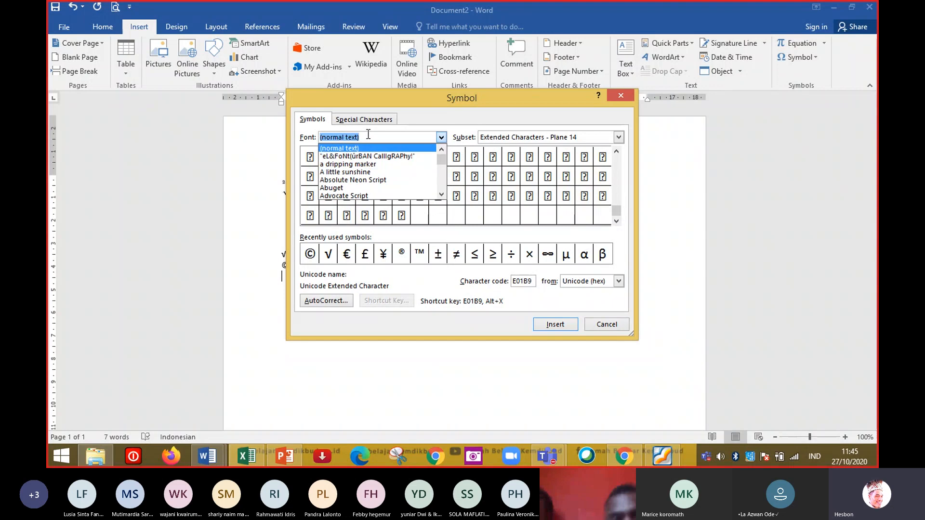
type("t")
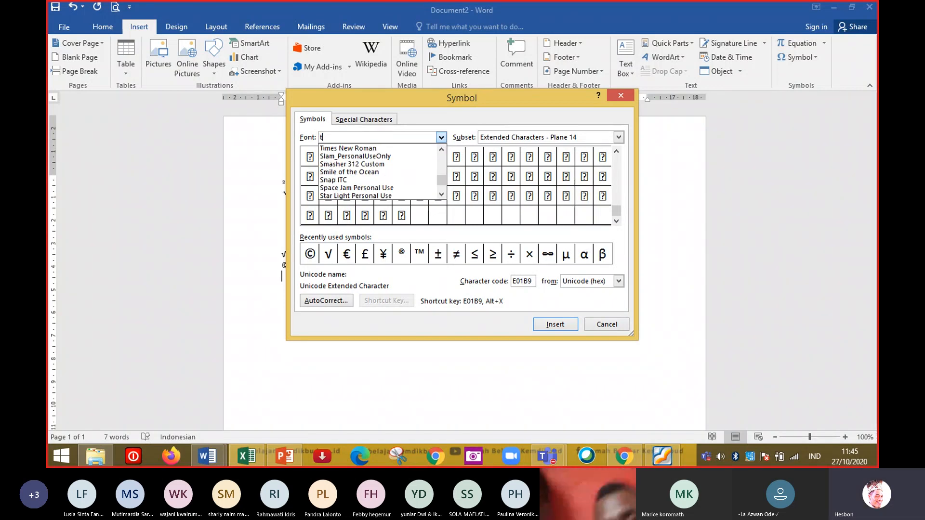
key("BackSpace")
type("ar")
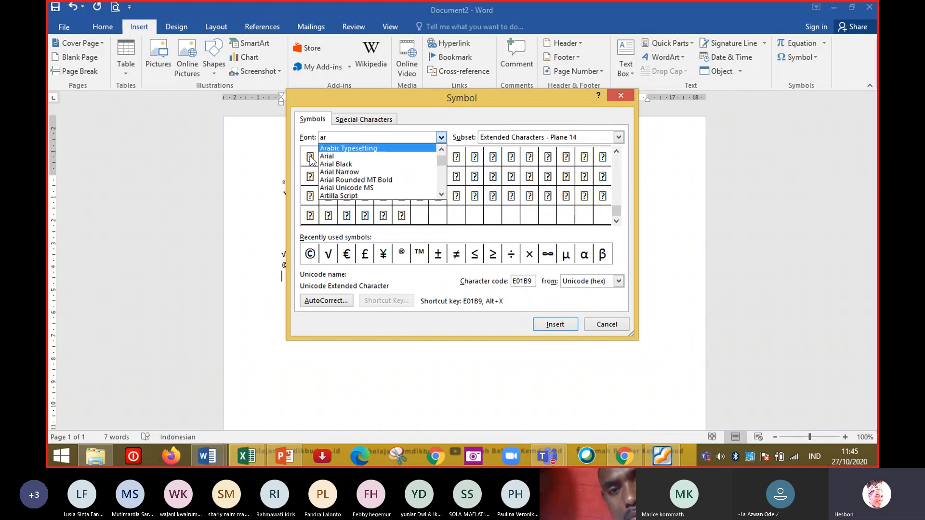
left_click(342, 163)
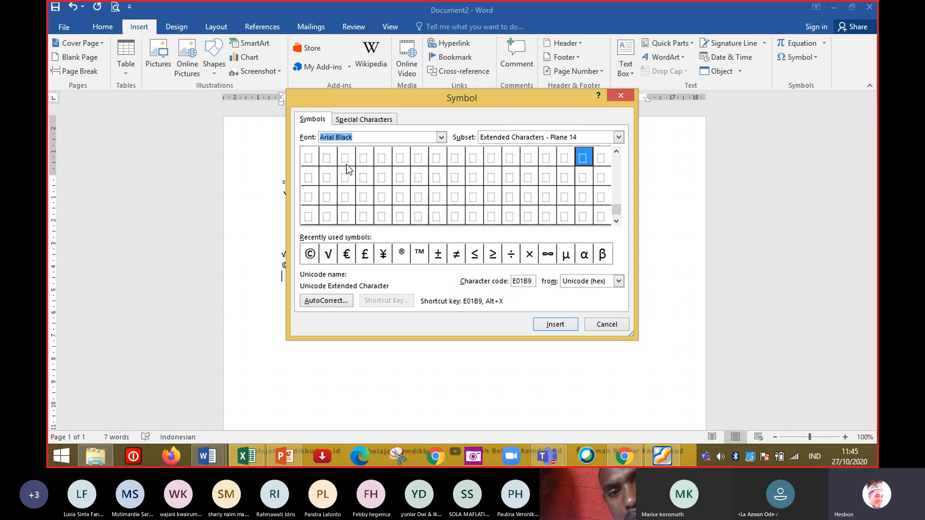
left_click(616, 172)
left_click(617, 172)
left_click(617, 172)
left_click(617, 172)
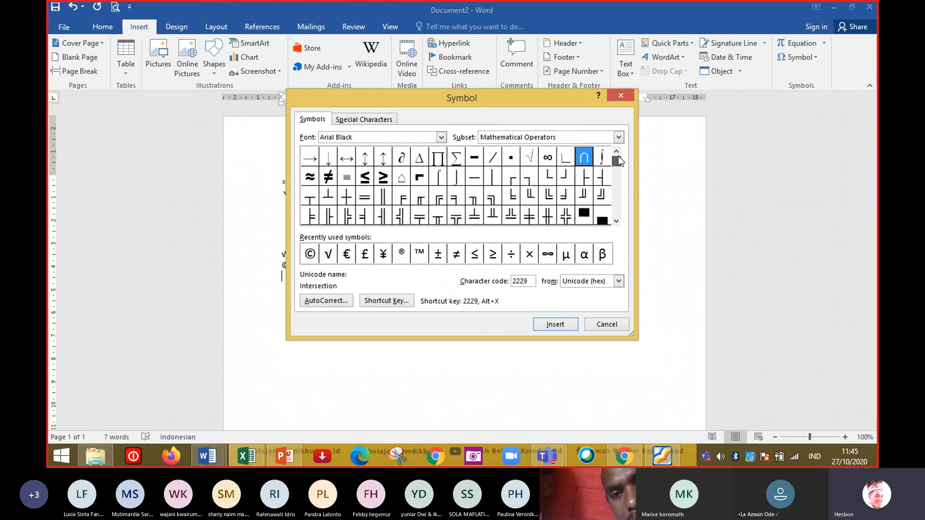
left_click_drag(618, 139, 618, 140)
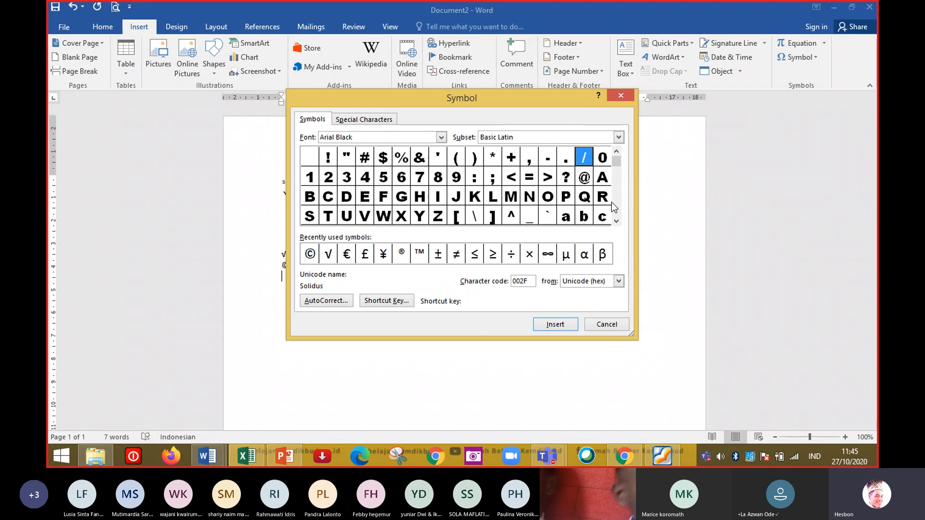
Change the symbol font in the Symbol dialog to Bell MT.
left_click(442, 138)
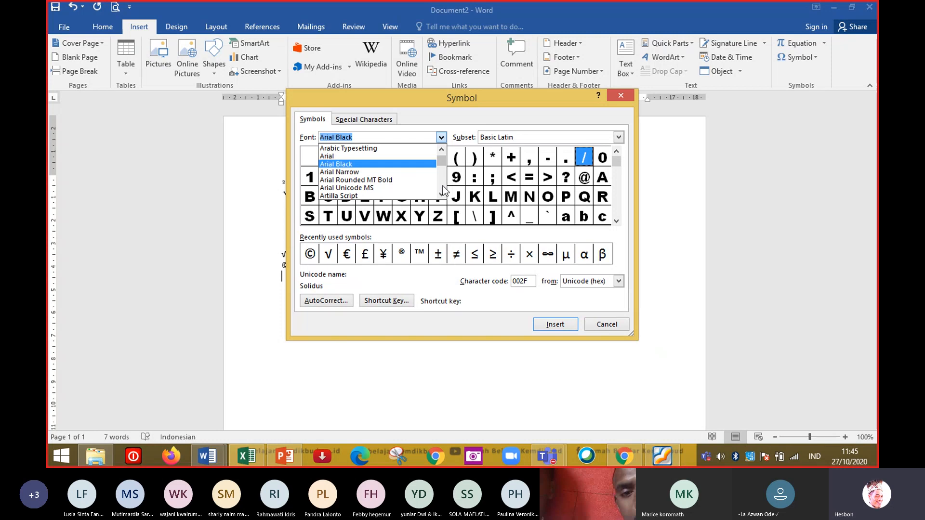
scroll(442, 188, "down", 5)
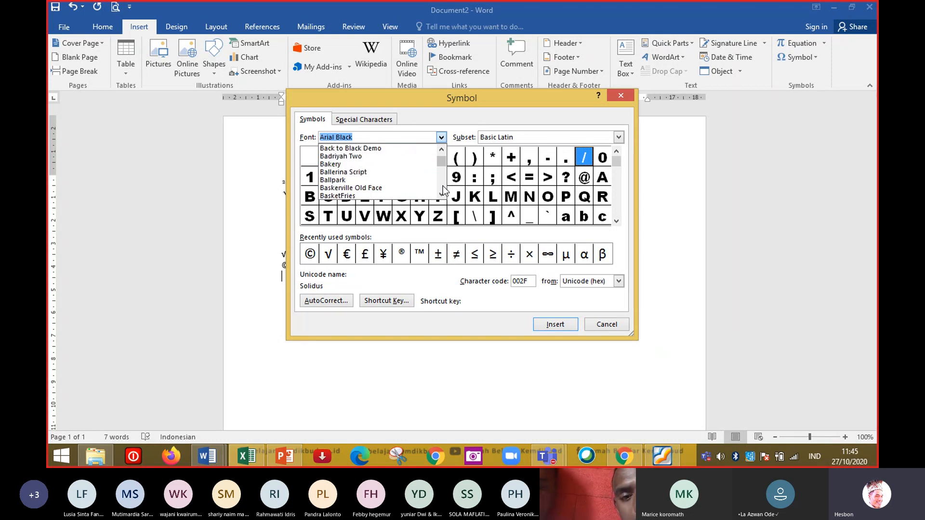
scroll(442, 188, "down", 3)
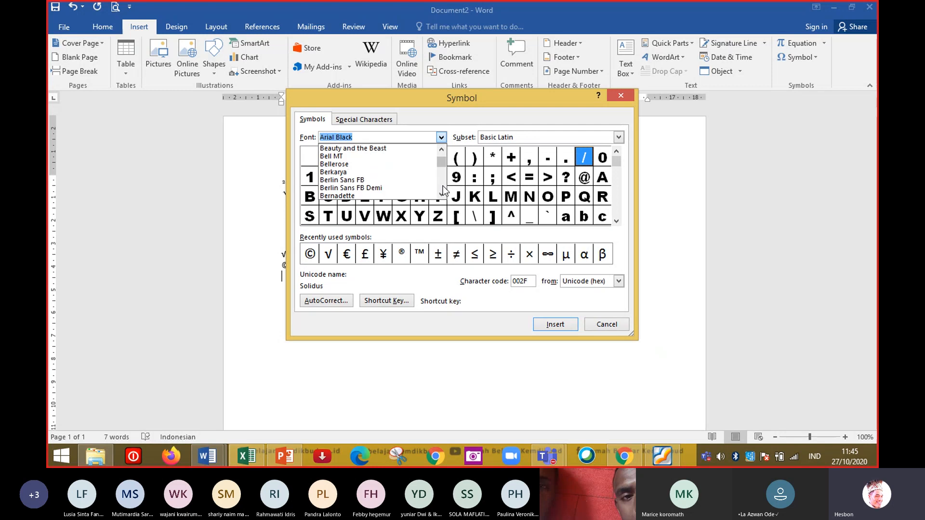
left_click(356, 156)
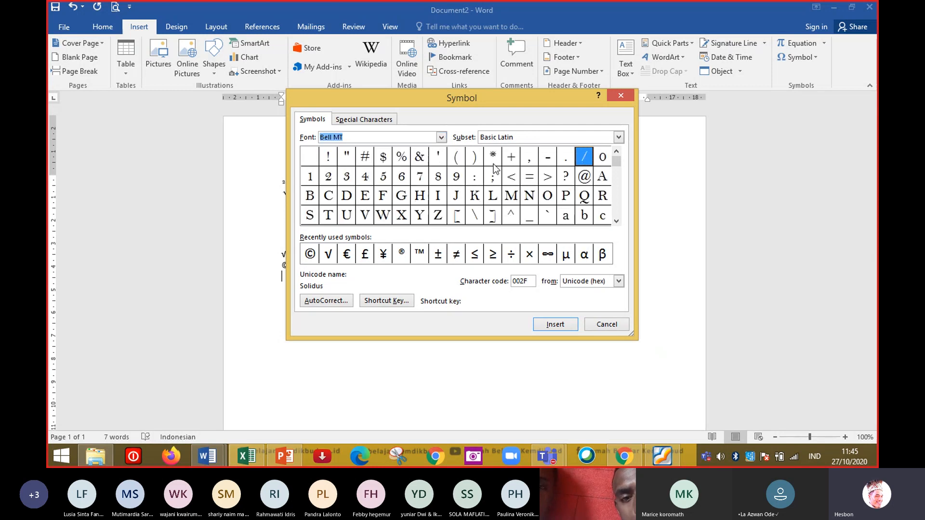
Insert two @ (Commercial At) symbols from the Bell MT set and close the Symbol dialog.
left_click(616, 198)
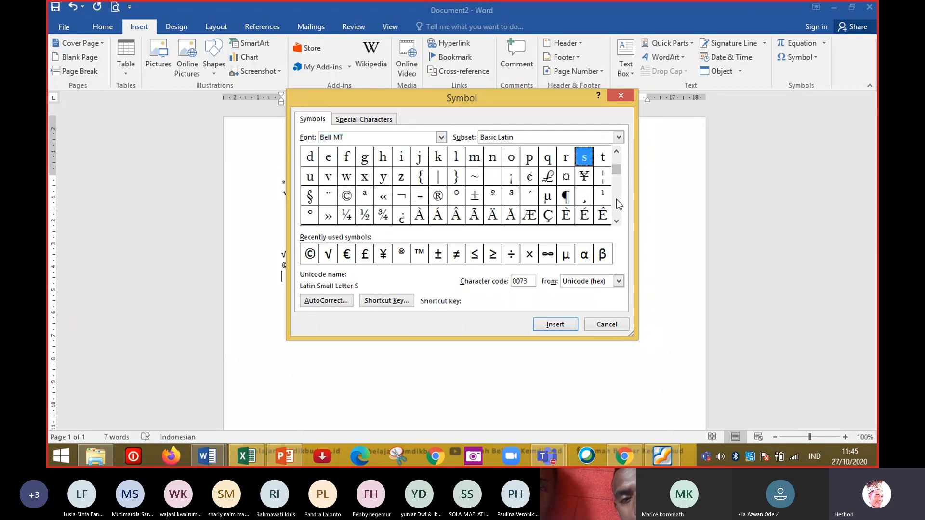
left_click(614, 158)
left_click(584, 176)
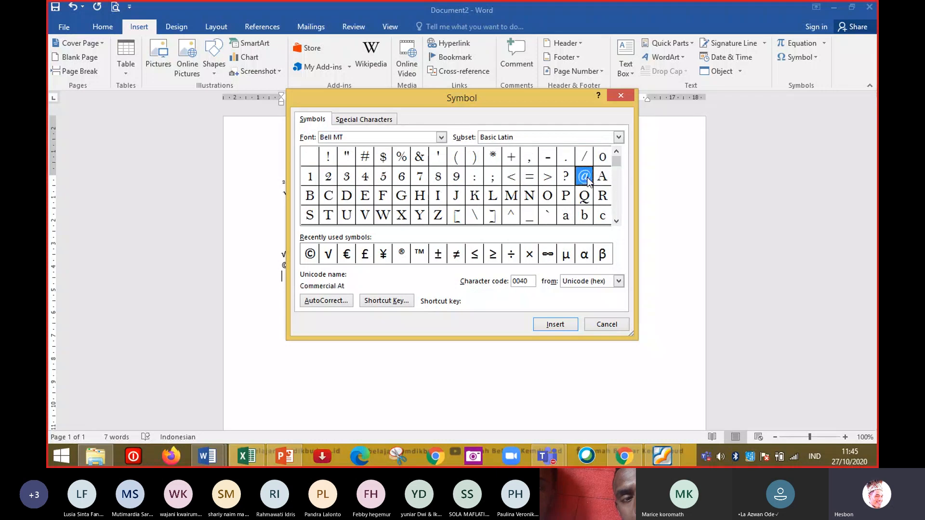
left_click(551, 324)
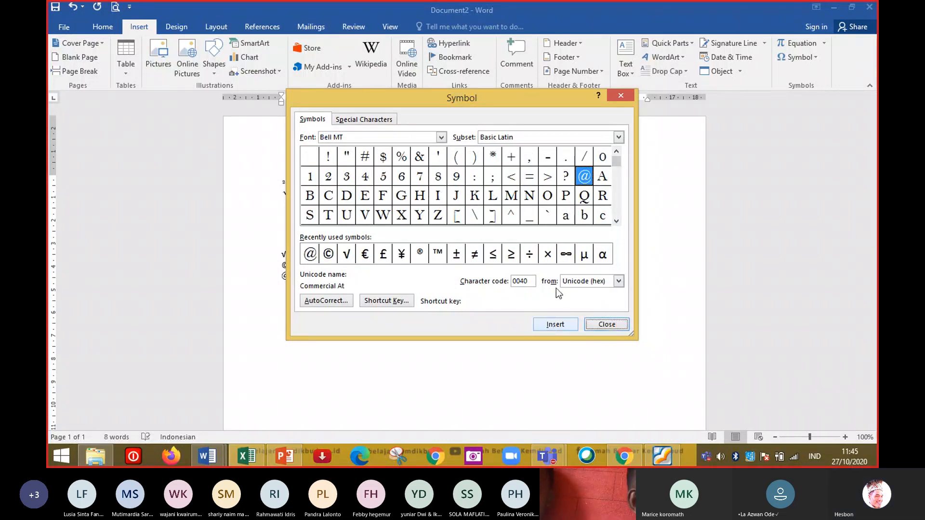
left_click(309, 254)
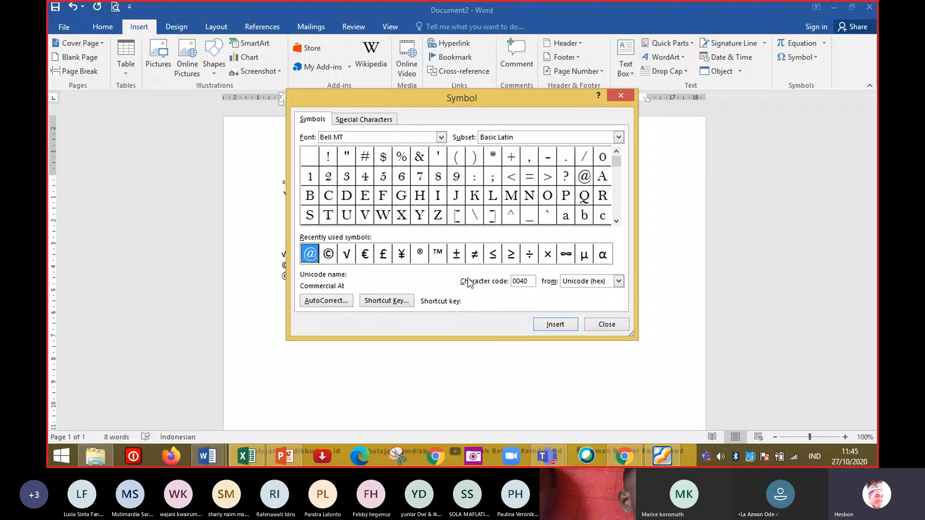
left_click(606, 322)
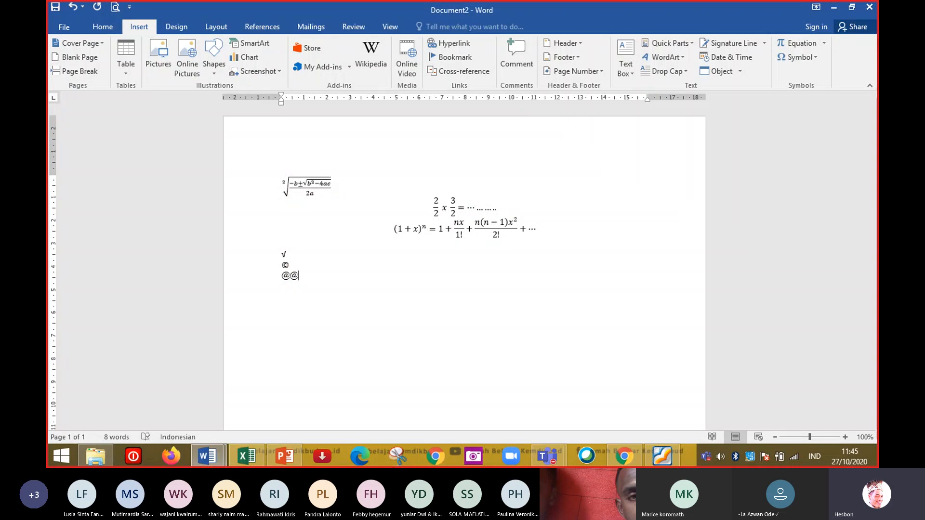
Switch across open windows to the Word document 2. MICROSOFT WORD Ganjil 2020 menu Daftar isi.
mouse_move(284, 457)
left_click(246, 456)
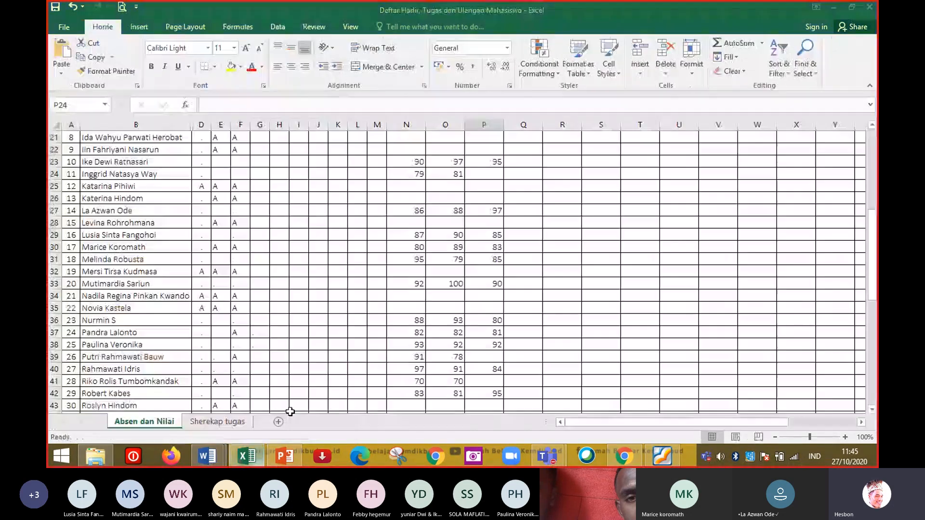
left_click(285, 455)
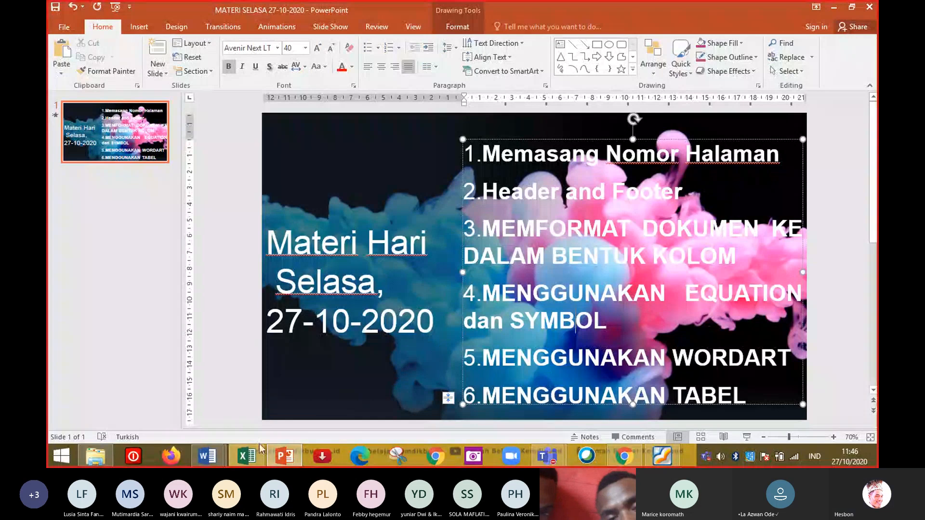
left_click(219, 456)
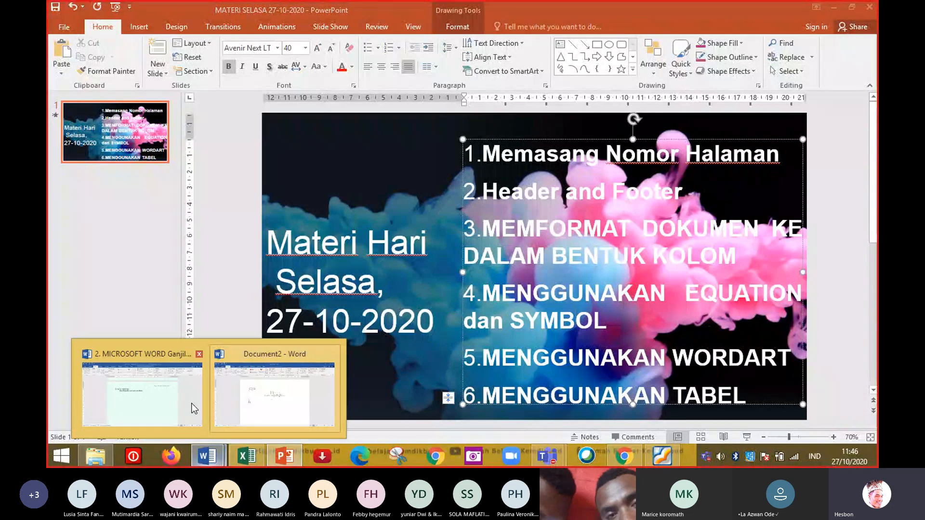
left_click(275, 403)
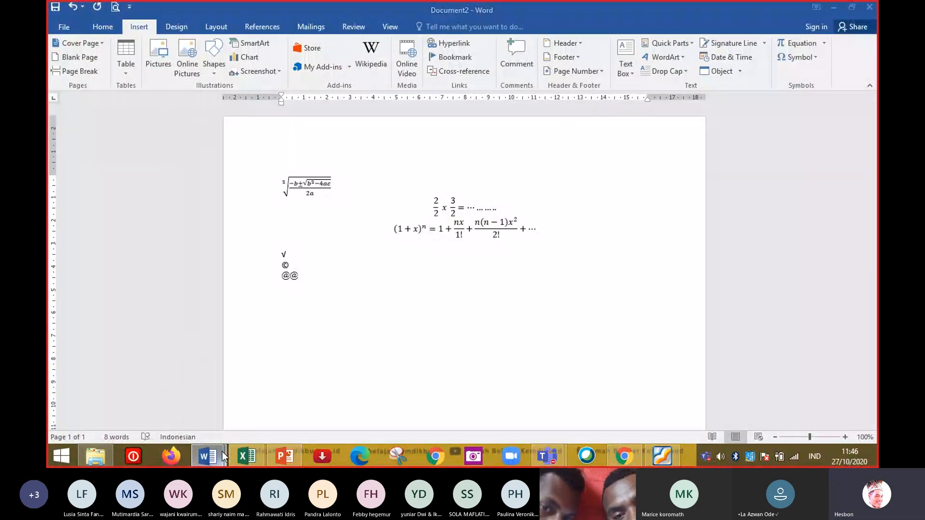
left_click(161, 400)
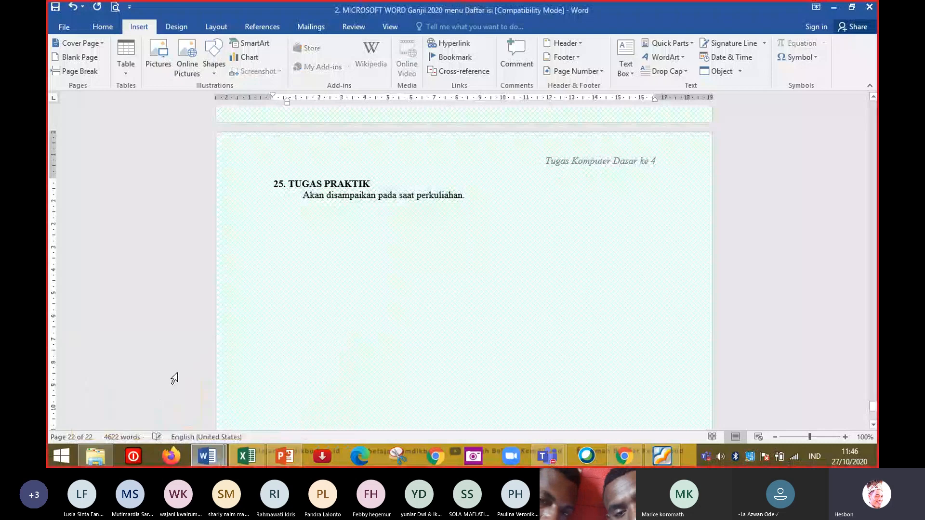
Select the title Materi Perkuliahan Komputer Dasar at the document start and convert it to a blue shadowed WordArt.
key("ctrl+Home")
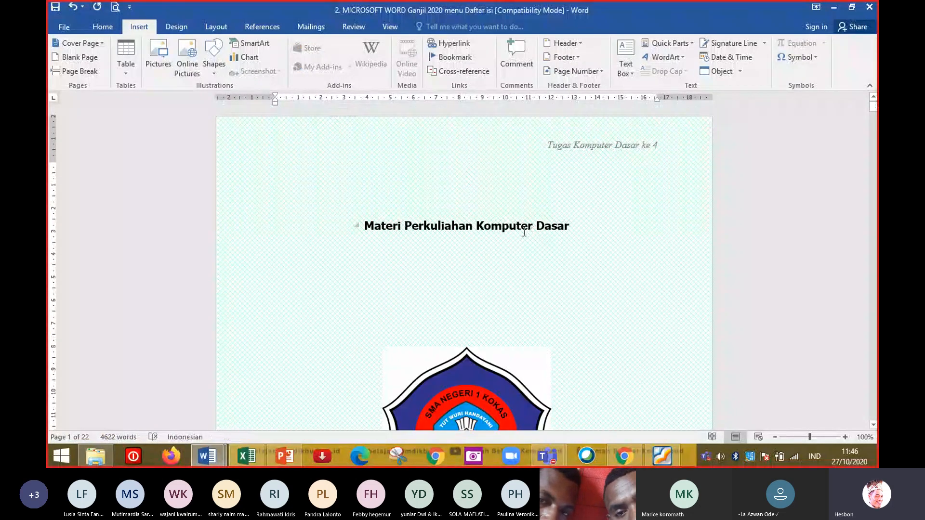
left_click(424, 224)
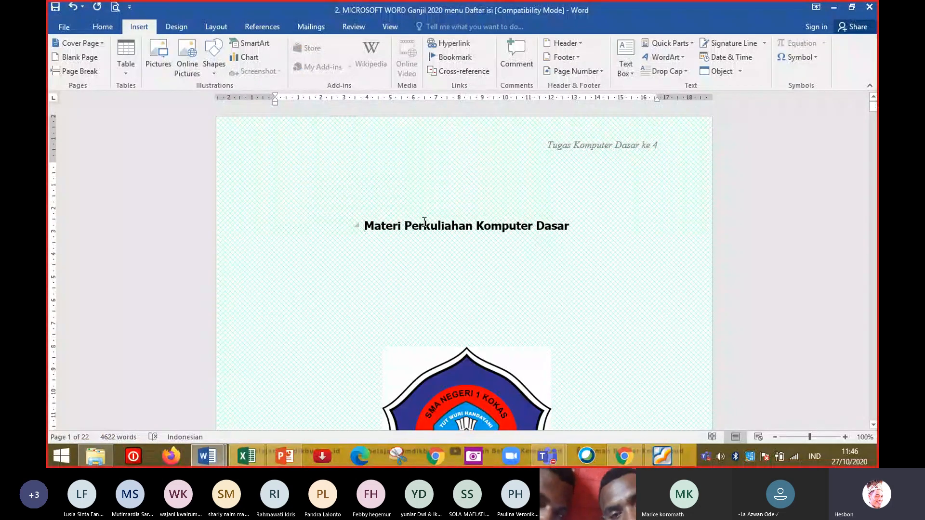
triple_click(424, 224)
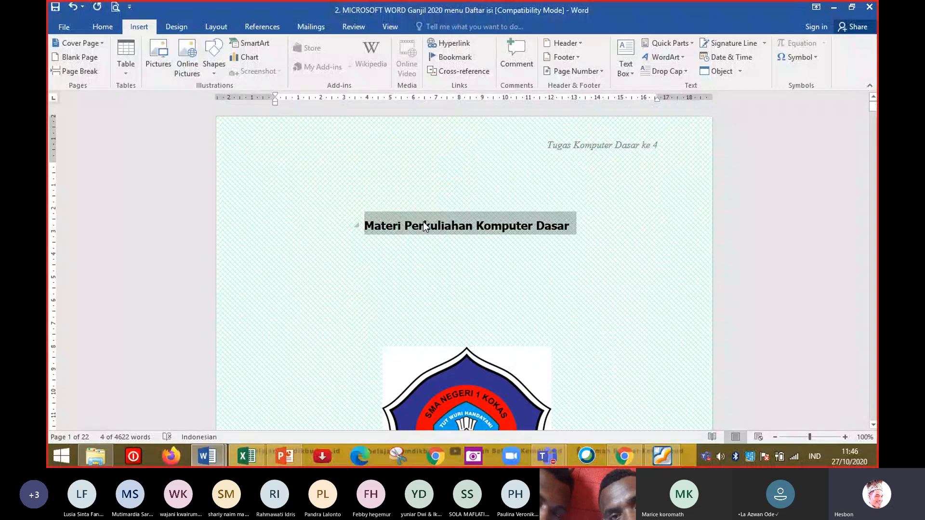
key("shift+Left")
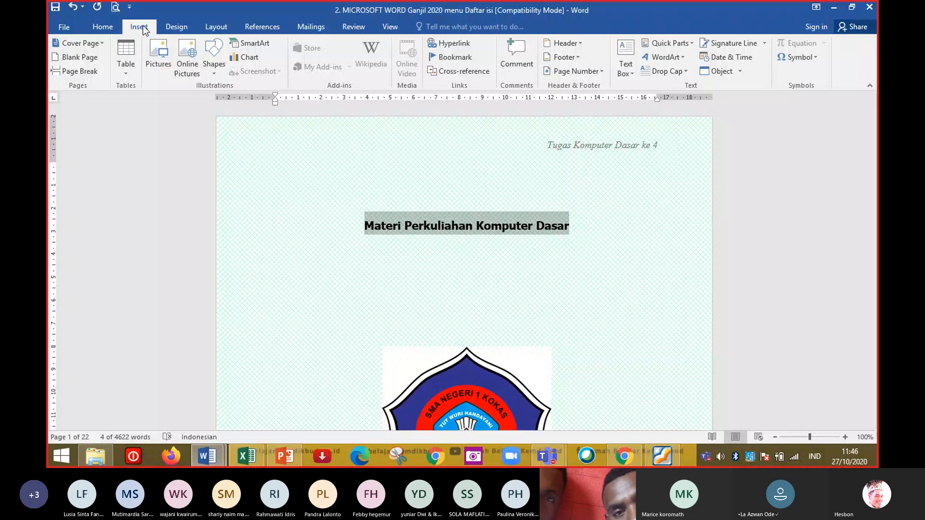
left_click(683, 58)
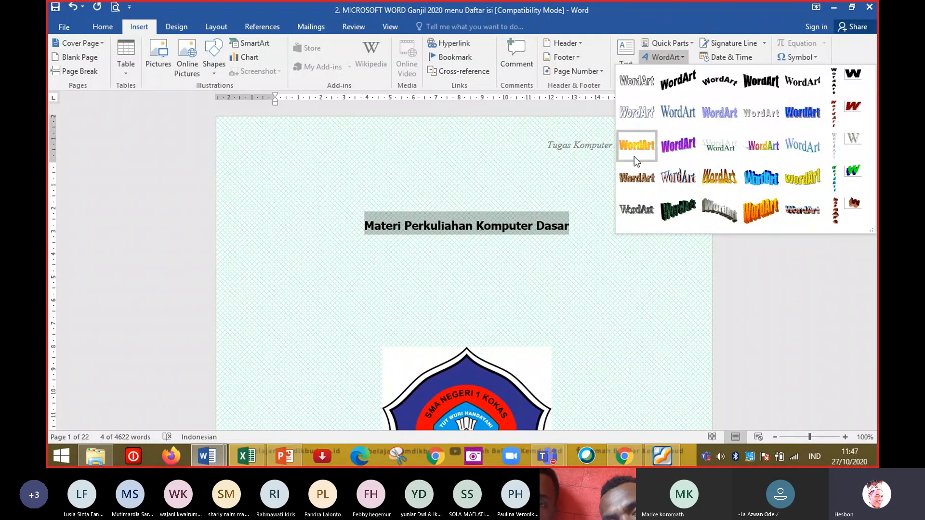
left_click(790, 153)
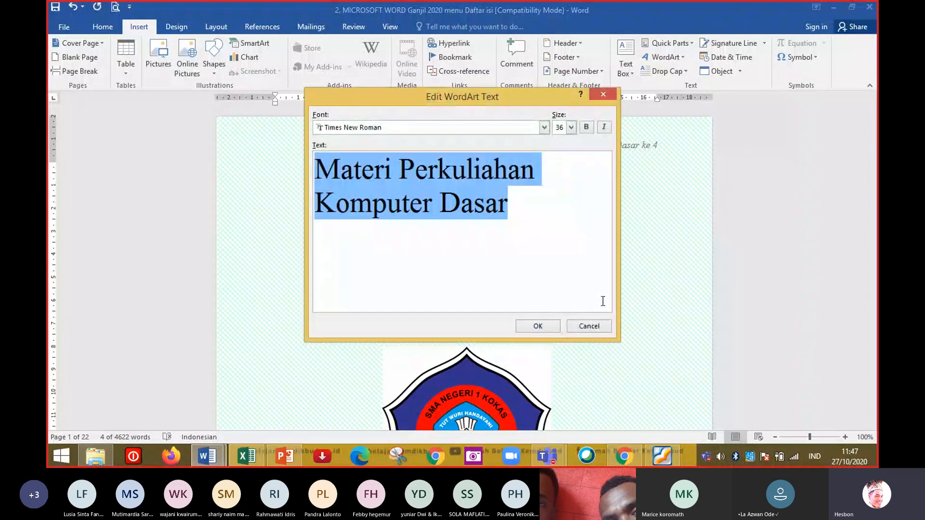
left_click(526, 330)
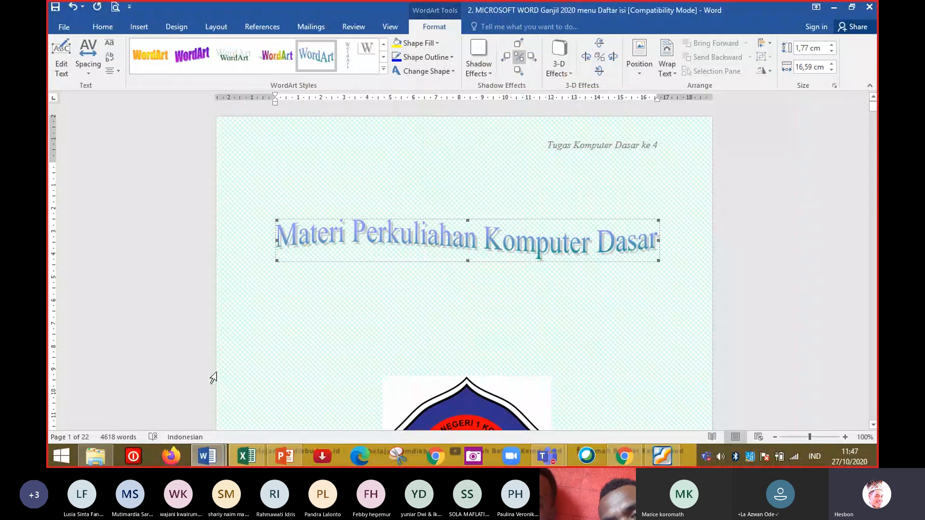
Back in Document2, type Materi Komputer Dasar on a new line and select that line.
left_click(207, 456)
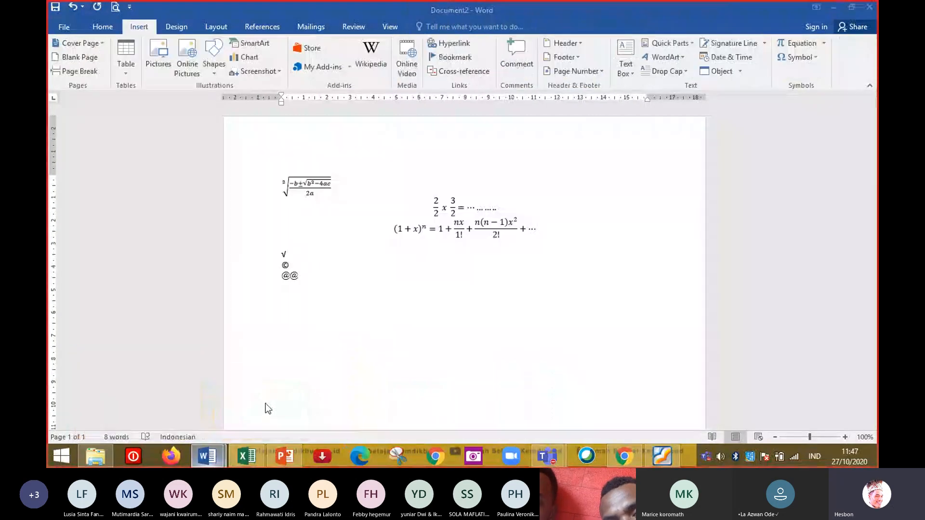
left_click(264, 403)
key("Return")
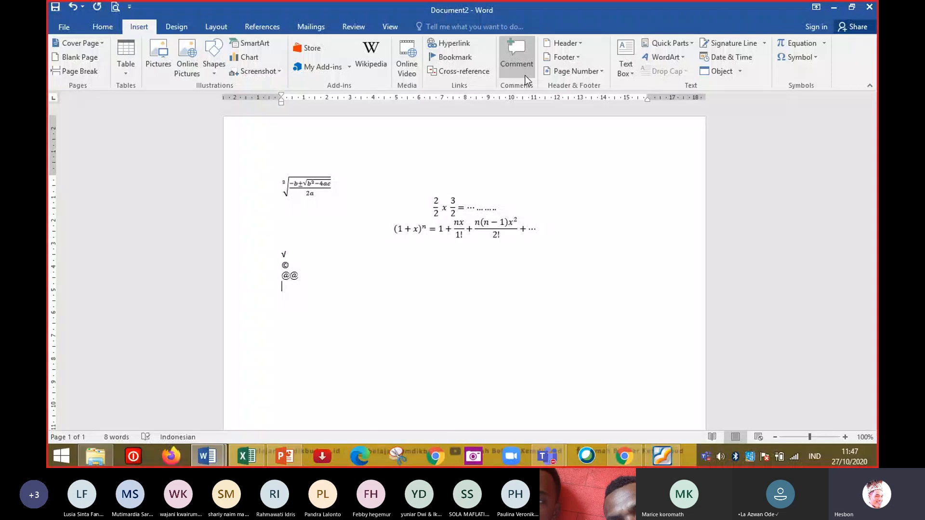
type("M")
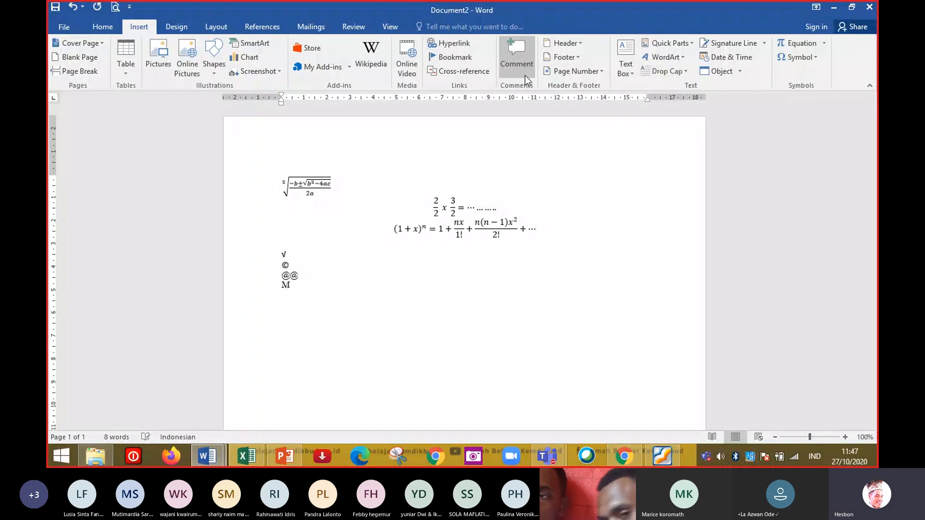
type("ateri Kompu")
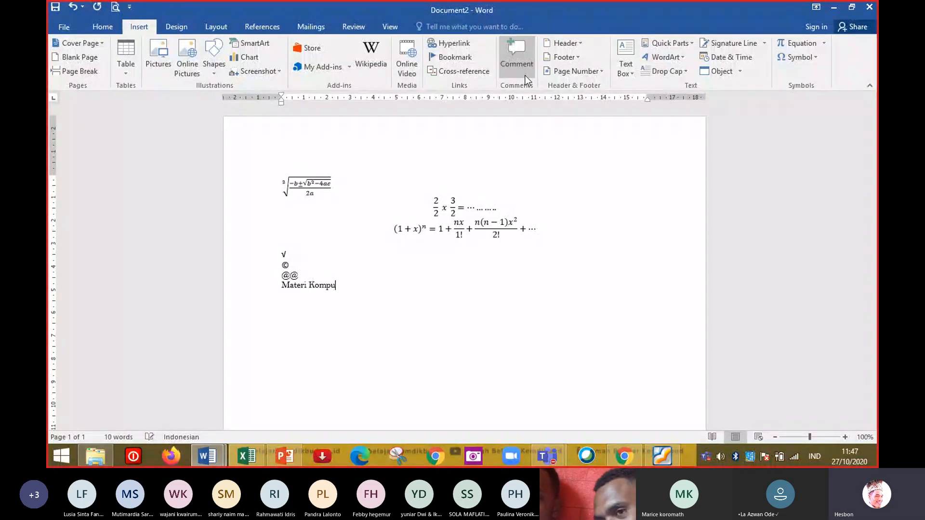
type("ter Dasar")
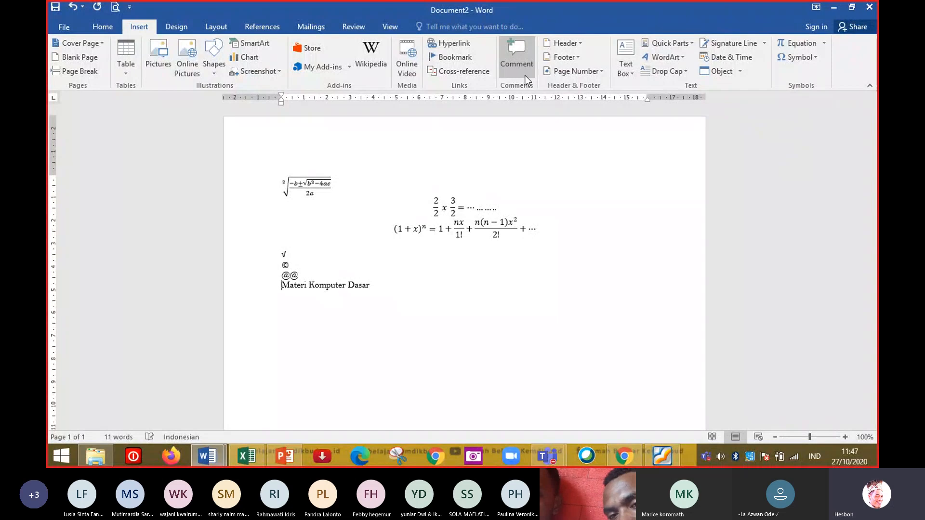
key("shift+Home")
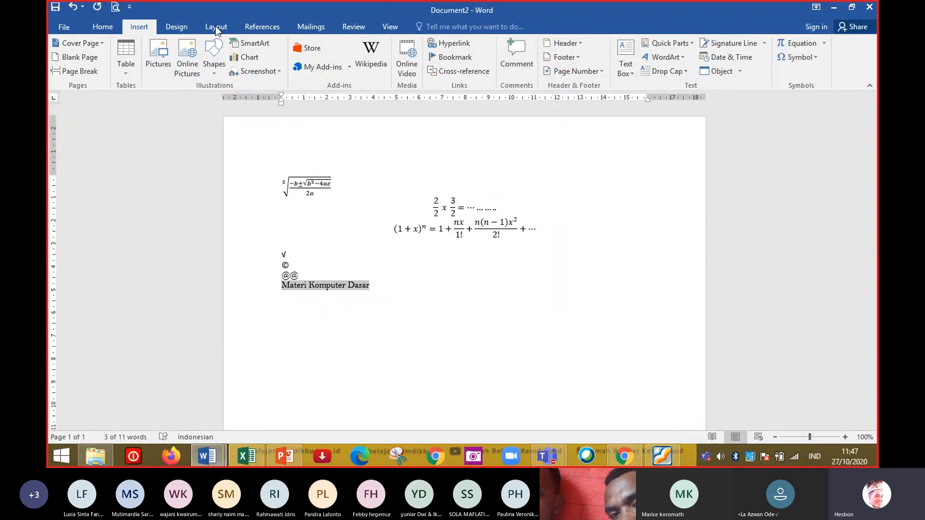
Compare the WordArt style gallery here with the WordArt styles available for the title in the other document.
left_click(684, 58)
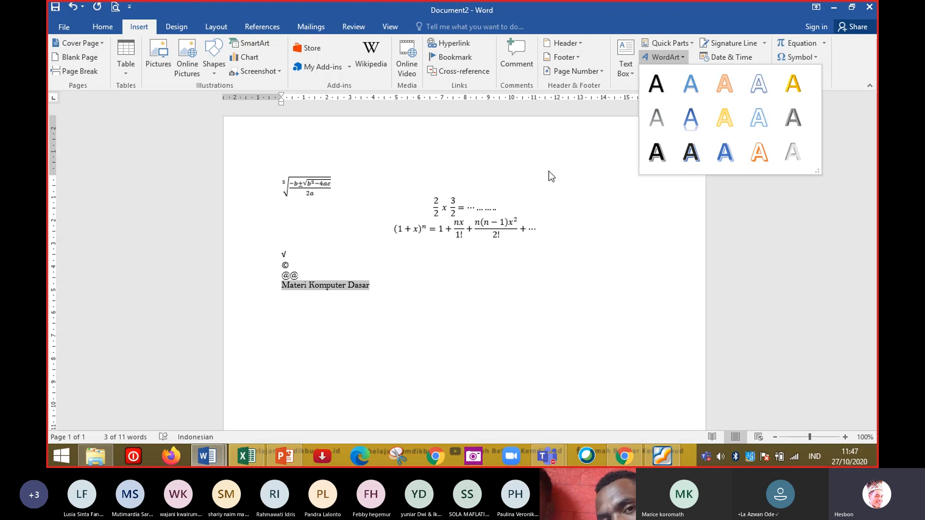
mouse_move(207, 456)
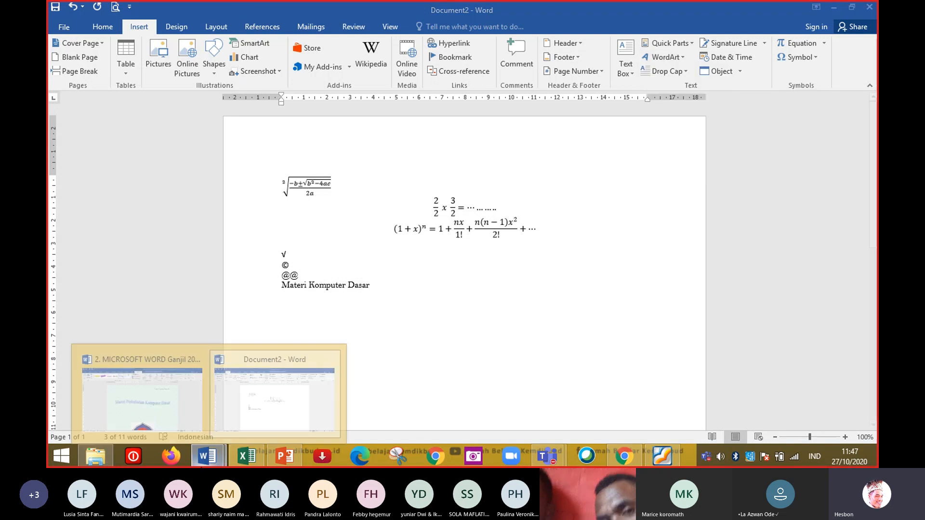
left_click(190, 423)
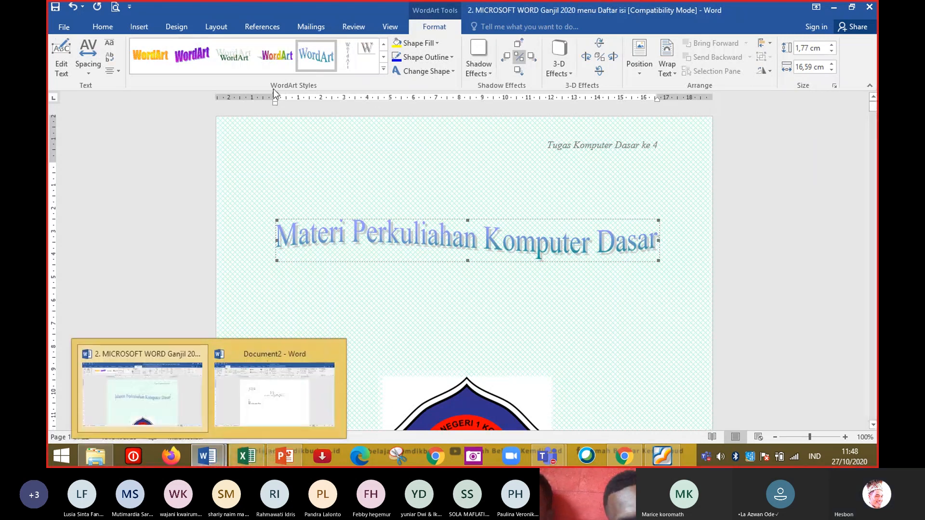
left_click(384, 70)
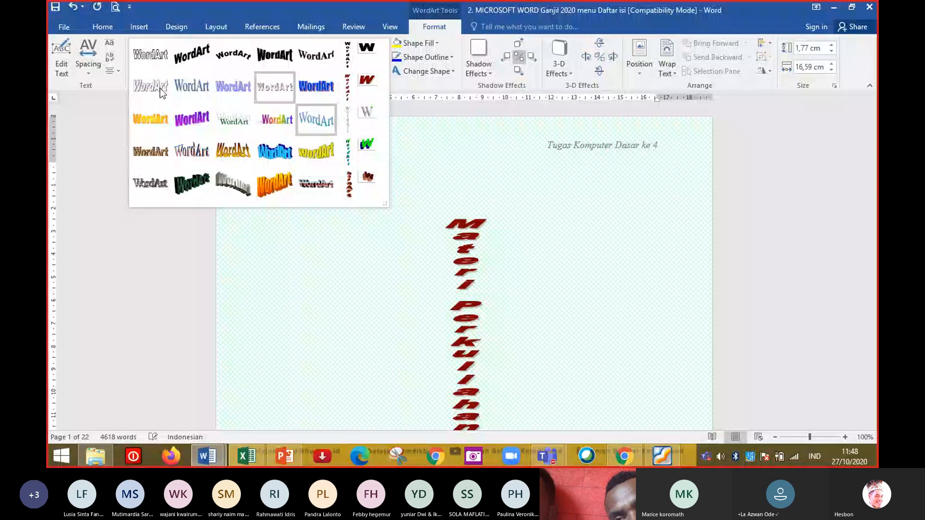
left_click(207, 456)
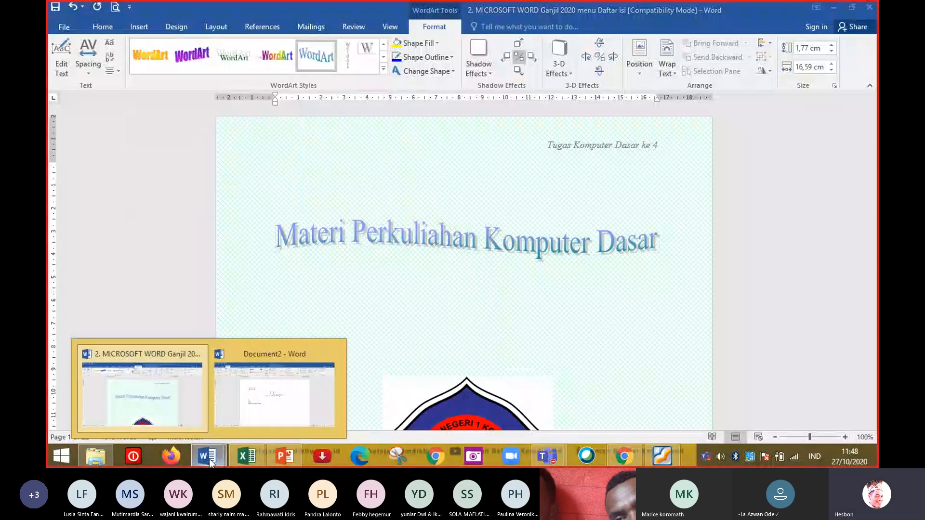
Convert the selected Materi Komputer Dasar line to WordArt using the orange outlined style.
left_click(287, 406)
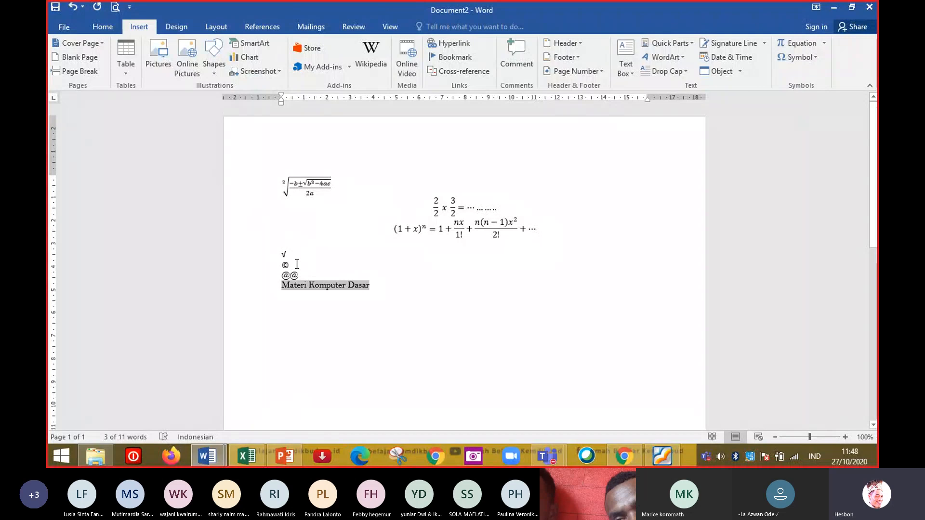
left_click(682, 57)
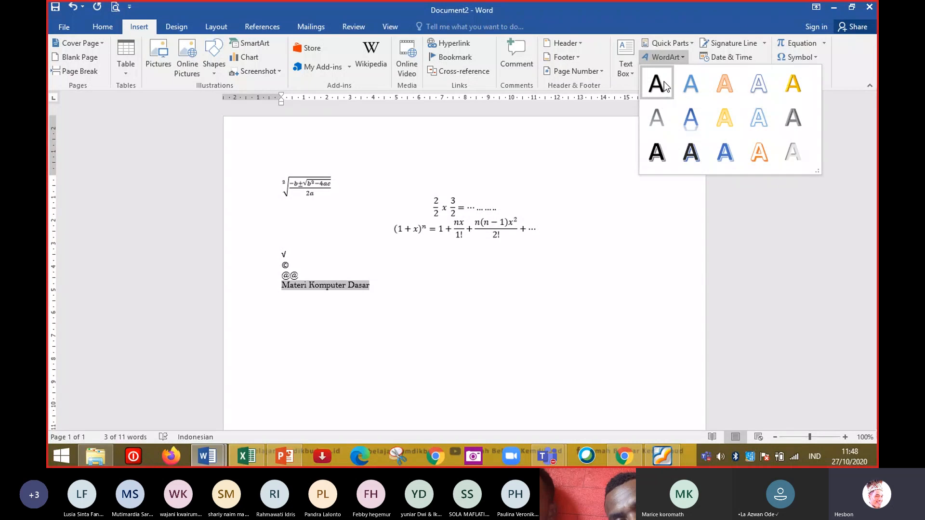
left_click(730, 93)
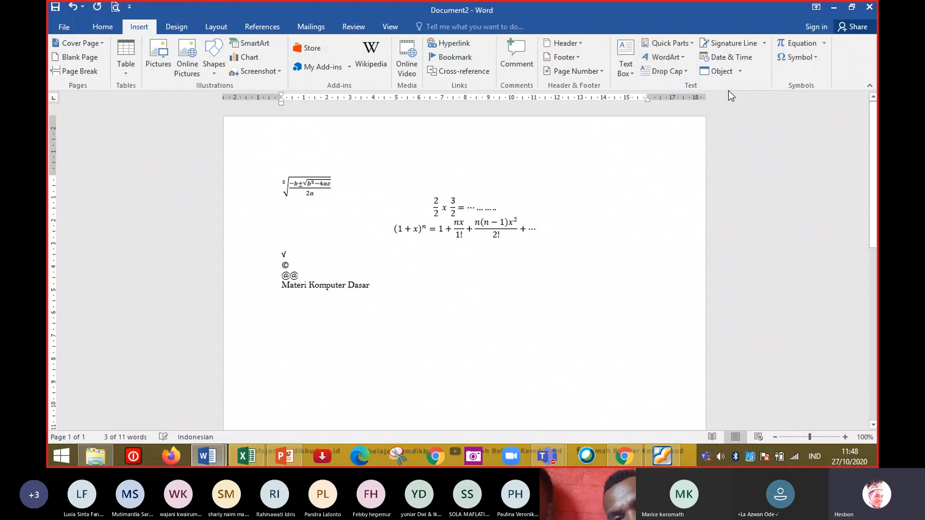
Move the Materi Komputer Dasar WordArt slightly down and right below the symbols, then deselect it.
left_click_drag(507, 285, 547, 306)
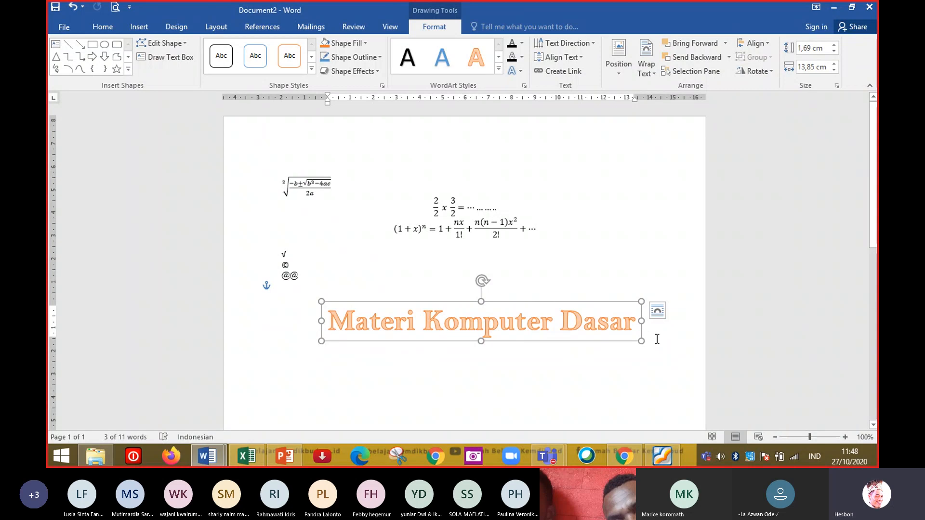
left_click(657, 338)
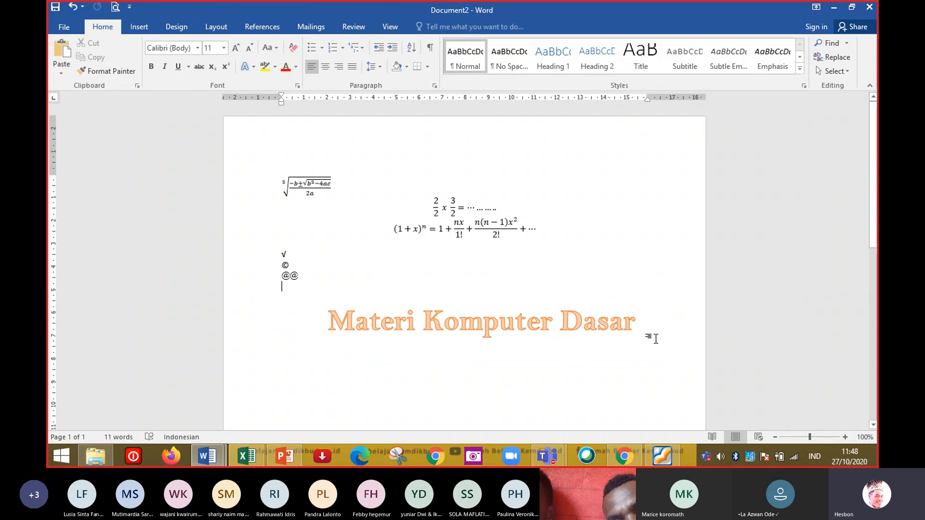
Copy the WordArt's text and paste it as a new line below the symbols.
left_click(555, 341)
key("ctrl+a")
key("ctrl+c")
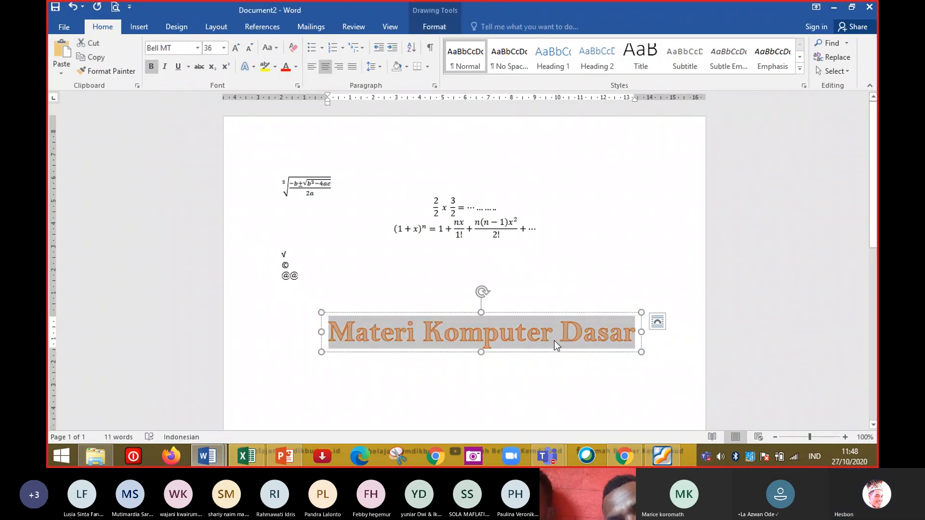
left_click(675, 374)
key("Return")
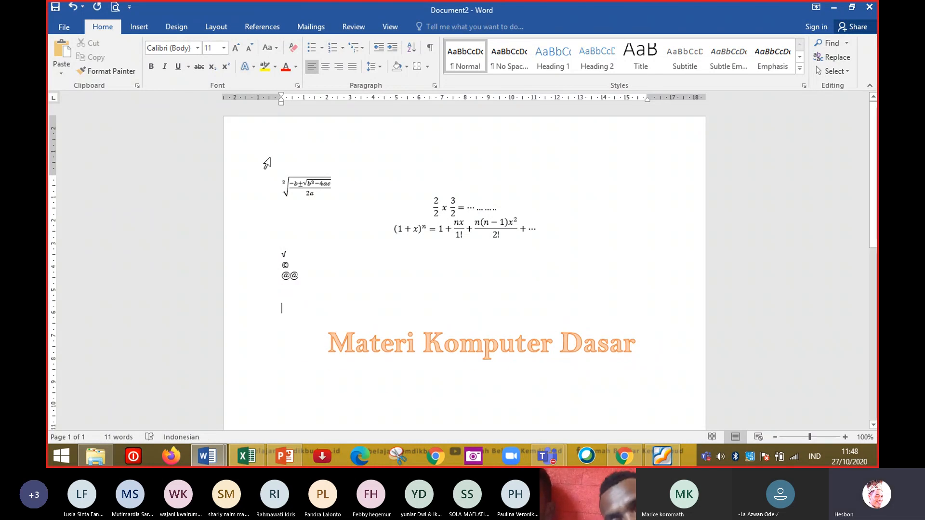
key("ctrl+v")
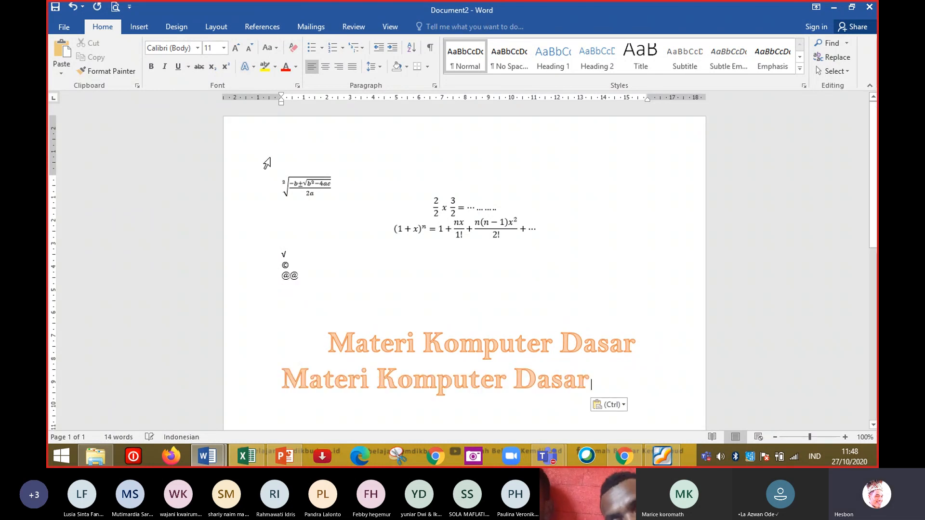
Select the pasted Materi Komputer Dasar line and convert it to WordArt.
left_click(318, 380)
key("Up")
key("Right")
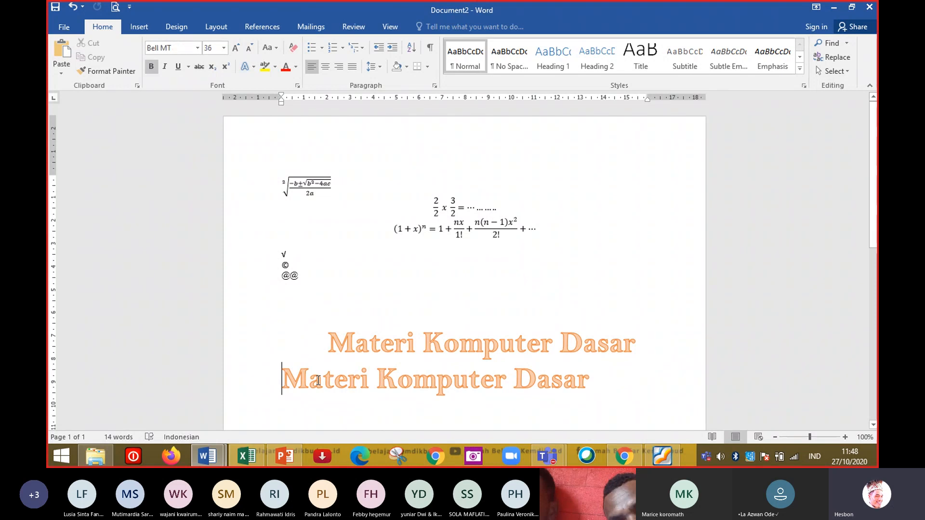
key("shift+Down")
key("shift+Left")
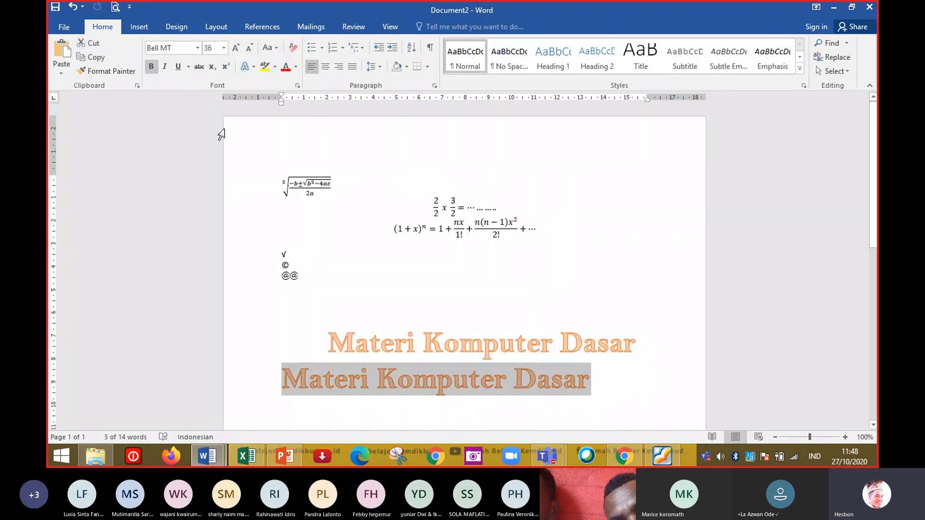
left_click(139, 27)
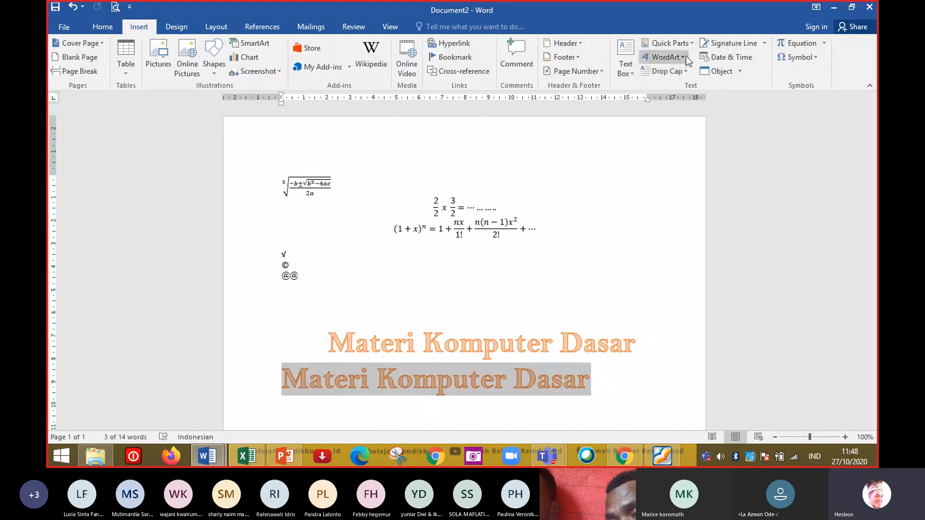
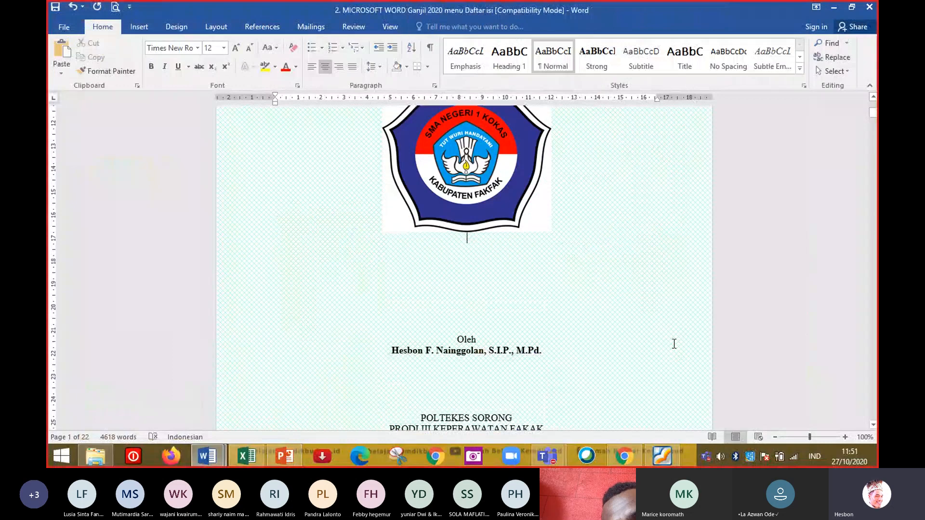
key("Page_Down")
key("Page_Down")
key("Page_Down")
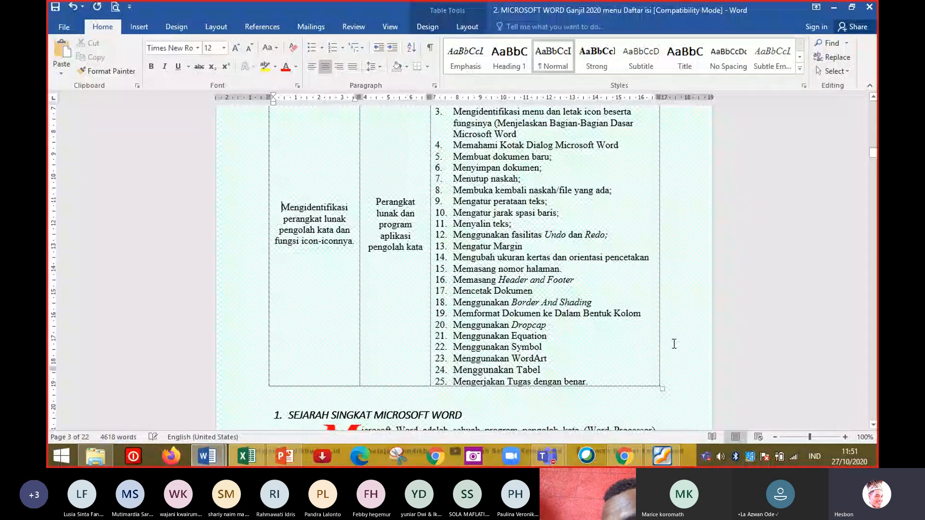
Page through the course document to review its sections and material.
key("Page_Down")
key("Page_Down")
key("Page_Down")
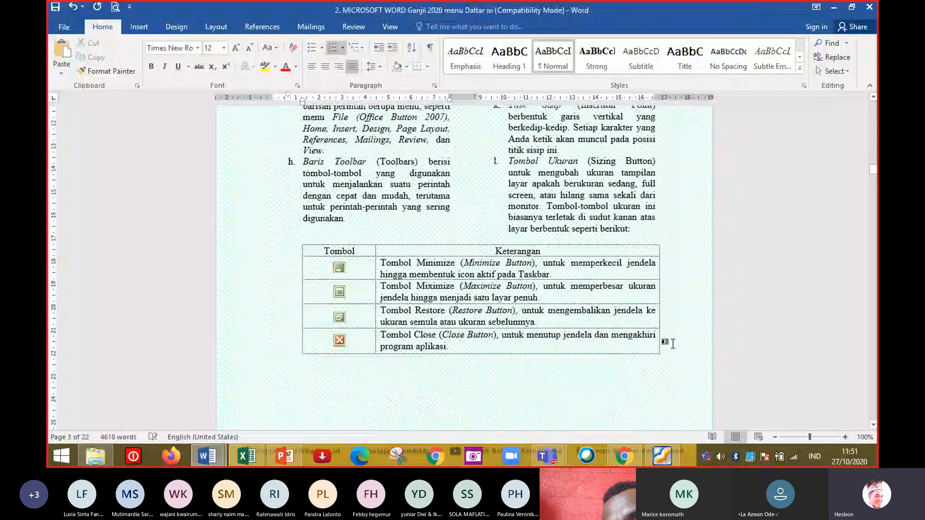
key("Page_Down")
key("Page_Down")
key("Page_Down")
key("Page_Down")
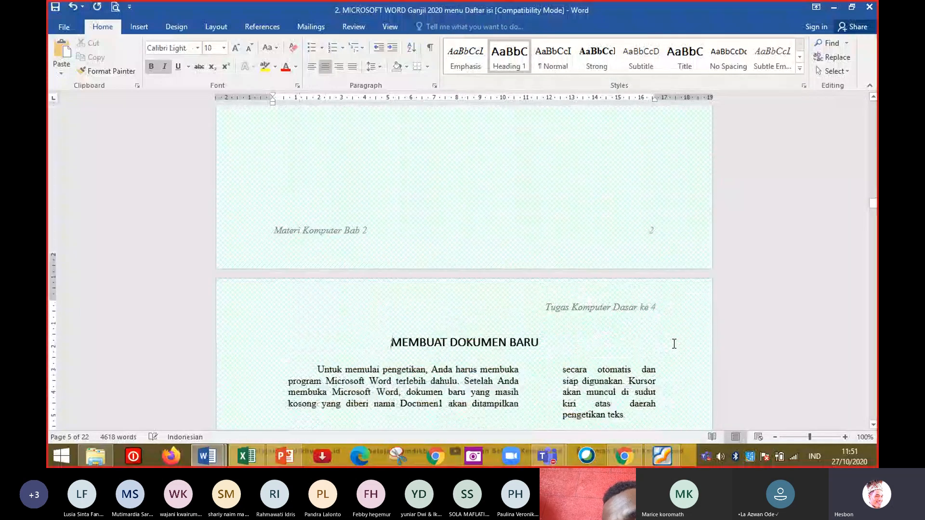
key("Page_Down")
key("Page_Down")
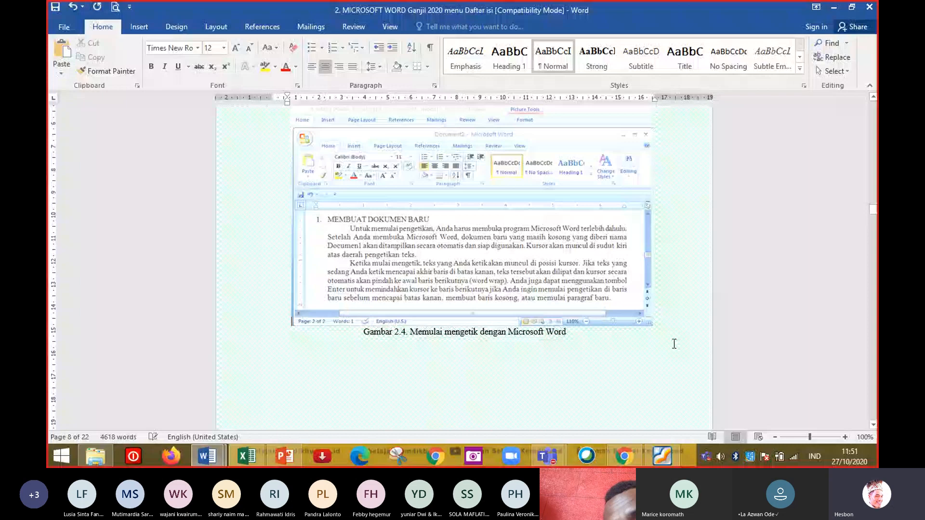
key("Page_Down")
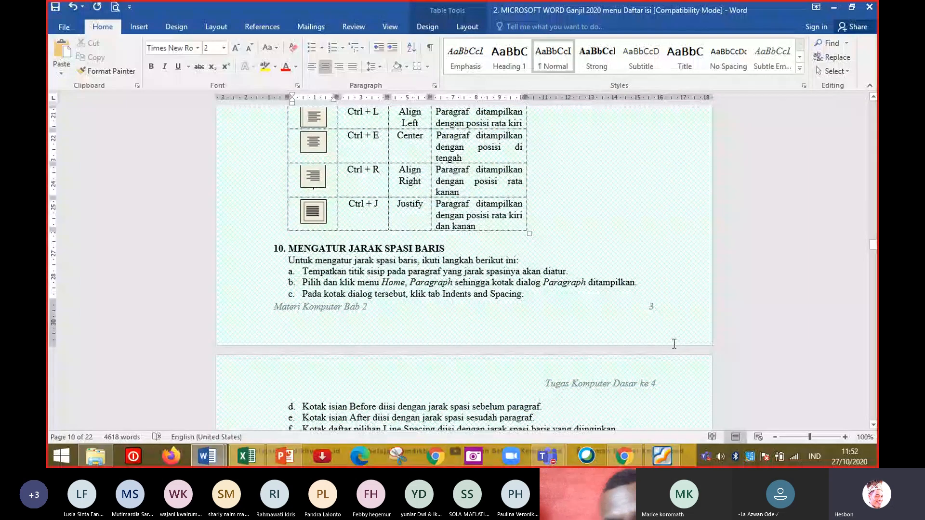
key("Page_Down")
key("Page_Down")
key("Page_Down")
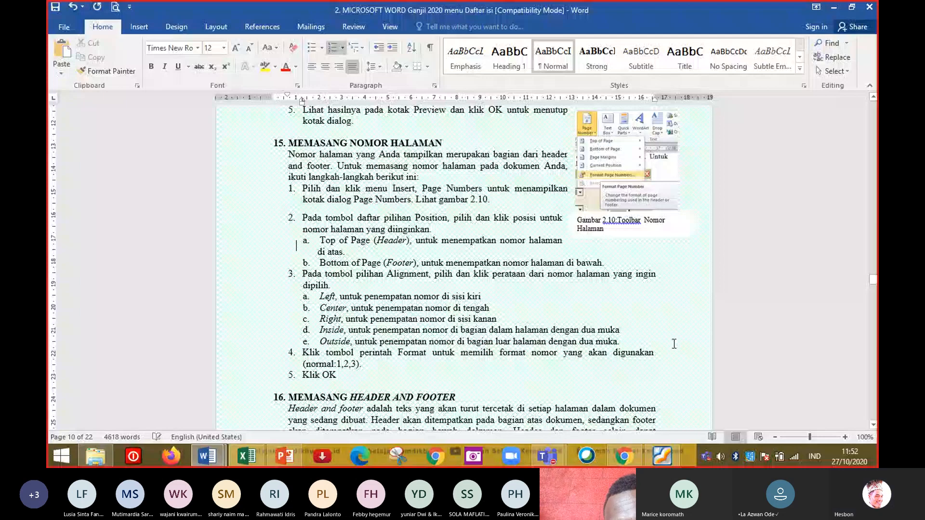
Insert a four-column, four-row table at the end of the document below Tugas Praktik.
key("ctrl+End")
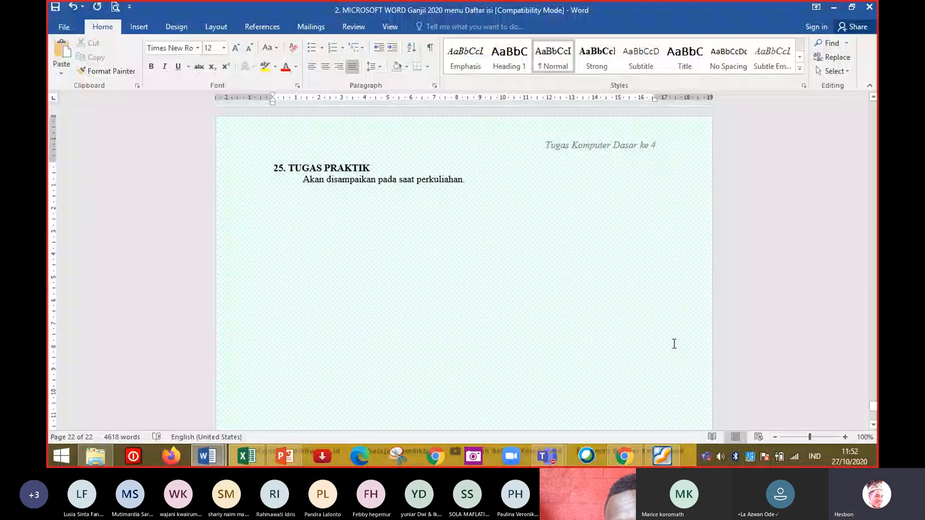
key("alt+Tab")
key("alt+Tab")
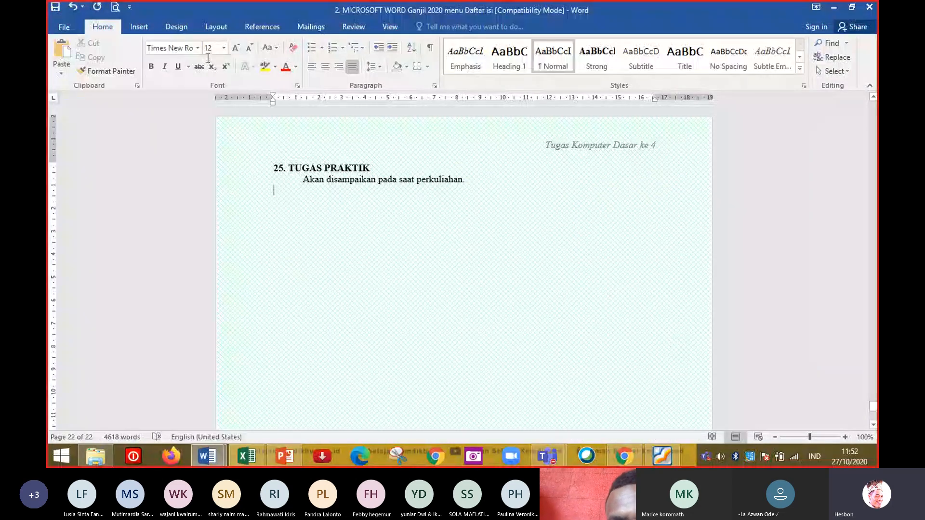
left_click(139, 27)
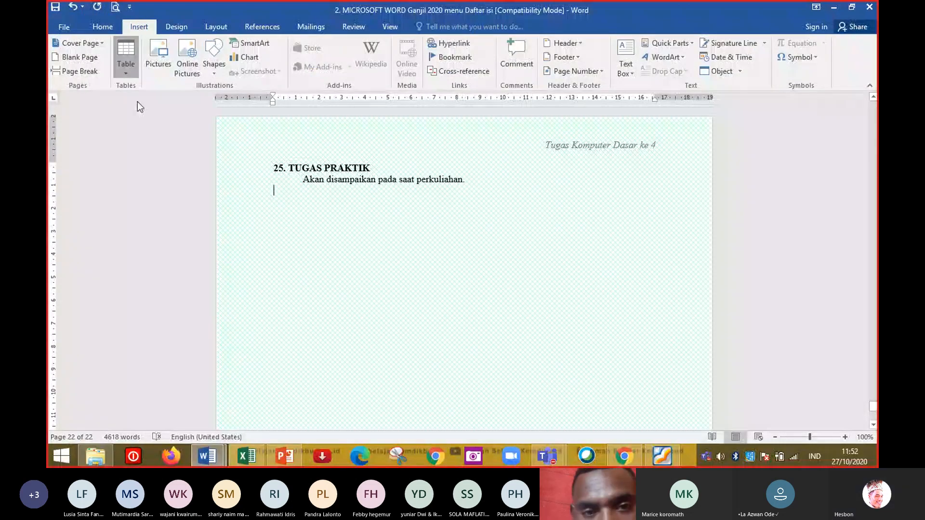
left_click(125, 63)
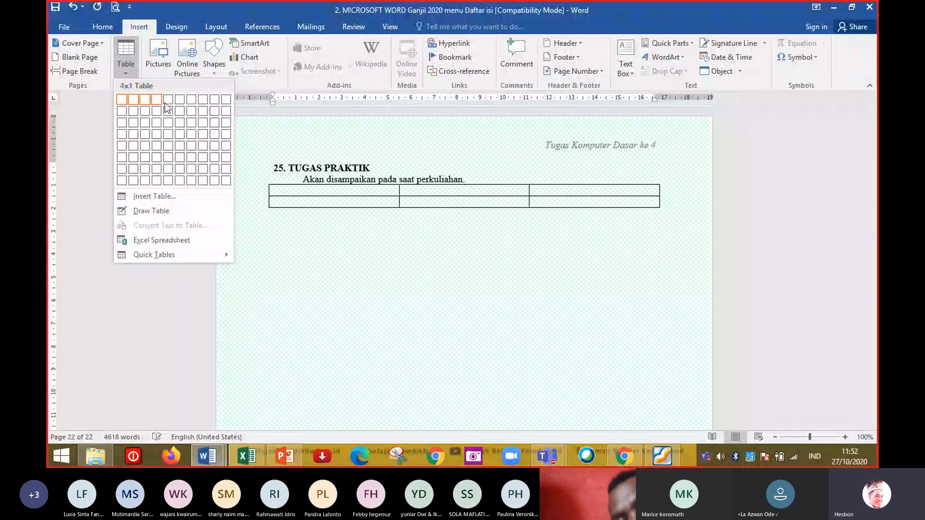
left_click(156, 136)
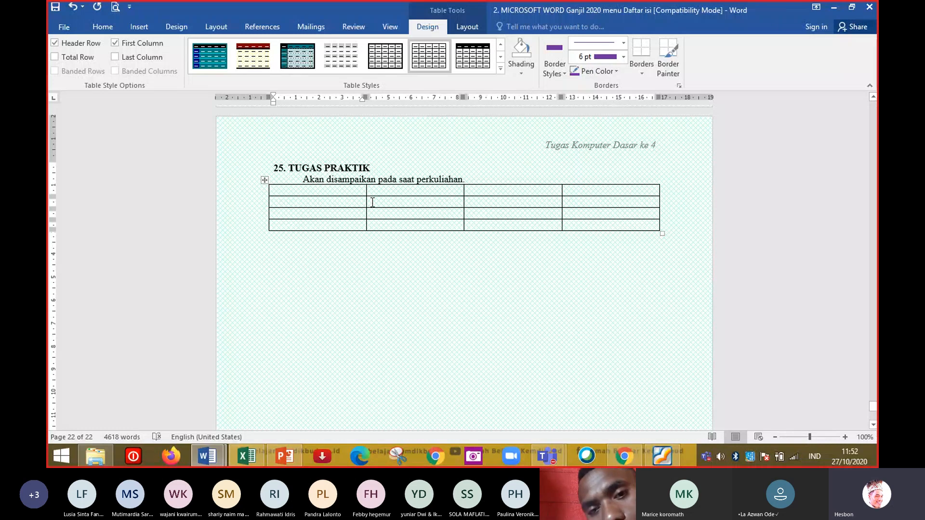
Select a table row and then each column of the table in turn.
left_click(243, 194)
left_click(232, 202)
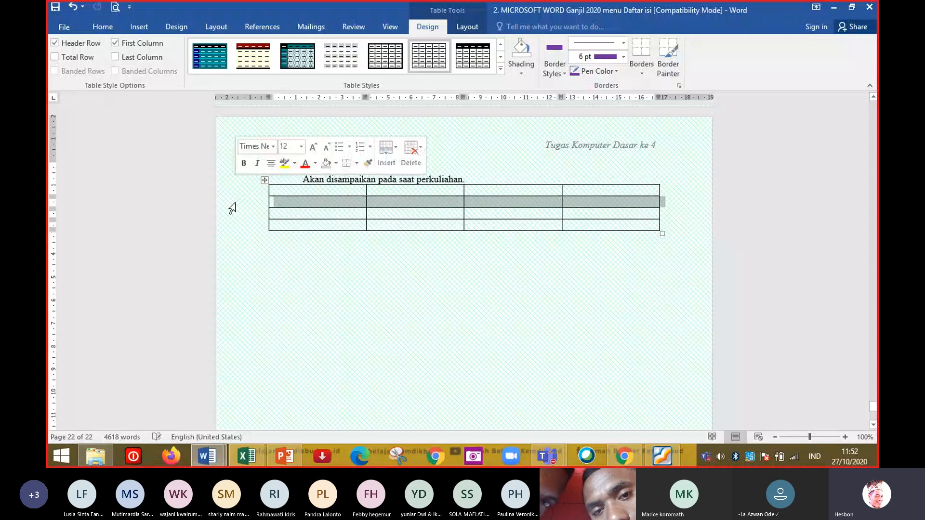
left_click(231, 238)
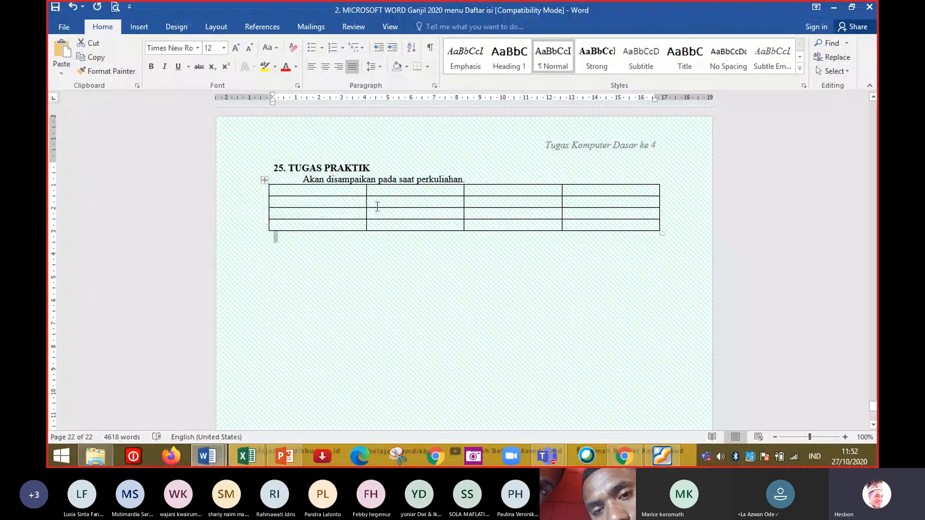
left_click(347, 182)
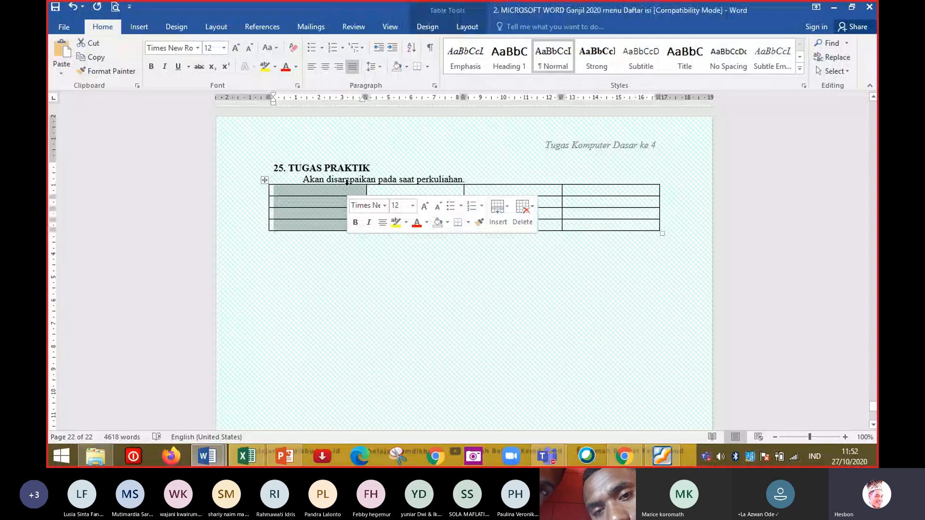
left_click(457, 185)
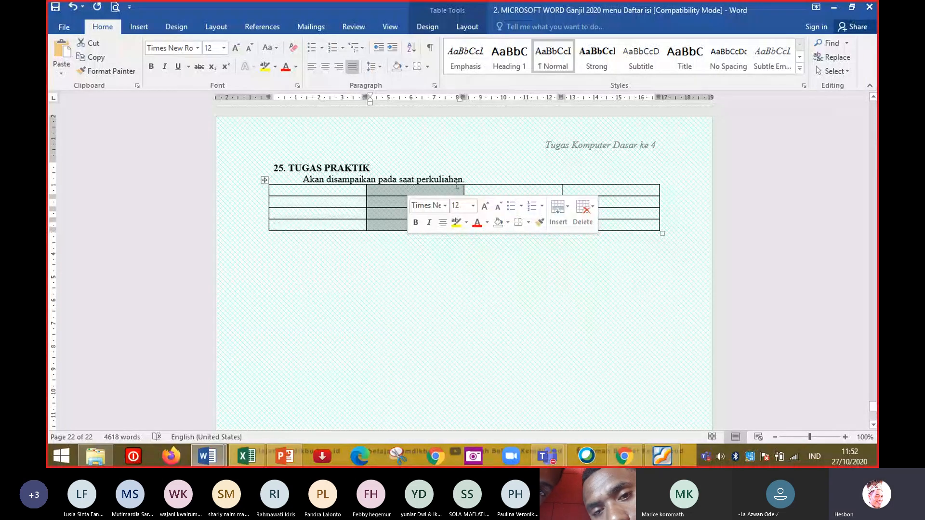
left_click(501, 186)
left_click(500, 182)
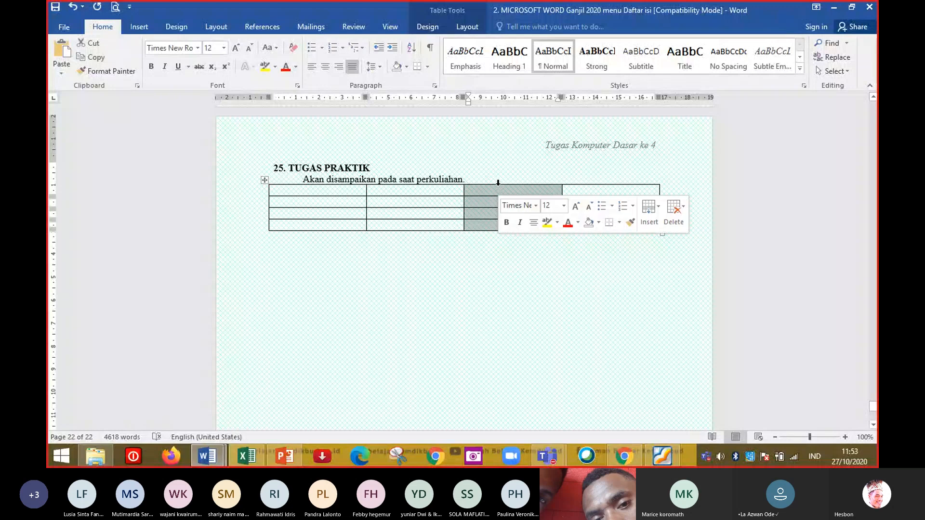
left_click(611, 182)
Enter the header cells No, Nama Mahasiswa, Tugas 1 and Tugas 2 in the table's first row.
left_click(357, 191)
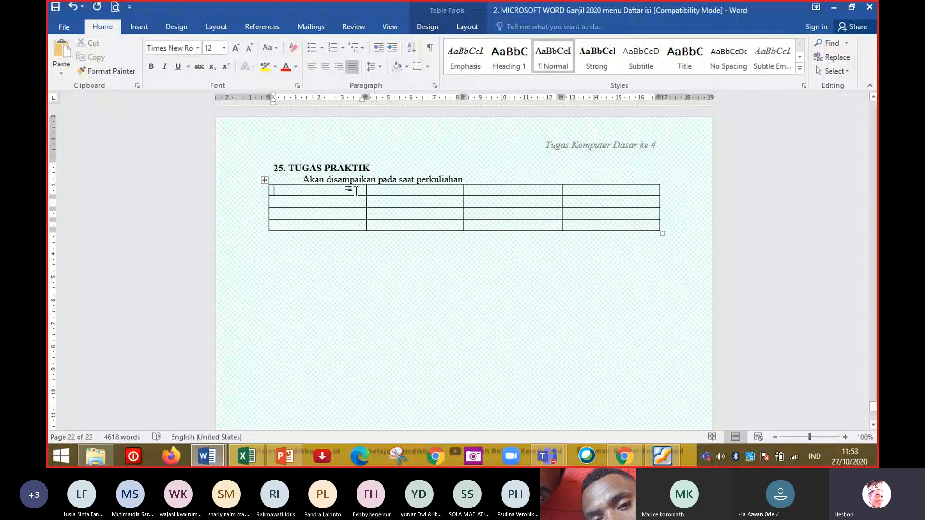
type("No")
key("Tab")
type("Nama ")
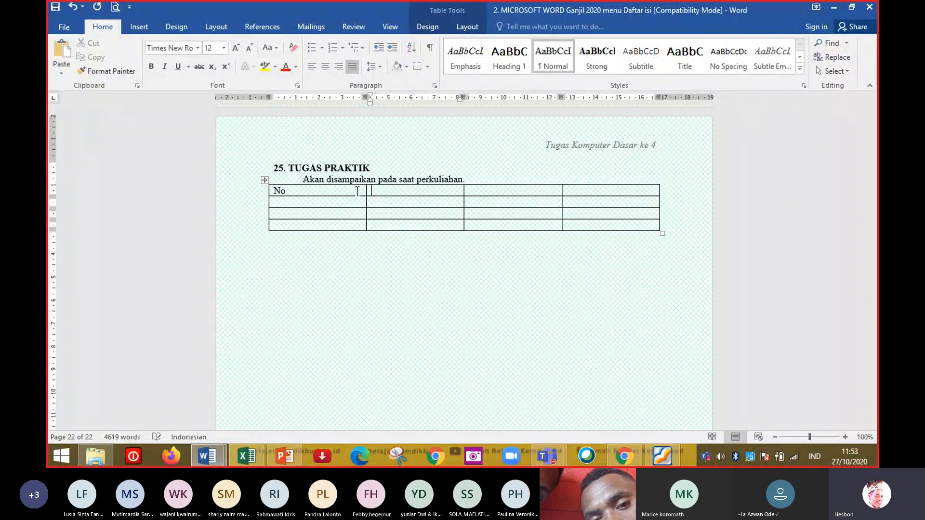
type("Maha")
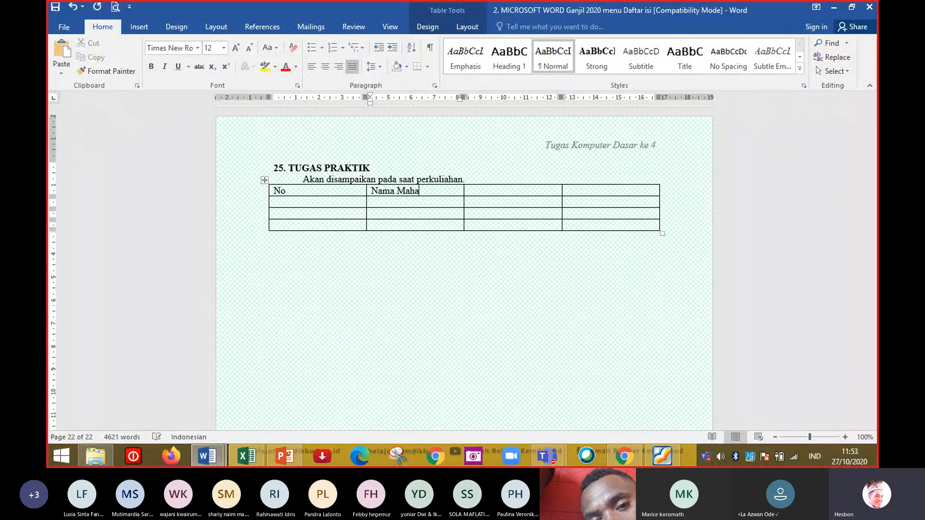
type("siswa")
key("Tab")
type("Tugas")
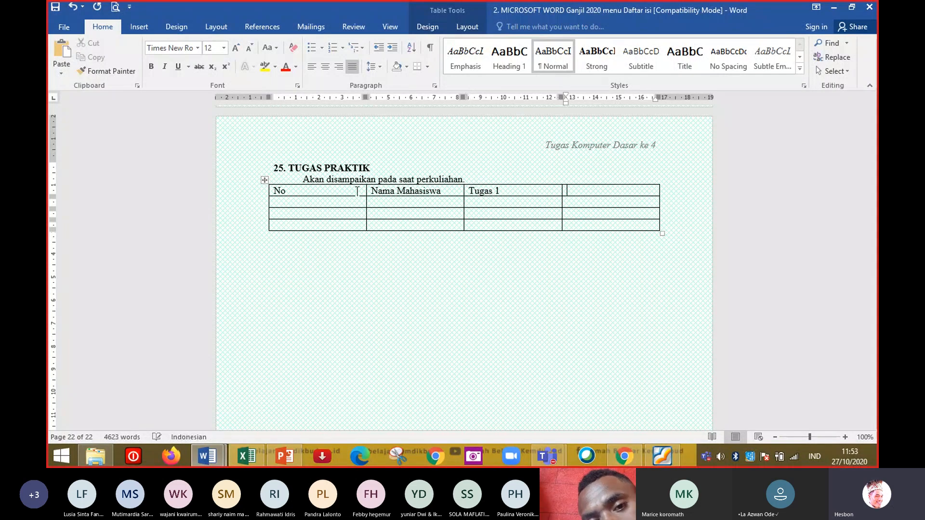
type(" 1")
key("Tab")
type("Tu")
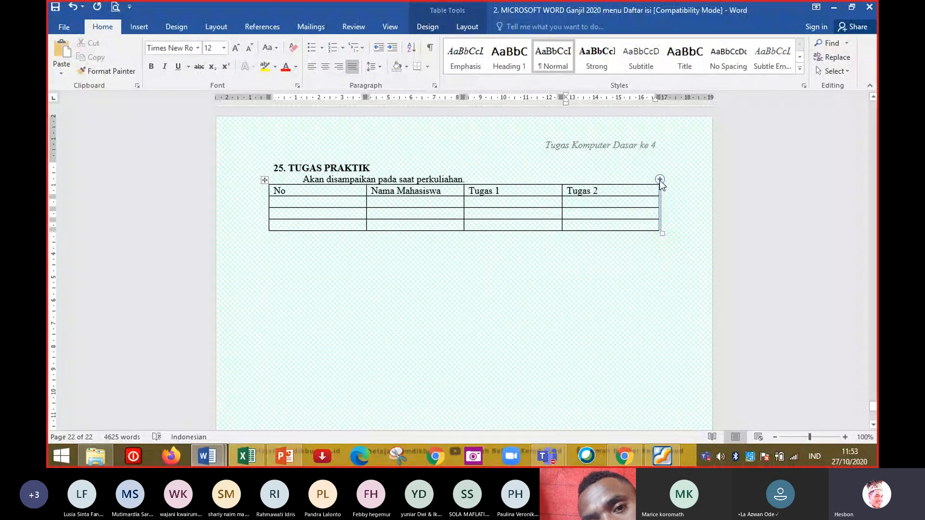
Add two columns at the table's right end headed Tugas 3 and Tugas 4.
left_click(660, 179)
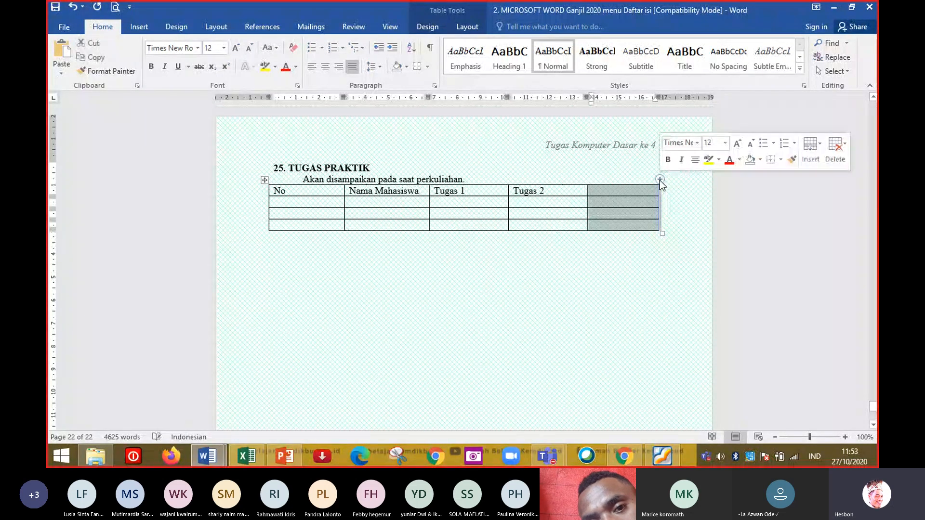
left_click(624, 190)
type("Tugas 2")
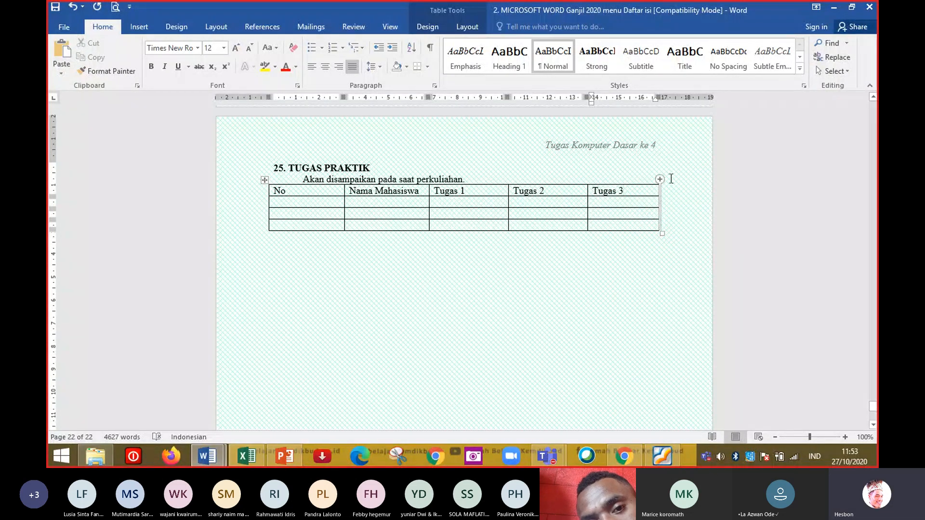
left_click(660, 179)
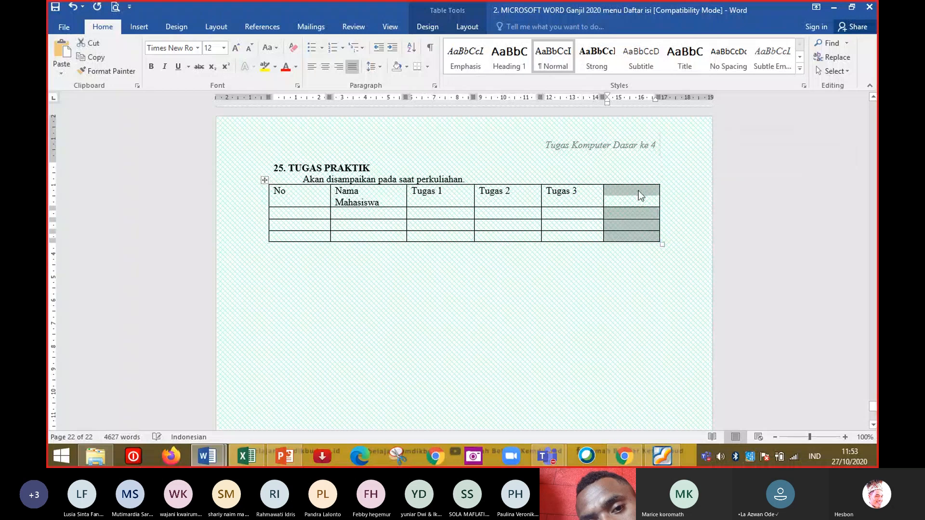
left_click(638, 194)
type("Tugas 4")
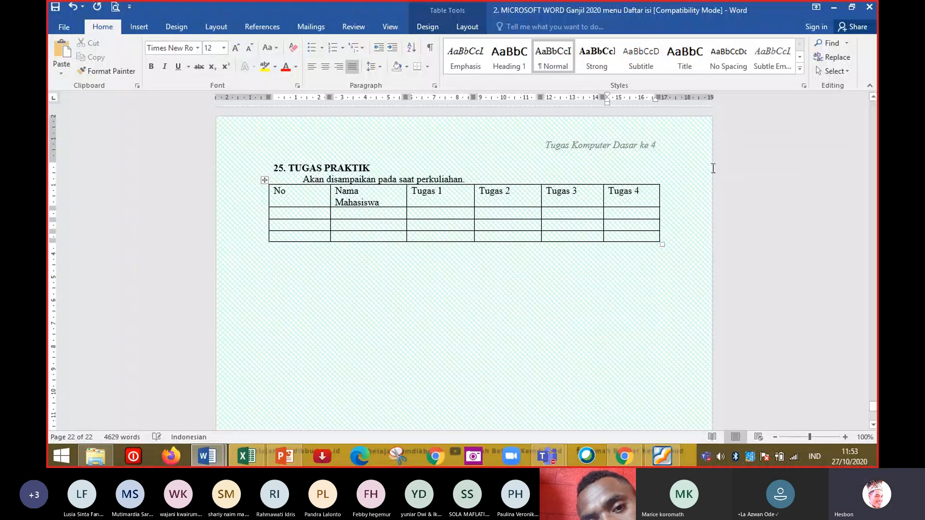
Add a final column to the table headed Rata-rata Tugas.
left_click(659, 179)
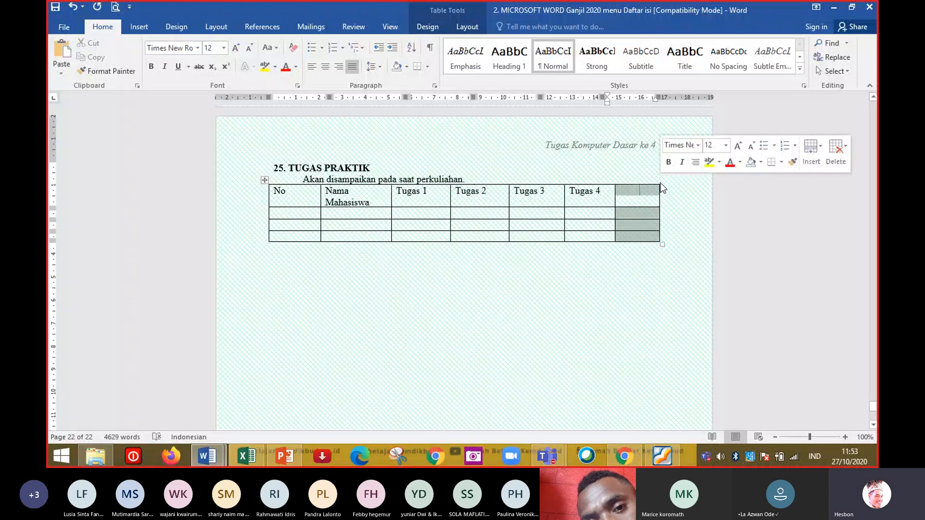
left_click(631, 203)
type("Rata")
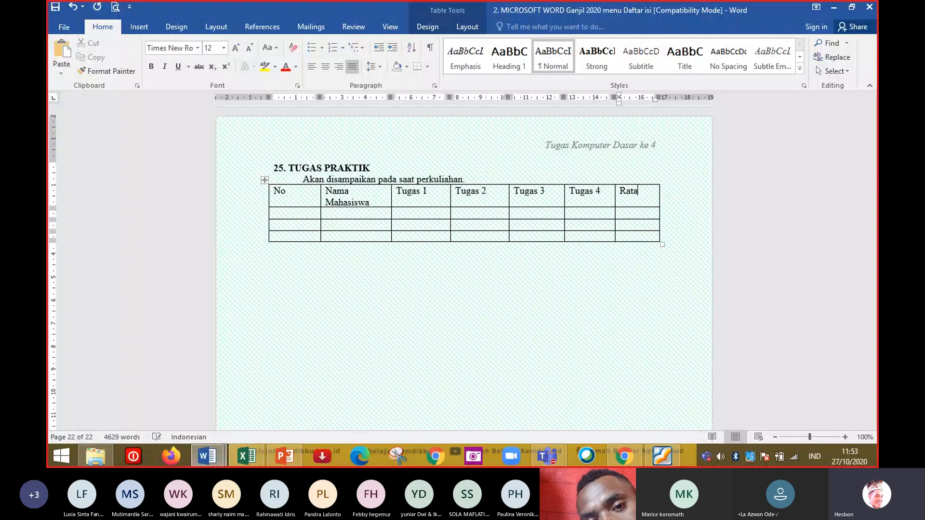
type("-rata Tugas")
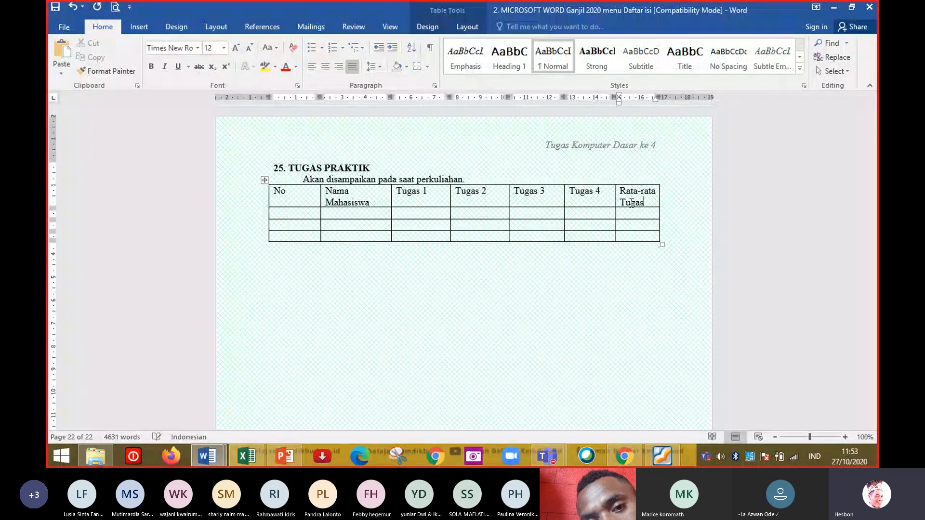
key("Tab")
Fill the No and Nama Mahasiswa columns with 1 to 3 and names A, B and C.
type("1")
key("Tab")
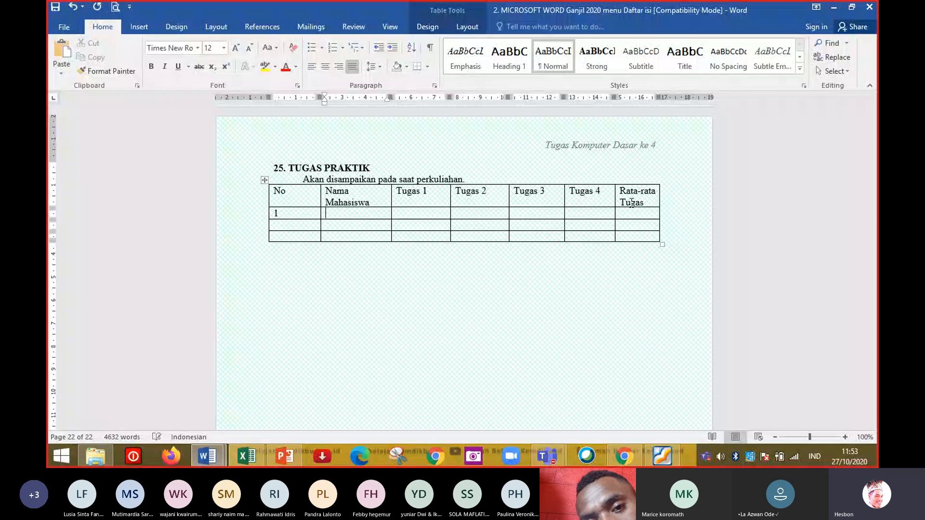
type("A")
key("Down")
key("Left")
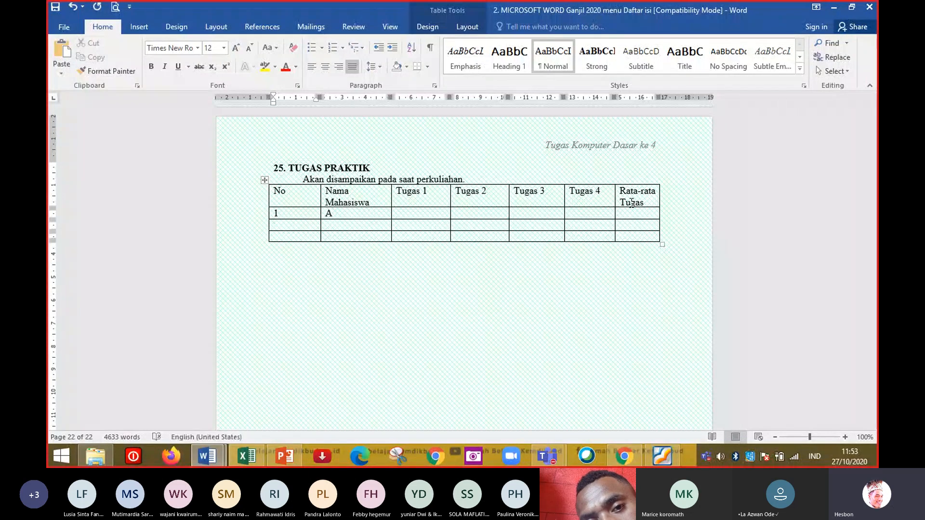
type("2")
type("3")
key("Tab")
key("Up")
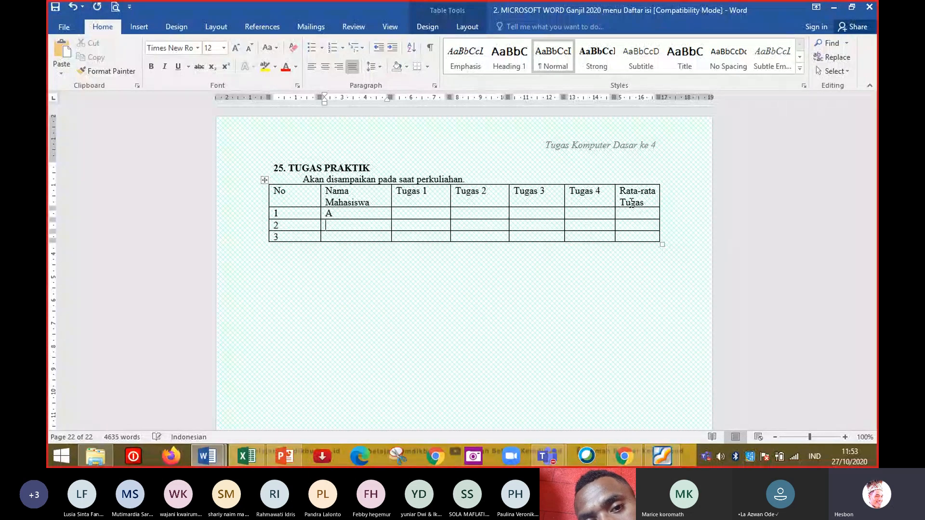
type("B")
type("c")
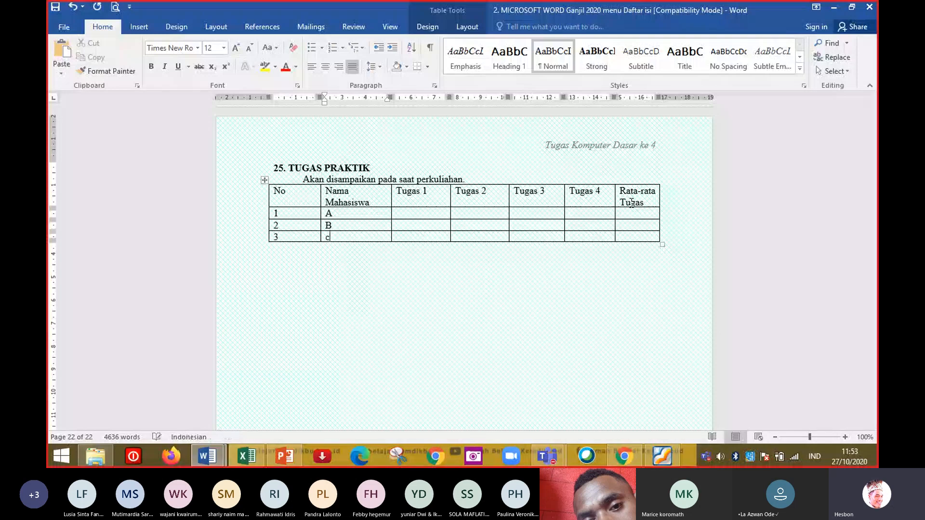
type("C")
key("Right")
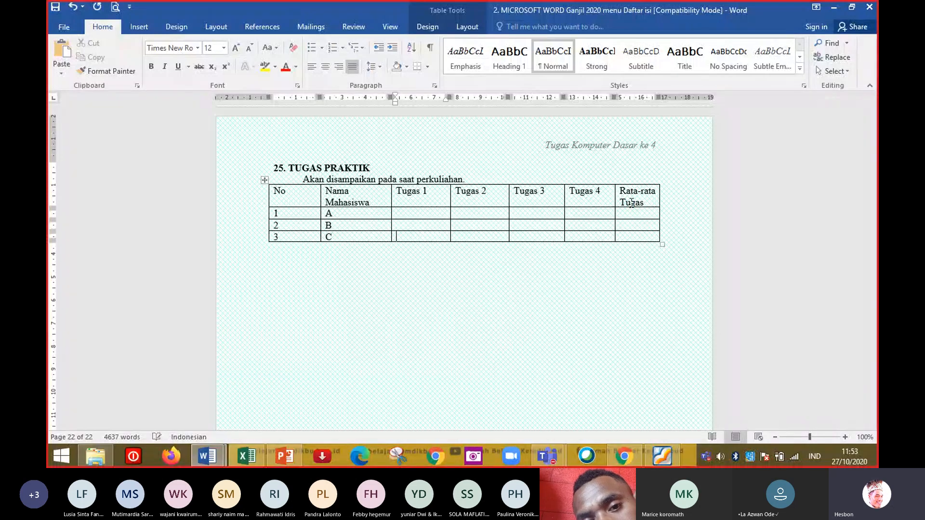
key("Up")
key("Up")
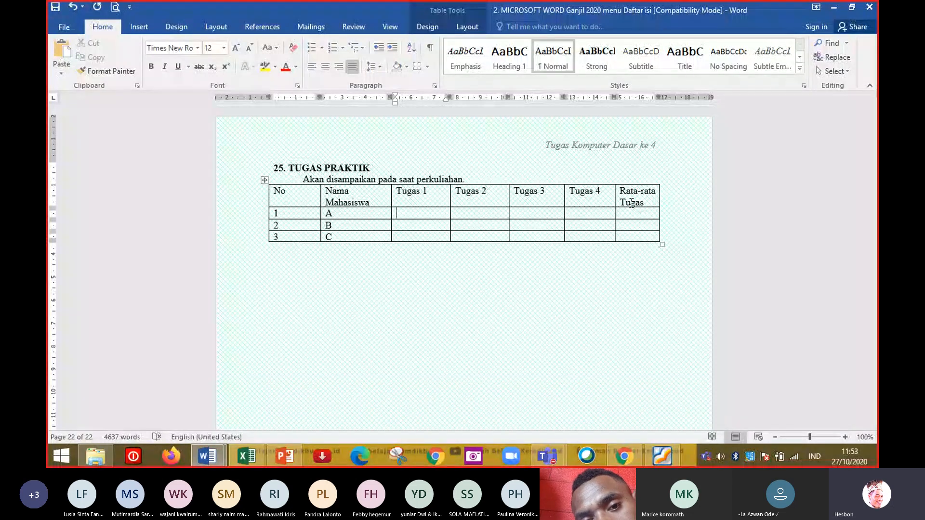
Enter the Tugas 1 scores 90, 89 and 78 for students A, B and C.
type("90")
key("Down")
type("89")
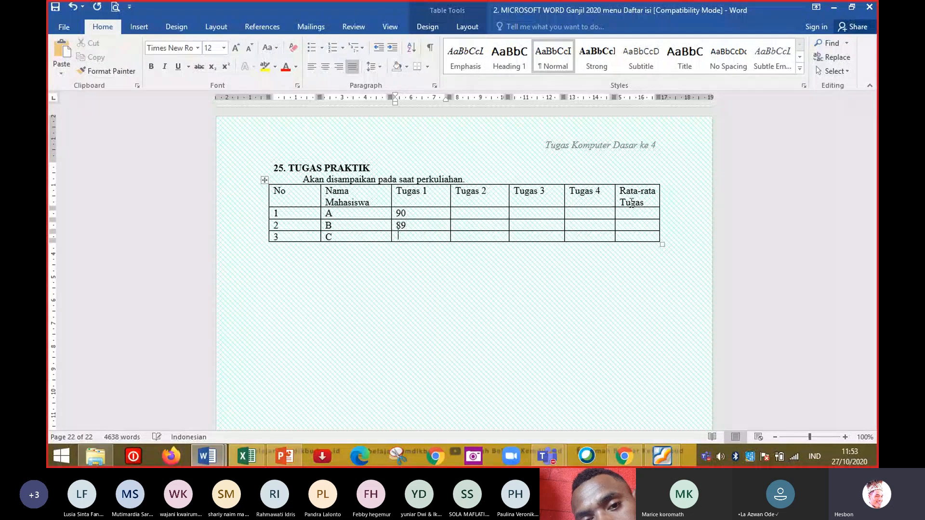
key("Down")
type("78")
key("Right")
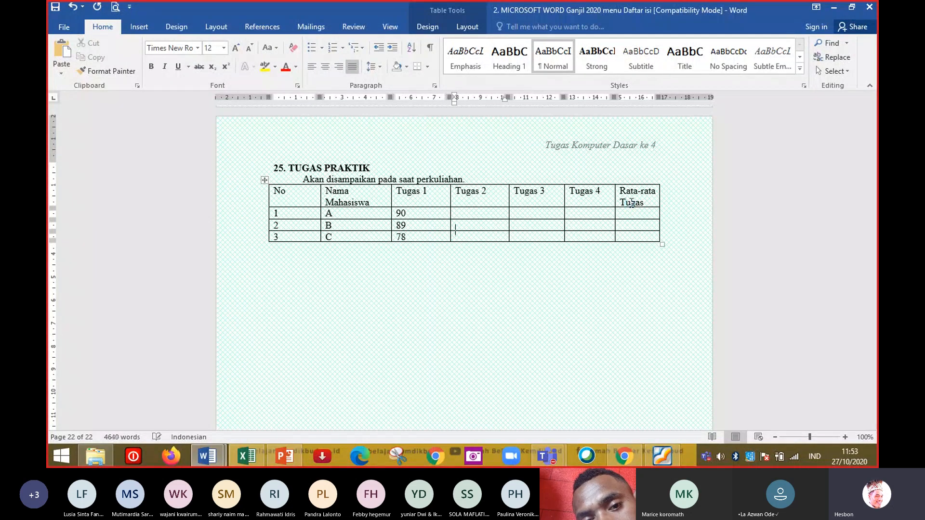
Enter the Tugas 2 scores 78, 89 and 90 for students A, B and C.
type("78")
key("Down")
type("8")
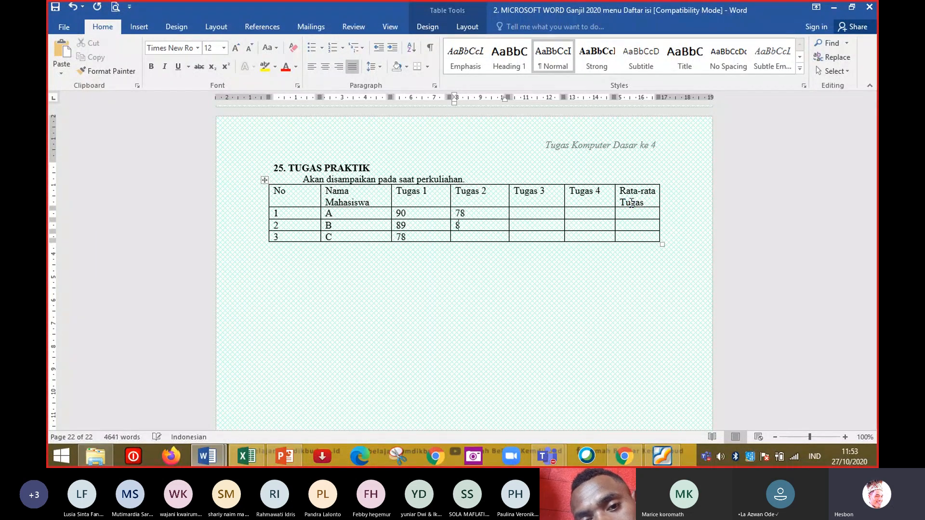
type("90")
key("Right")
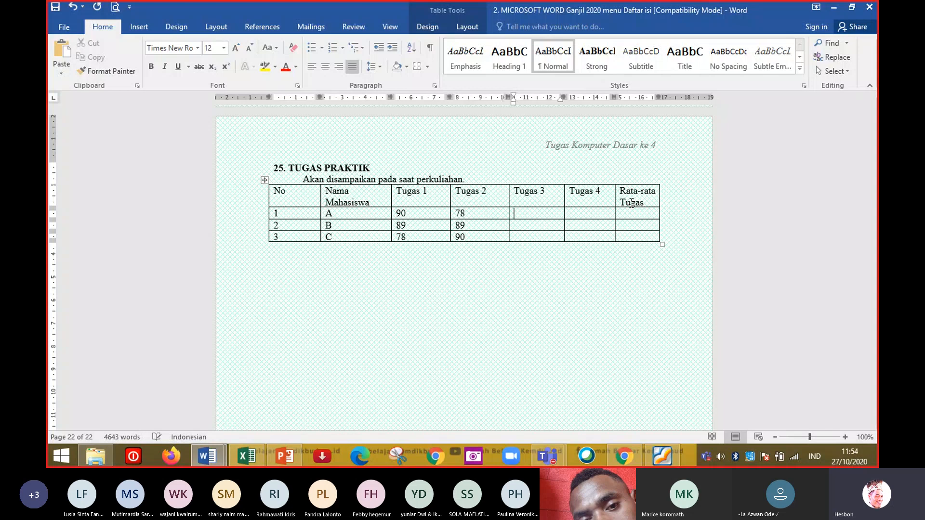
Fill the Tugas 3 column with 88 for each student and the Tugas 4 column with 78.
type("88")
key("Down")
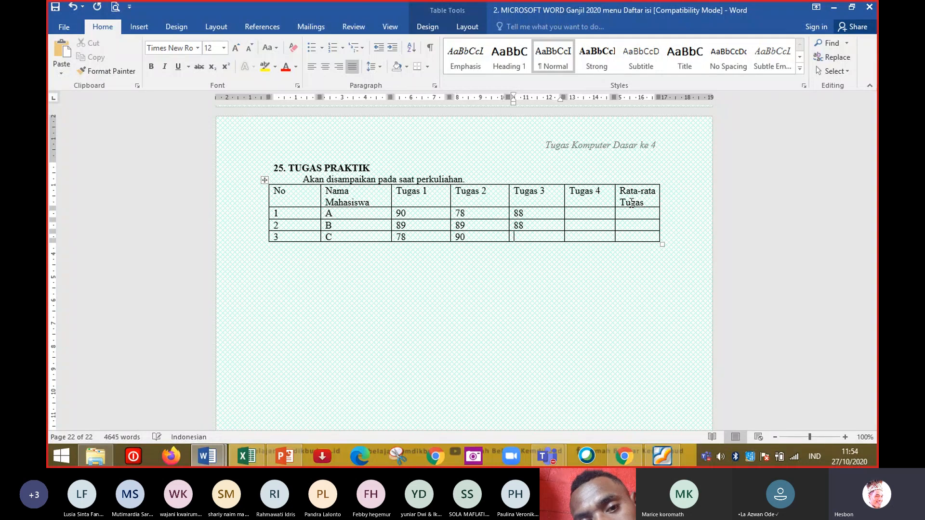
type("88")
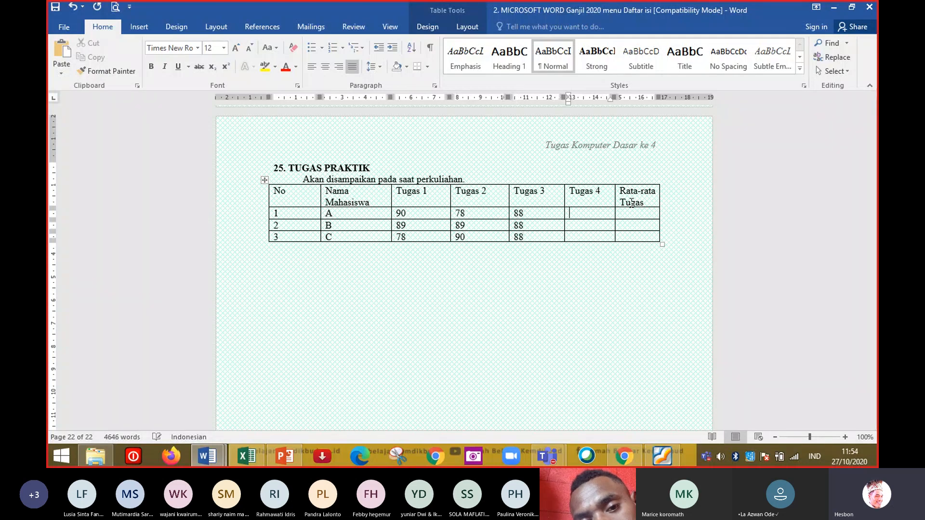
key("Down")
type("78")
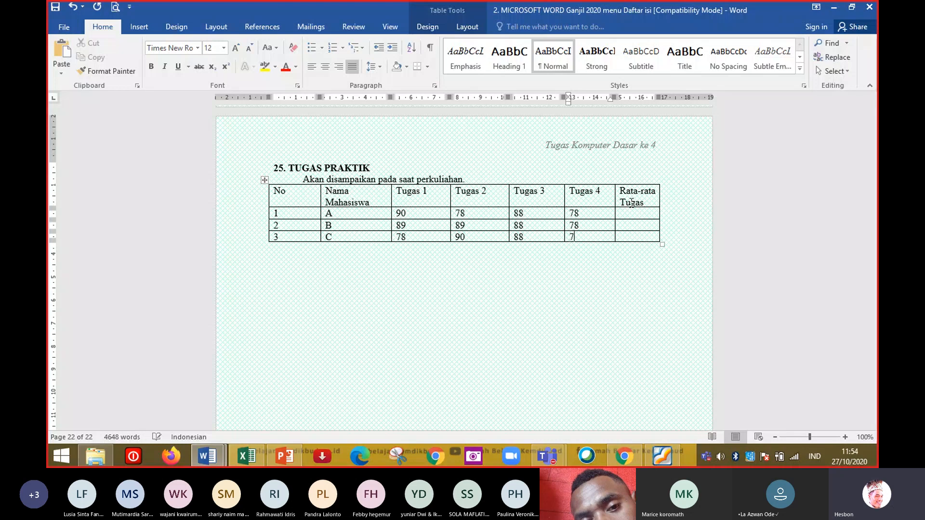
Add a new empty row at the bottom of the table.
key("Tab")
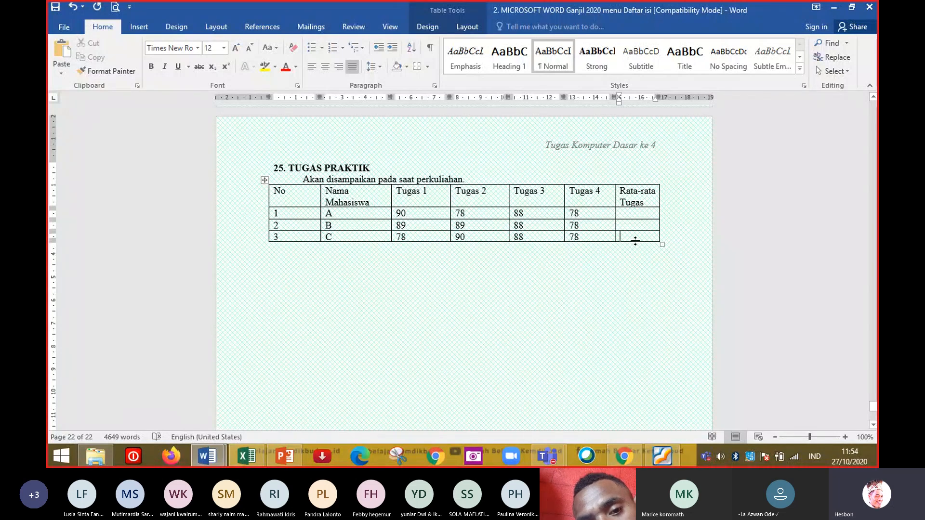
key("Tab")
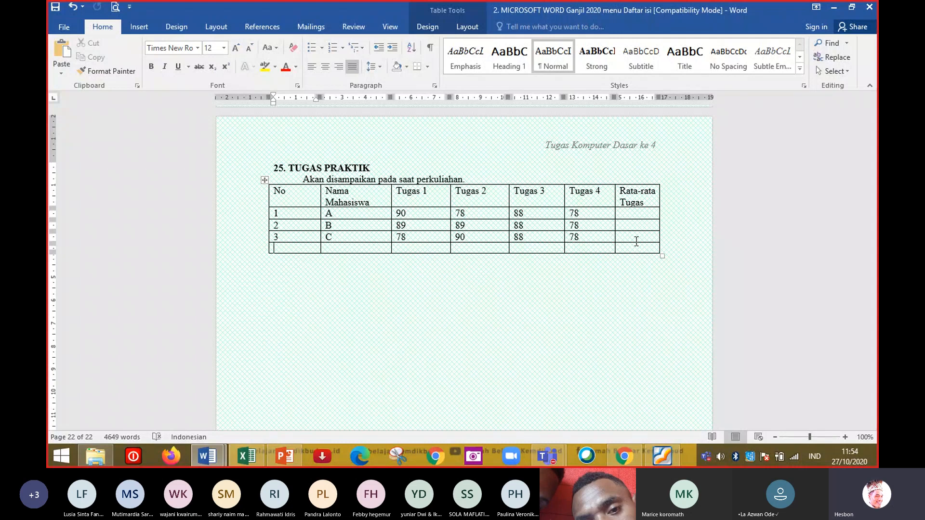
left_click(639, 216)
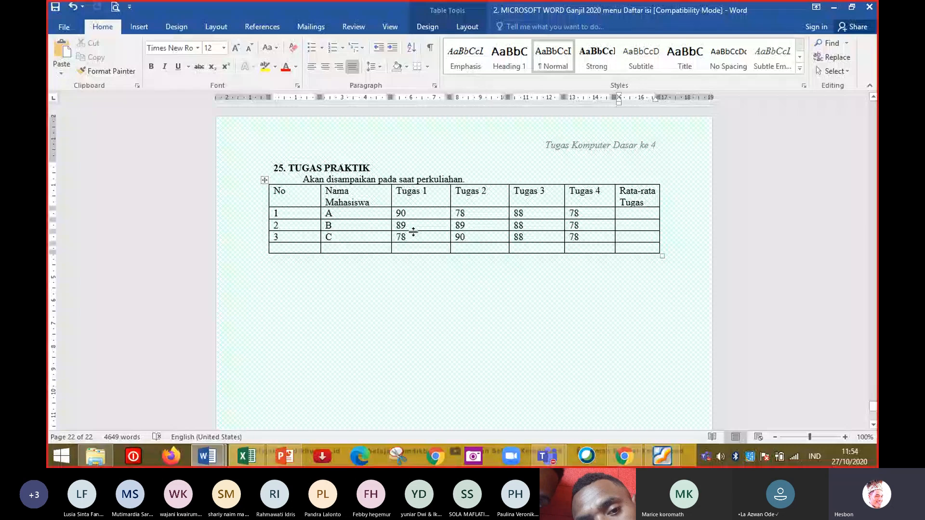
Merge the first two cells of the new bottom row into one cell.
left_click_drag(309, 249, 342, 248)
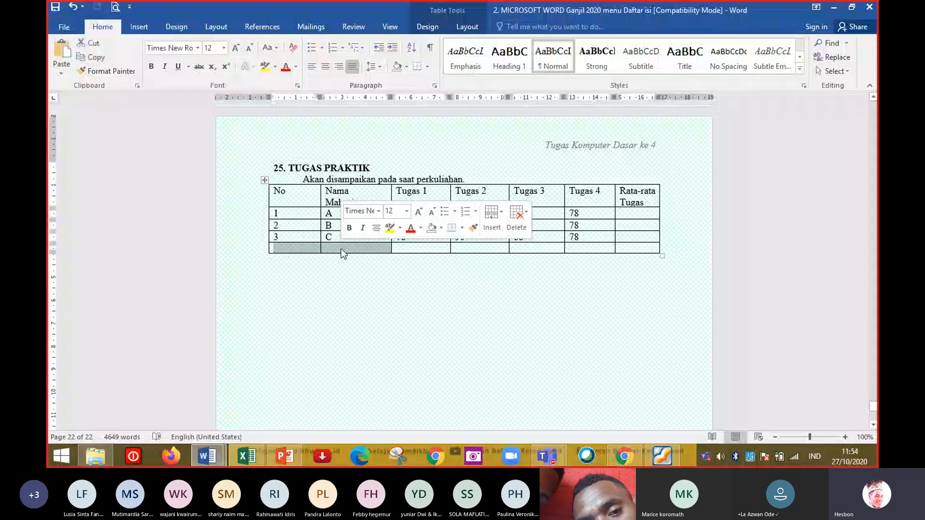
key("alt")
key("m")
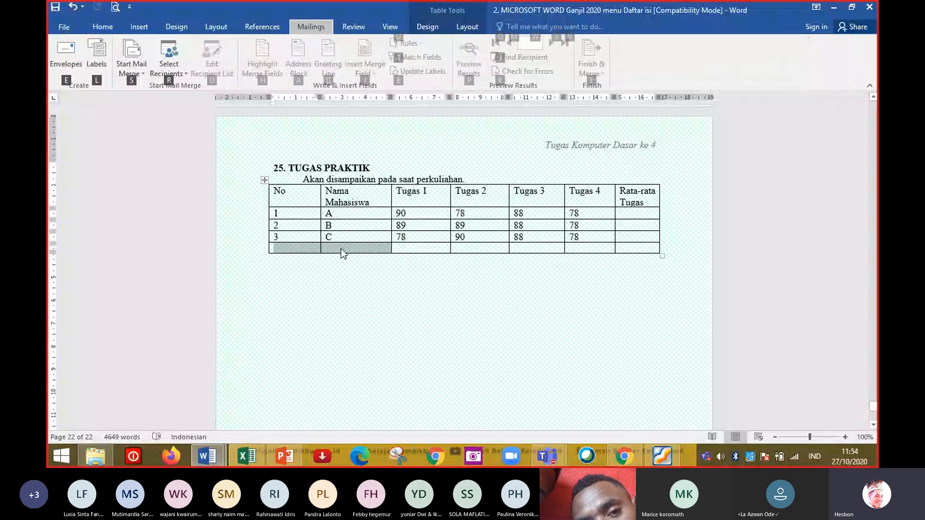
key("Escape")
left_click(340, 248)
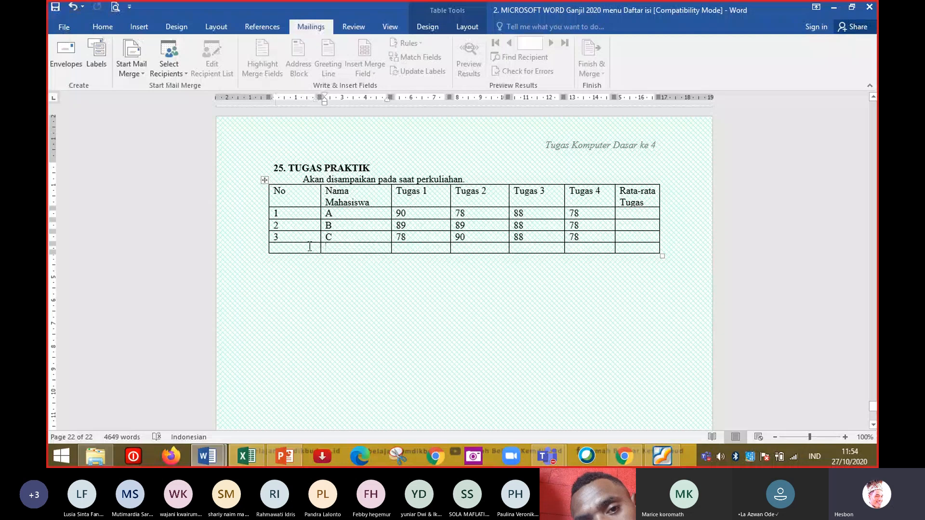
left_click_drag(305, 249, 333, 249)
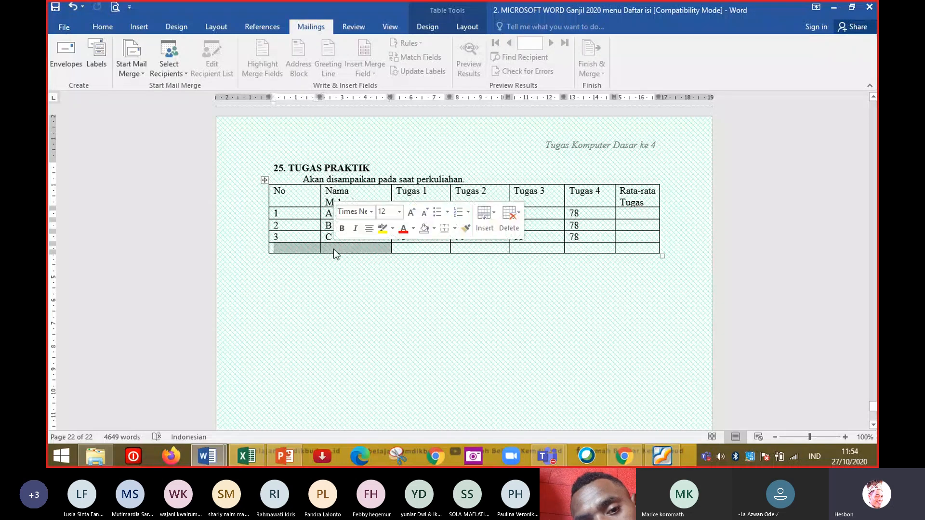
left_click(455, 27)
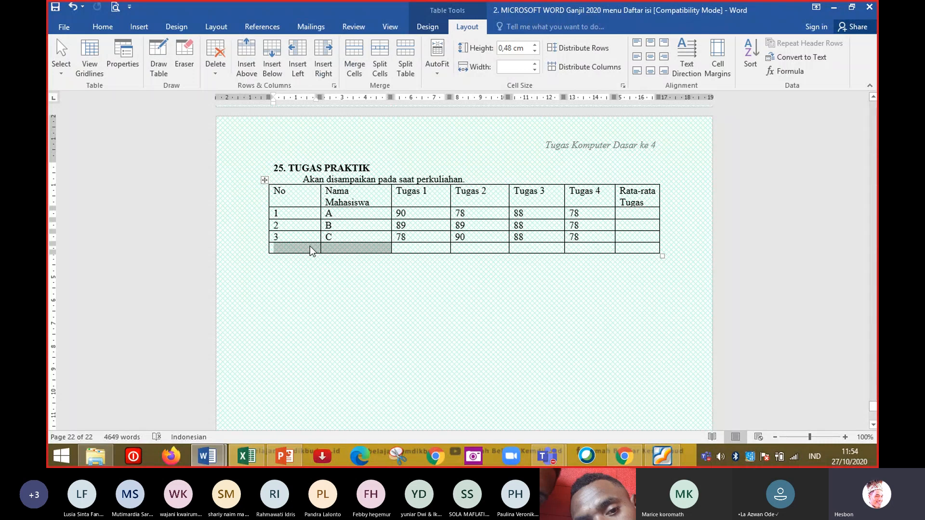
left_click(357, 60)
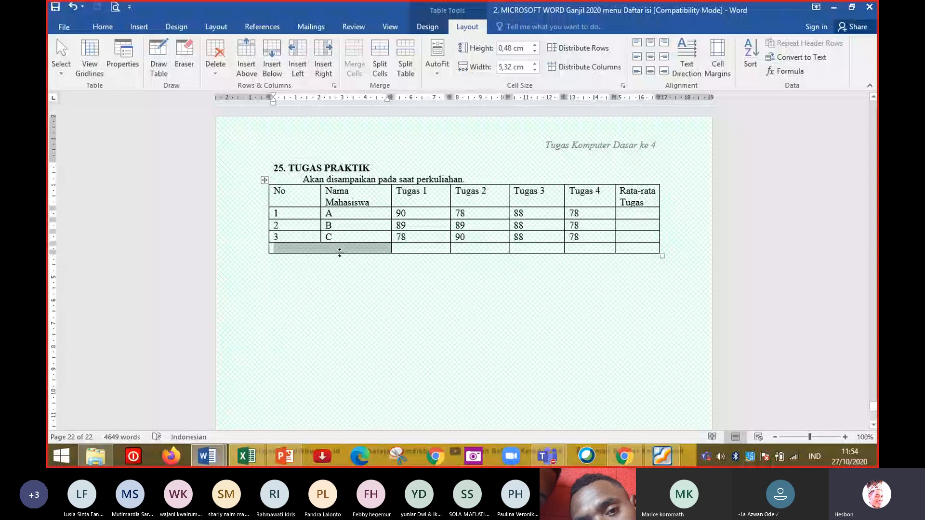
Enter the label Jumlah in the merged cell and center it.
left_click(340, 250)
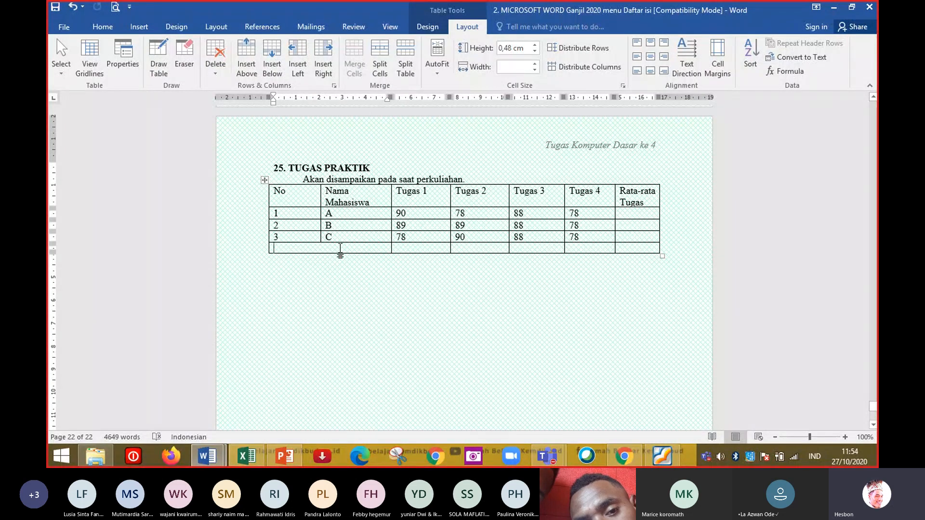
type("jUMLAH")
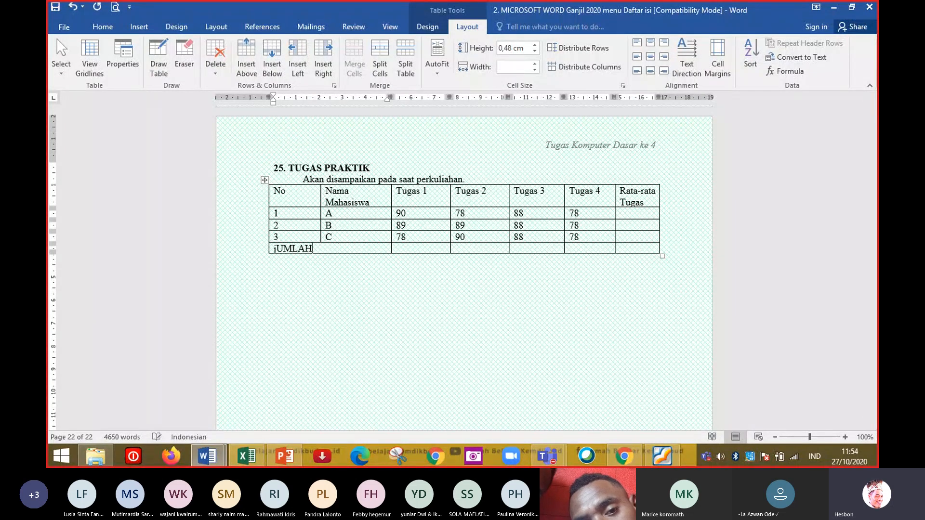
key("ctrl+e")
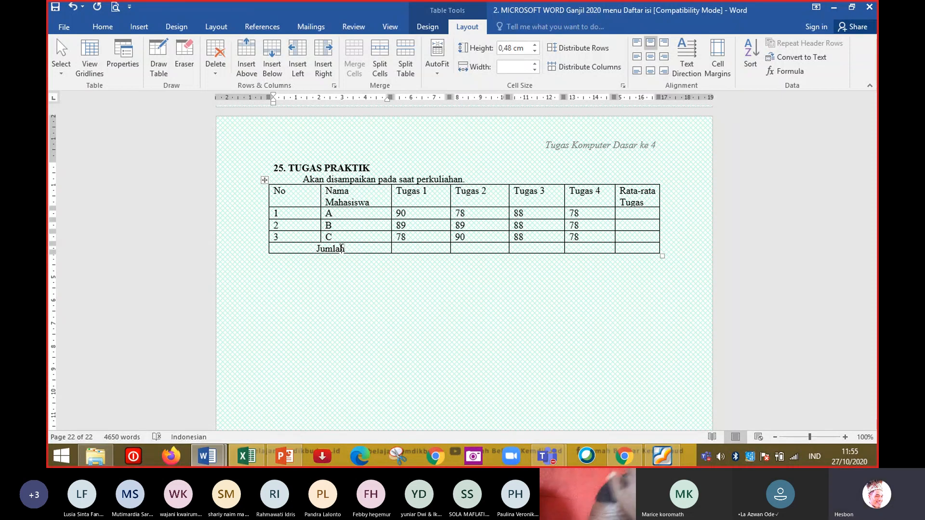
Insert a =SUM(ABOVE) formula in the Tugas 1 total cell and undo it.
key("Tab")
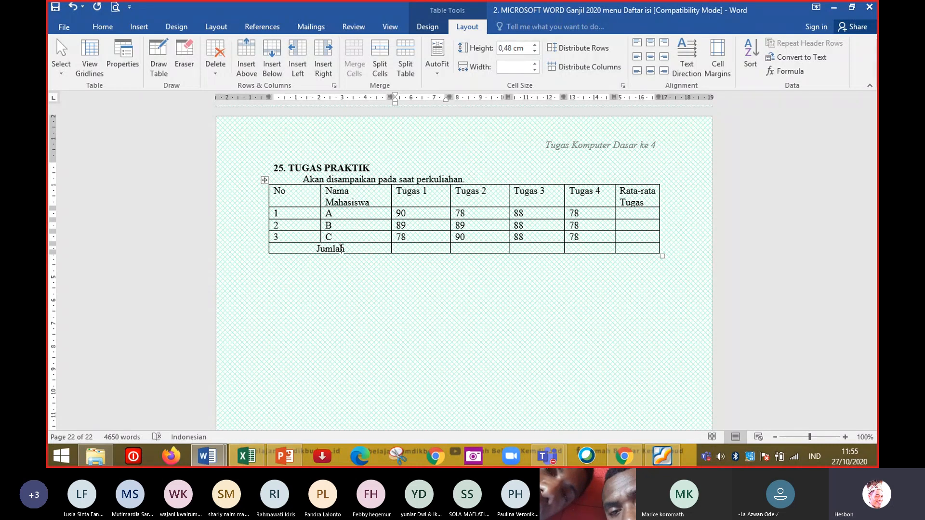
key("alt+a")
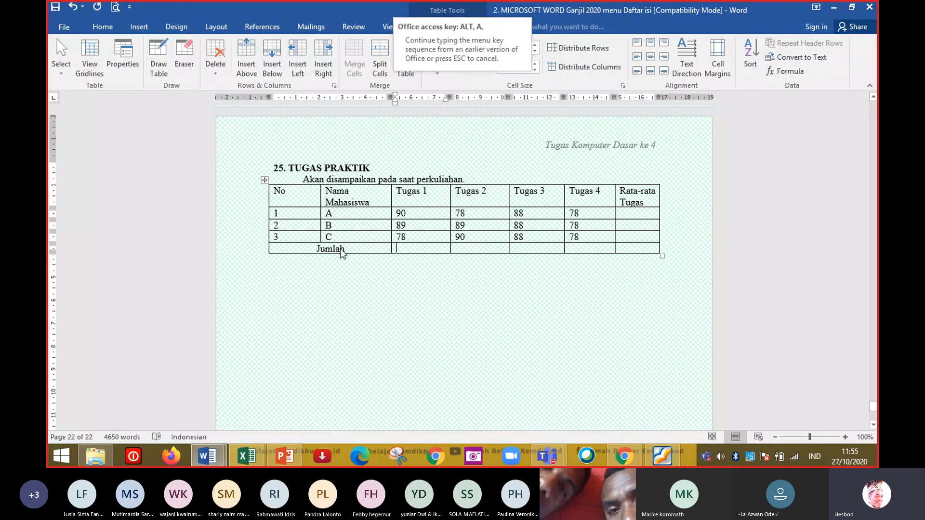
key("o")
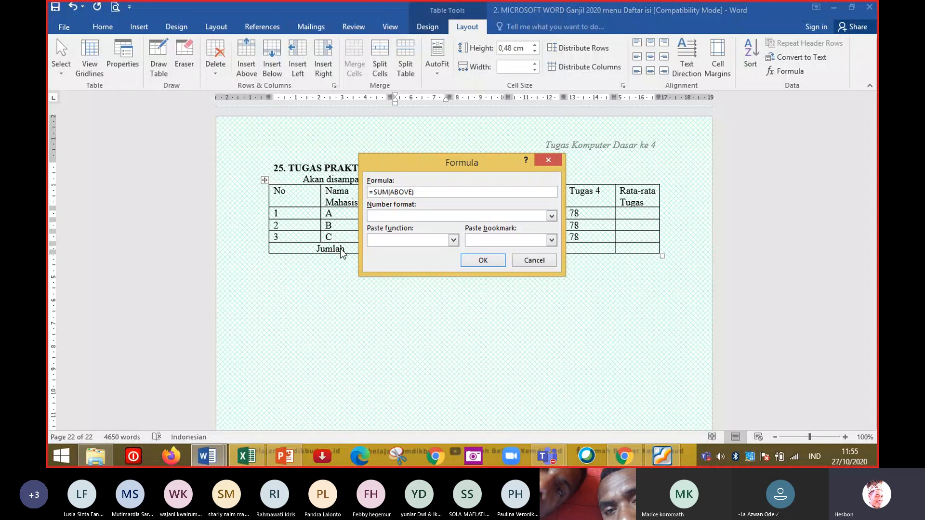
key("Return")
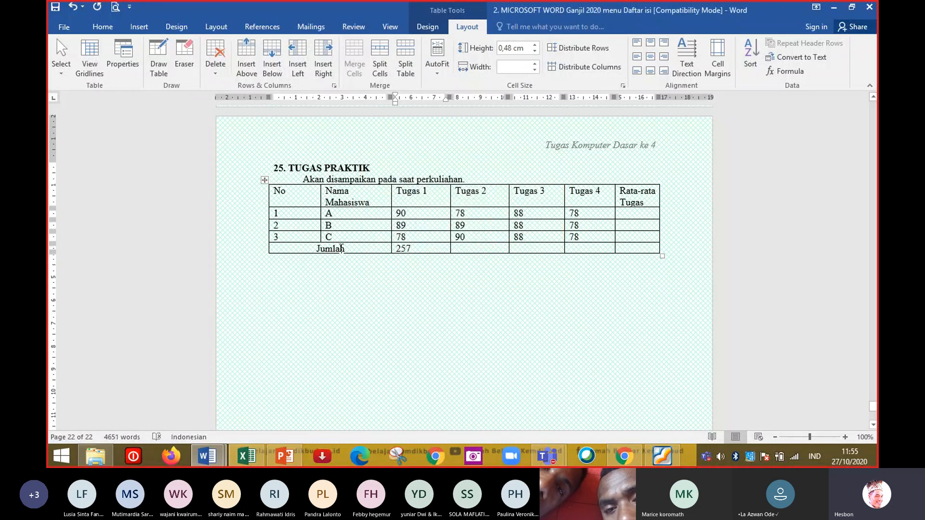
key("ctrl+z")
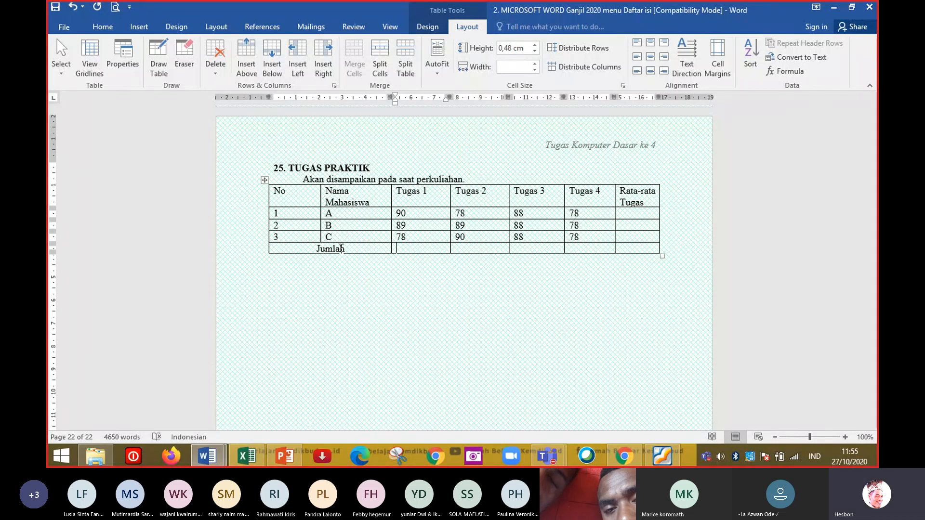
key("alt+a")
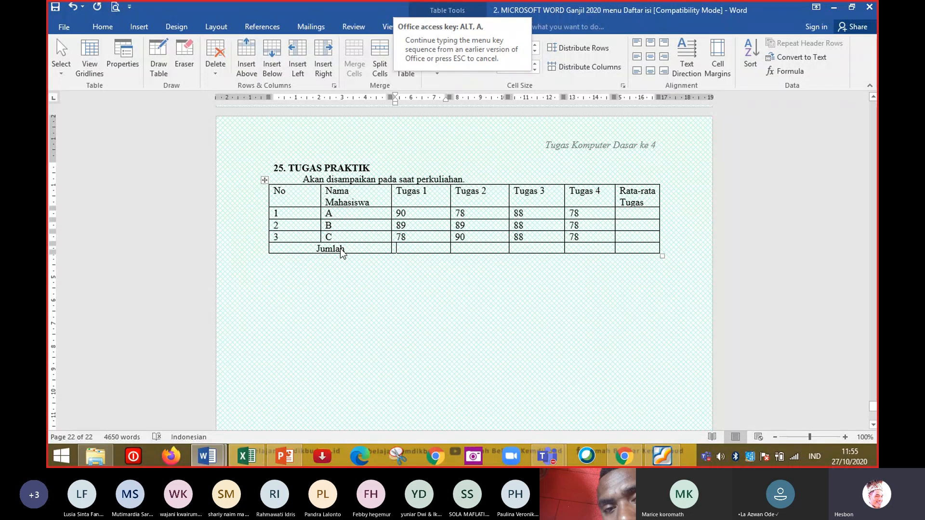
key("o")
key("Escape")
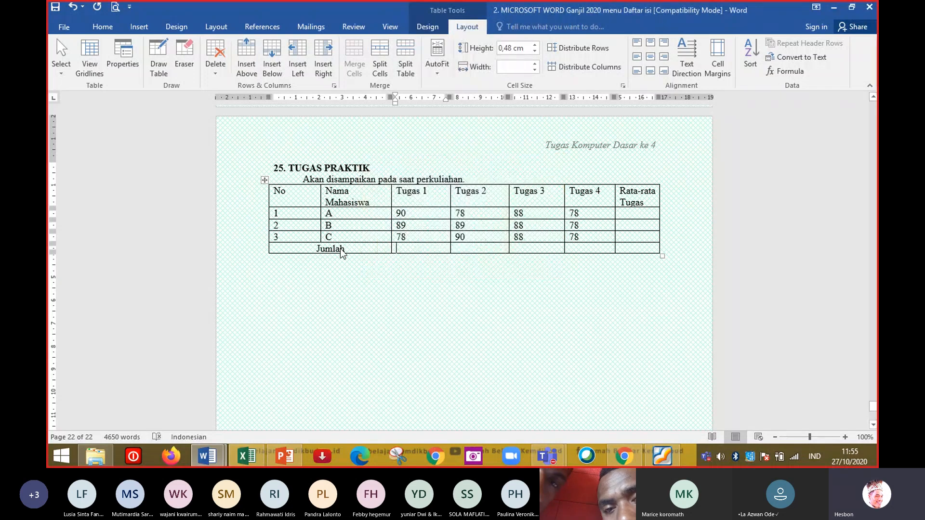
Write the shortcut note Alt + A + O in a paragraph below the table.
key("Down")
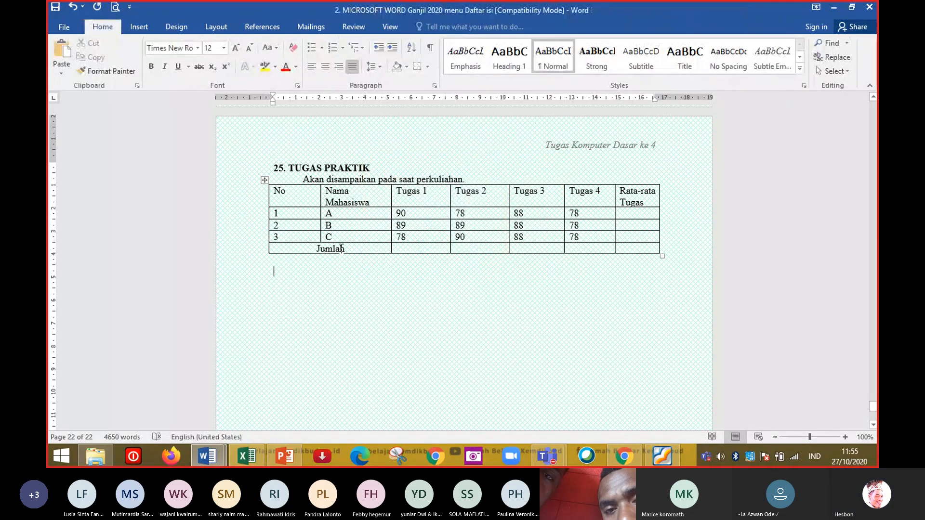
type("alt ")
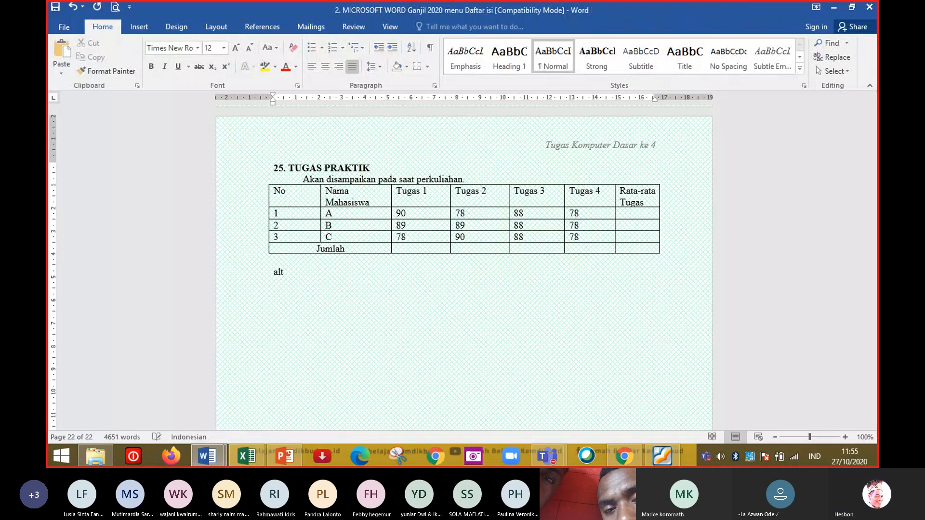
type("+")
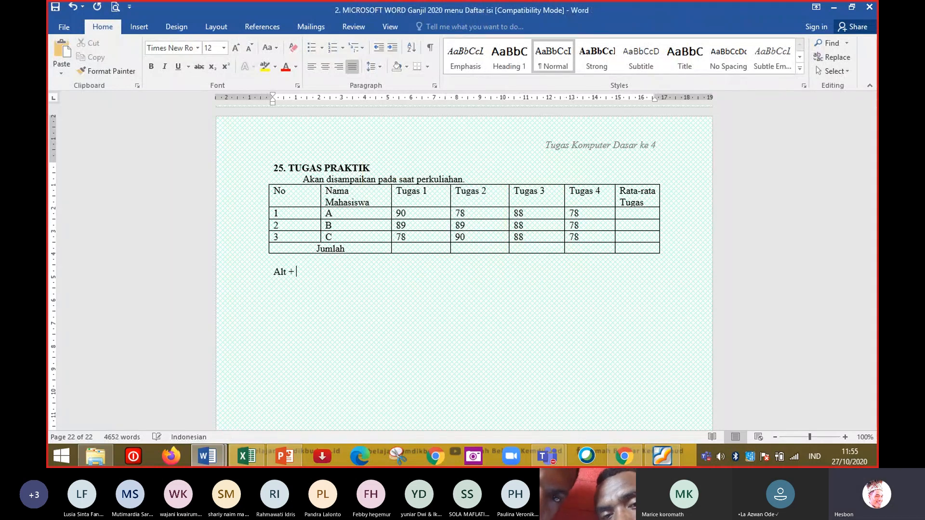
type(" a + ")
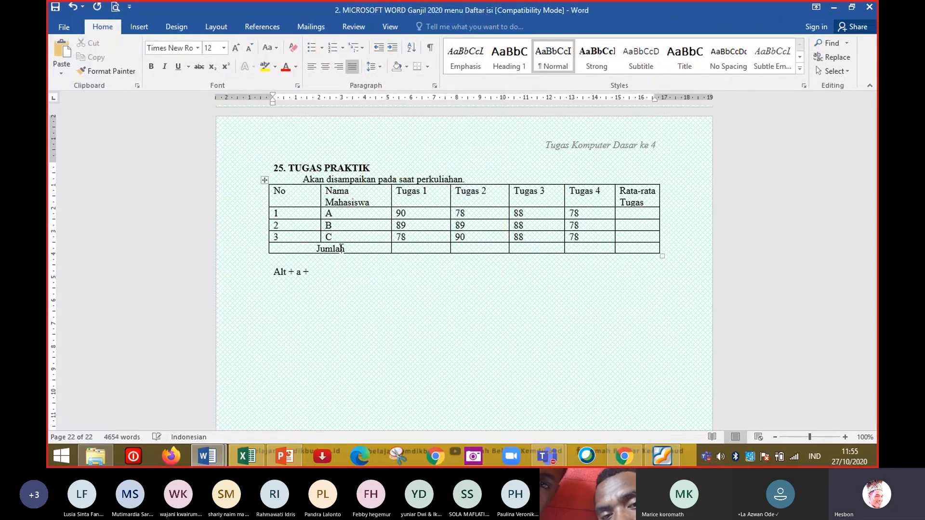
type("o")
key("Left")
key("Left")
key("Left")
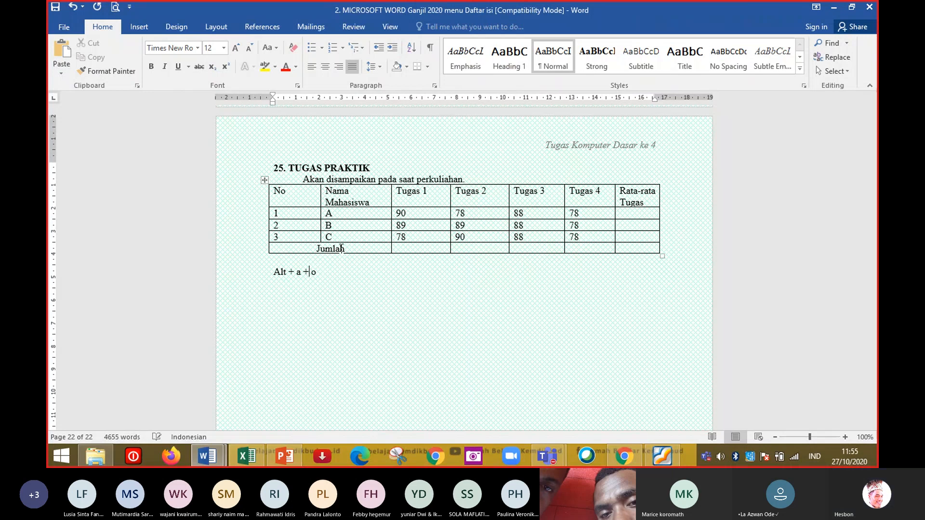
key("BackSpace")
type("A")
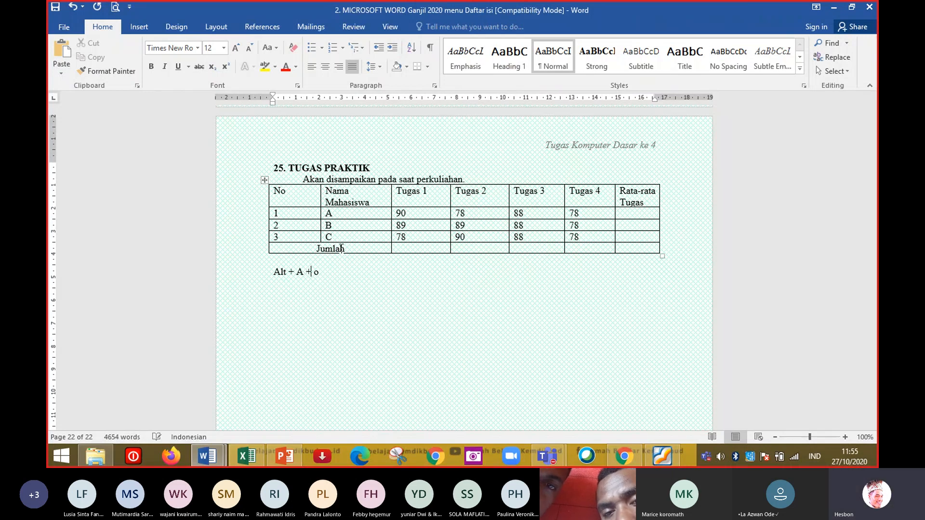
key("End")
type("O")
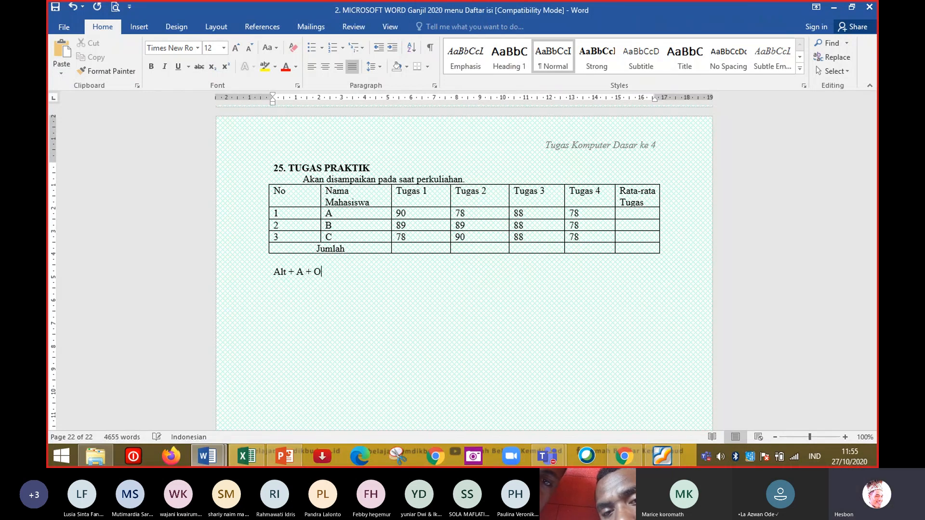
Insert a =SUM(ABOVE) formula in the Tugas 1 cell of the Jumlah row.
left_click(341, 248)
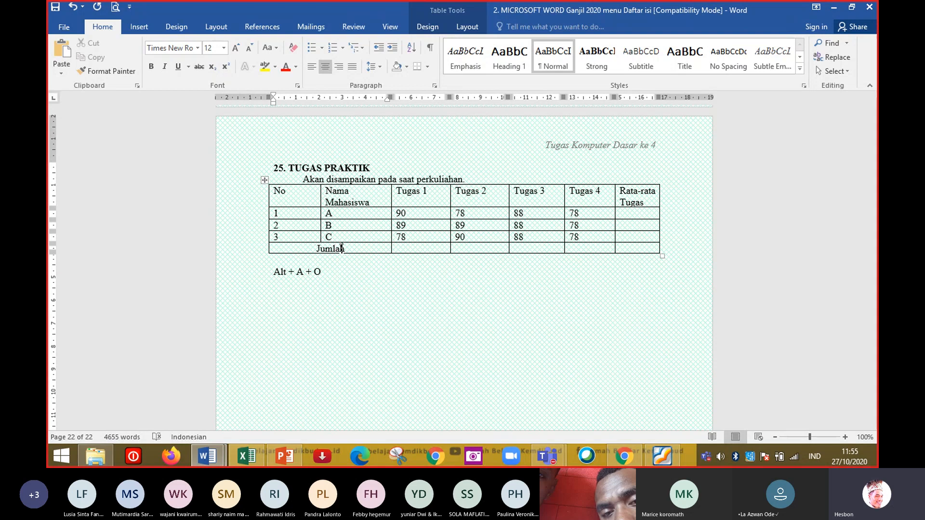
key("Tab")
key("Tab")
key("shift+Tab")
key("alt")
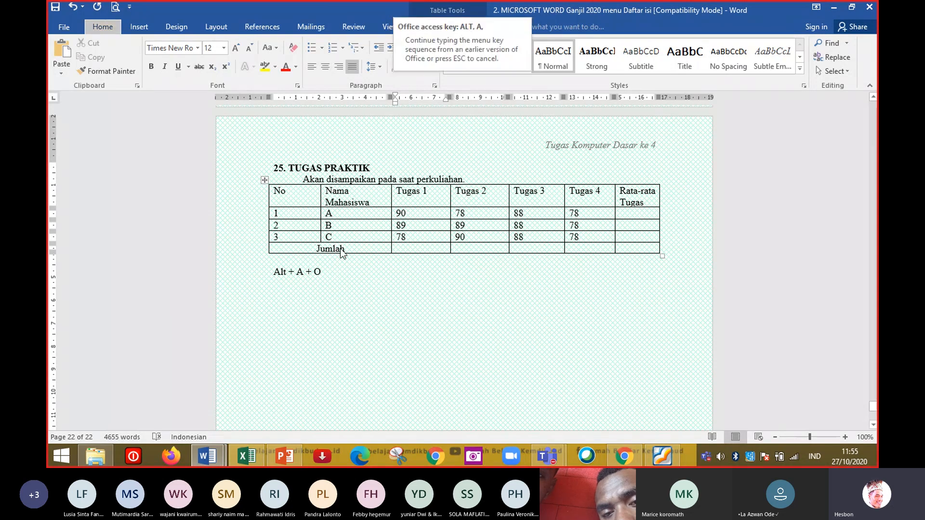
key("a")
key("o")
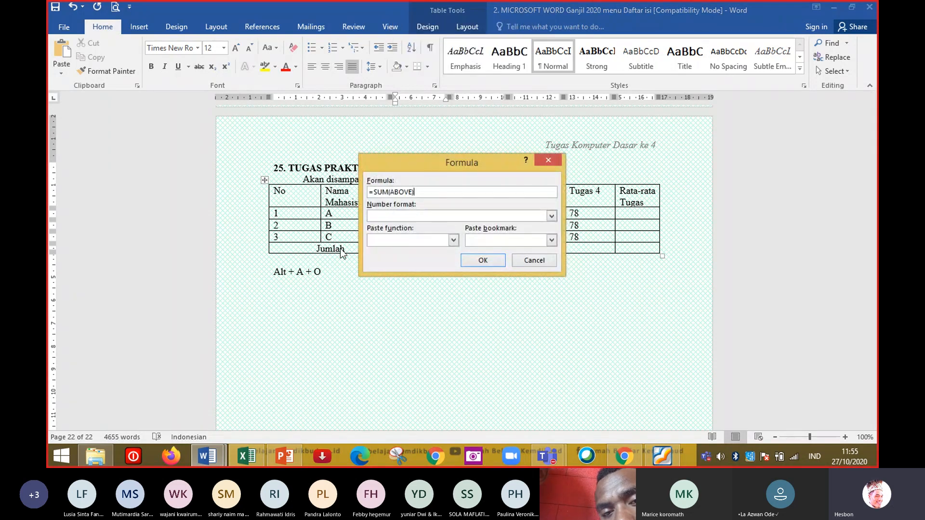
key("Return")
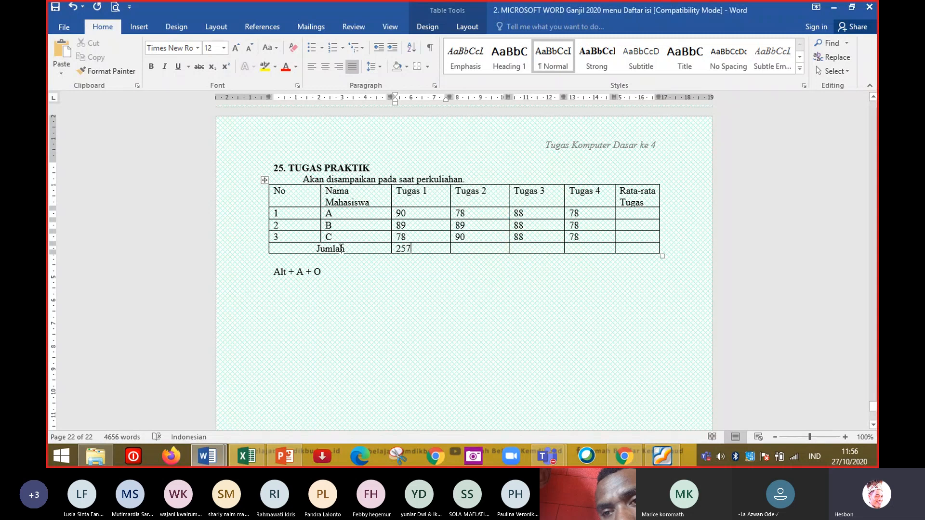
Extend the note below the table to read "Alt + A + O kemudian di pilih OK".
key("Down")
key("Down")
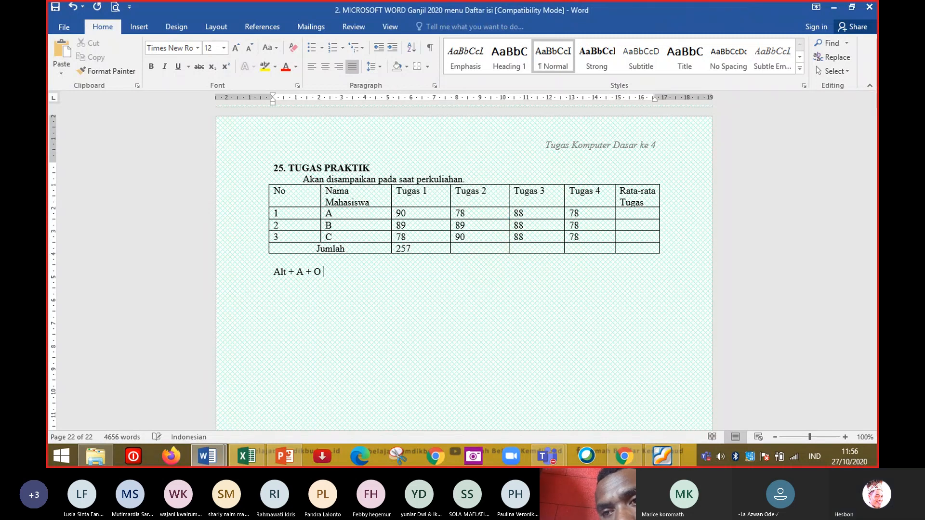
type("L")
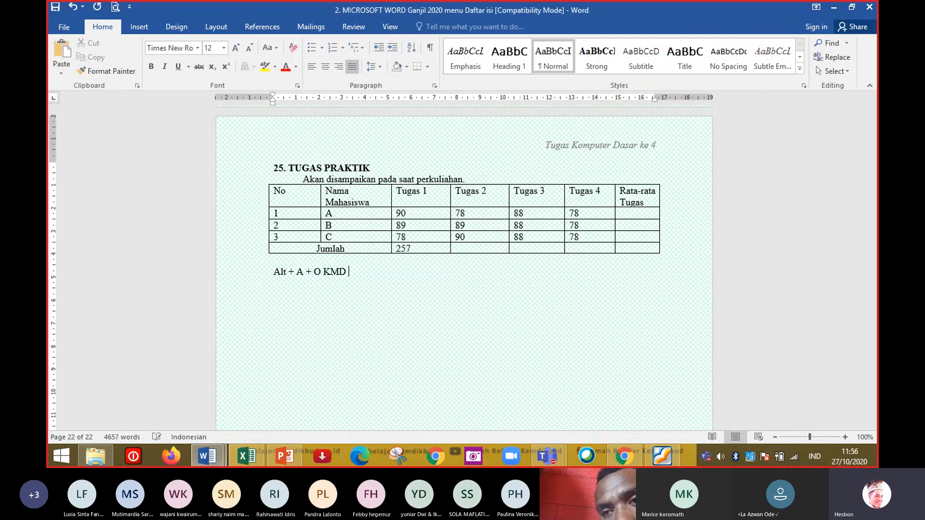
key("BackSpace")
type("kemud")
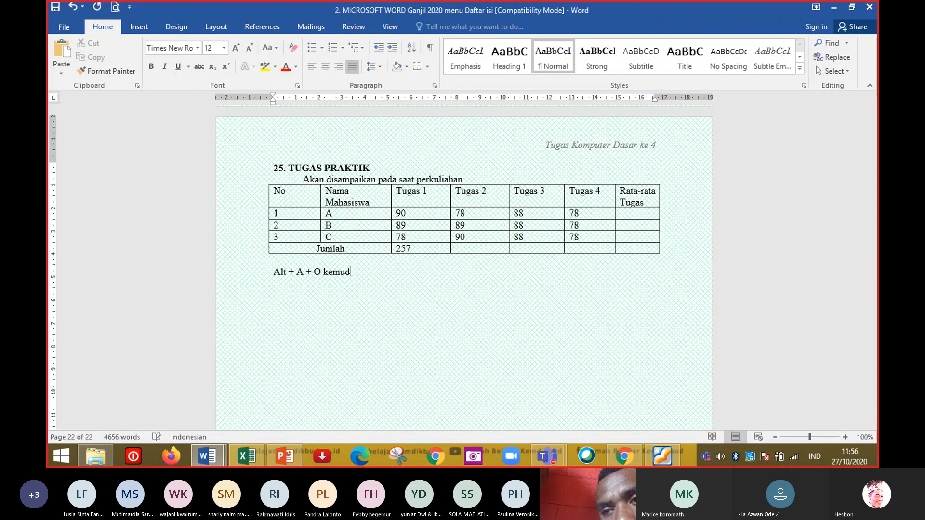
type("ian di pil")
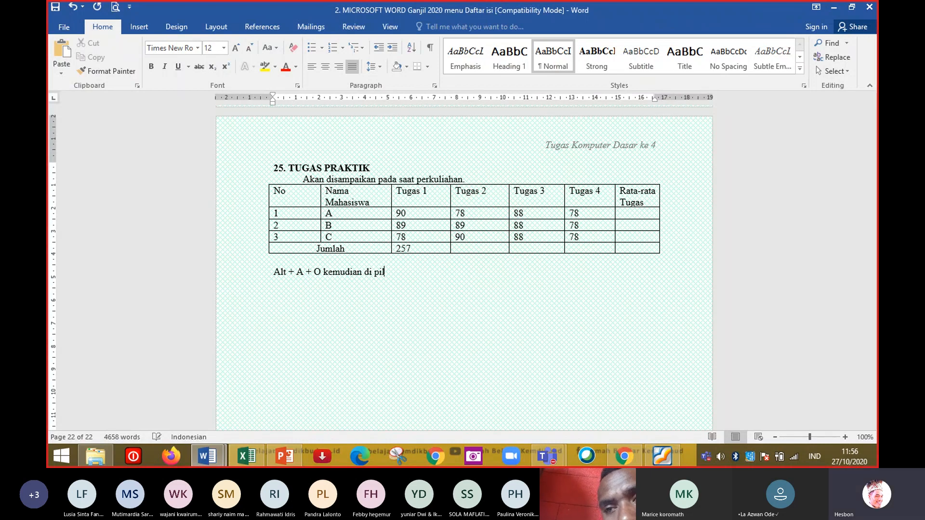
type("ih OK")
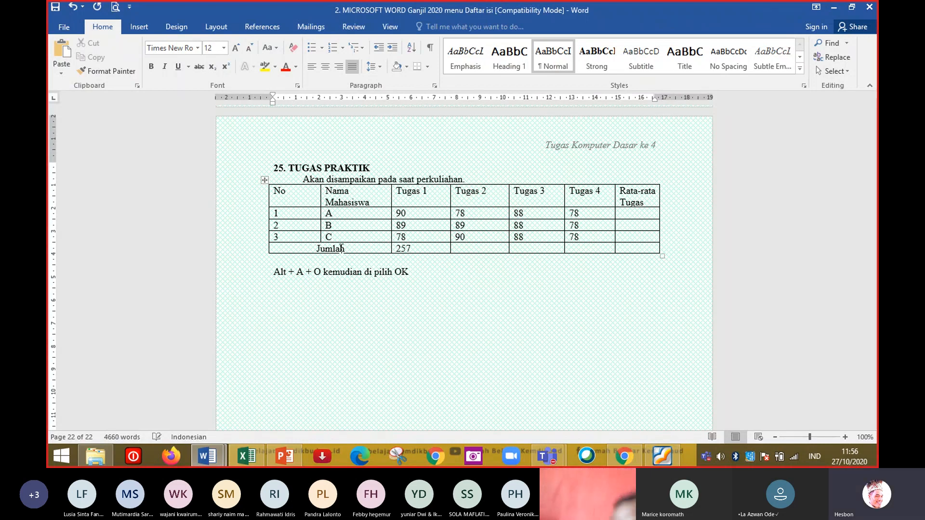
Insert =SUM(ABOVE) formulas in the Tugas 2, Tugas 3 and Tugas 4 cells of the Jumlah row.
key("Up")
key("Tab")
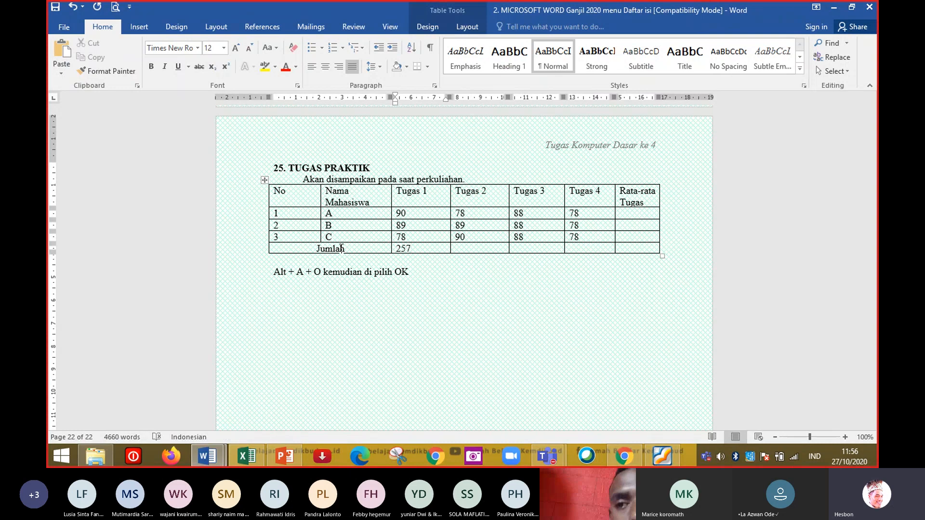
key("alt+a")
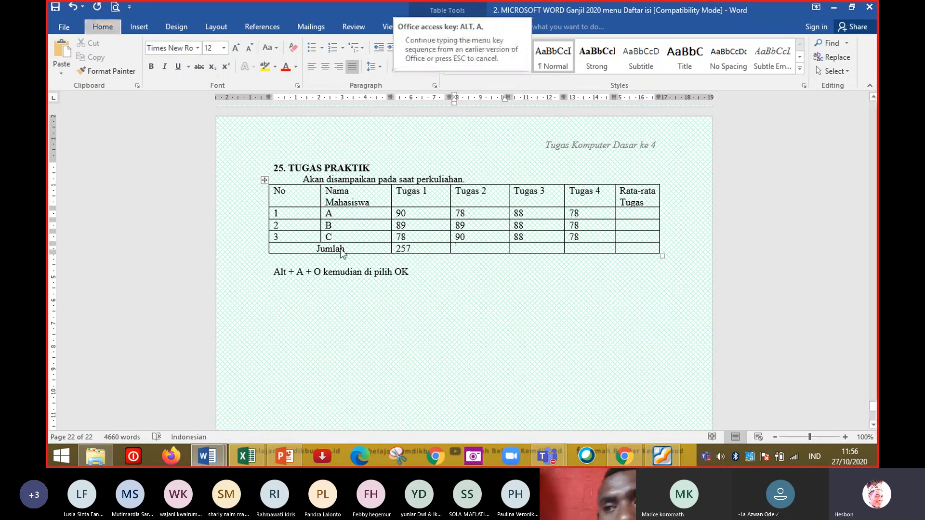
key("o")
key("Return")
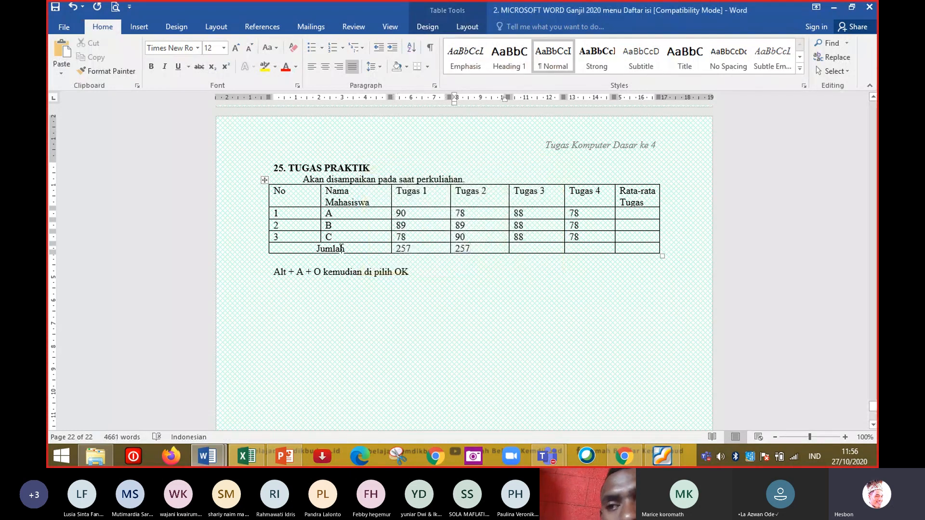
key("Tab")
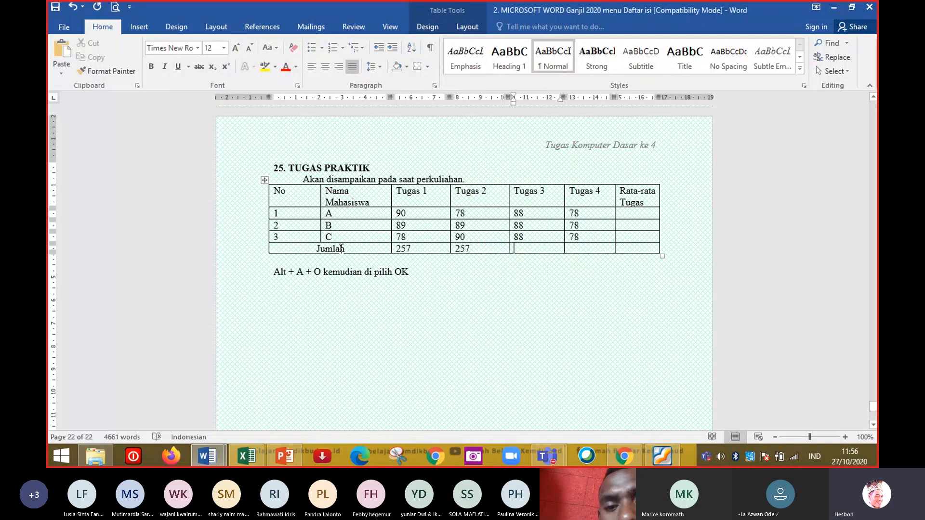
key("alt+a")
key("o")
key("Return")
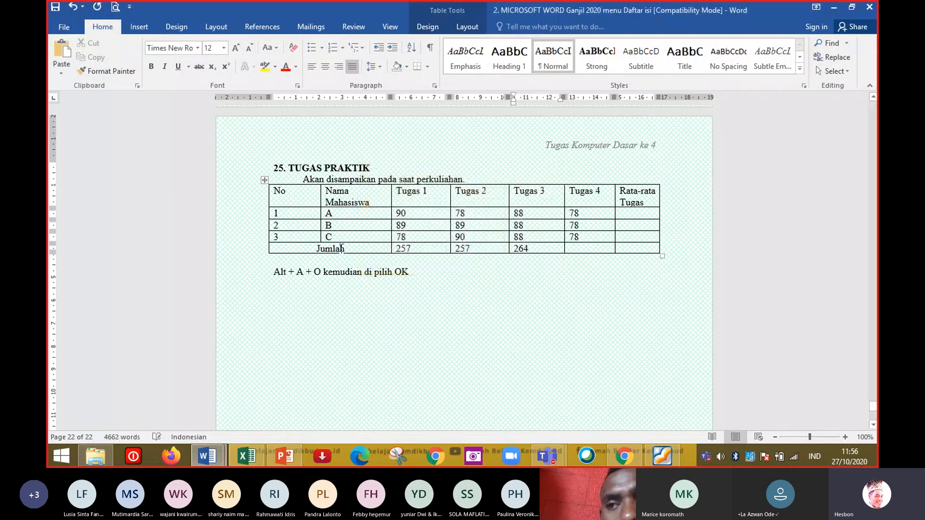
key("Tab")
key("alt+a")
key("o")
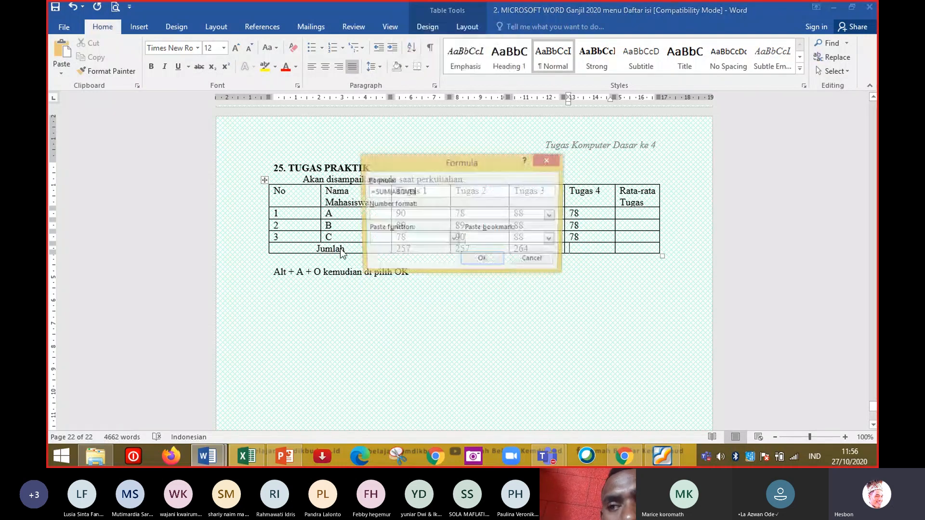
key("Return")
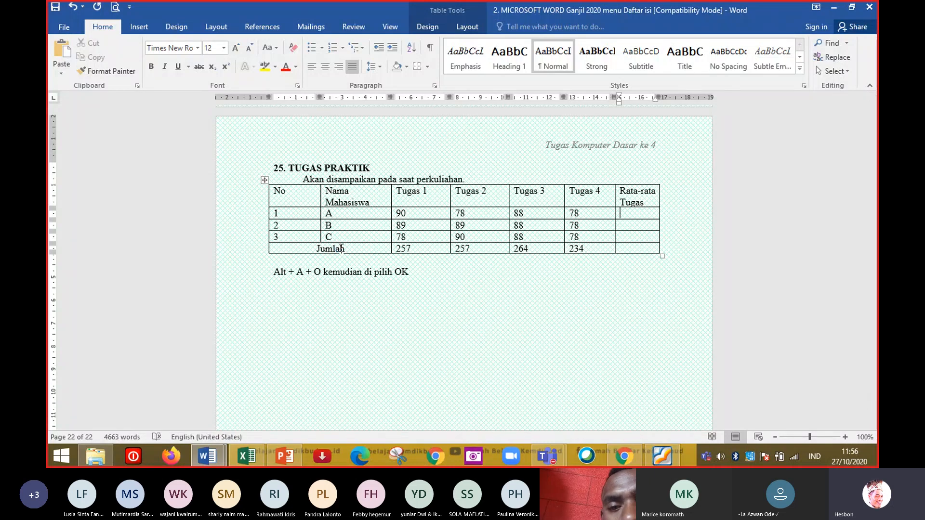
Insert a =SUM(LEFT) formula in student A's Rata-rata Tugas cell, deleting and reinserting it once.
key("alt+a")
key("o")
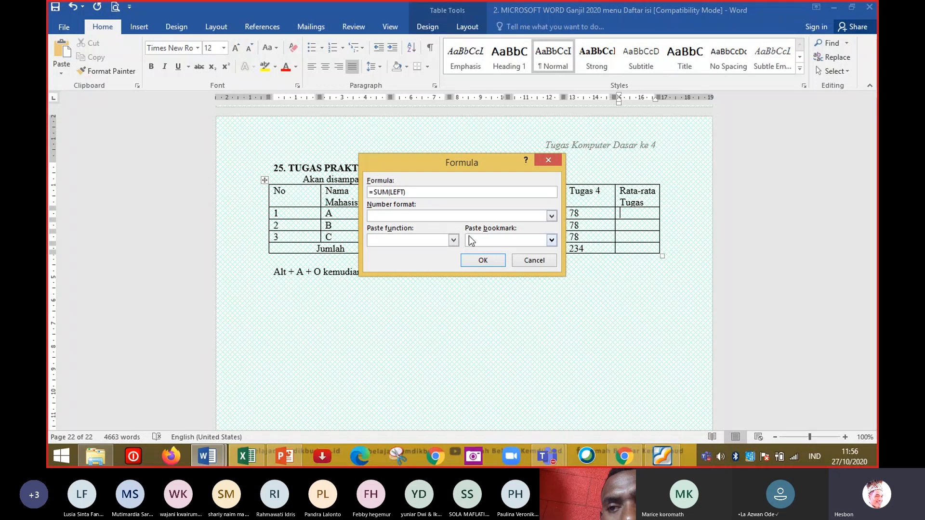
left_click_drag(468, 156, 607, 266)
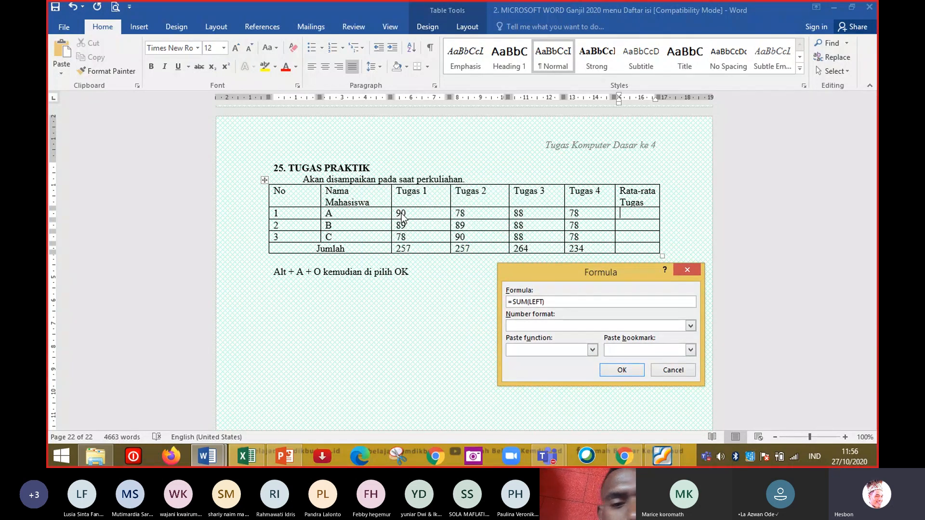
left_click(621, 369)
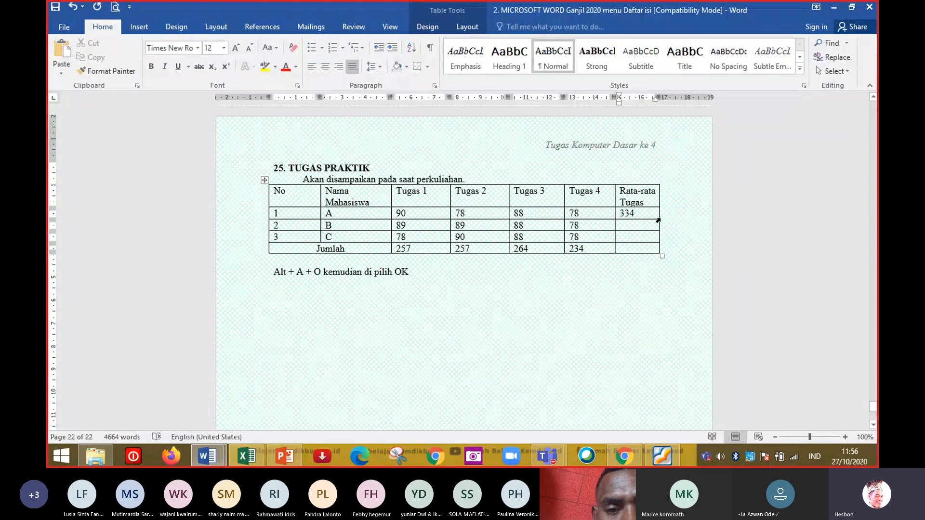
key("BackSpace")
key("BackSpace")
key("alt+a")
key("o")
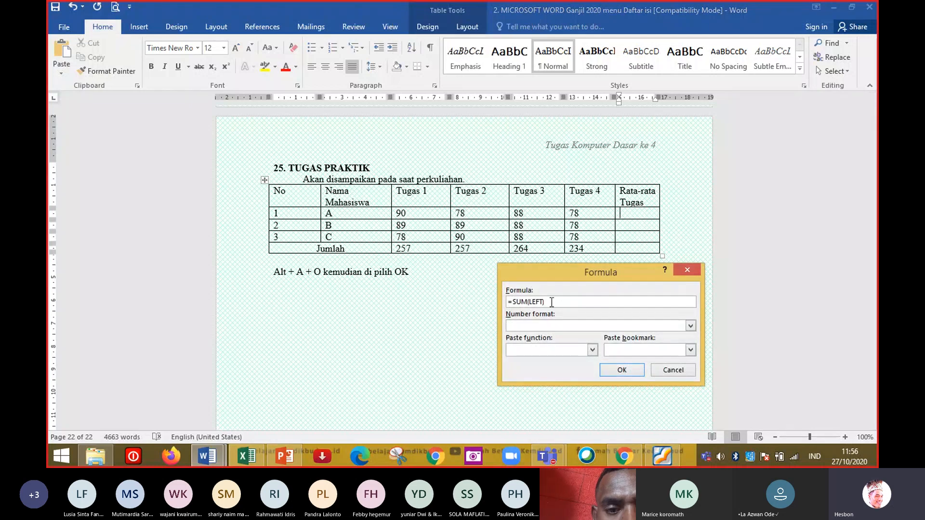
left_click(691, 326)
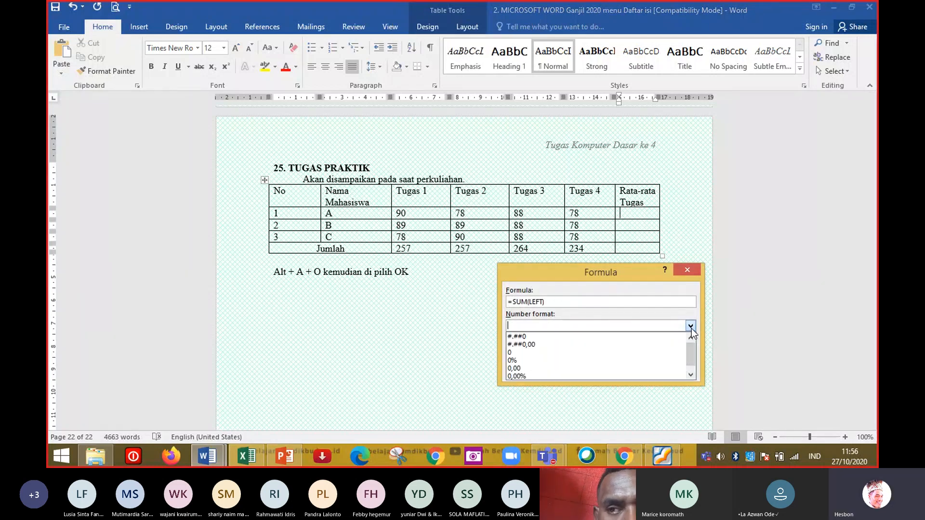
left_click(637, 268)
left_click(629, 371)
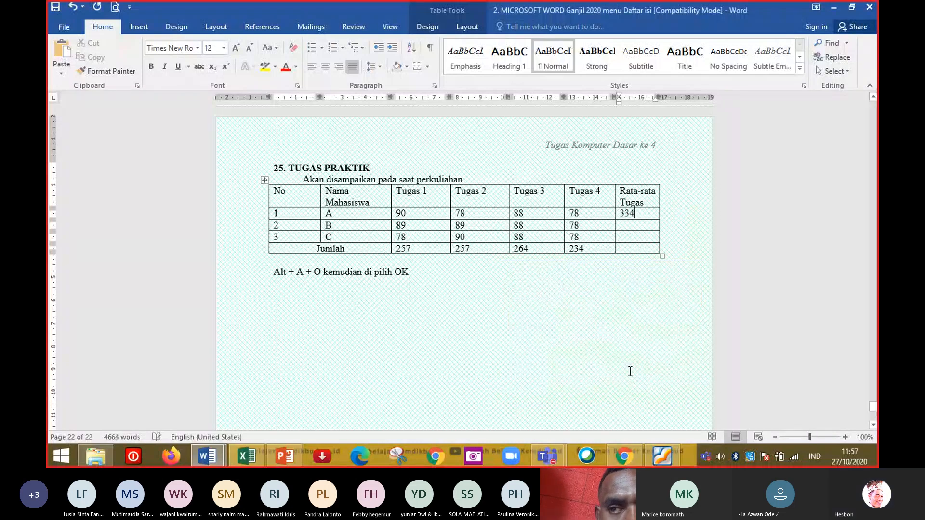
Insert =SUM(LEFT) formulas in the Rata-rata Tugas cells for students B and C and the Jumlah row.
left_click(405, 217)
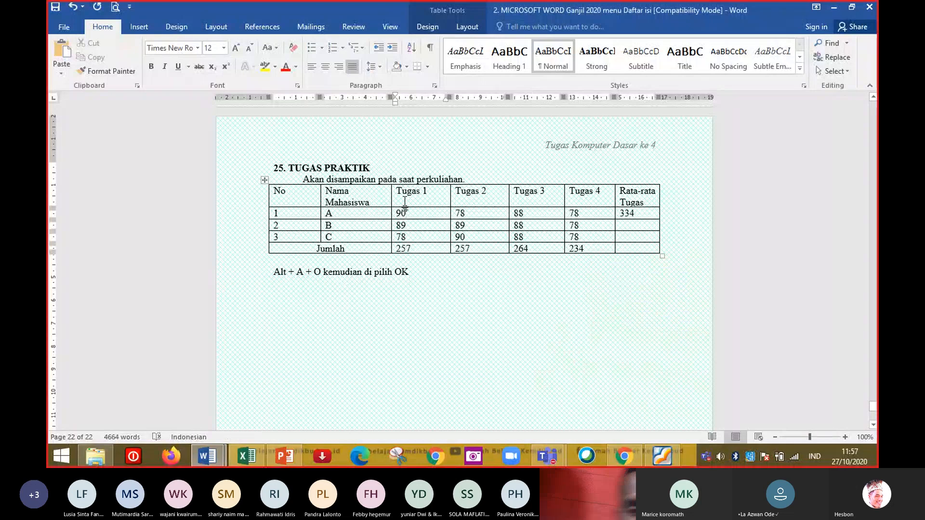
left_click(629, 225)
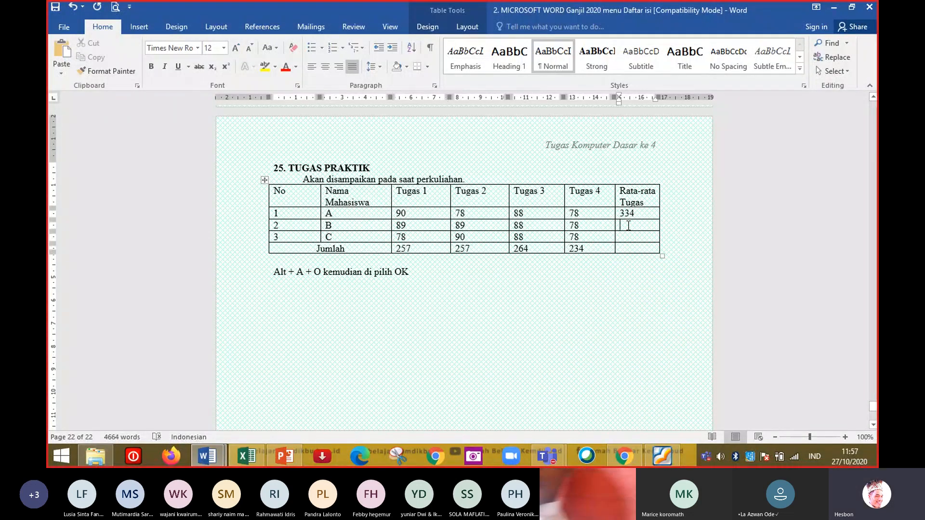
key("alt+o")
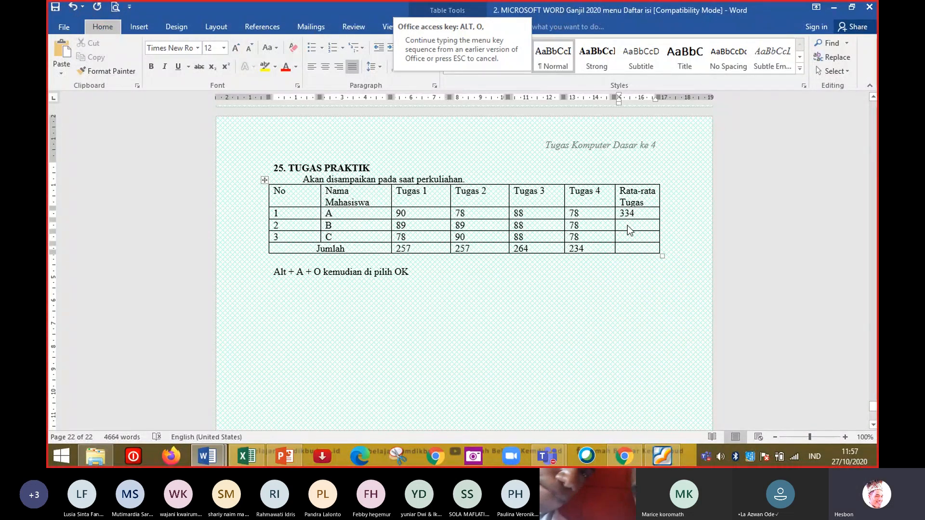
key("Escape")
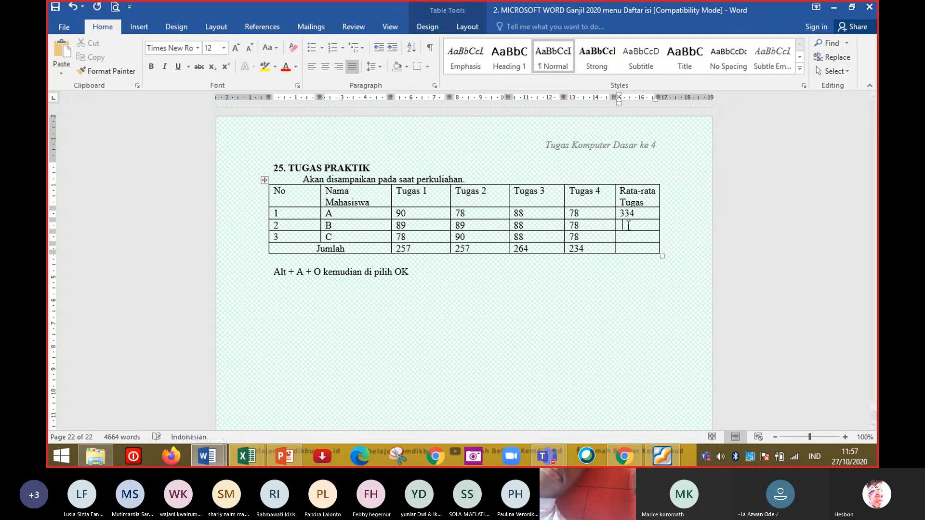
key("alt+a")
key("o")
key("Return")
key("Down")
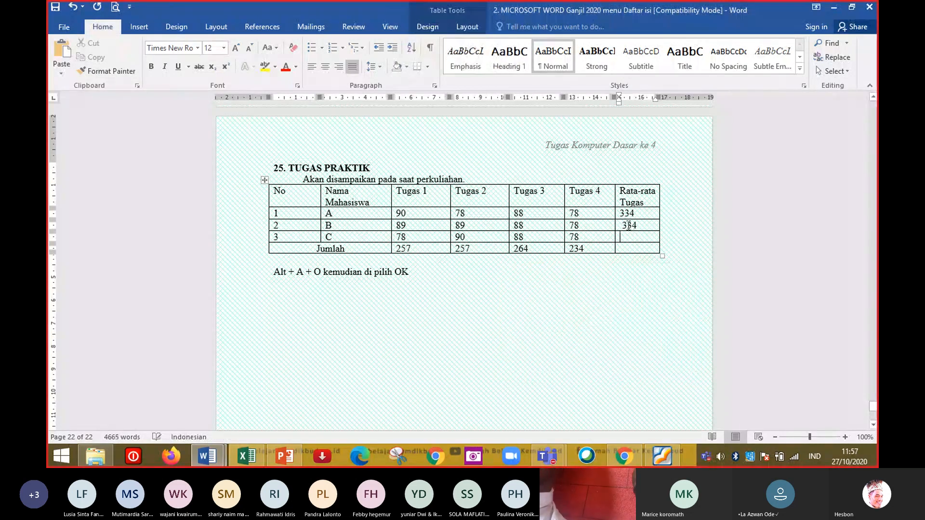
key("alt+a")
key("o")
key("Return")
key("Down")
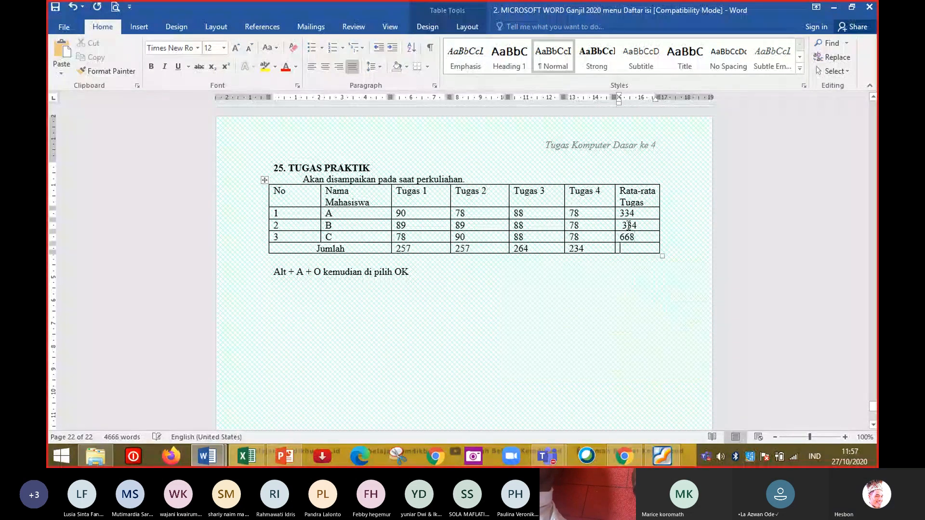
key("alt+a")
key("o")
key("Return")
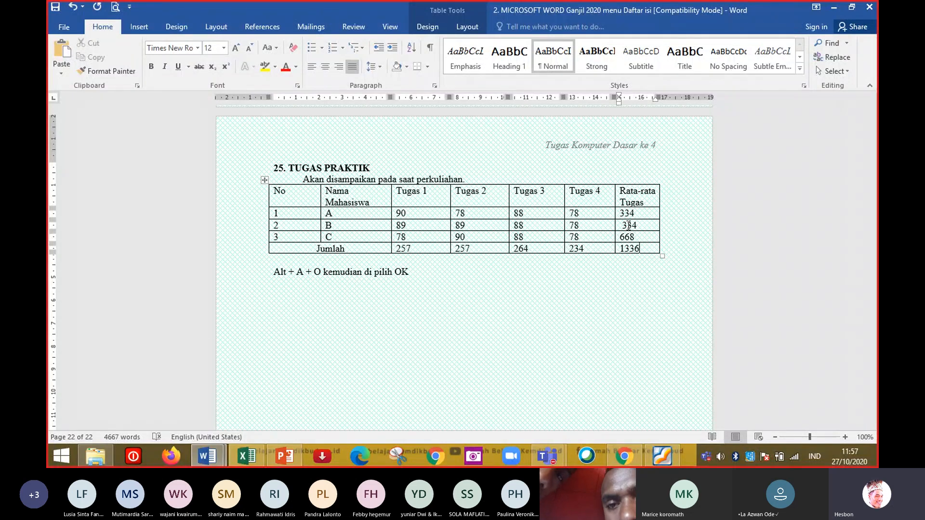
Clear all the values from the Rata-rata Tugas column.
left_click(628, 225, "shift")
key("shift+Up")
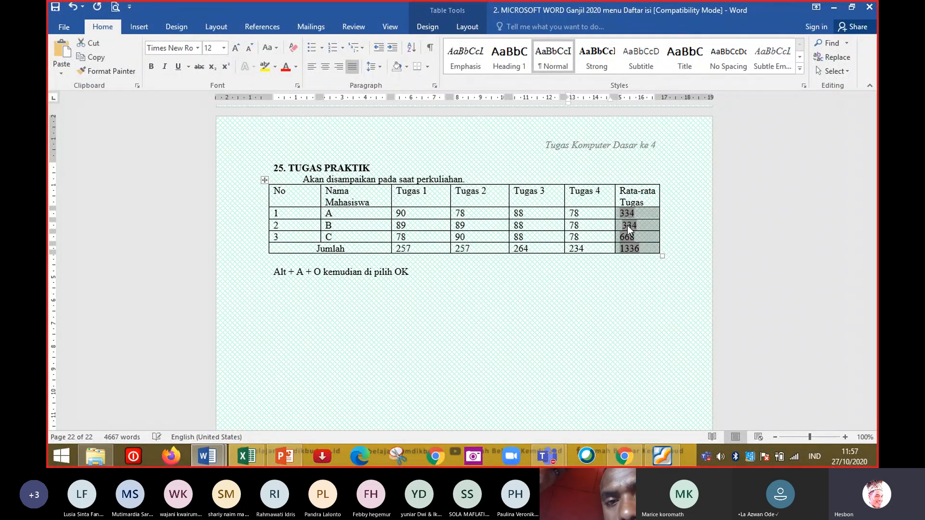
key("BackSpace")
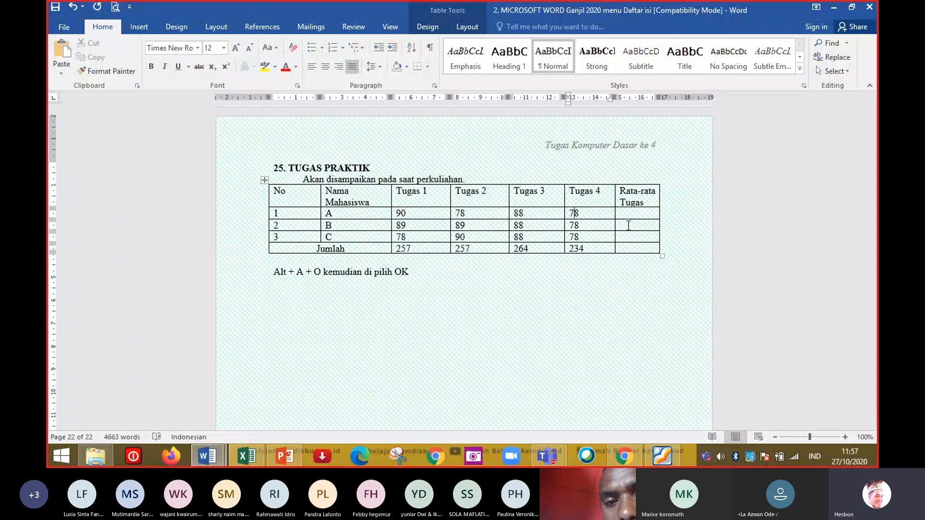
Insert an =AVERAGE(LEFT) formula in student A's Rata-rata Tugas cell.
key("Tab")
key("alt+a")
key("o")
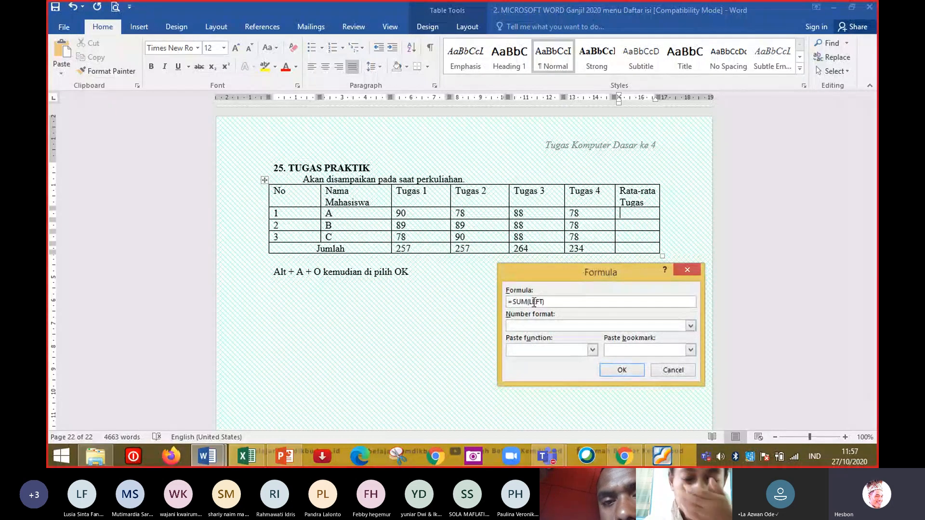
left_click(527, 302)
key("BackSpace")
key("BackSpace")
key("BackSpace")
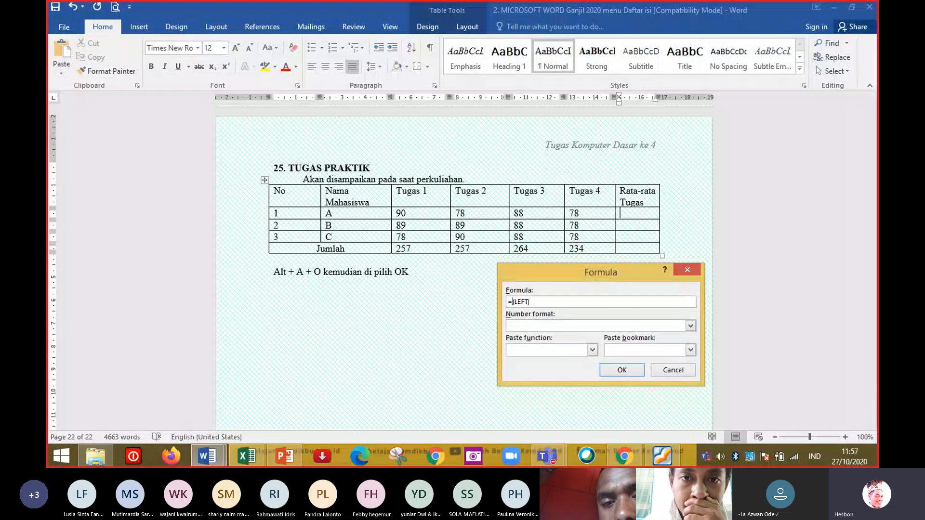
type("AVERAGE")
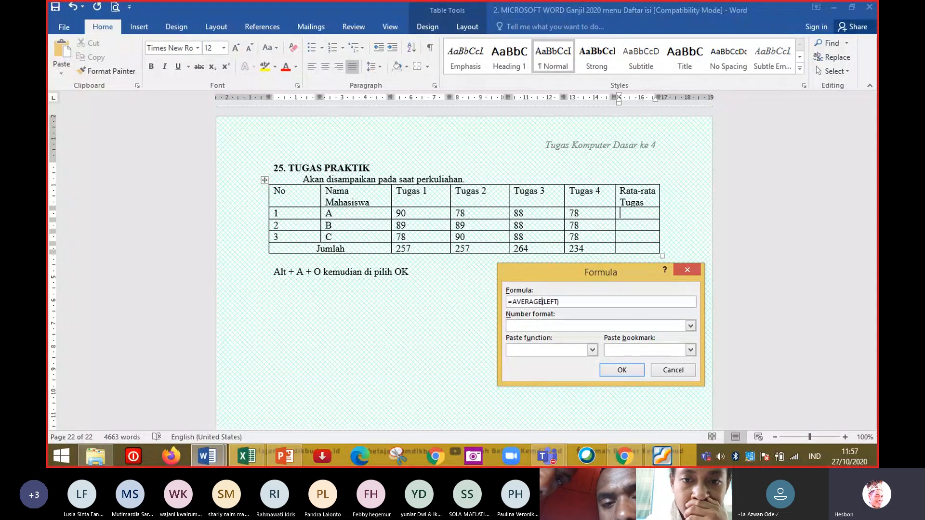
left_click(623, 370)
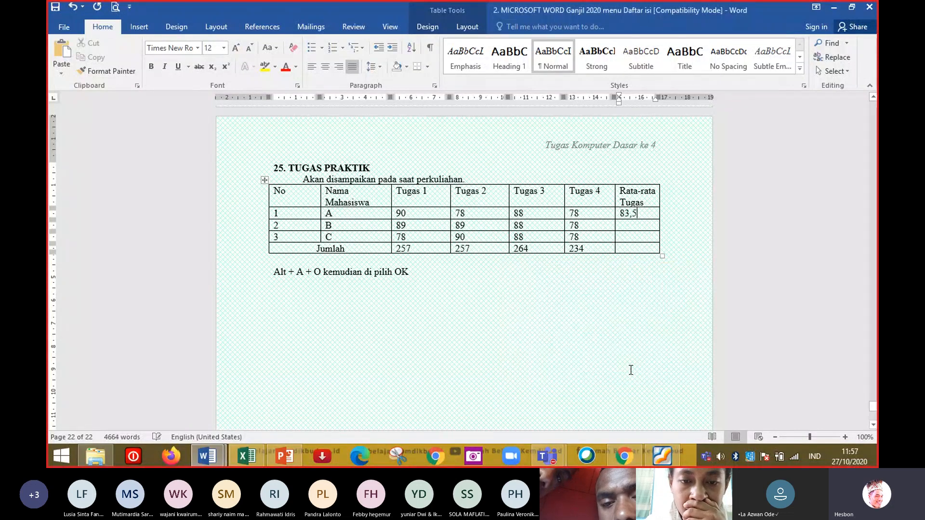
Insert an =AVERAGE(LEFT) formula in student B's Rata-rata Tugas cell.
left_click(635, 227)
key("alt+a")
key("o")
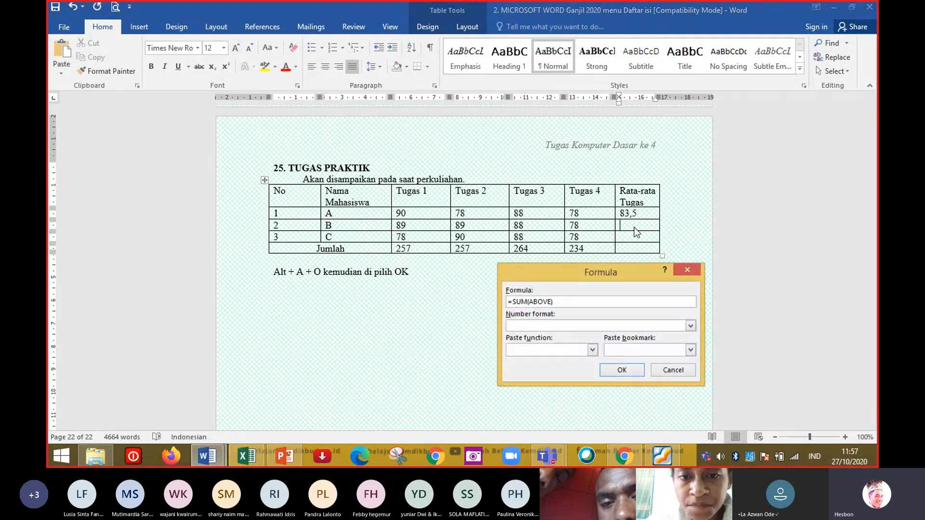
left_click(527, 302)
key("BackSpace")
key("BackSpace")
key("BackSpace")
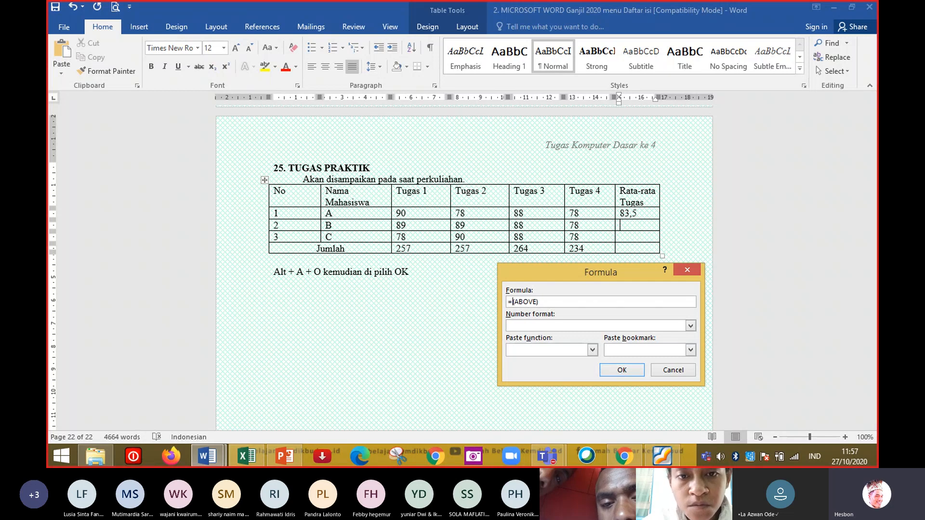
type("AVERAG")
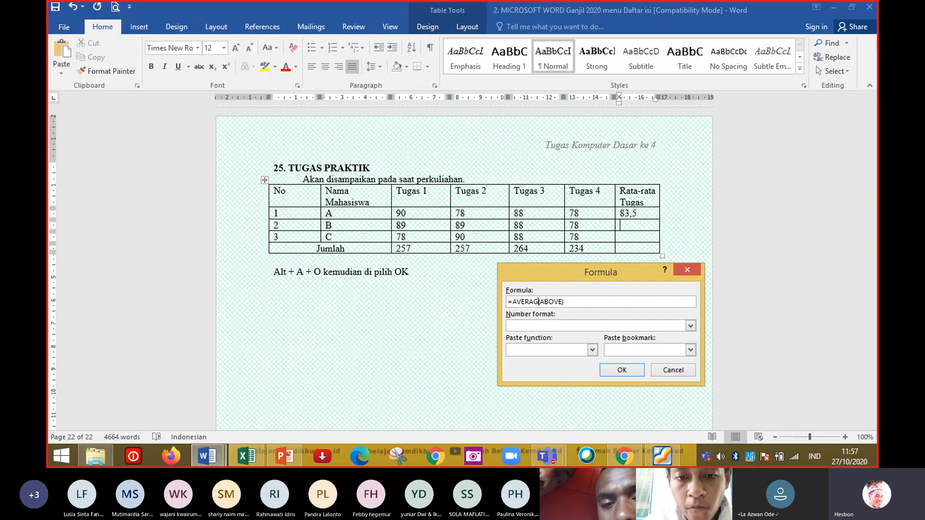
type("E")
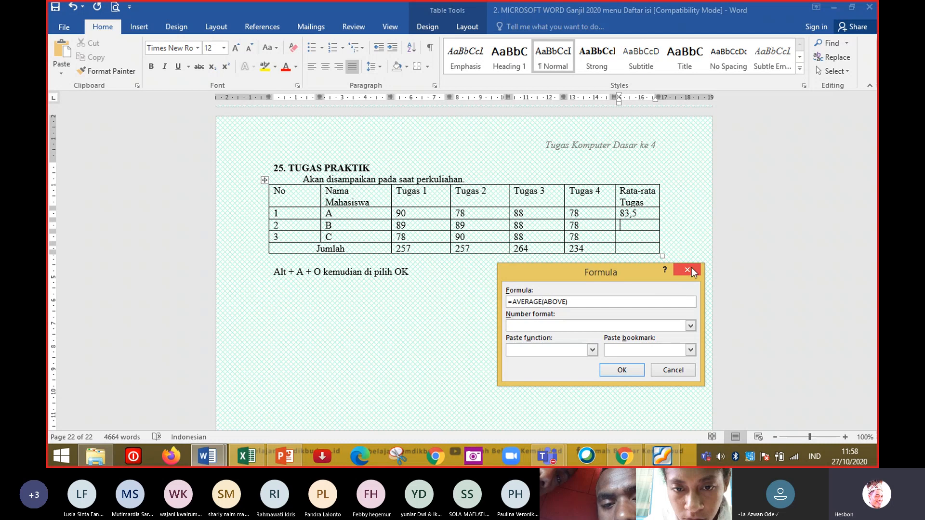
left_click(563, 302)
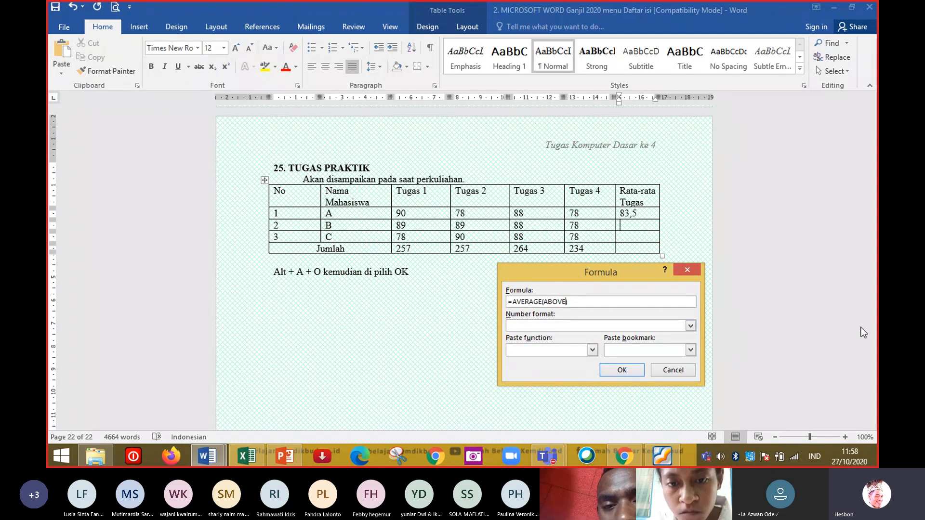
key("BackSpace")
key("BackSpace")
key("BackSpace")
type("L")
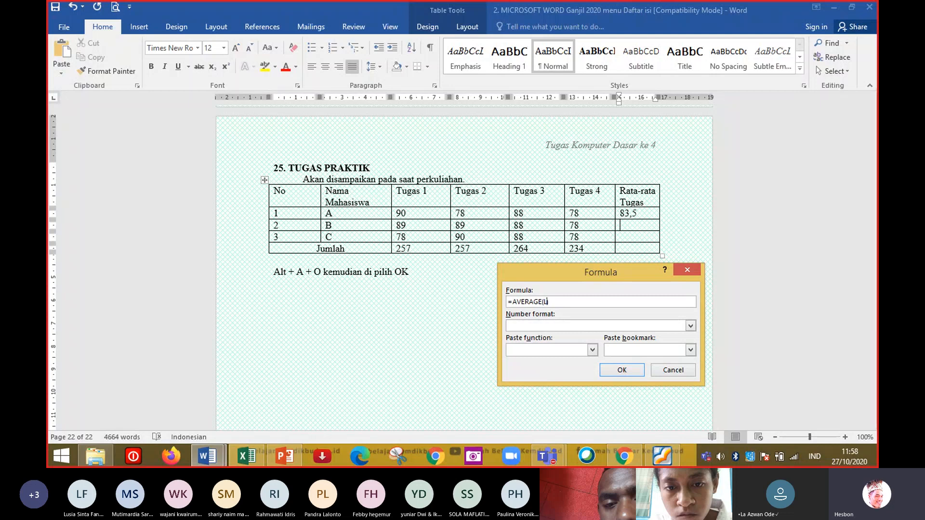
type("EFT)")
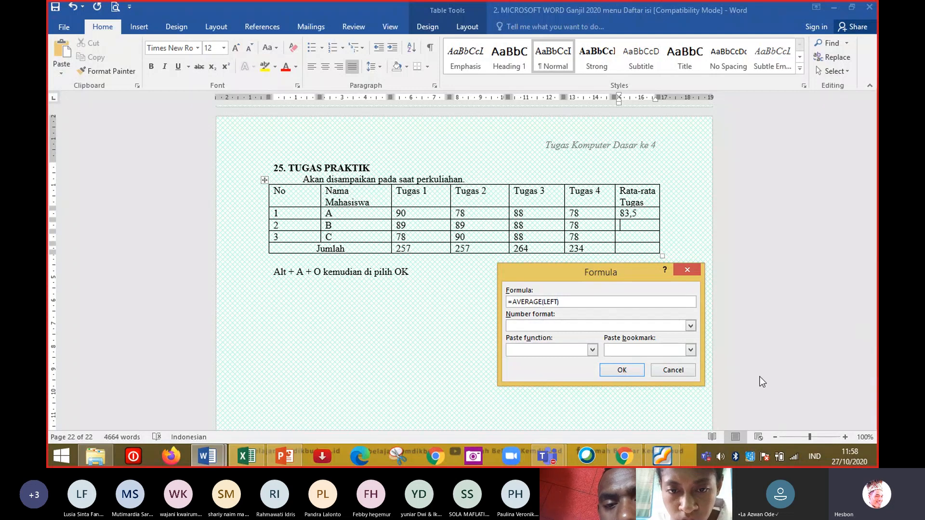
left_click(622, 370)
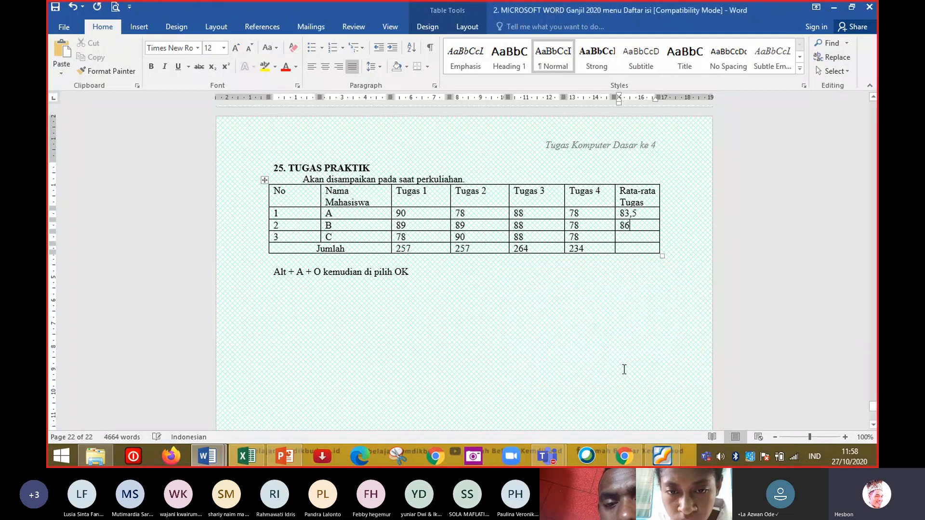
Insert an =AVERAGE(LEFT) formula in student C's Rata-rata Tugas cell.
left_click(630, 238)
key("alt+a")
key("o")
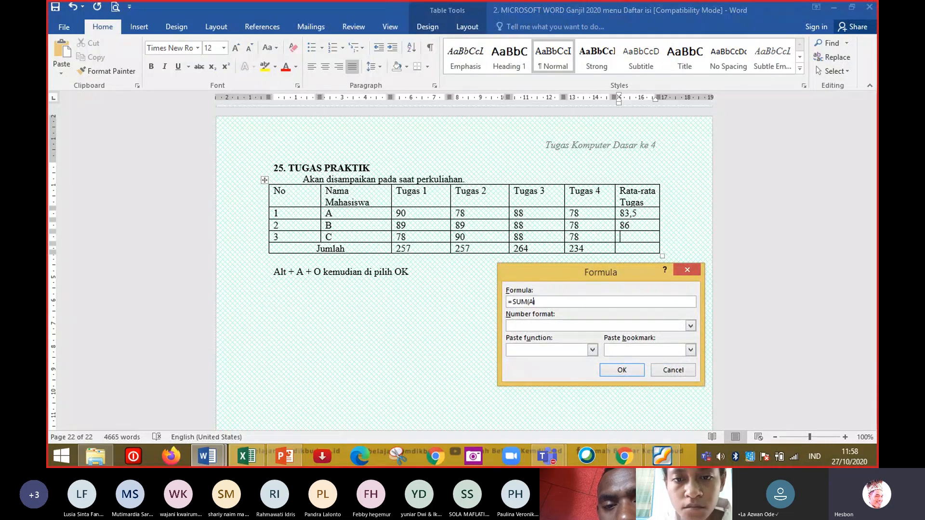
key("BackSpace")
type("LEFT")
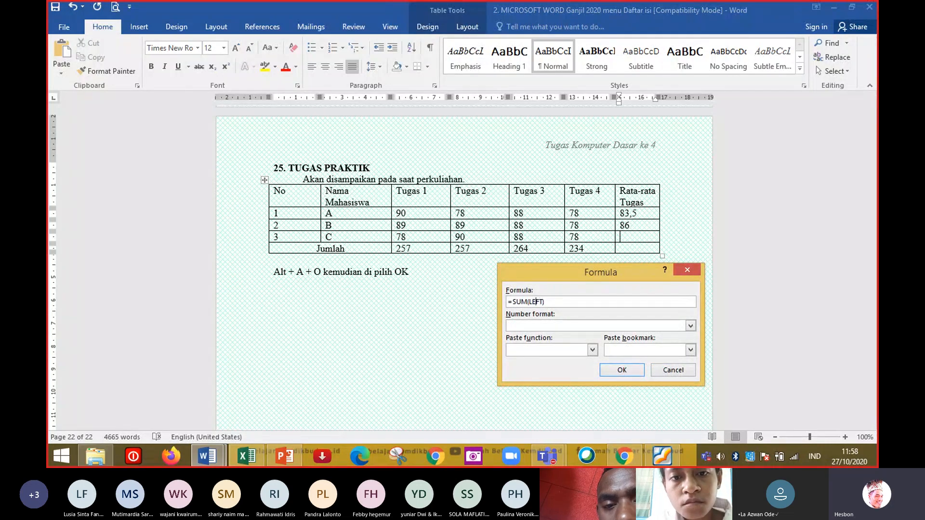
key("BackSpace")
key("BackSpace")
key("BackSpace")
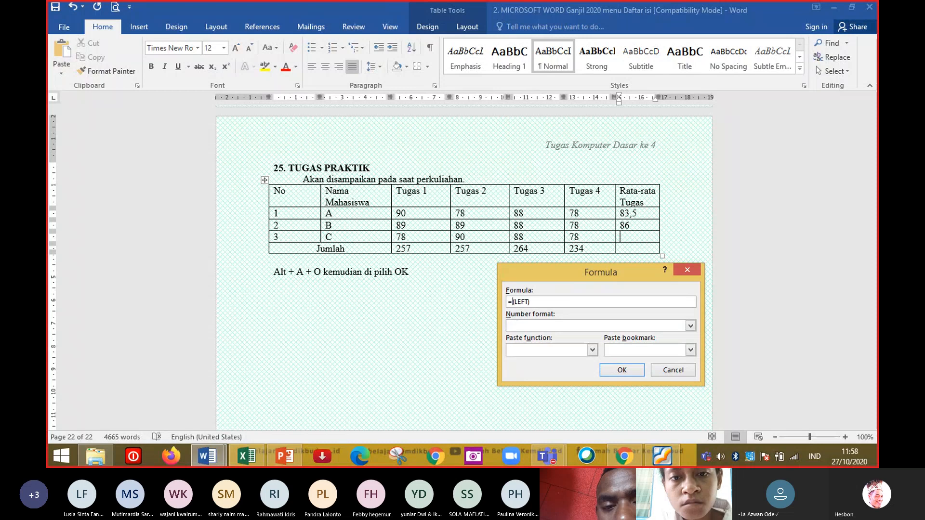
type("AVERAGE")
key("Return")
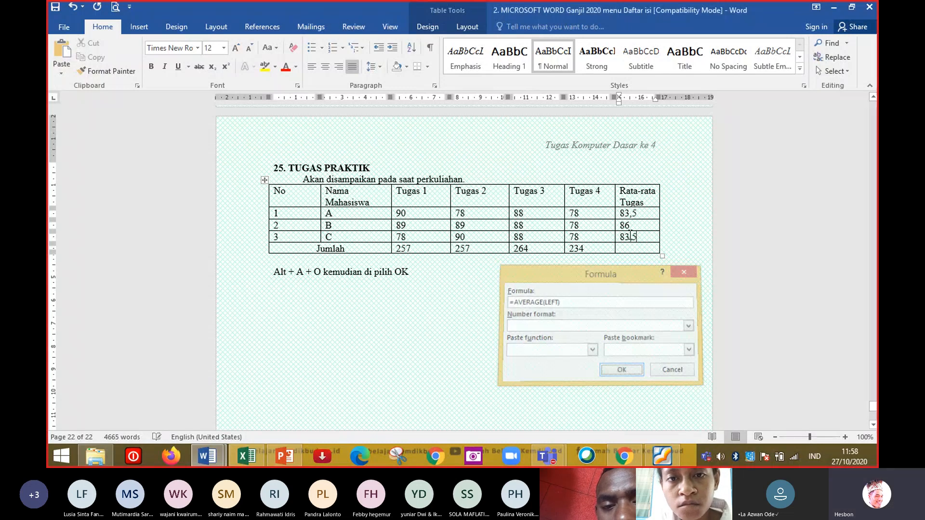
Insert an =AVERAGE(LEFT) formula in the Jumlah row's Rata-rata Tugas cell.
key("Down")
key("alt+a")
key("o")
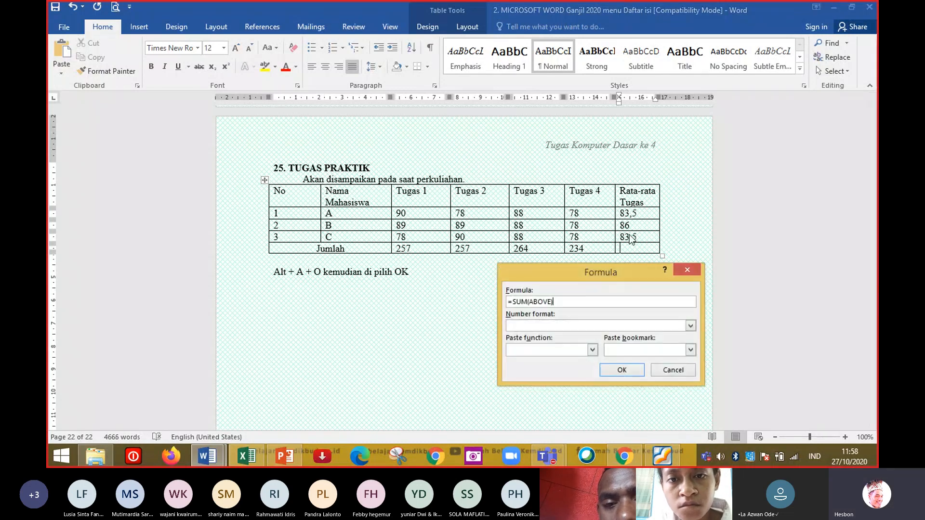
key("BackSpace")
key("BackSpace")
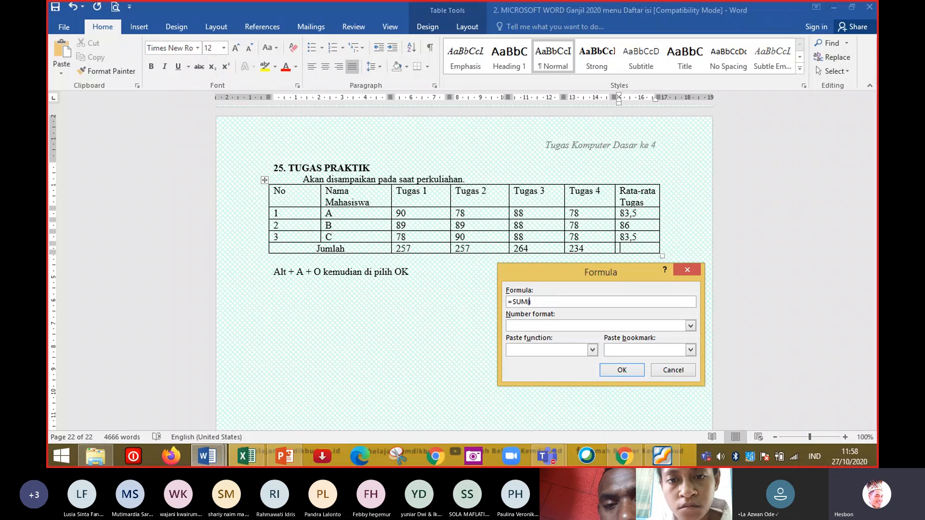
type("LEFT")
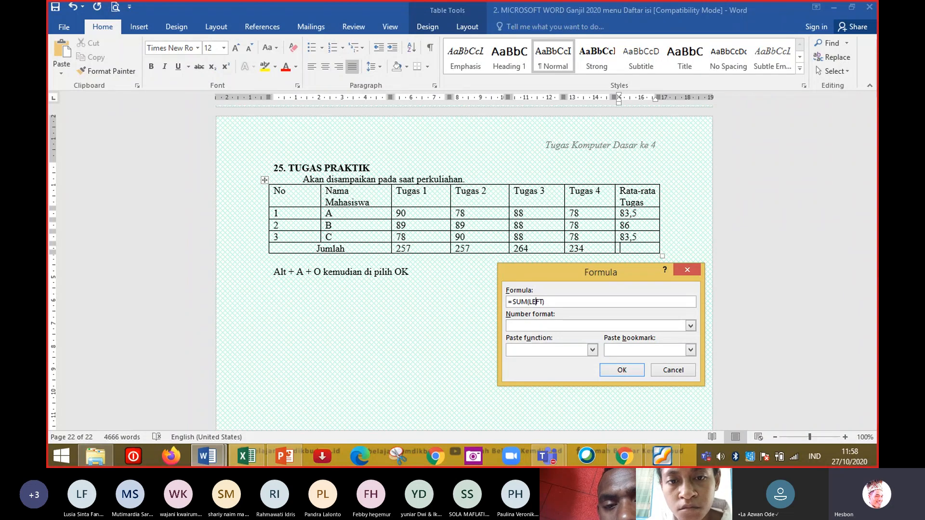
type("VERAGE")
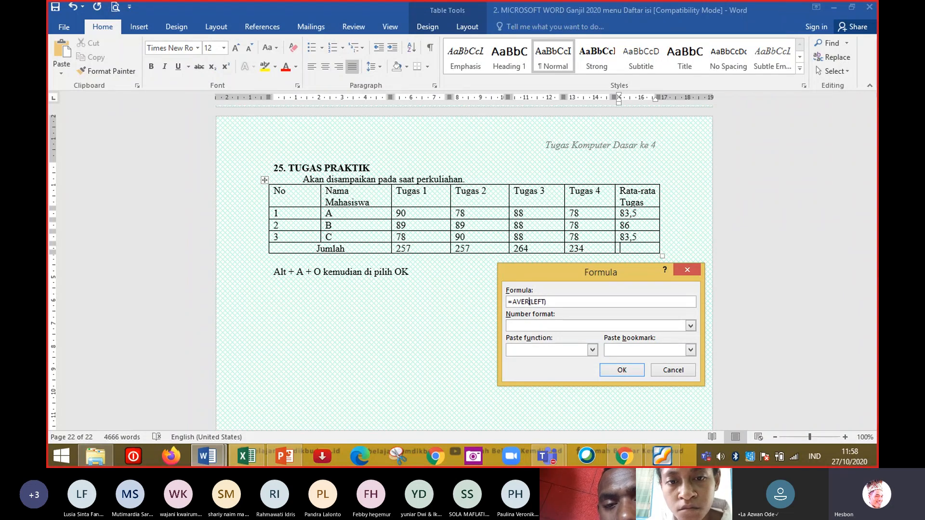
left_click(621, 370)
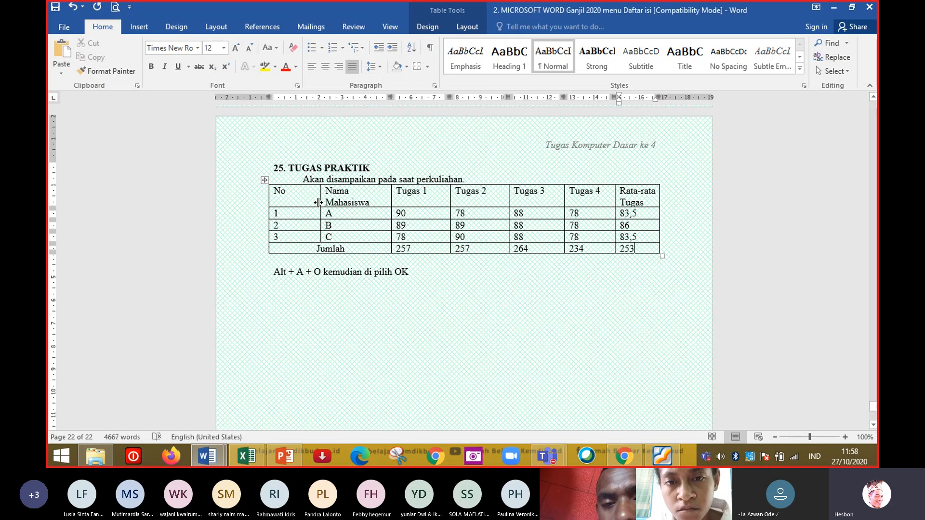
Widen the Nama Mahasiswa column so its header fits on one line, adjusting the Tugas 1 column border.
left_click_drag(320, 202, 286, 205)
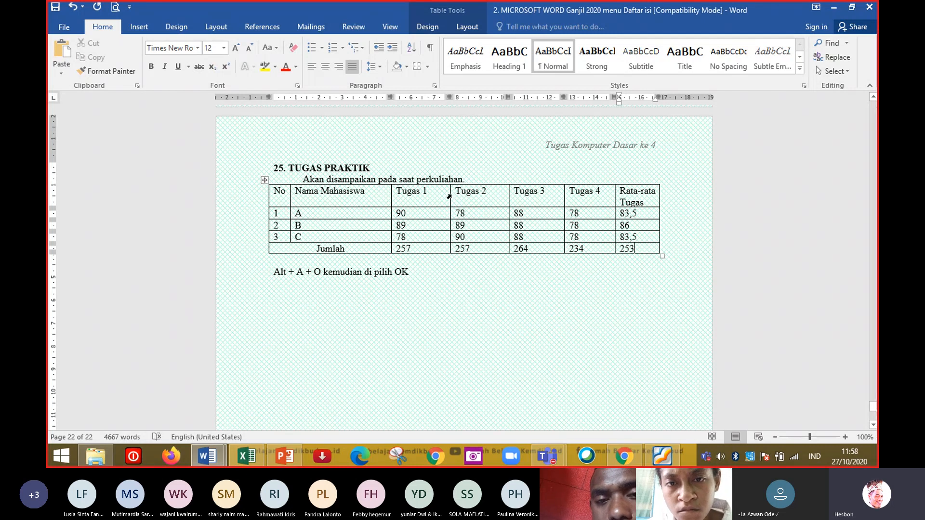
left_click_drag(449, 197, 435, 198)
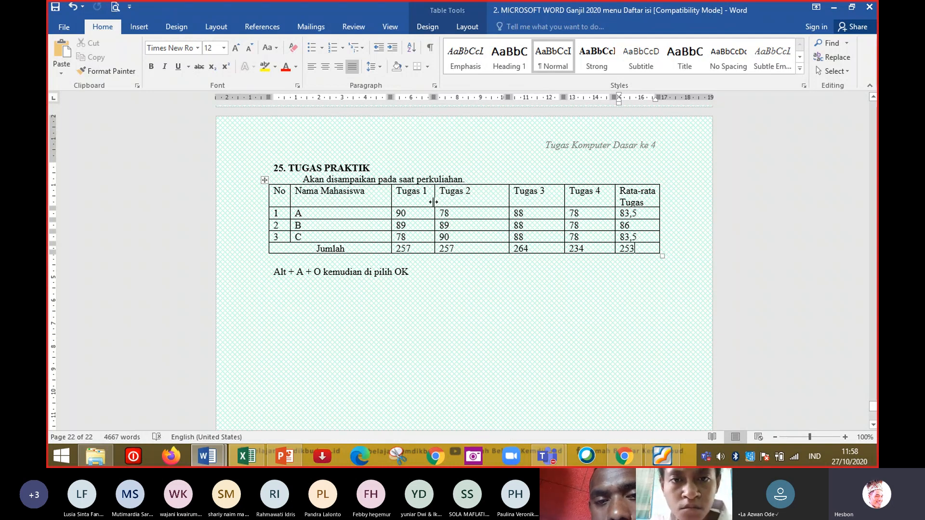
left_click_drag(433, 202, 446, 203)
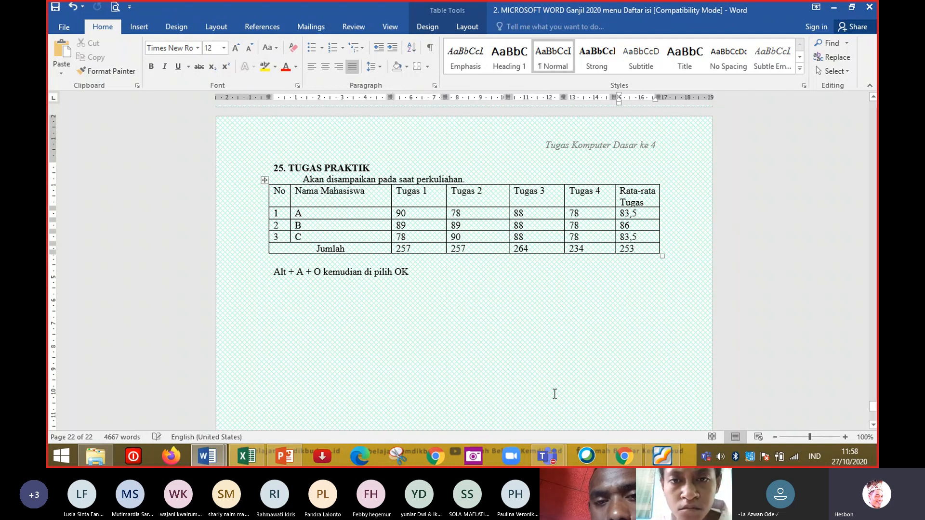
left_click(289, 460)
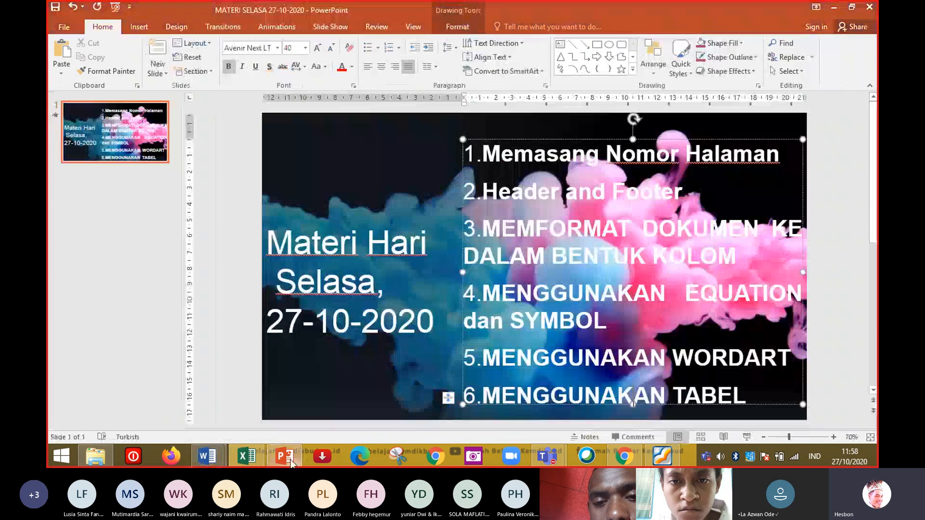
left_click(290, 462)
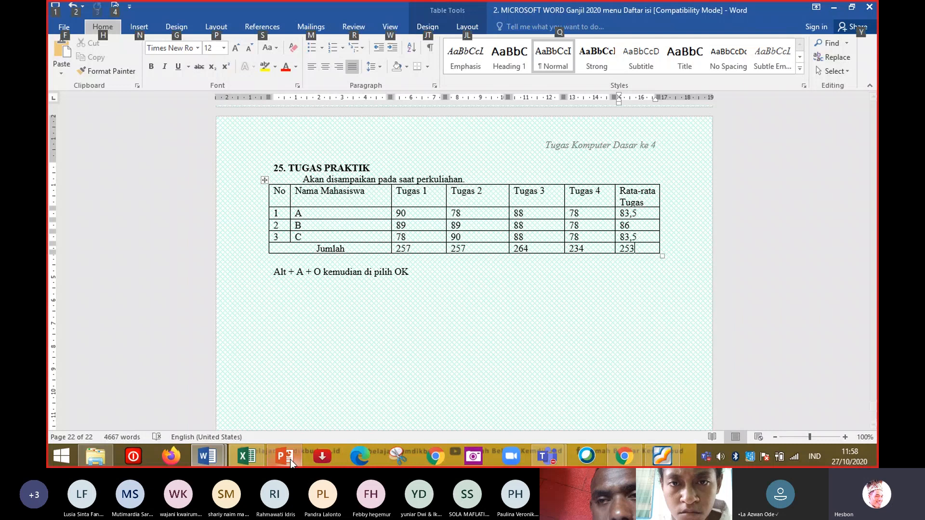
key("alt+Tab")
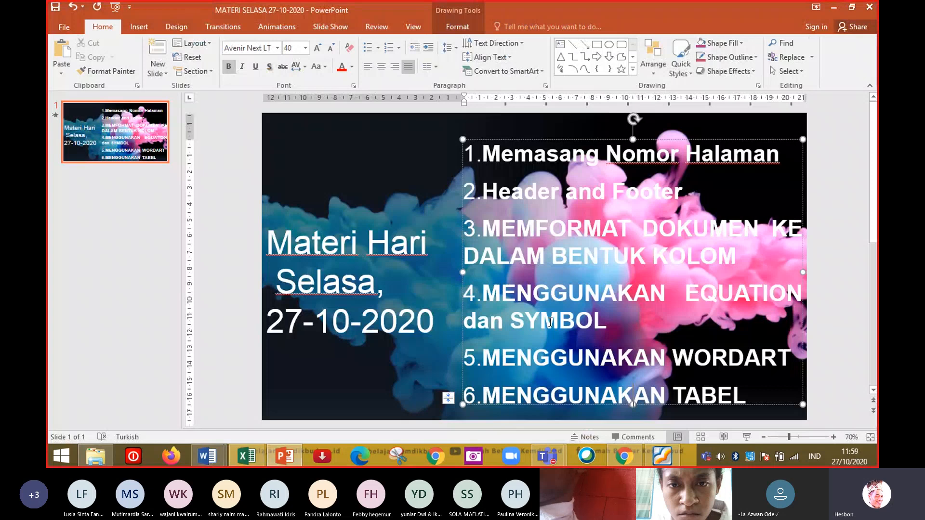
key("alt+Tab")
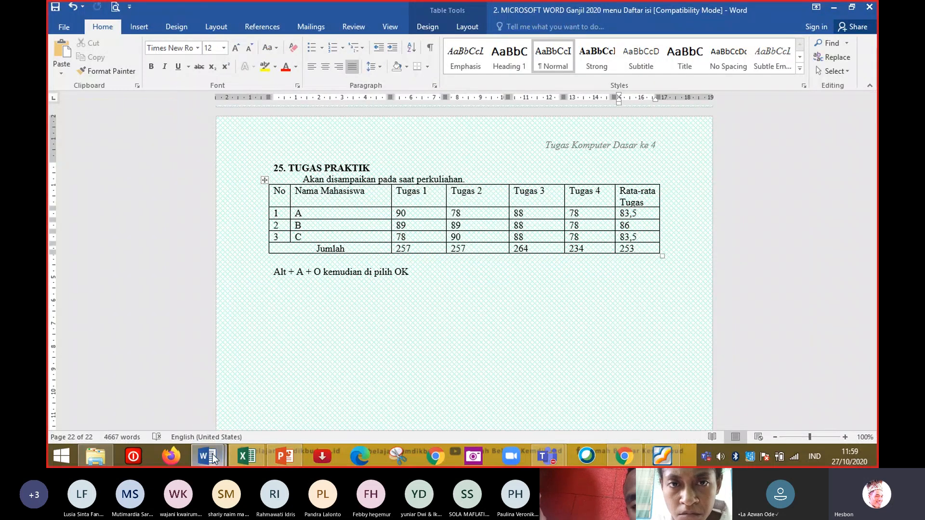
Open the Tugas 4 document from the E-LEARNING 2020 > TUGAS 4 folder and scroll through its assignment requirements.
mouse_move(102, 459)
left_click(125, 394)
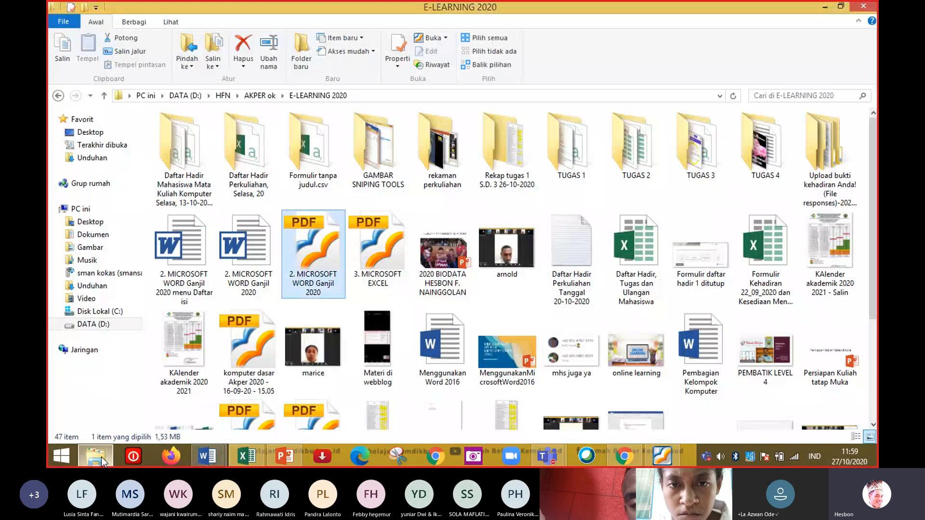
double_click(739, 156)
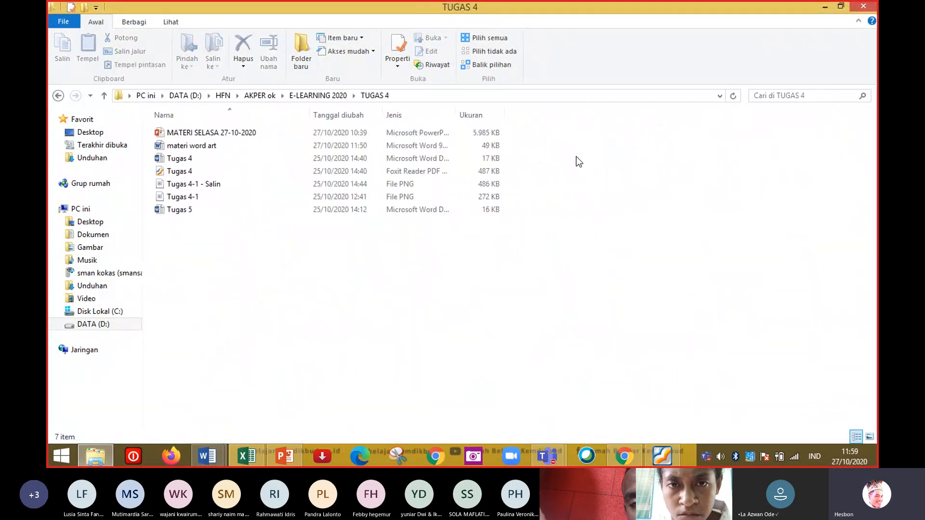
double_click(286, 159)
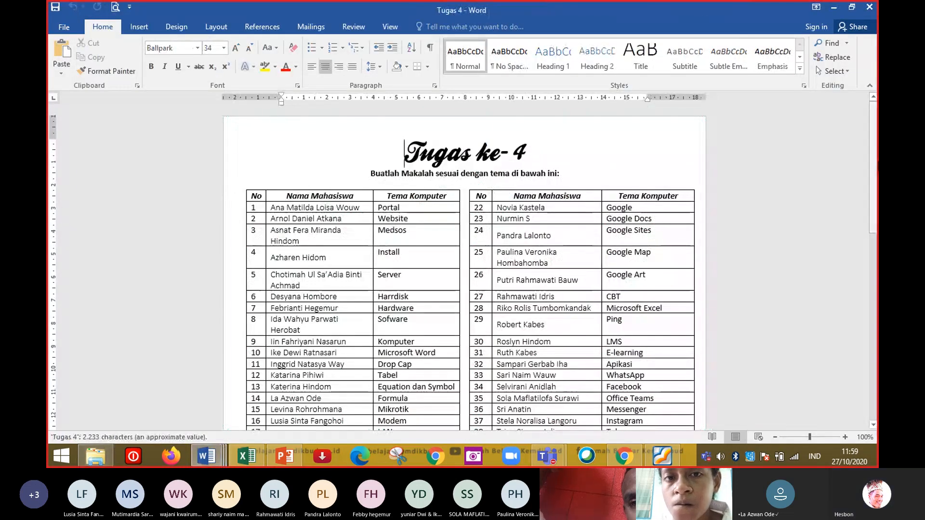
left_click_drag(874, 158, 876, 369)
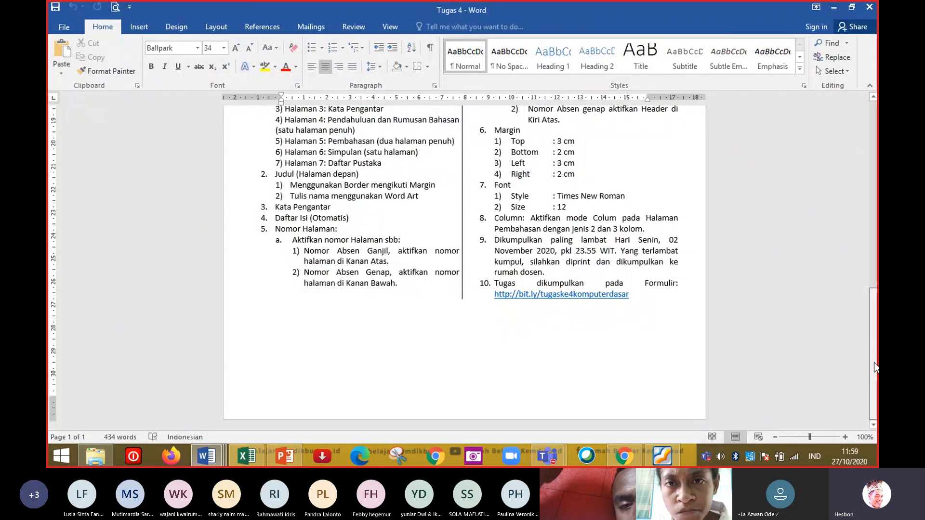
left_click_drag(874, 365, 875, 341)
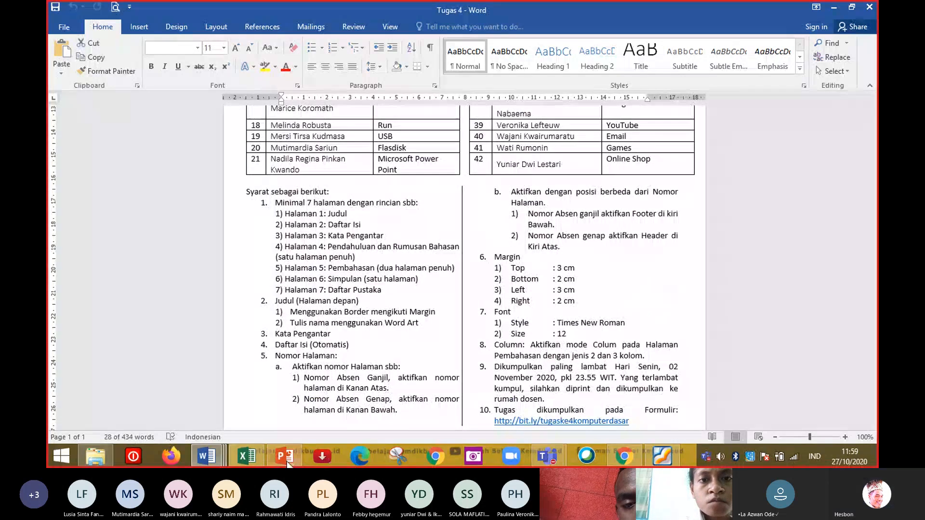
Return to the PowerPoint presentation and raise the system speaker volume.
left_click(287, 460)
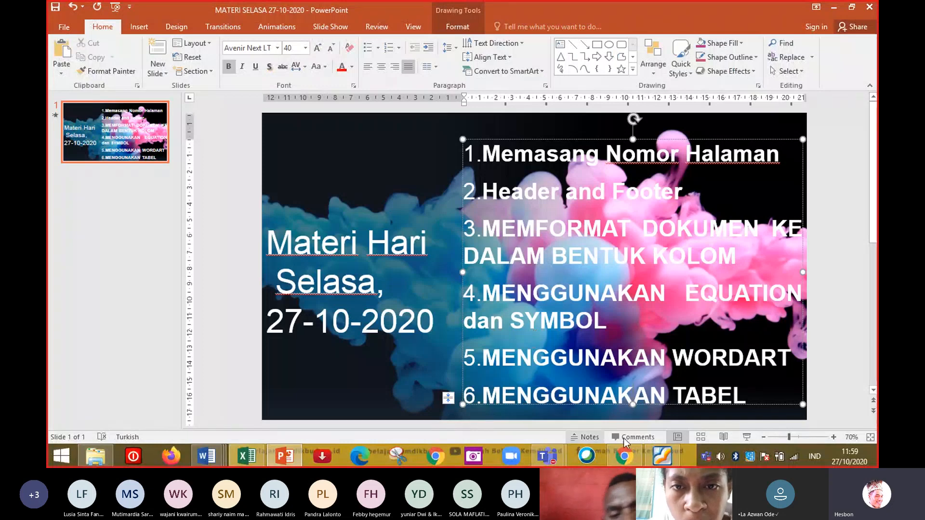
left_click(720, 456)
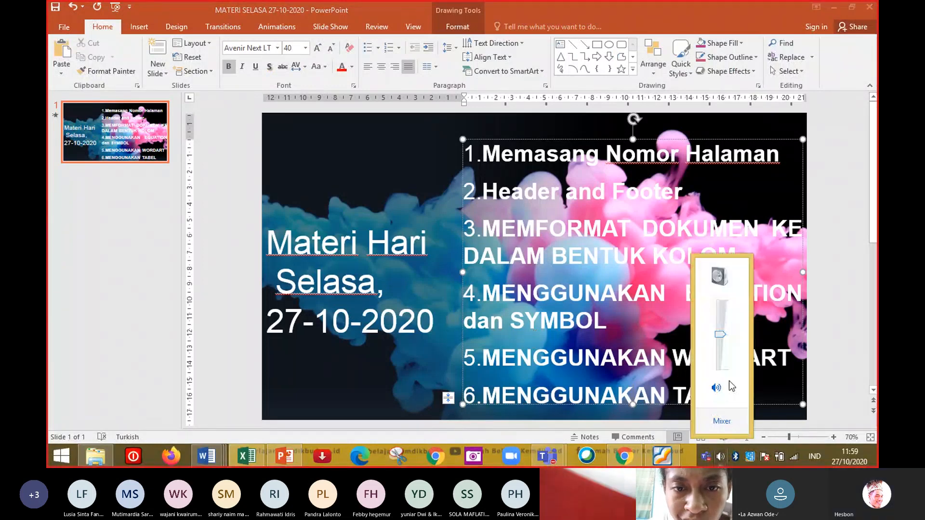
left_click_drag(724, 338, 724, 301)
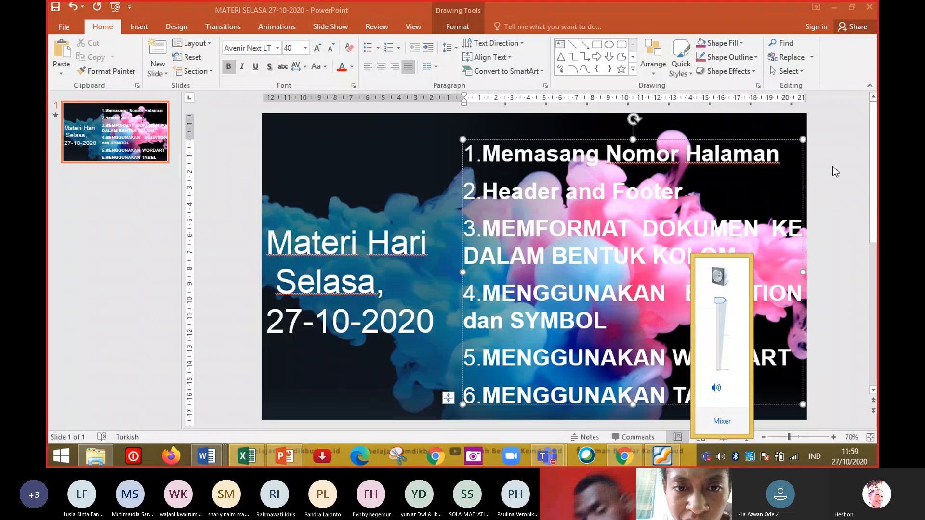
left_click(836, 166)
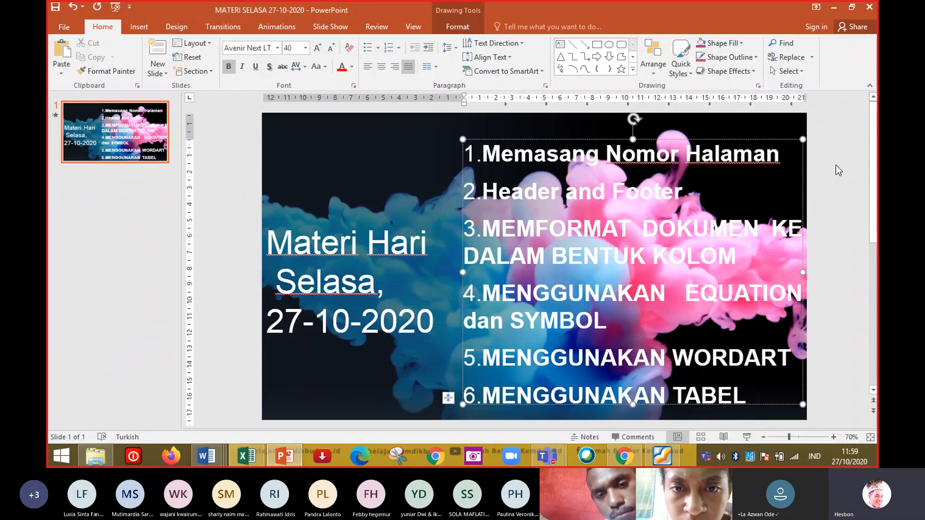
Switch to the Teams class meeting window.
left_click(546, 456)
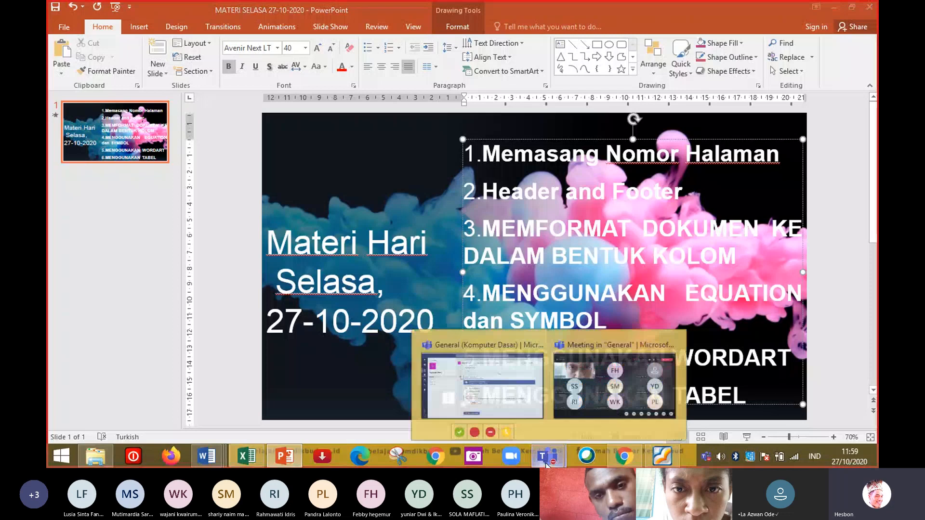
left_click(587, 386)
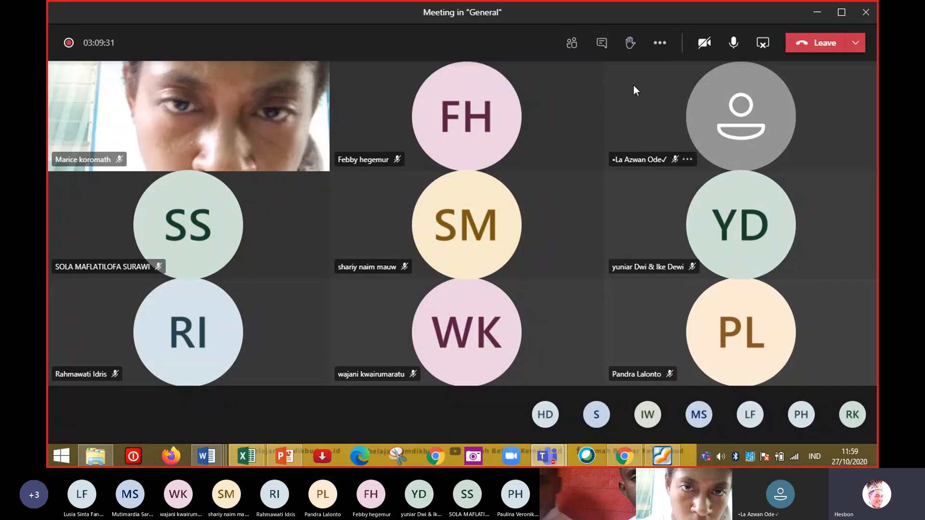
Open the meeting chat, then switch to the Daftar Hadir 27-10-2020 attendance form in the browser.
left_click(606, 48)
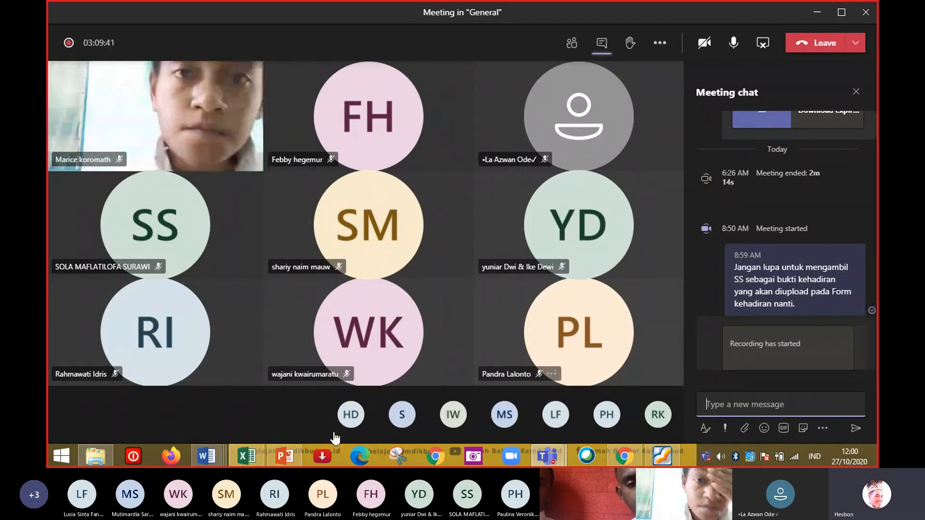
mouse_move(215, 463)
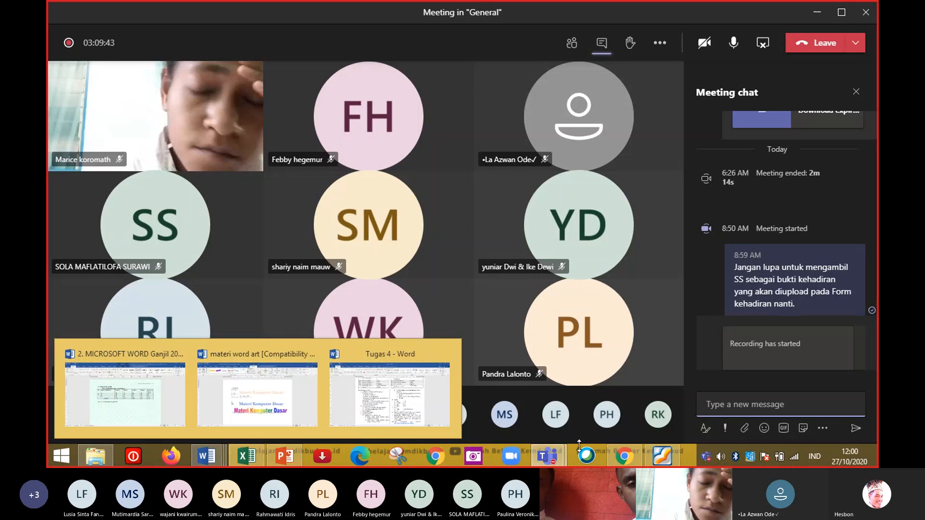
left_click(626, 458)
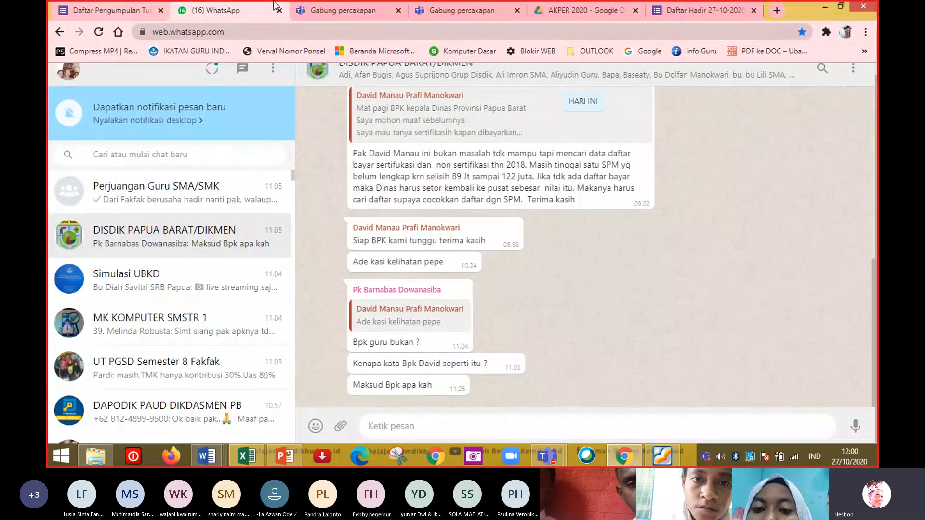
left_click(684, 5)
left_click(683, 6)
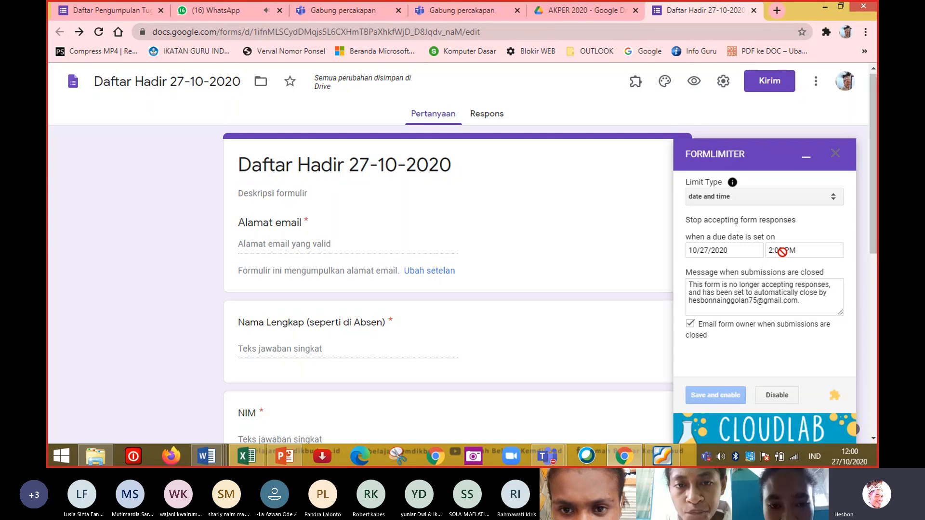
Set the FormLimiter closing time for the attendance form to 1:00 PM on 10/27/2020 and save and enable it.
left_click(736, 253)
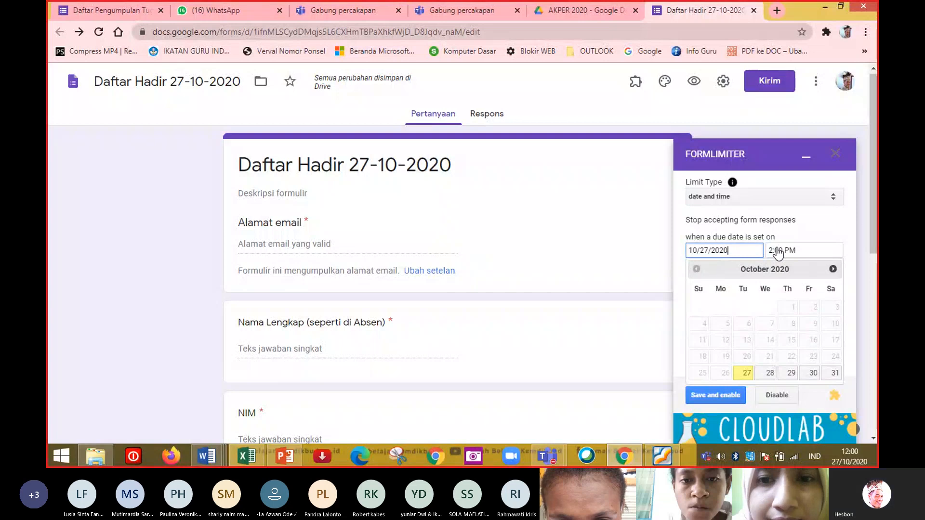
left_click(777, 252)
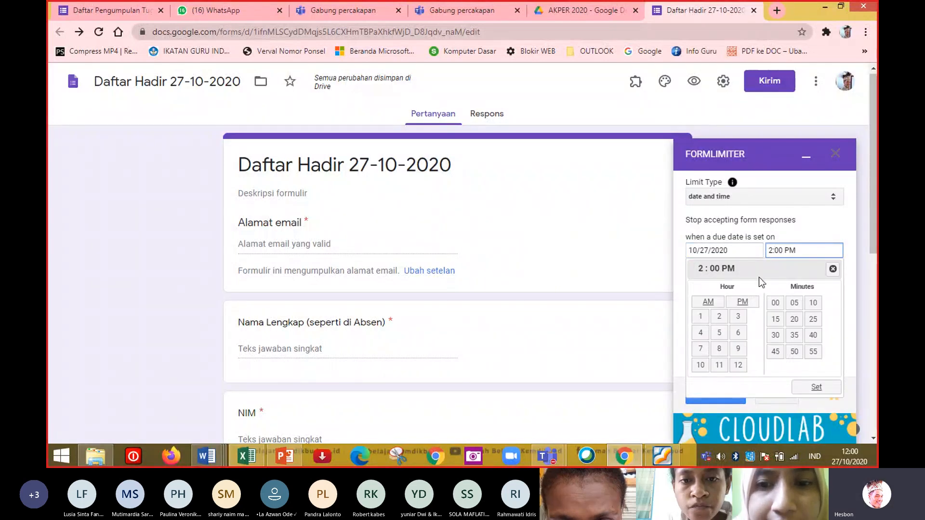
left_click(700, 318)
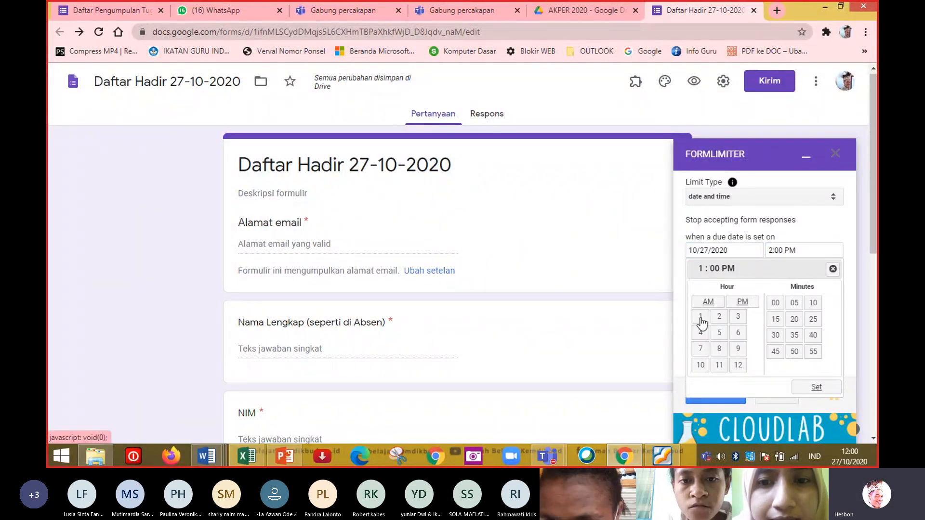
left_click(814, 388)
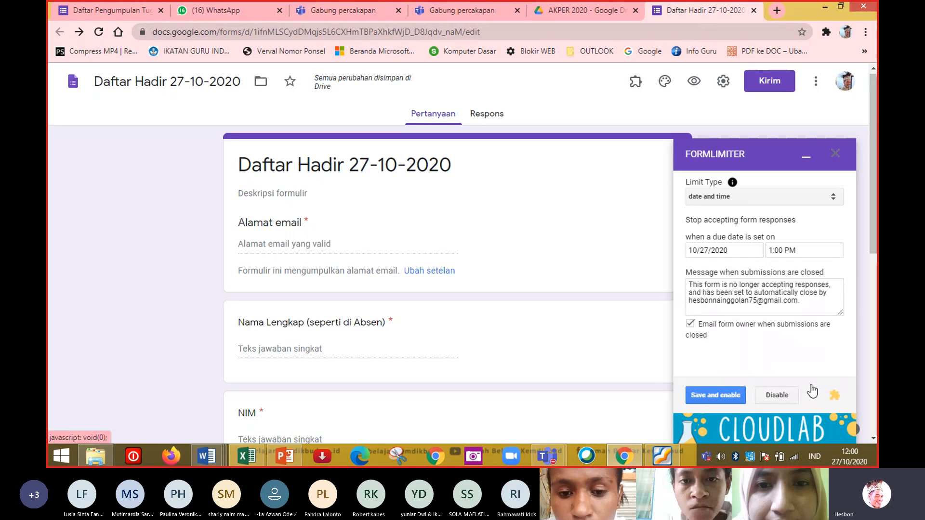
left_click(715, 396)
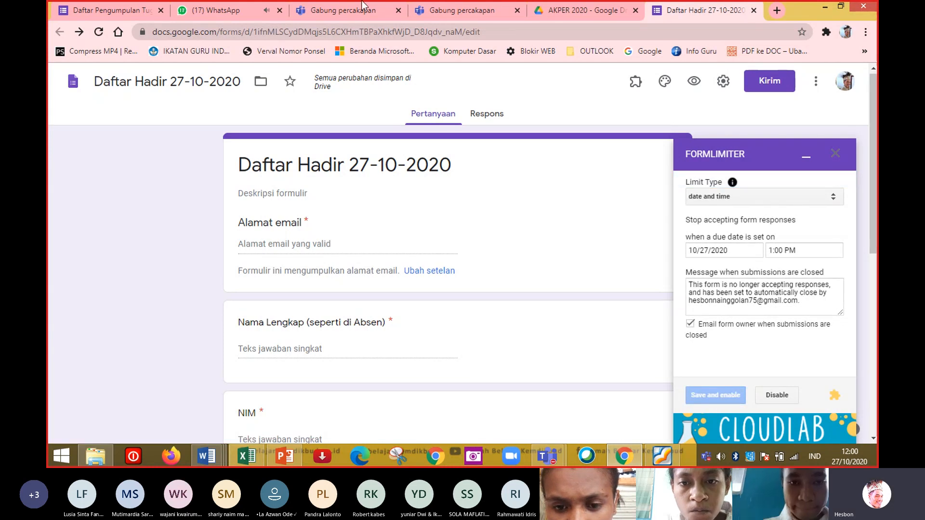
Check the WhatsApp and Daftar Pengumpulan tabs before returning to the attendance form.
left_click(231, 9)
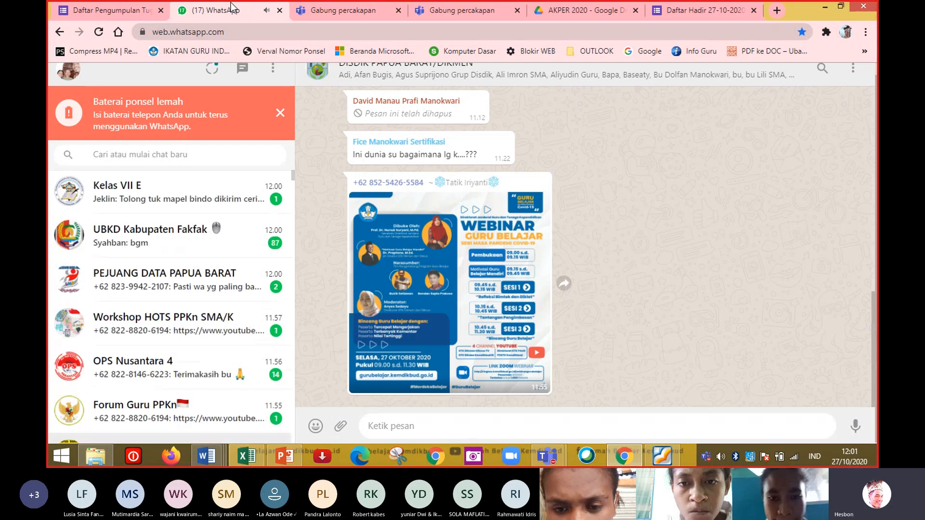
left_click(135, 7)
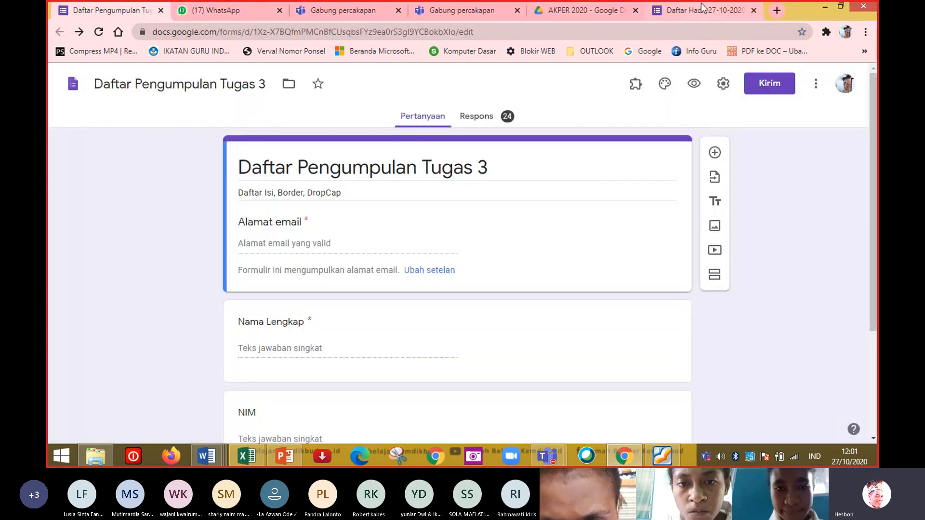
left_click(703, 8)
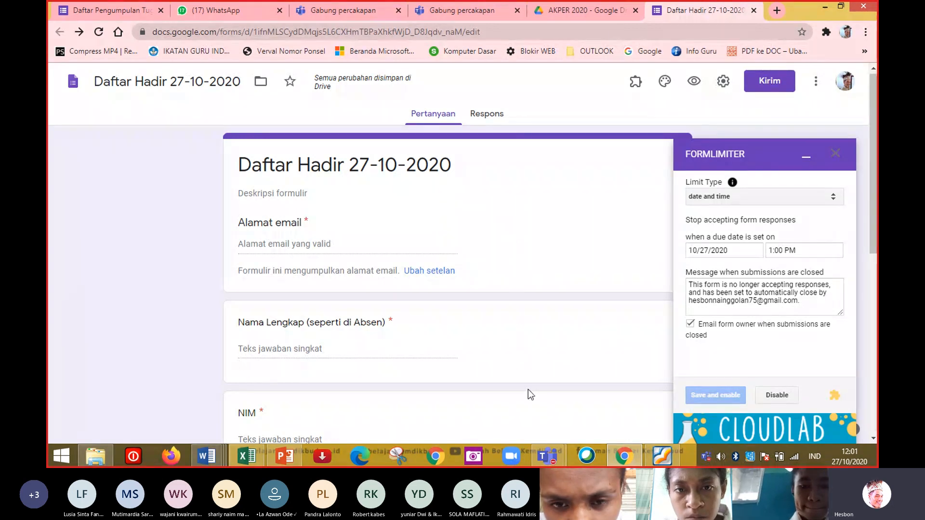
Return to the Teams class meeting and choose to stop the meeting recording.
mouse_move(548, 459)
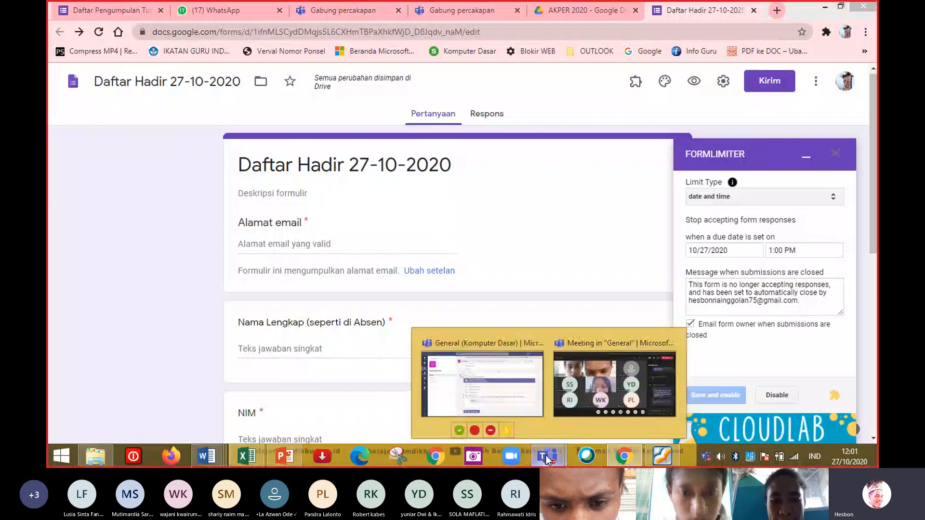
left_click(603, 378)
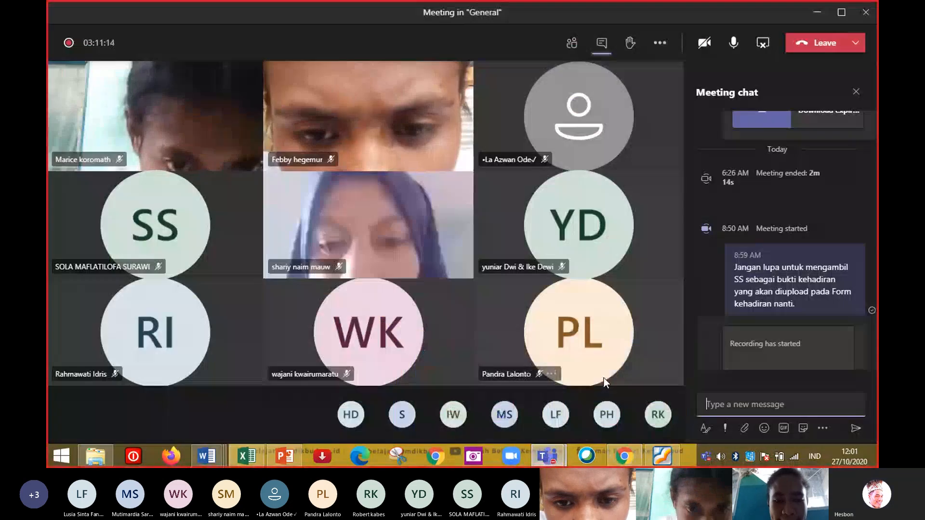
left_click(660, 47)
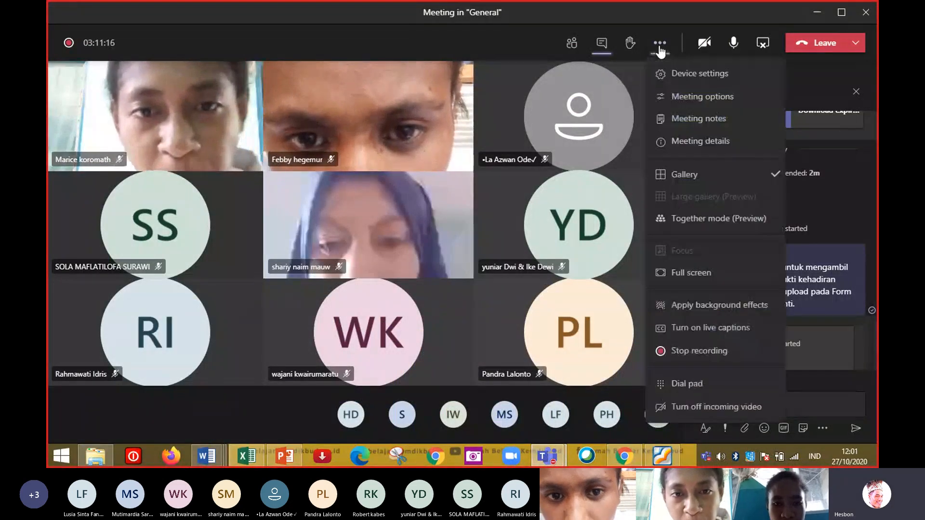
left_click(674, 352)
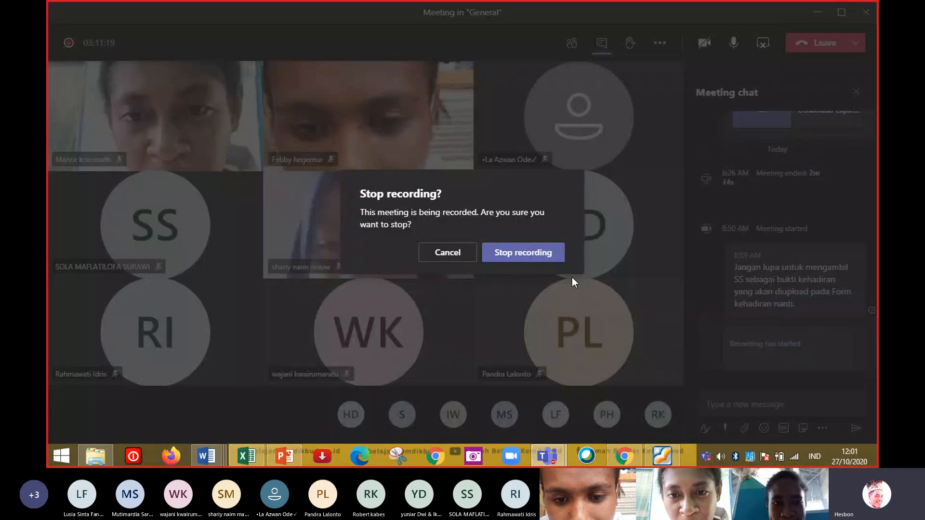